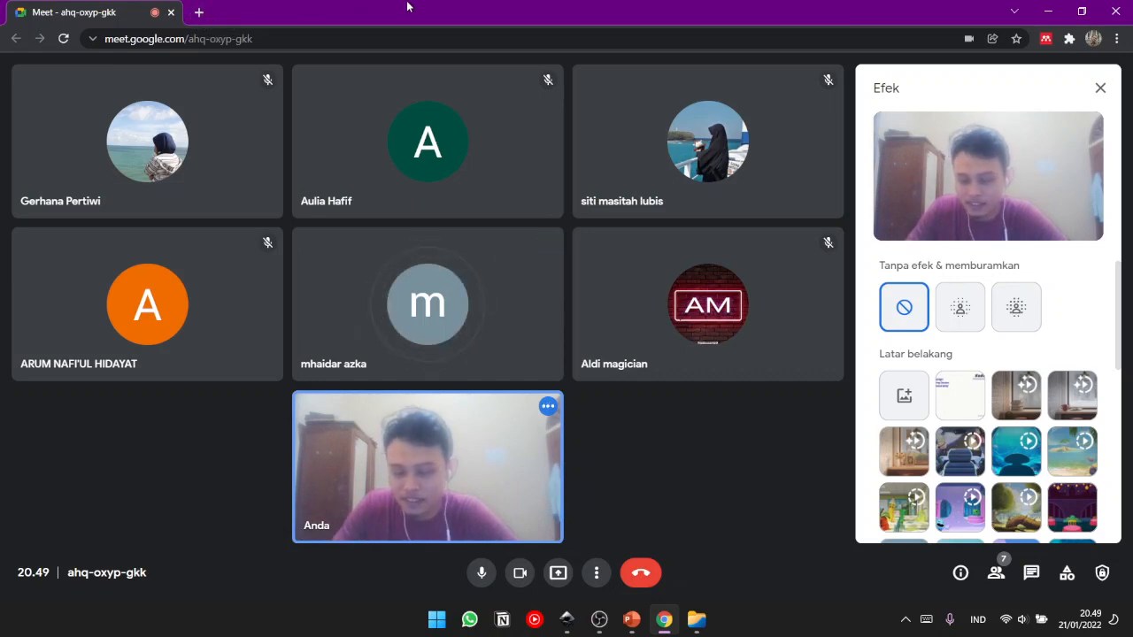
- Search the web for inkscape in a new browser tab
click(198, 12)
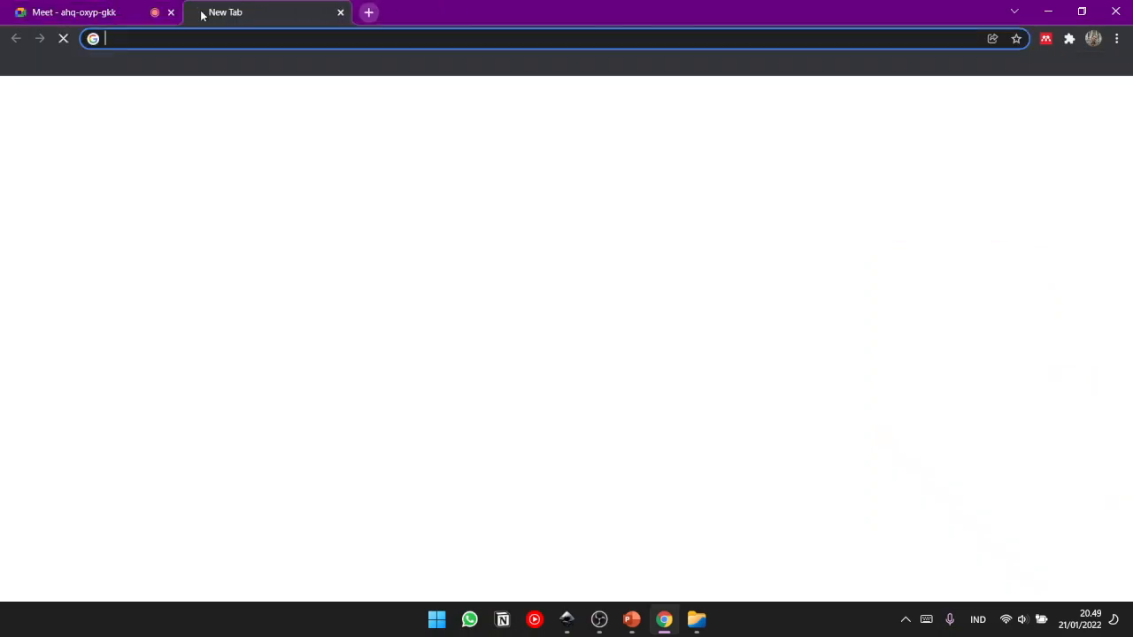
text(insk)
key(BackSpace)
key(BackSpace)
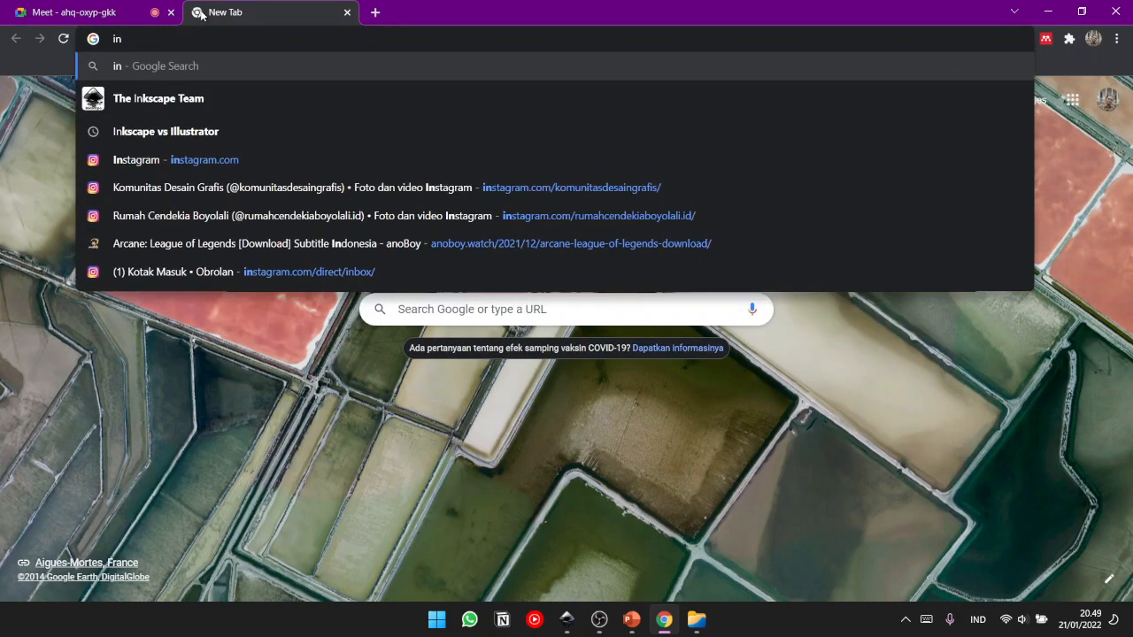
text(ksca)
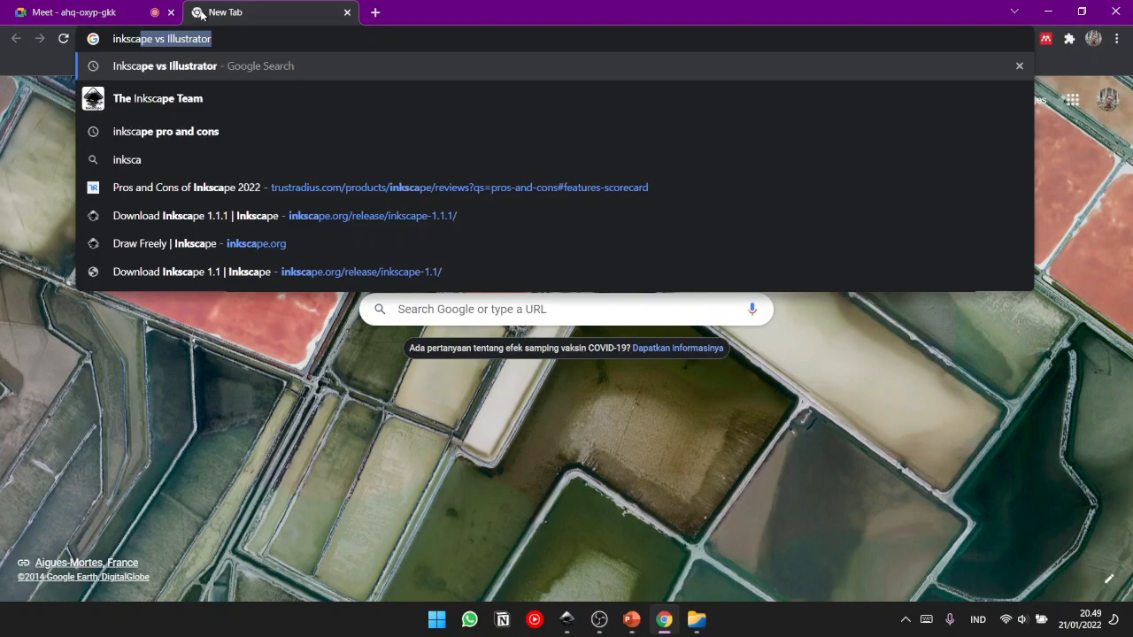
text(pe)
key(Return)
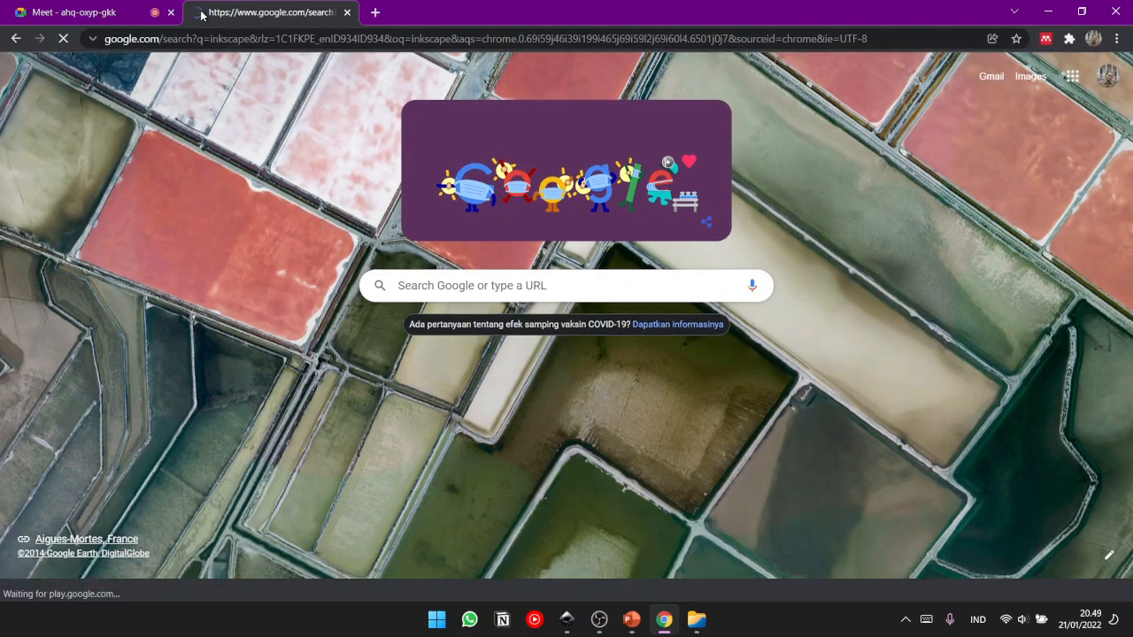
- Open the Inkscape 1.1.1 download page from the search results, checking the Google Meet call in between
click(144, 10)
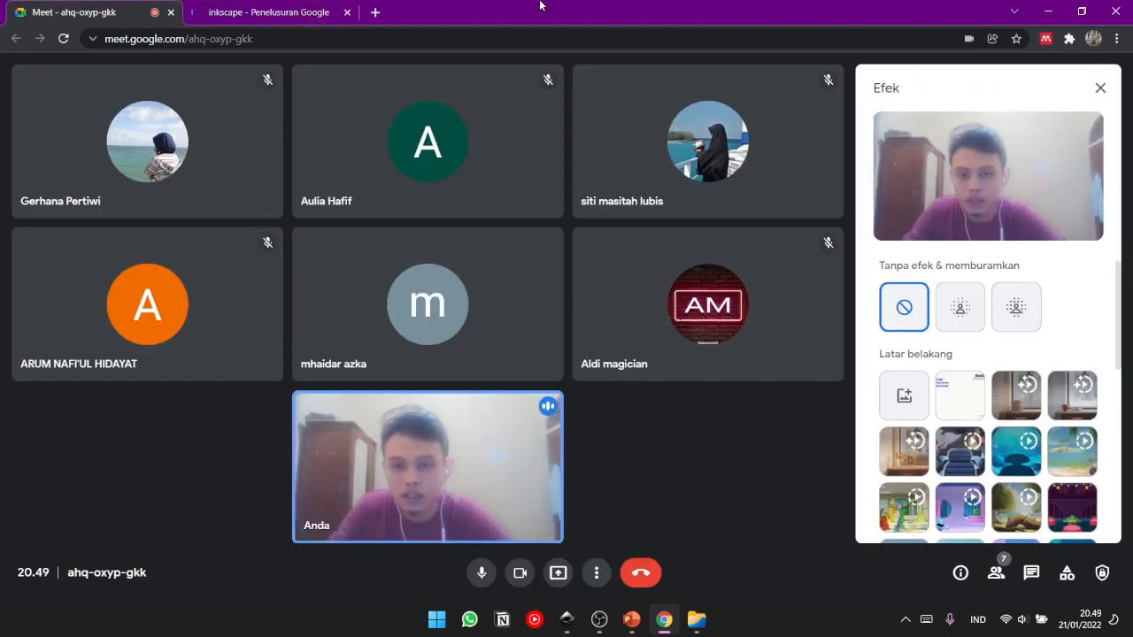
click(296, 9)
click(200, 297)
click(106, 9)
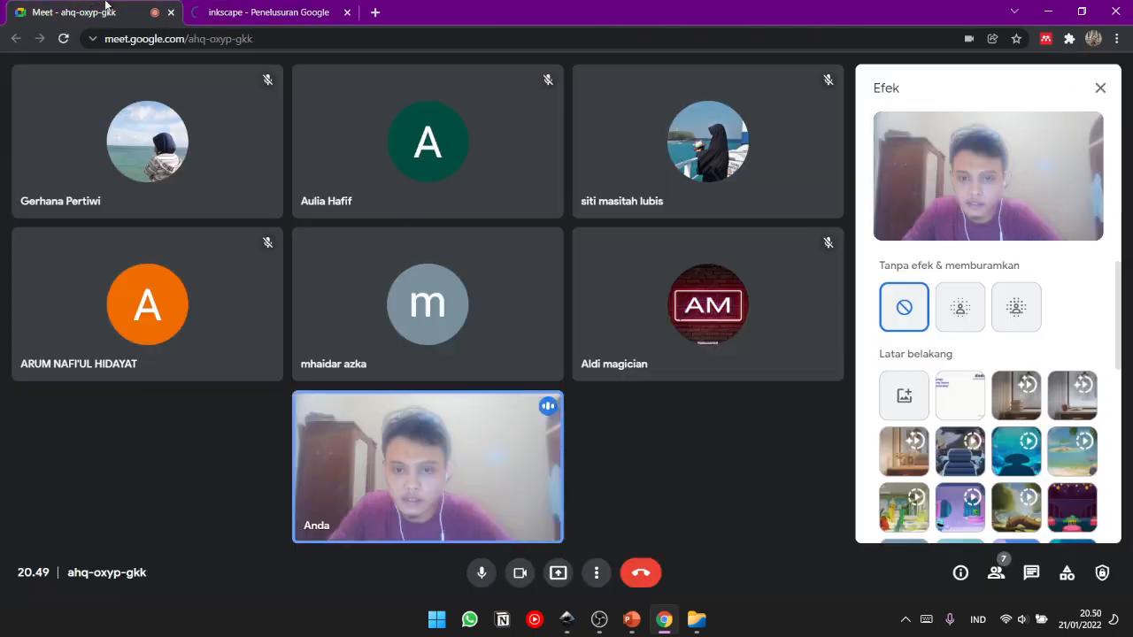
click(256, 11)
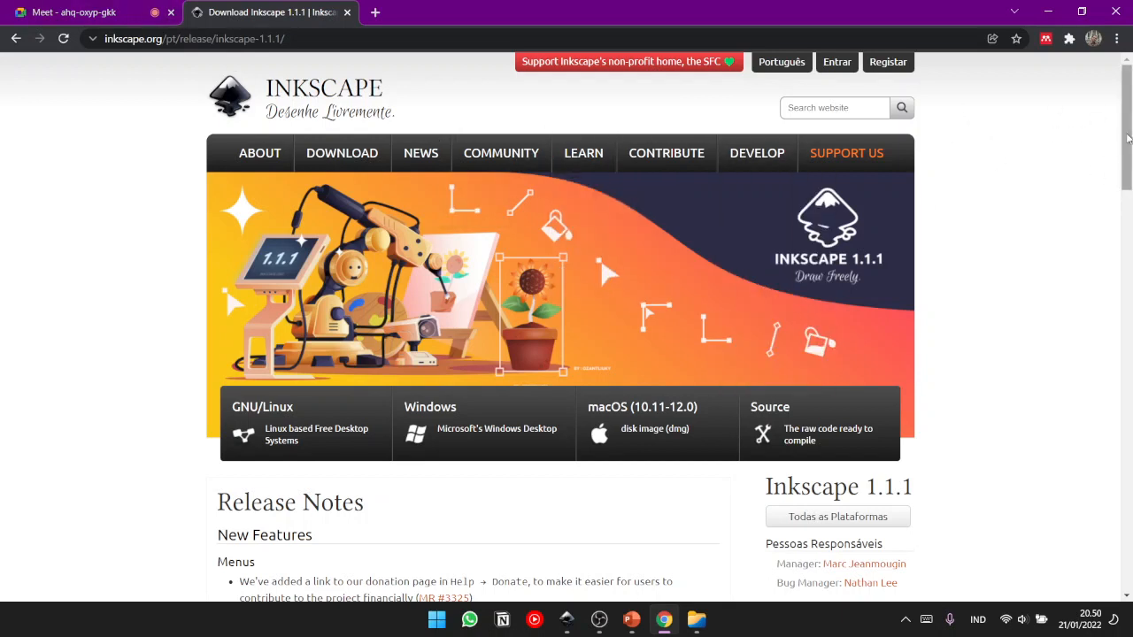
- Examine the Inkscape 1.1.1 download page, including its version heading and the start of the release notes
scroll(1130, 142, down, 1)
scroll(1129, 141, up, 1)
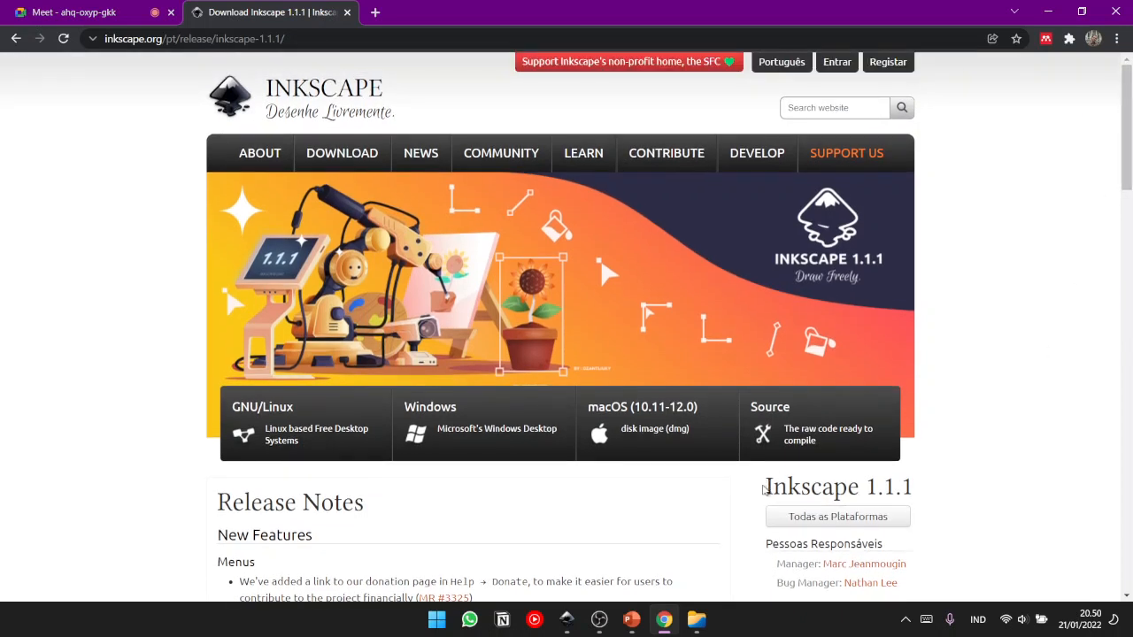
drag(772, 486, 930, 584)
click(938, 575)
drag(760, 494, 981, 486)
click(981, 486)
drag(1128, 146, 1129, 219)
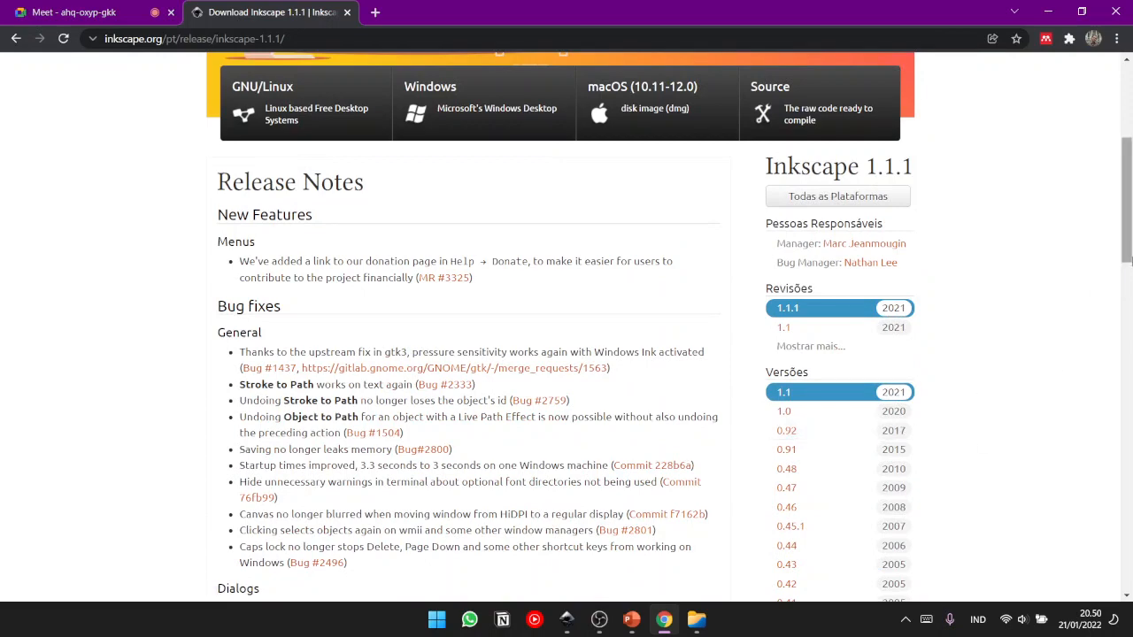
scroll(1132, 221, up, 4)
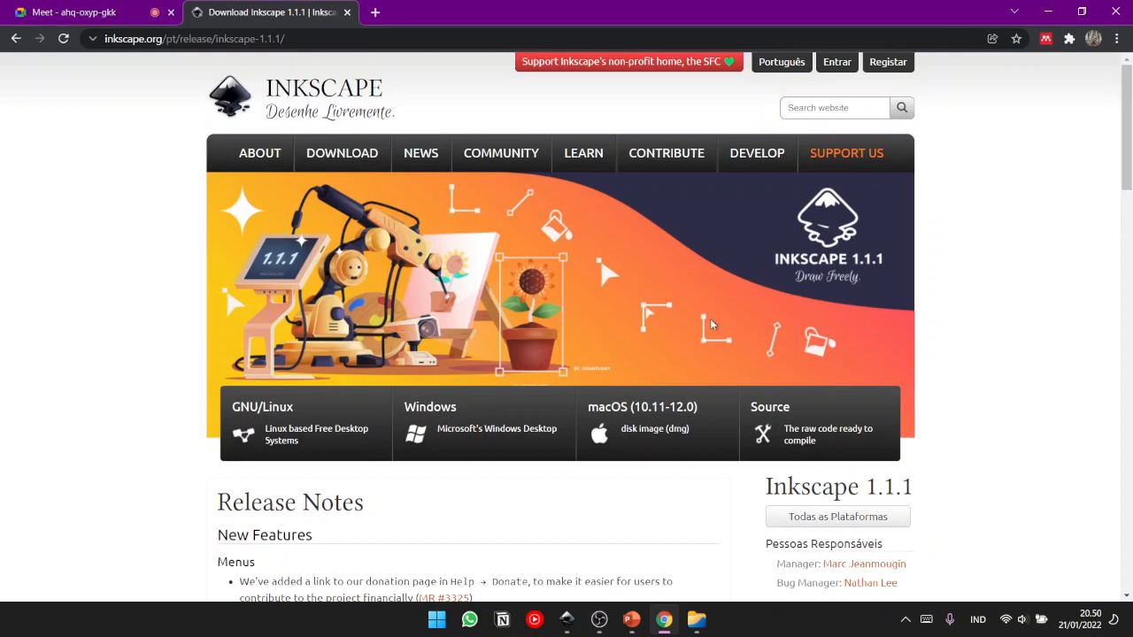
- Switch to Inkscape and close the open Pengenalan Inkscape.svg document
click(567, 619)
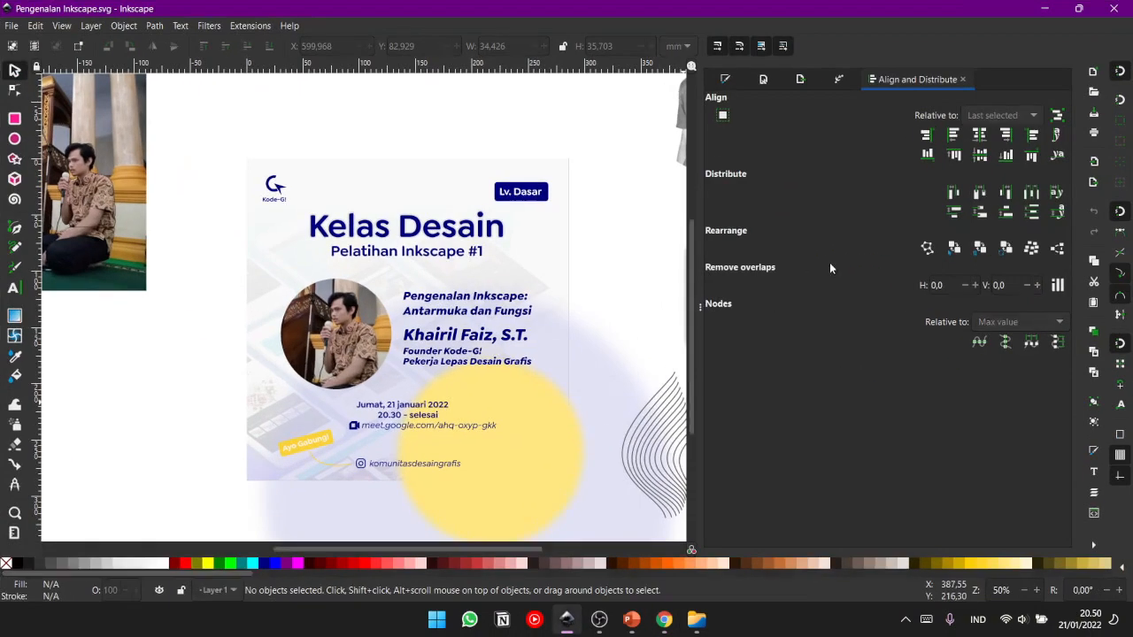
mouse_move(297, 189)
mouse_down()
mouse_move(336, 200)
mouse_move(310, 187)
mouse_up()
click(1114, 8)
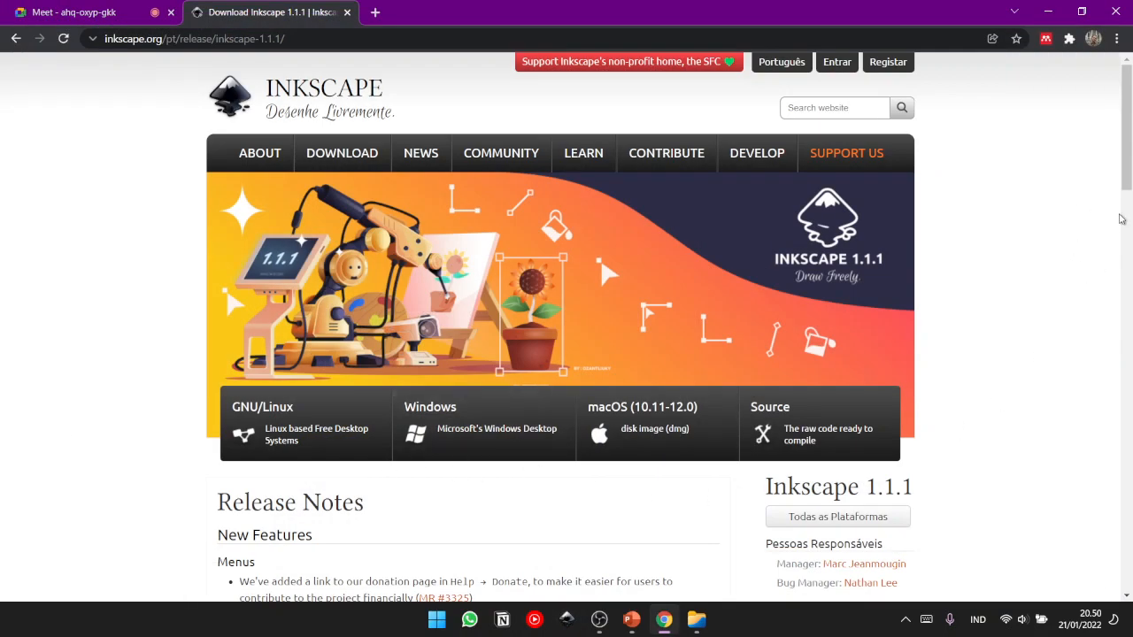
- Read through the Inkscape release notes and version history on the download page, then check the meeting briefly
scroll(1121, 224, down, 4)
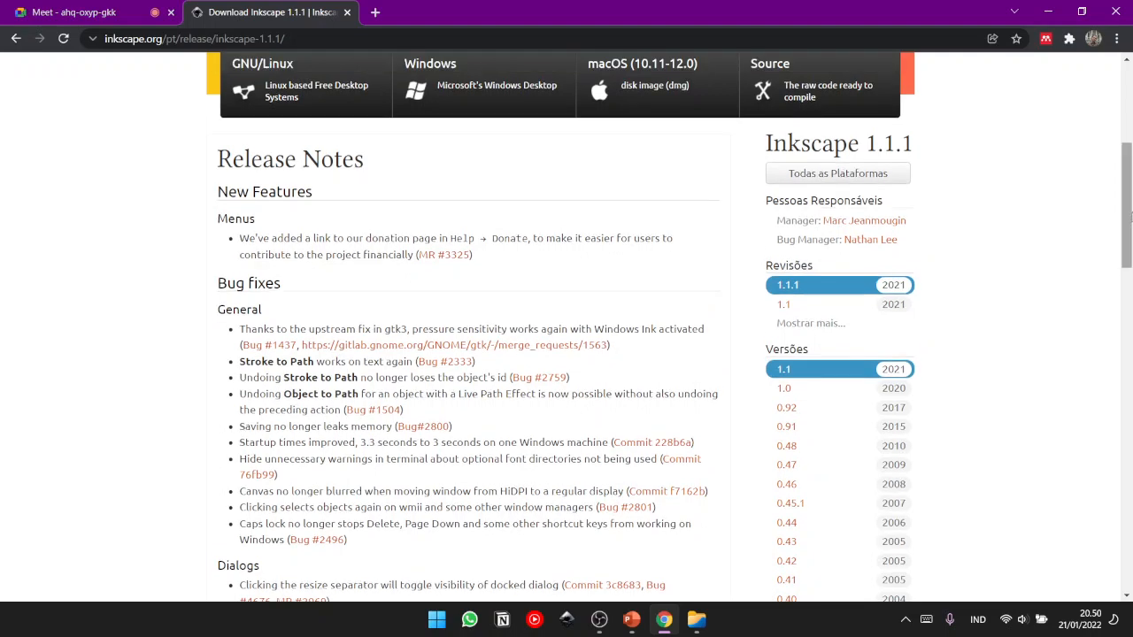
scroll(1131, 213, down, 5)
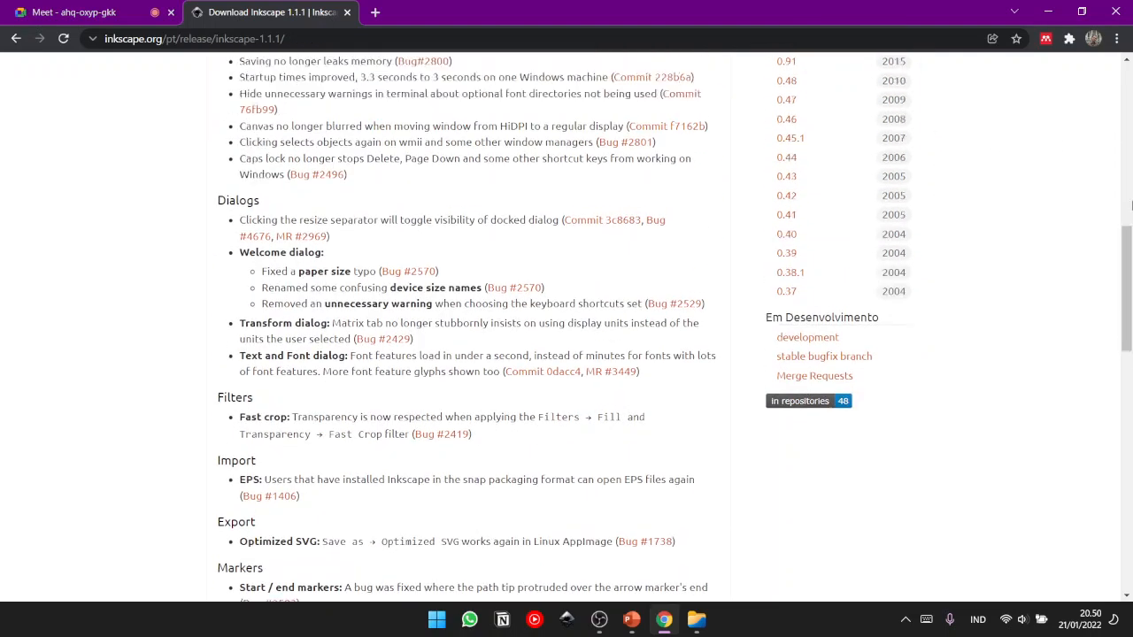
click(1130, 218)
drag(1132, 159, 1130, 139)
click(136, 6)
click(218, 6)
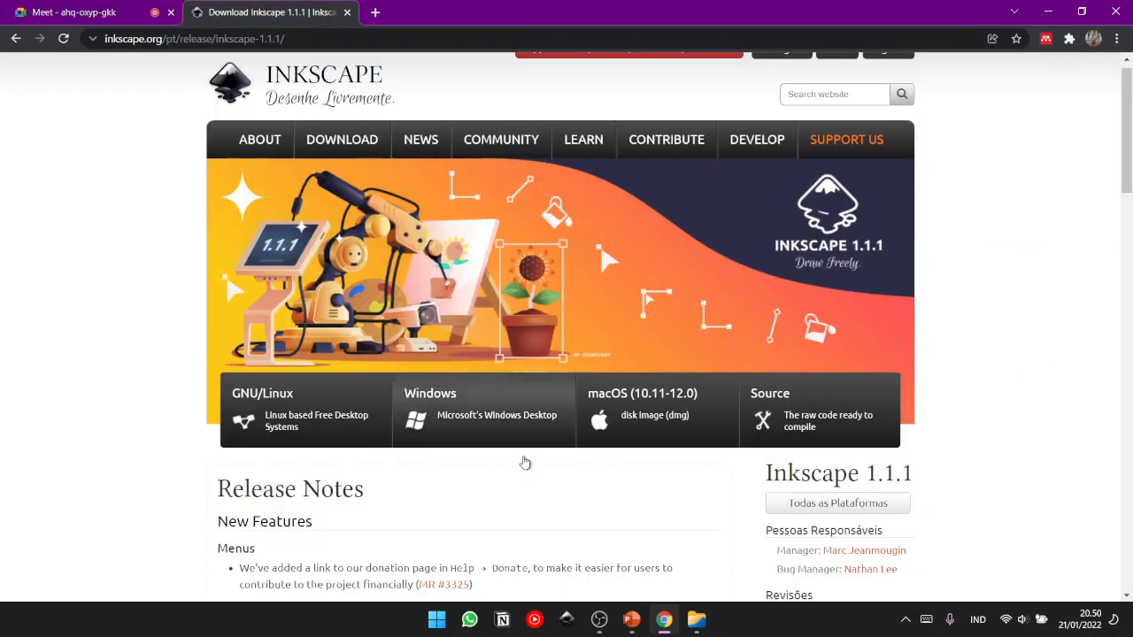
- Launch Inkscape and bring its welcome window forward, moving it slightly up and to the right
click(573, 625)
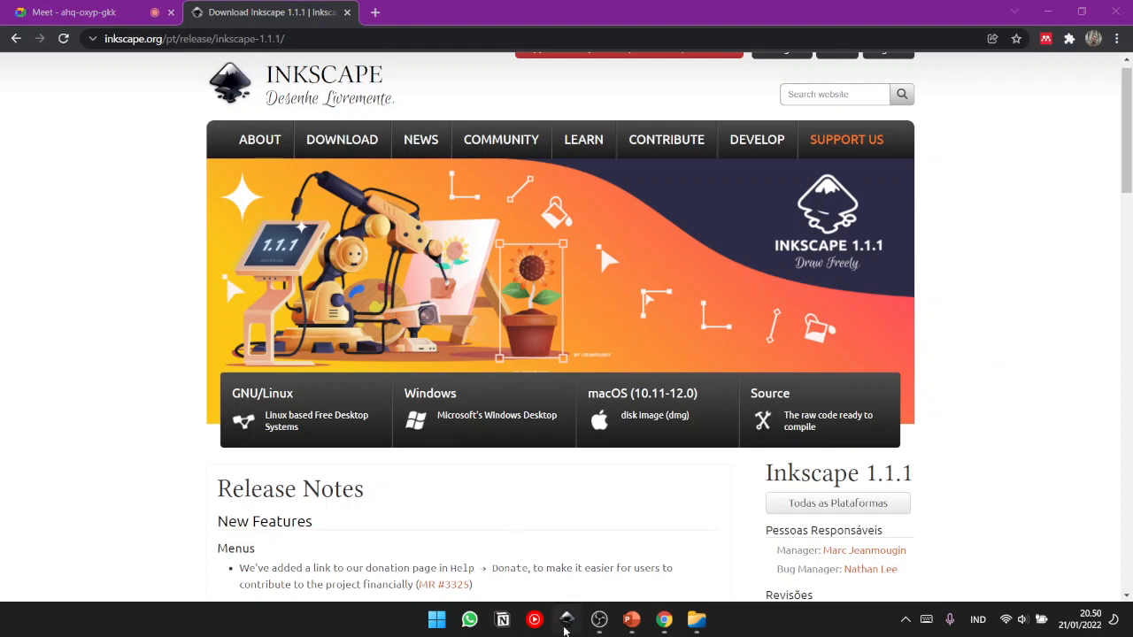
click(770, 4)
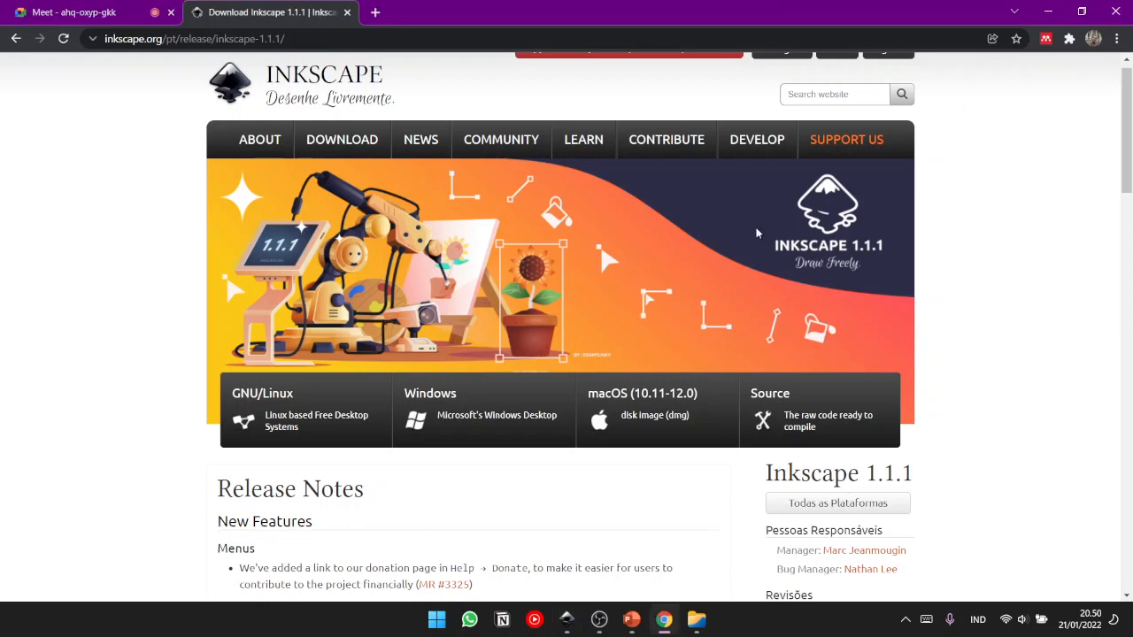
mouse_move(569, 621)
click(582, 560)
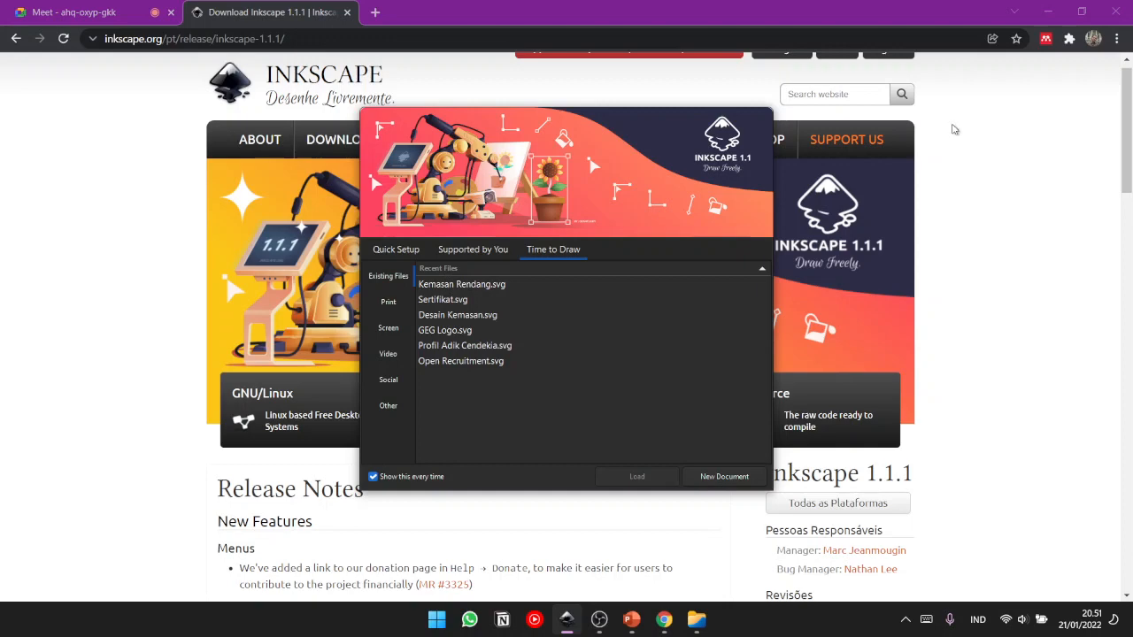
drag(626, 128, 664, 100)
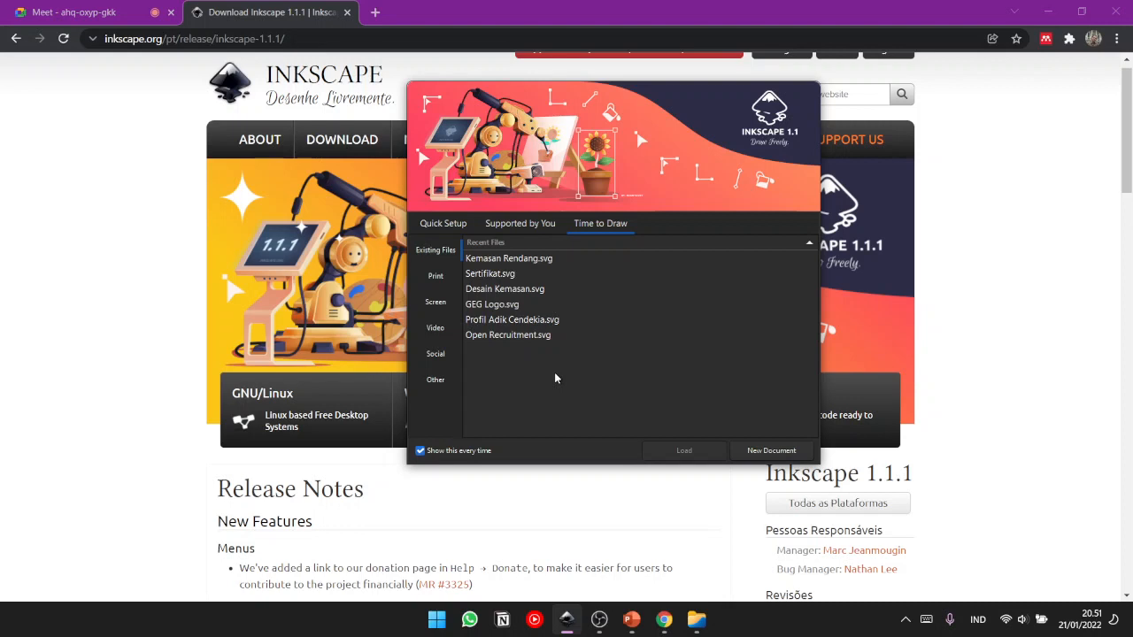
- Select Desain Kemasan.svg among the recent files and look through the Supported by You, Time to Draw and Quick Setup pages
click(512, 351)
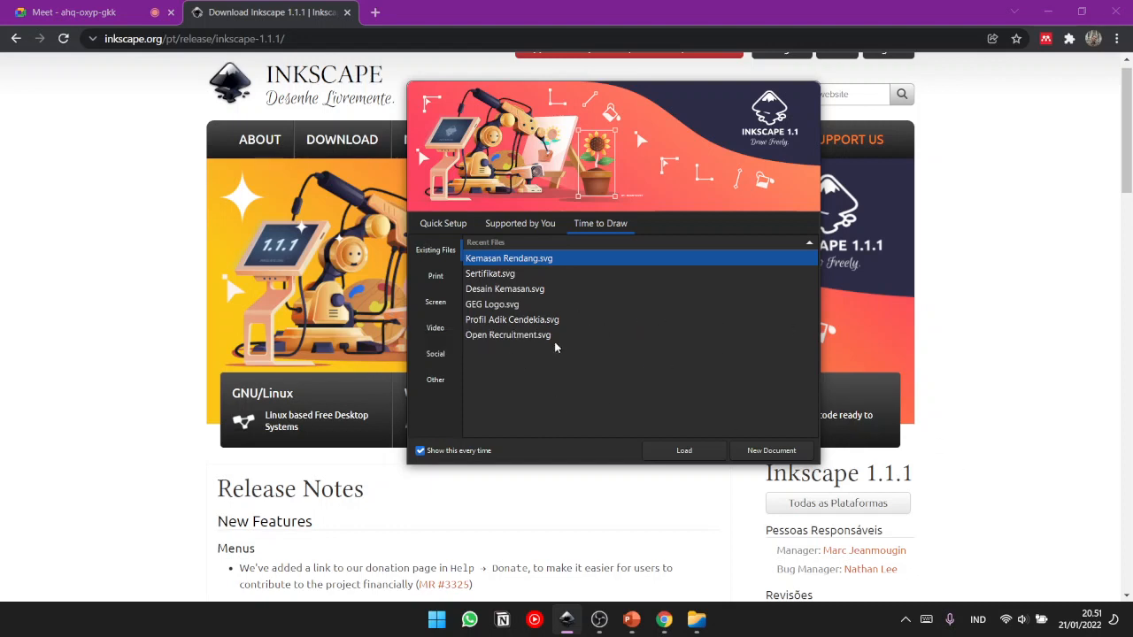
click(522, 295)
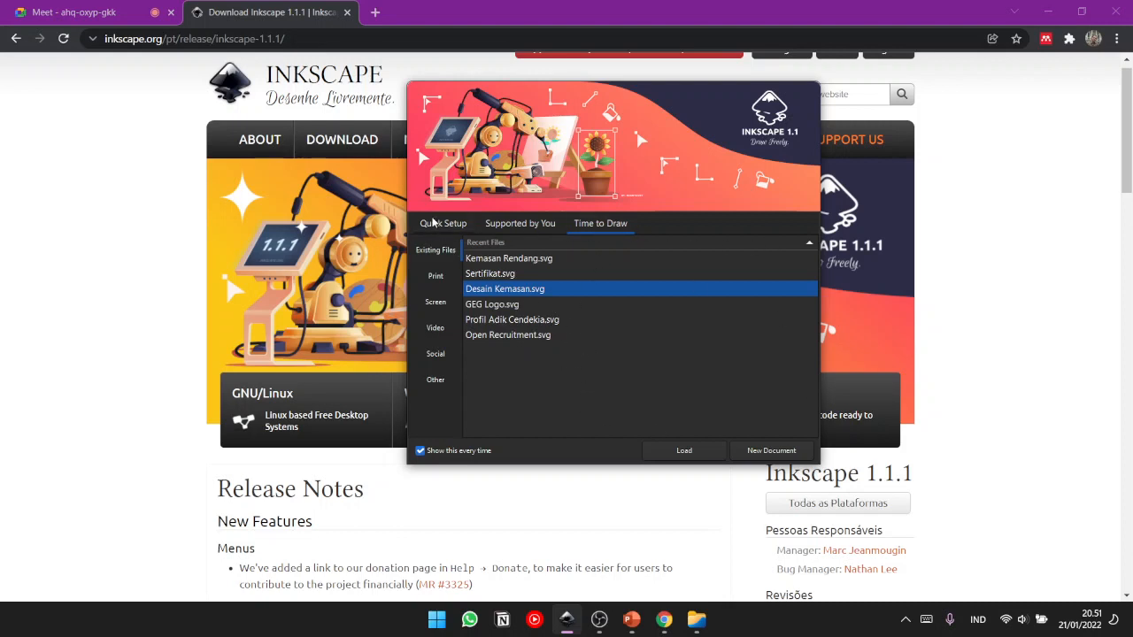
click(443, 226)
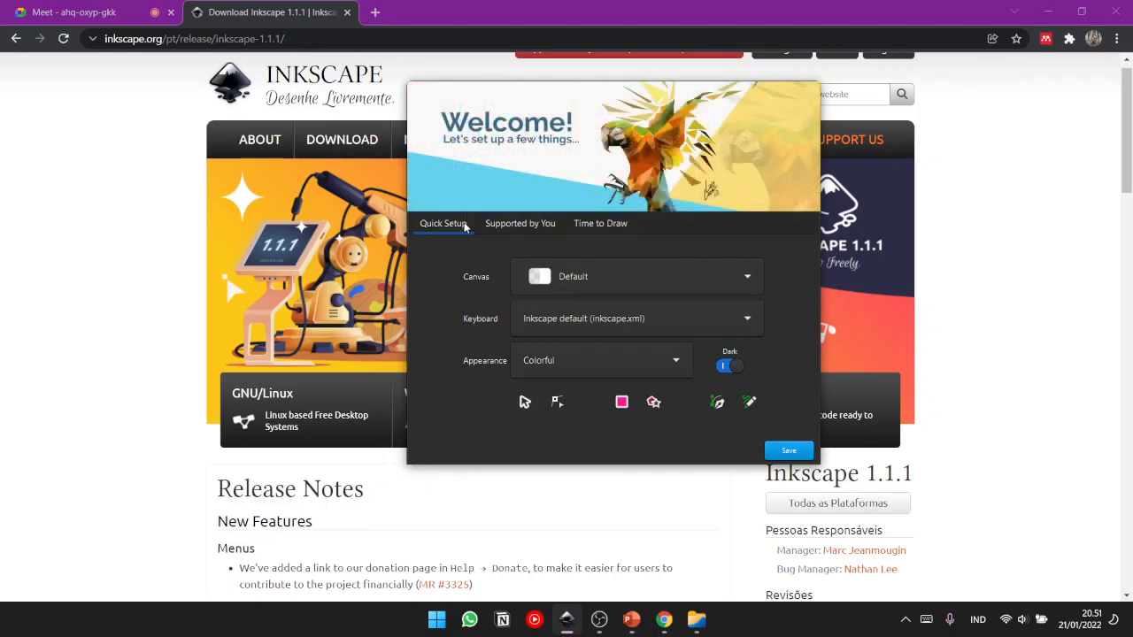
click(511, 226)
click(600, 223)
click(455, 225)
- Return to the Google Meet call and present the entire screen to the participants
click(89, 12)
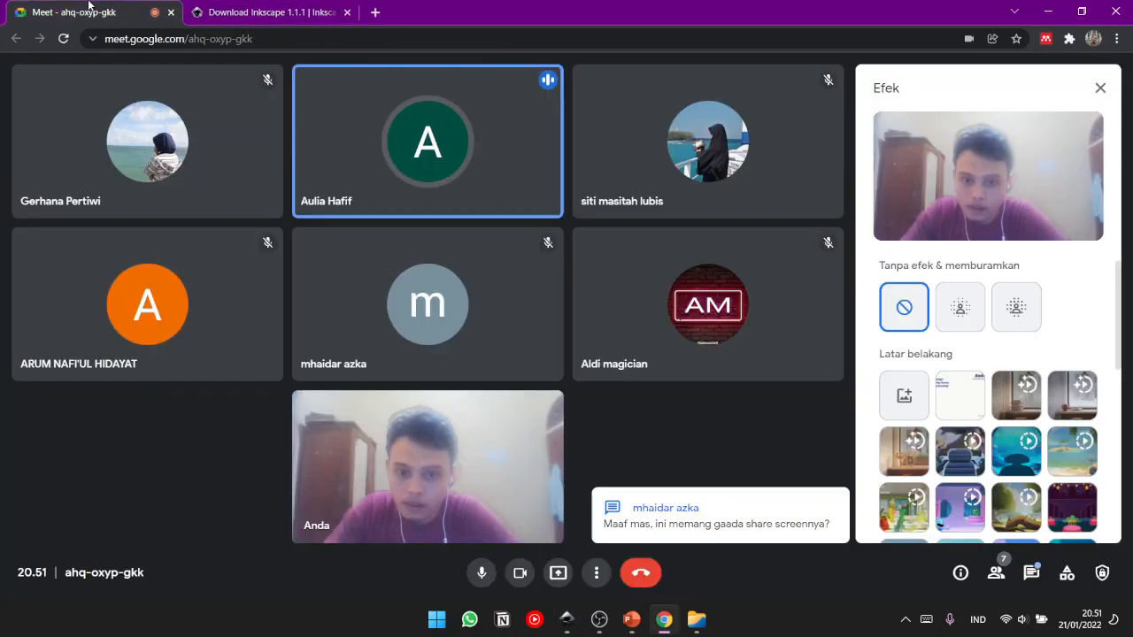
click(261, 12)
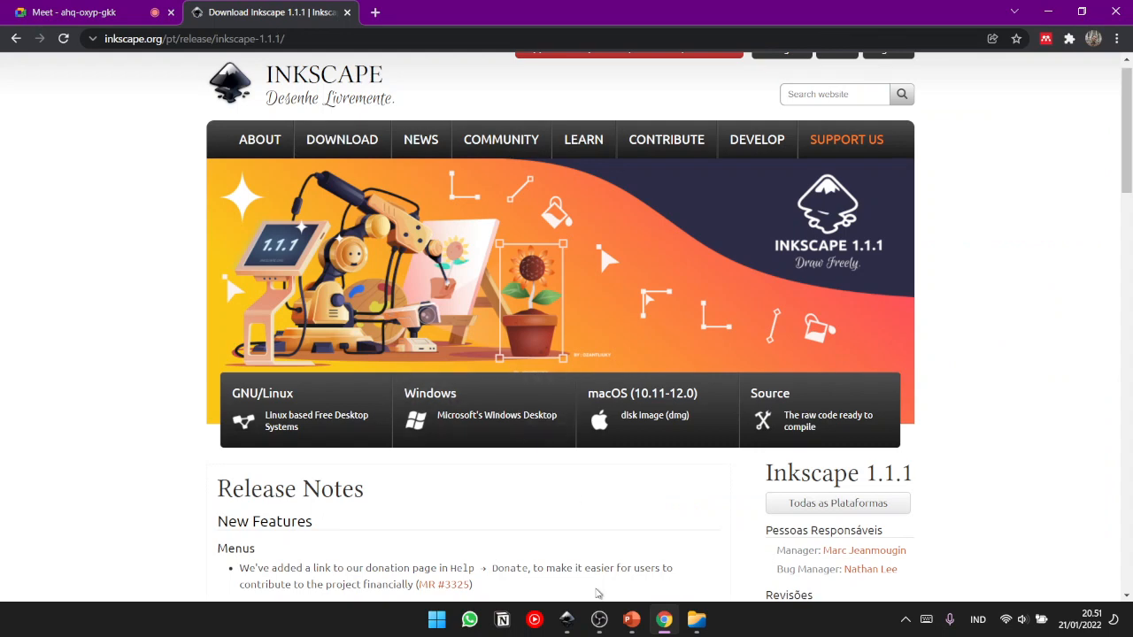
click(567, 618)
click(126, 12)
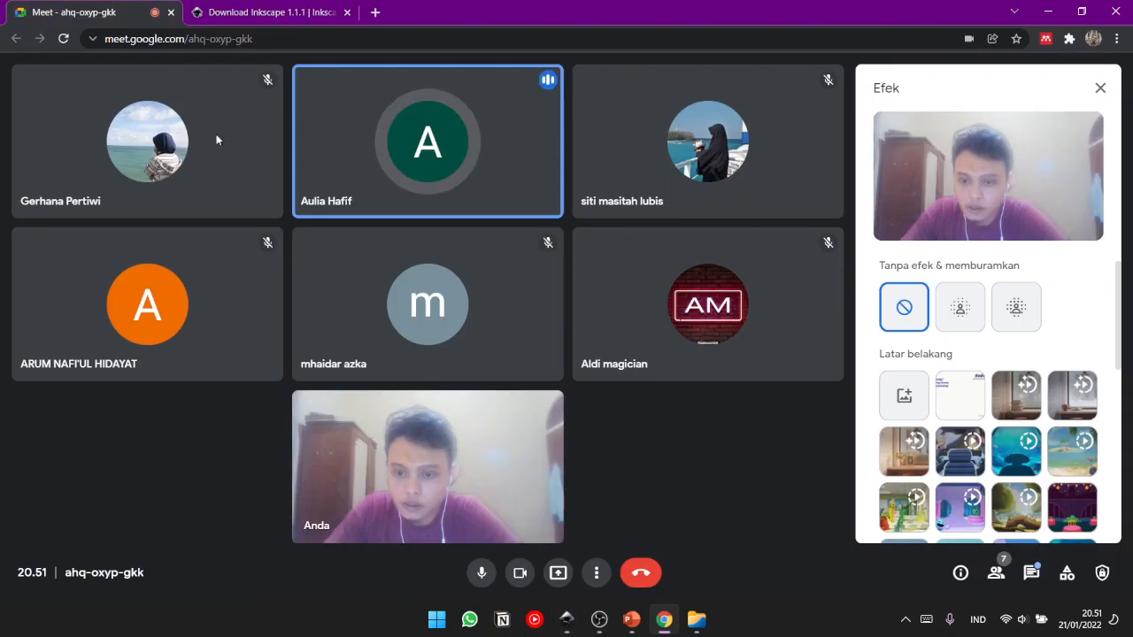
click(558, 580)
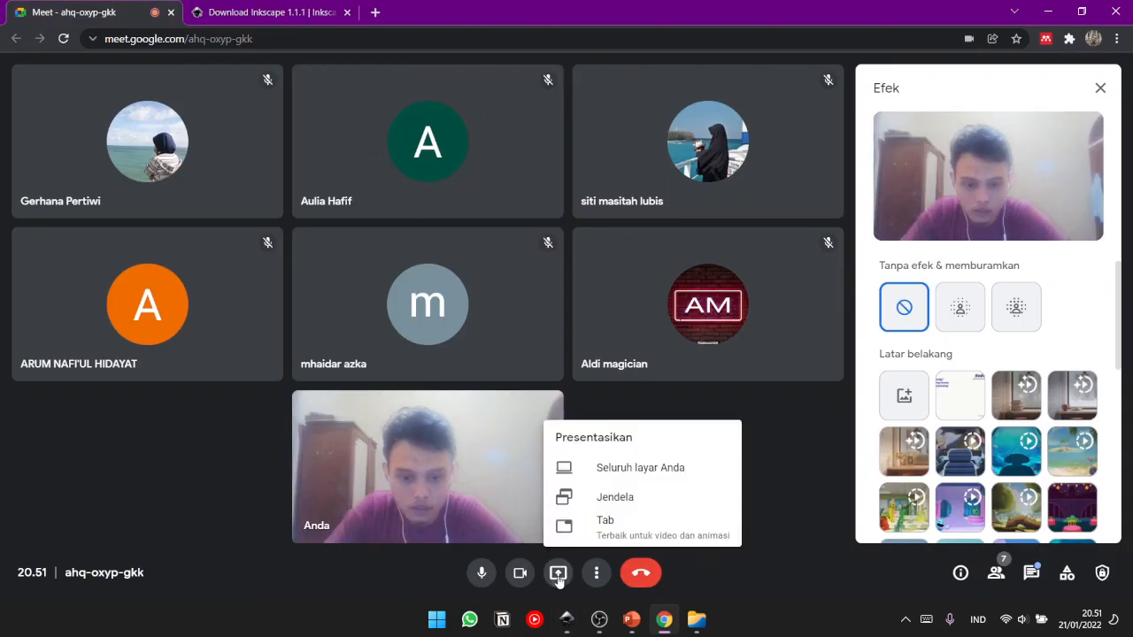
click(623, 467)
click(525, 188)
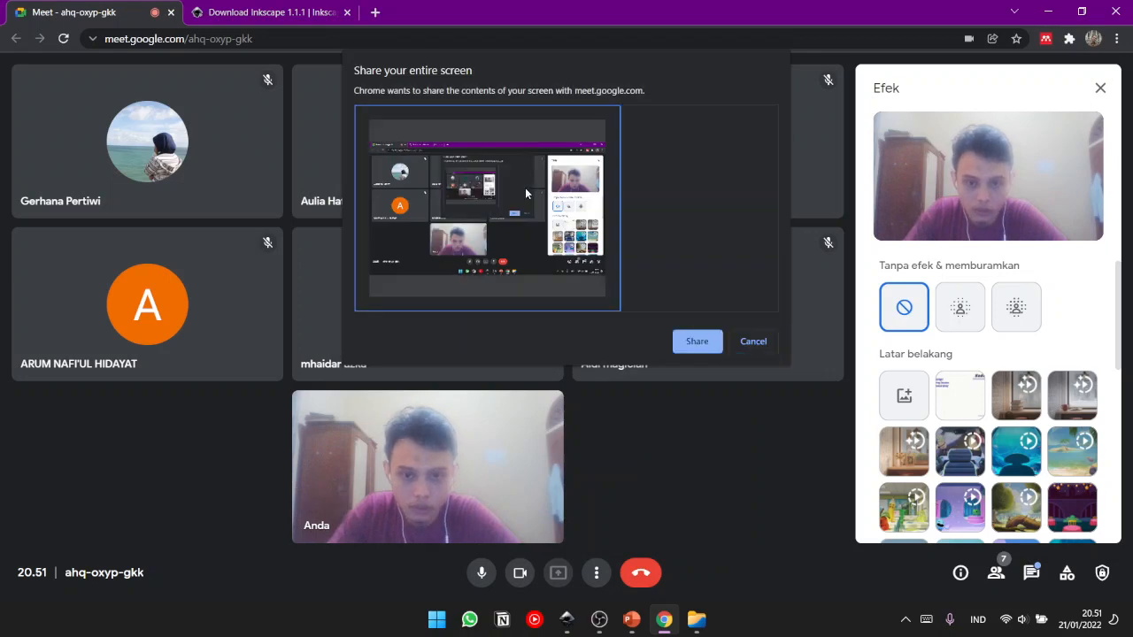
click(693, 347)
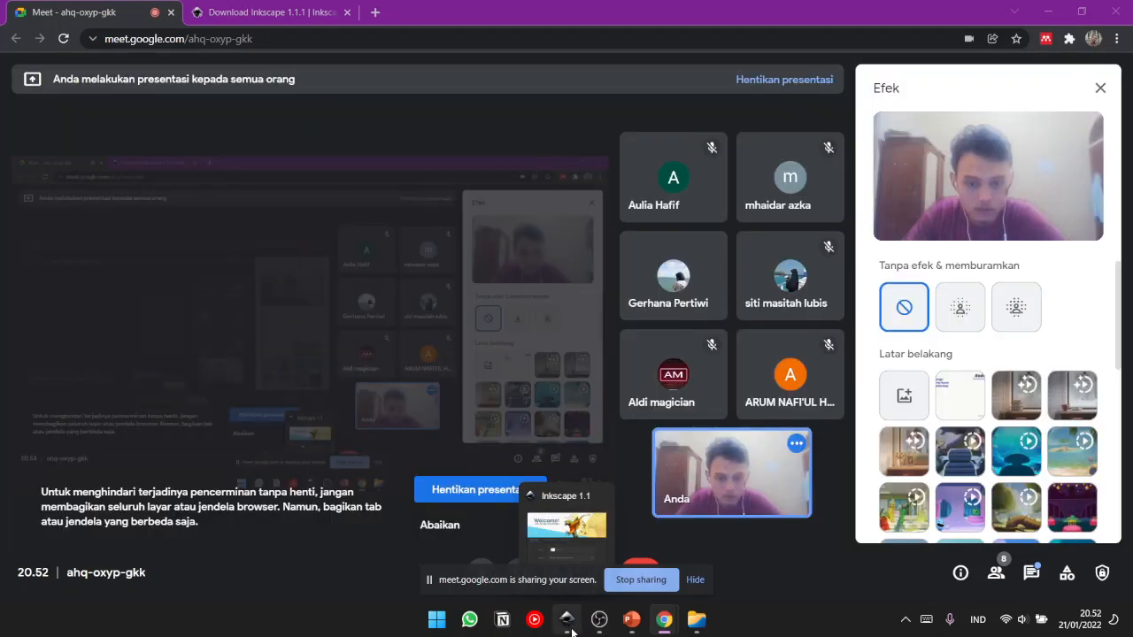
- Bring the Inkscape welcome window back, shift it slightly and review its Time to Draw and Supported by You pages
click(574, 630)
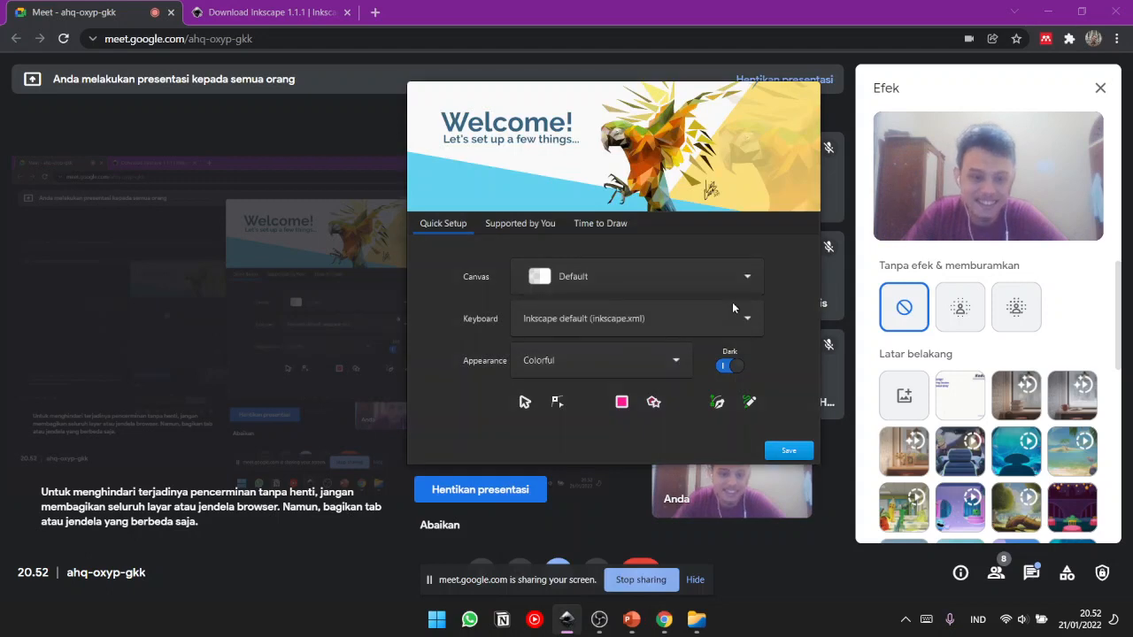
click(610, 230)
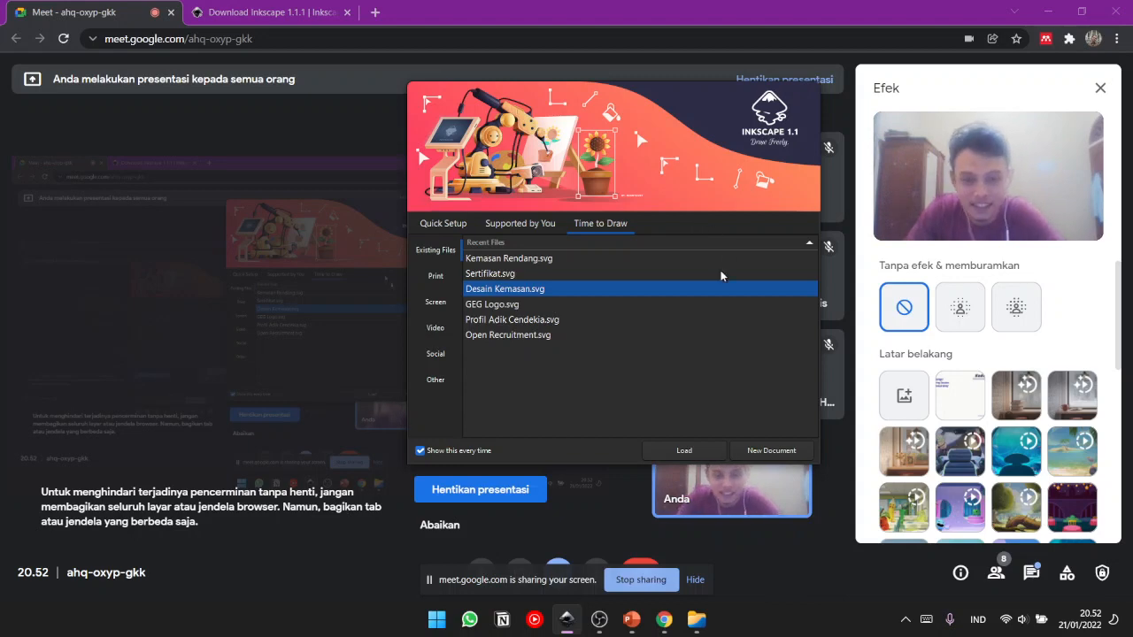
drag(612, 113, 640, 111)
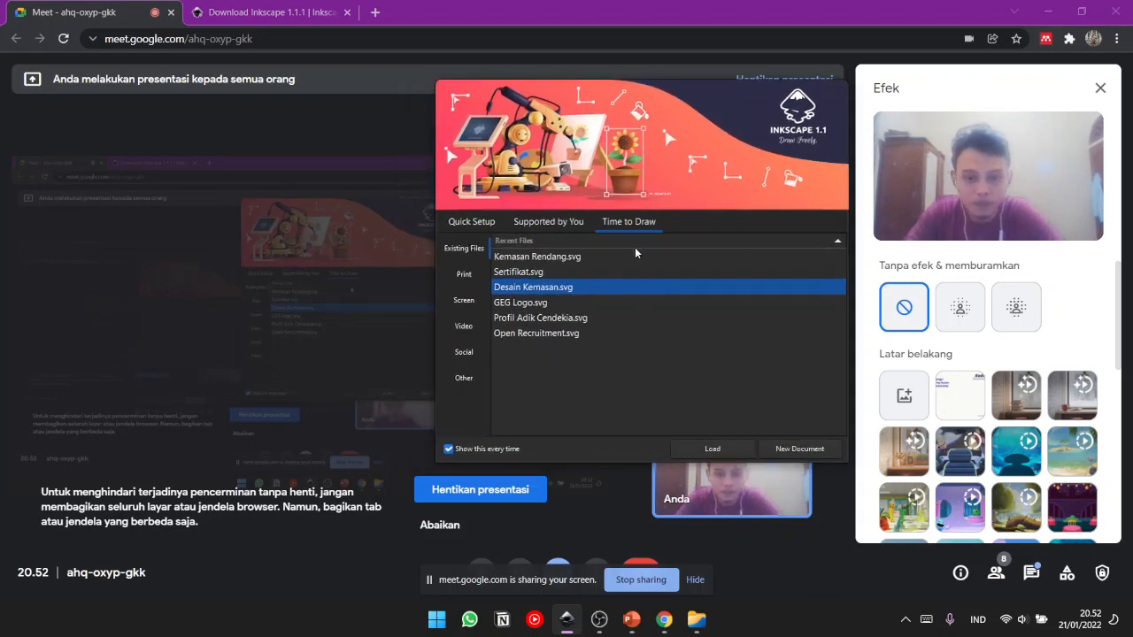
click(529, 223)
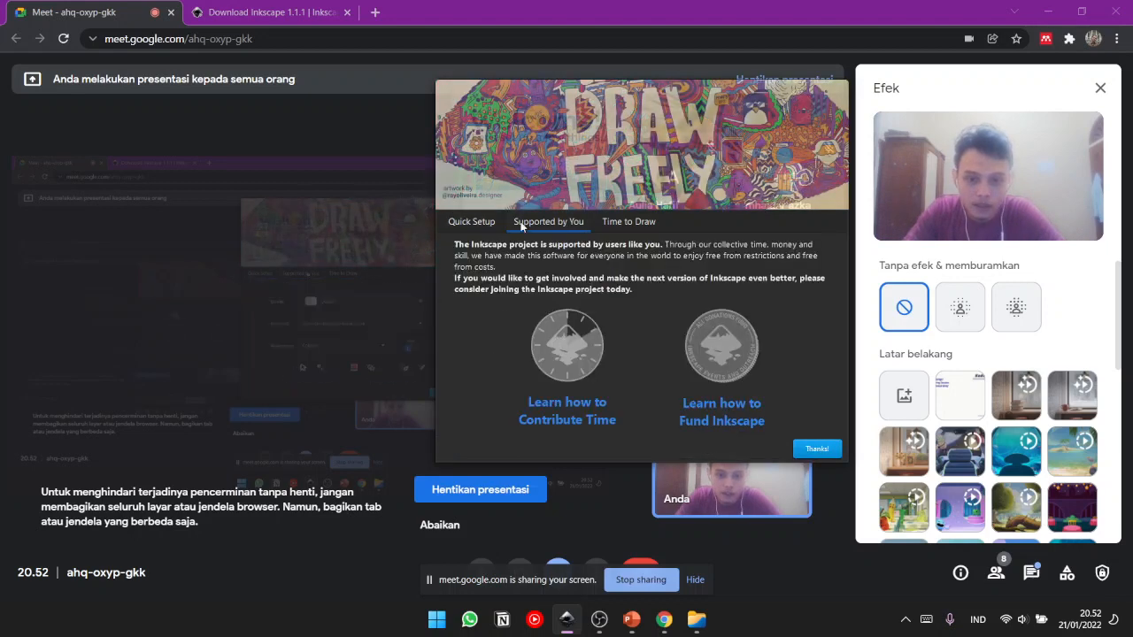
click(645, 222)
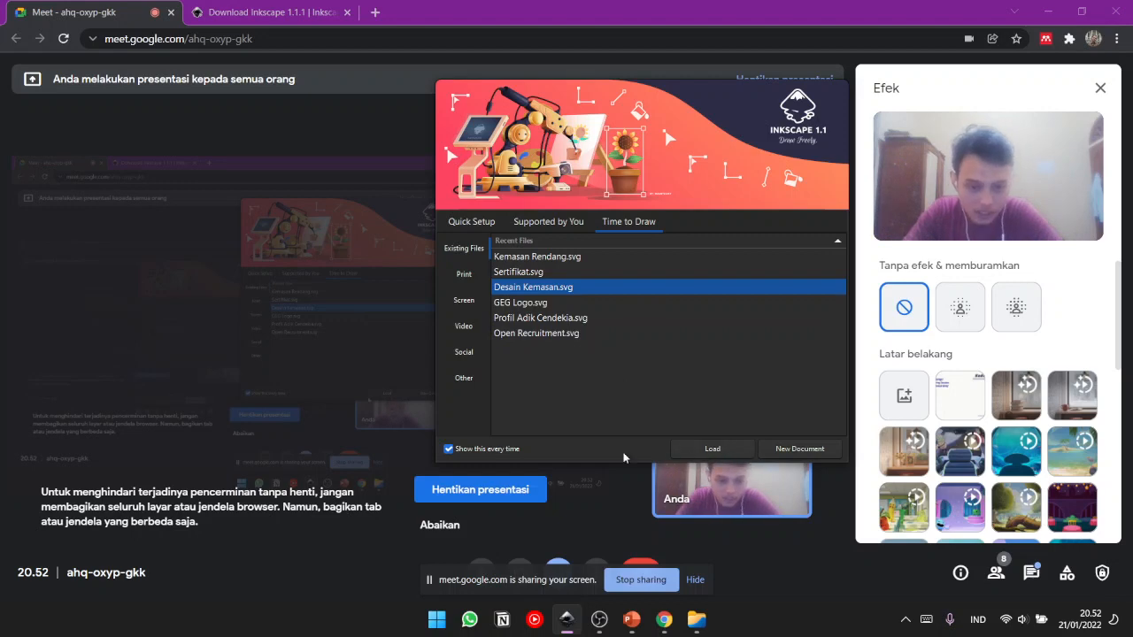
- Open the Quick Setup page, keep the Default canvas and check the keyboard shortcut options
click(472, 223)
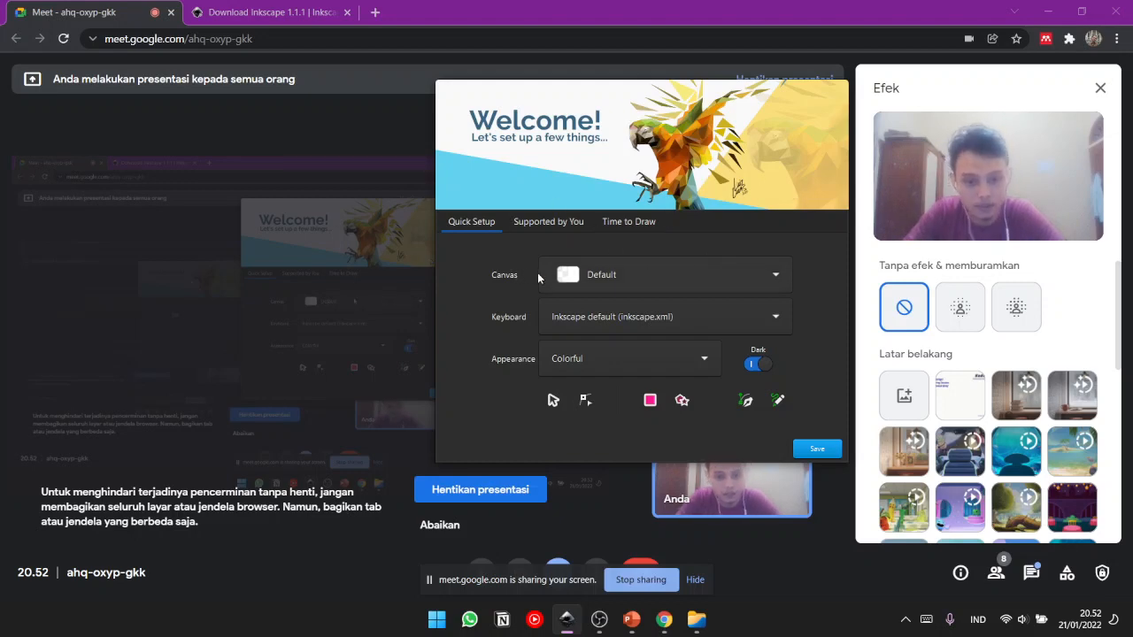
click(741, 268)
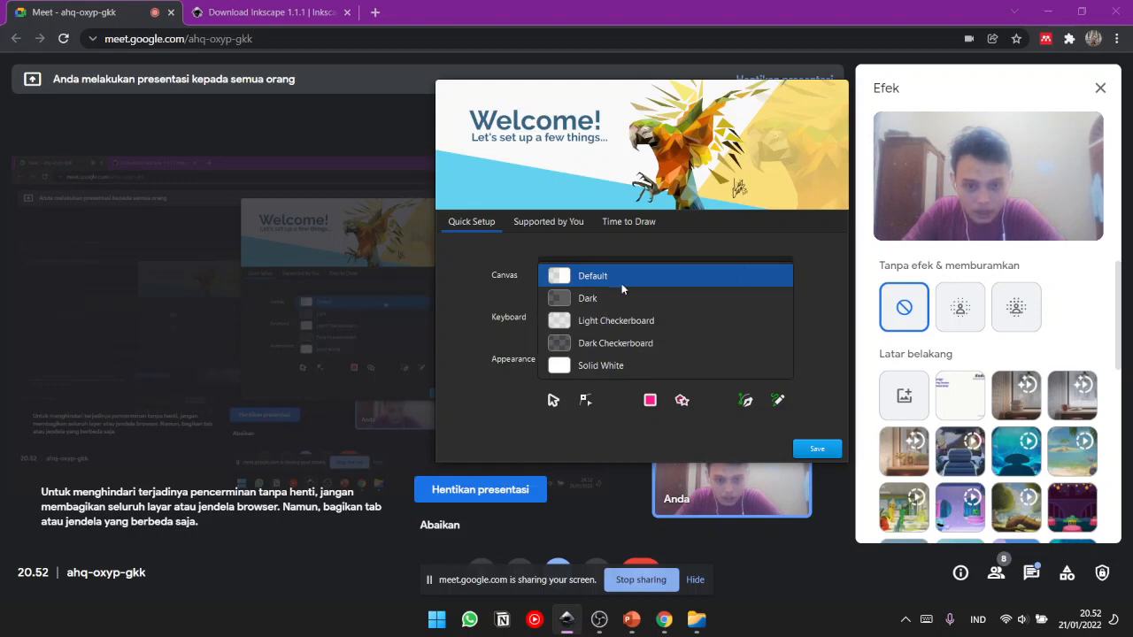
click(582, 280)
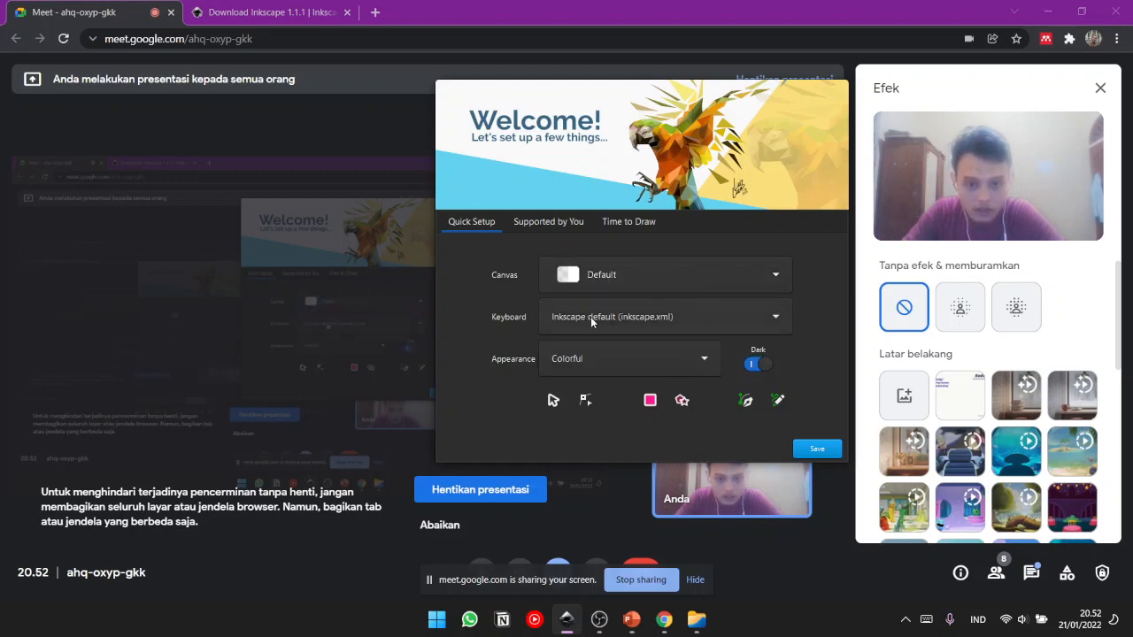
click(591, 317)
click(590, 317)
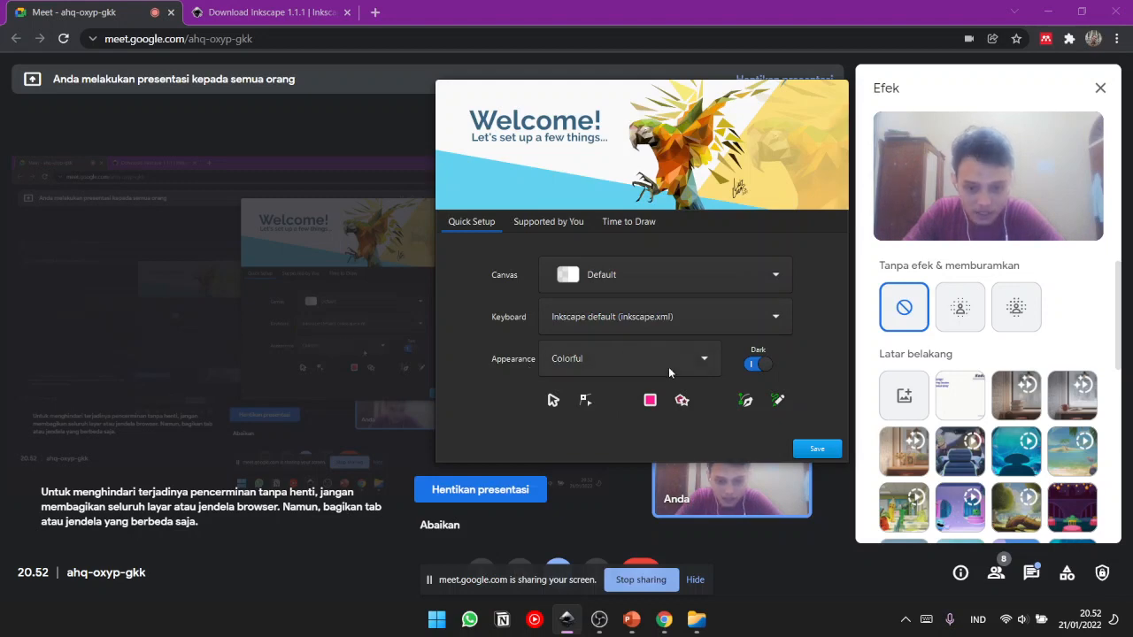
- Check the appearance options, then switch the Dark theme off and back on
click(643, 359)
click(644, 363)
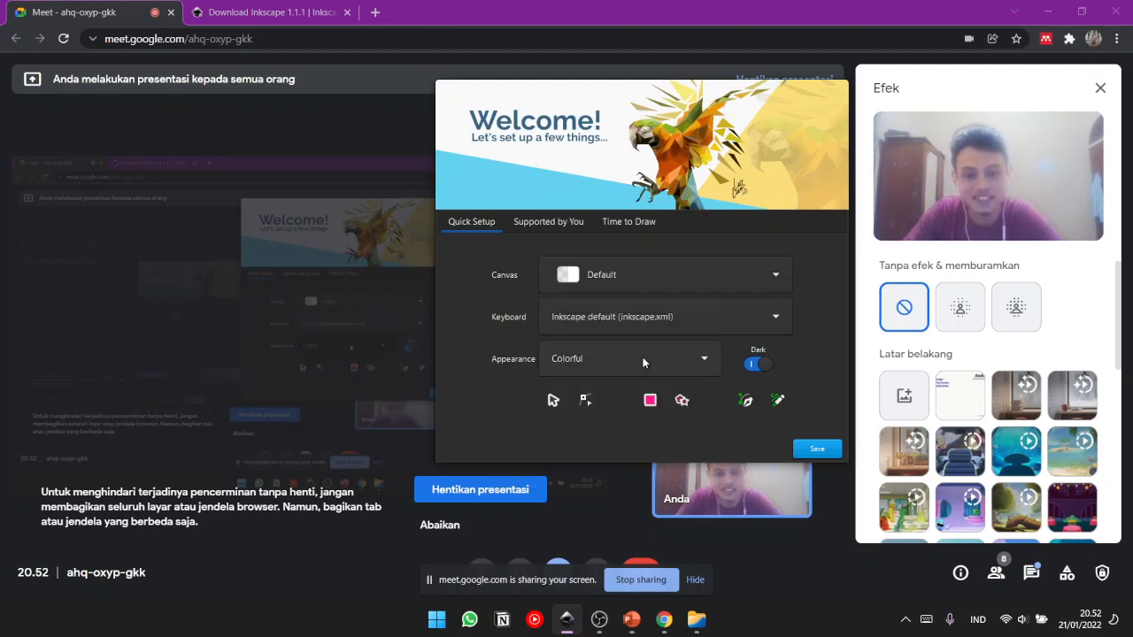
click(683, 364)
click(683, 364)
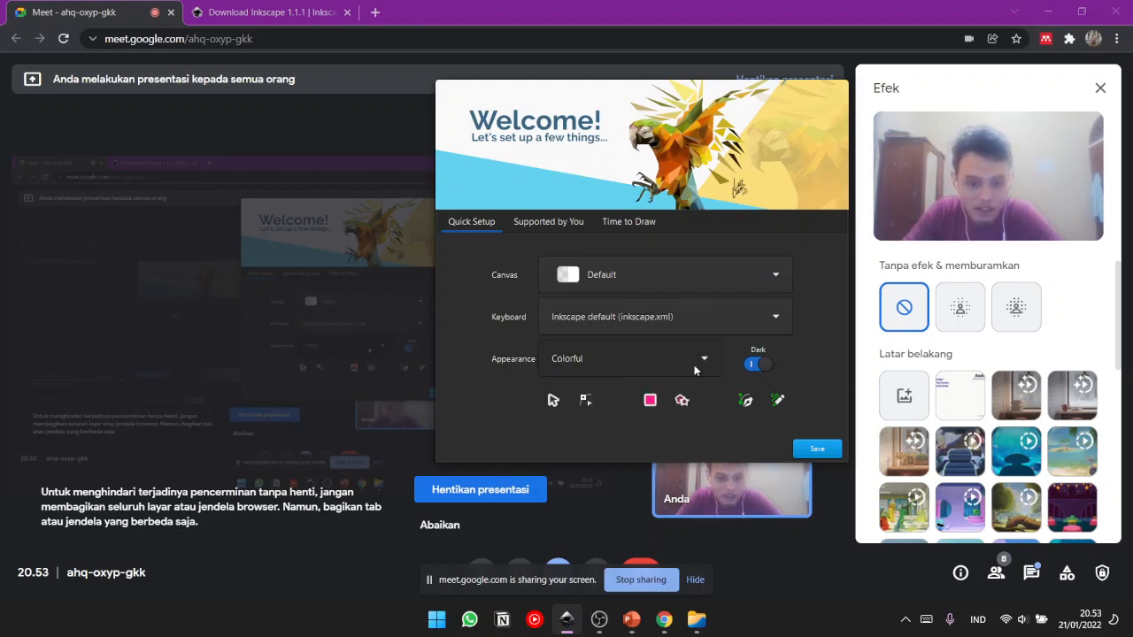
click(761, 365)
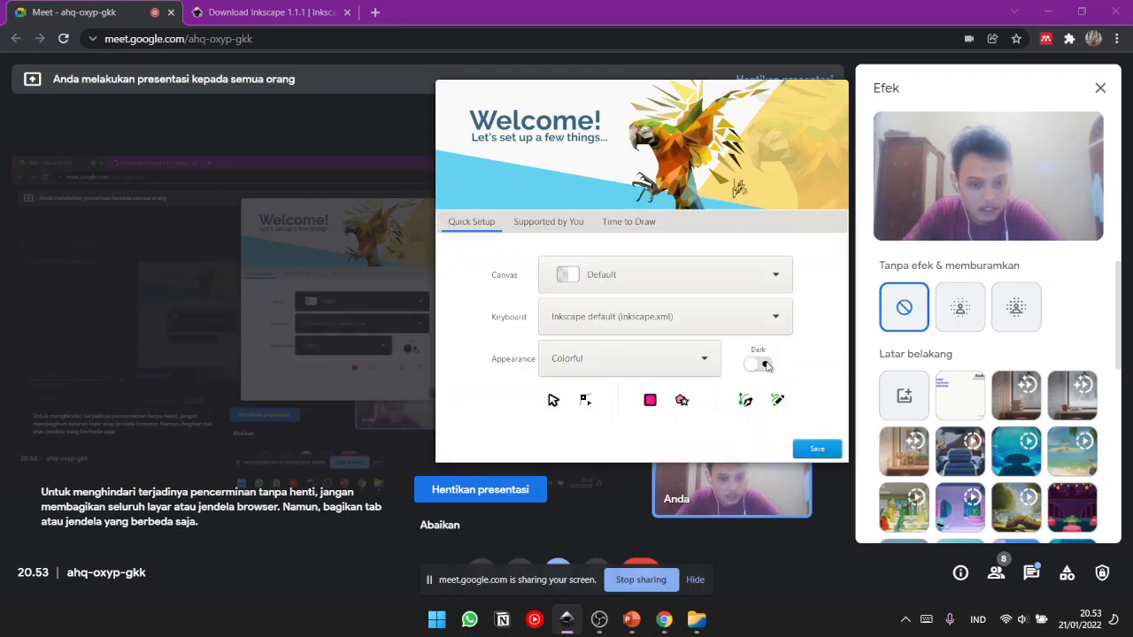
click(765, 365)
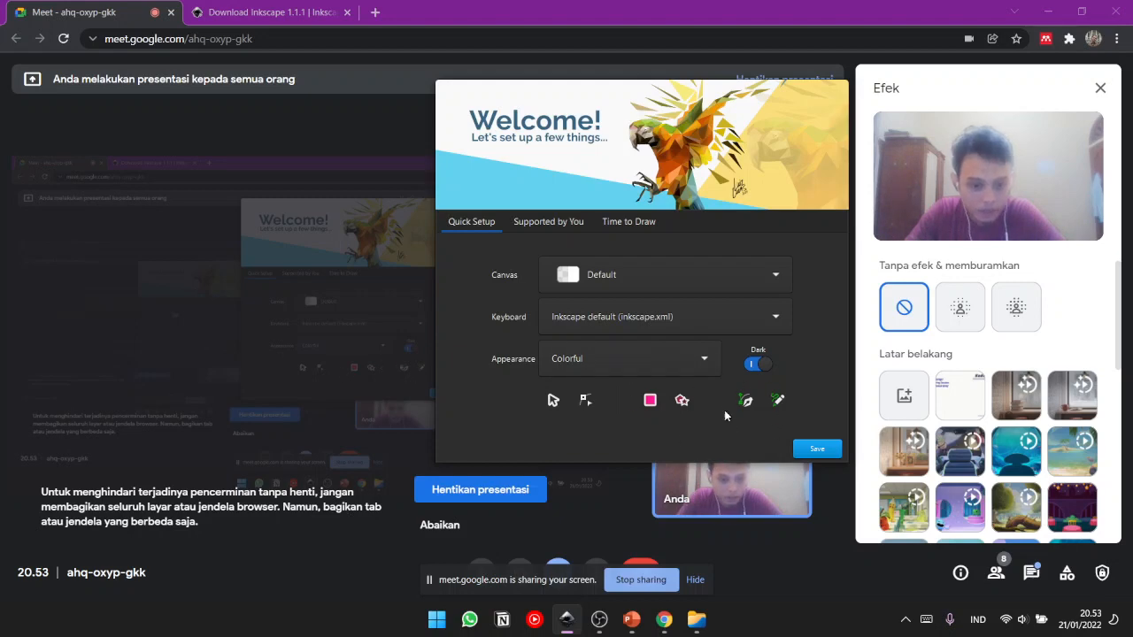
- Preview the Grayscale and Classic Symbolic appearances, then set Appearance to Classic Inkscape (default)
click(671, 363)
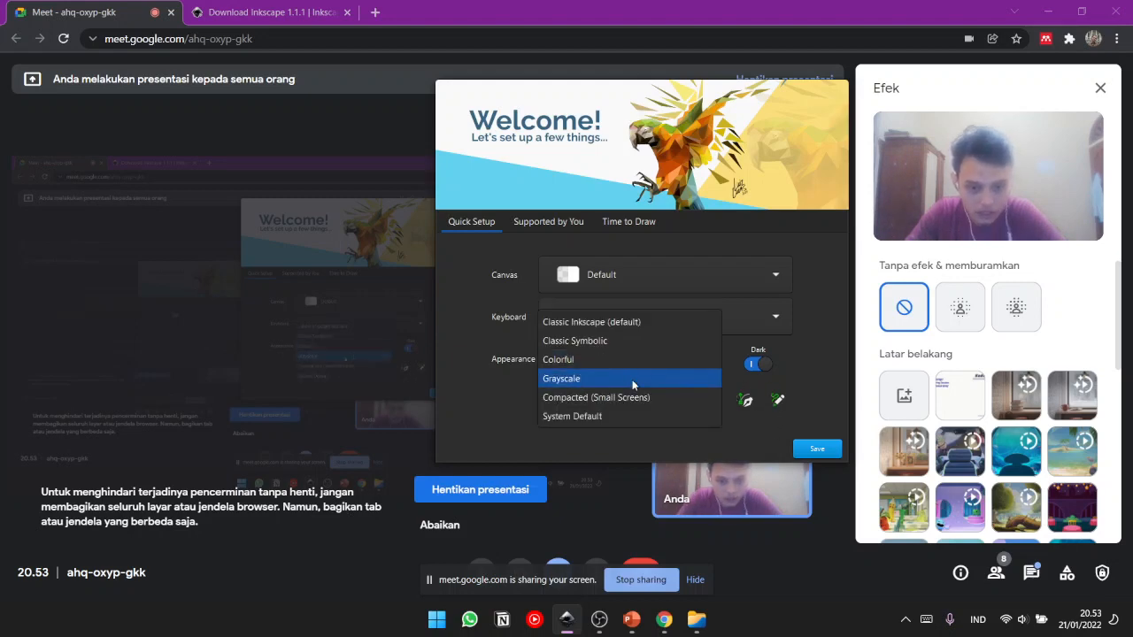
click(632, 379)
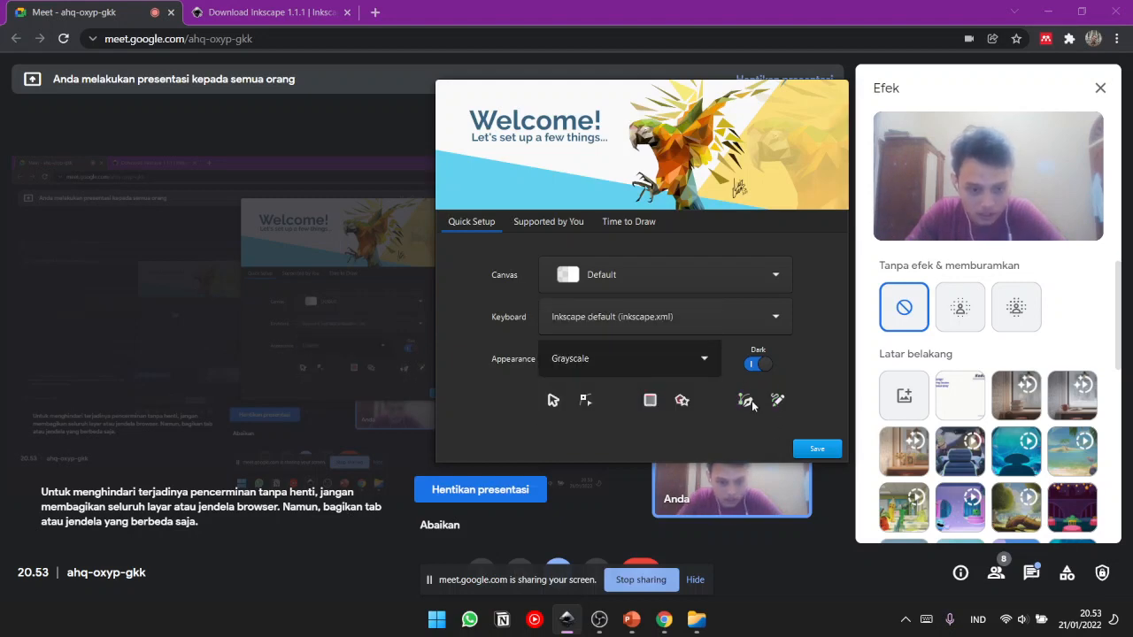
click(645, 366)
click(577, 323)
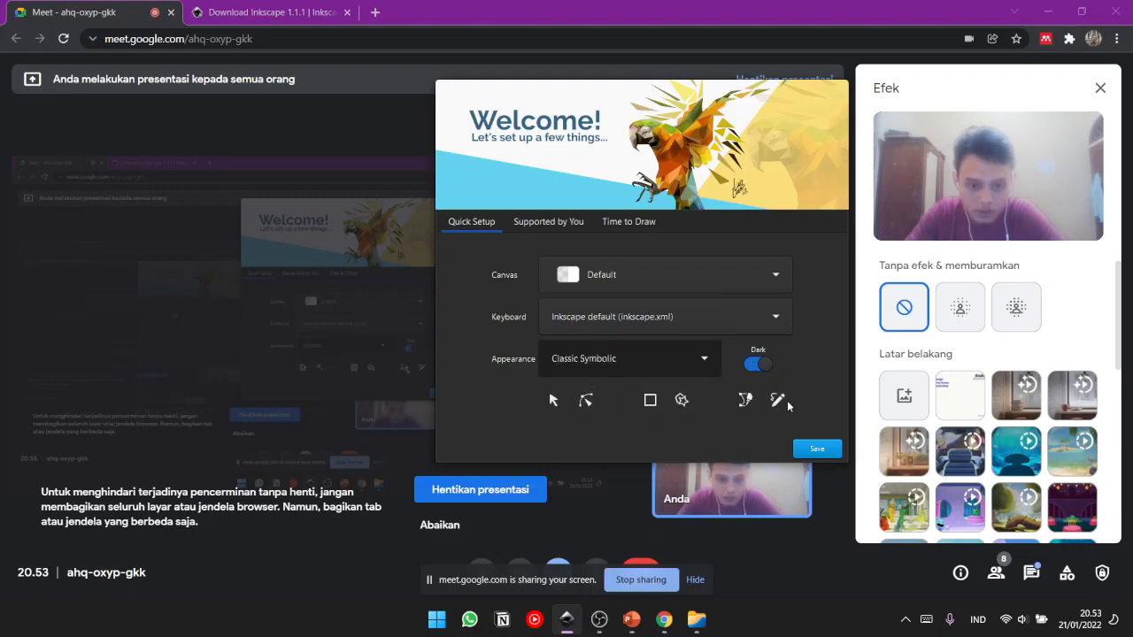
click(632, 363)
click(629, 345)
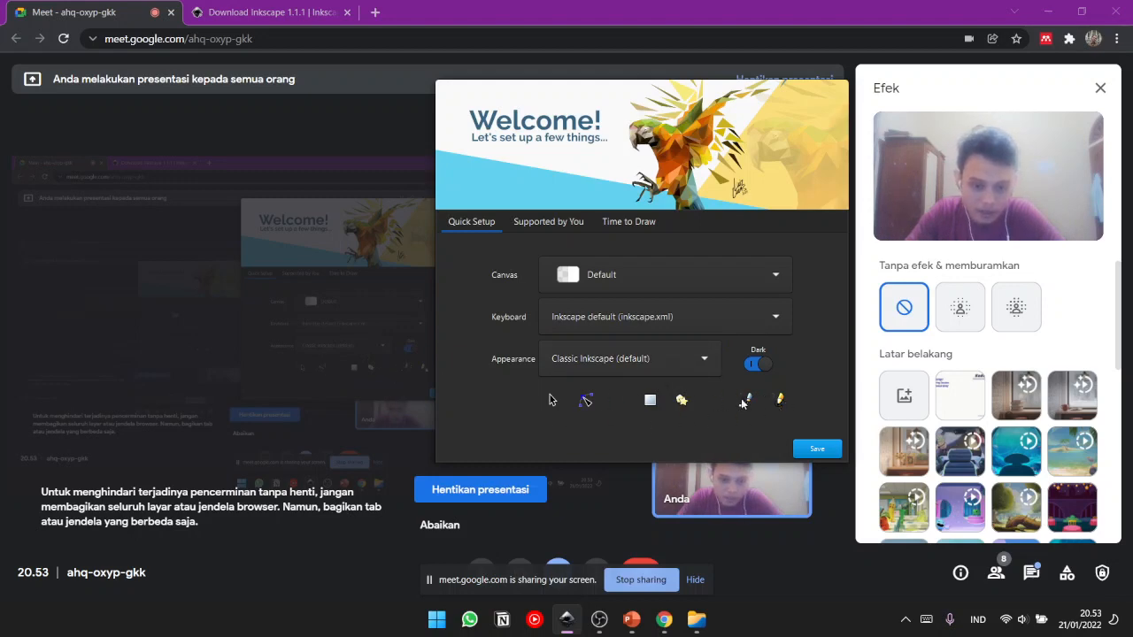
- Look through the appearance choices once more and save the quick setup with Classic Inkscape (default)
click(666, 362)
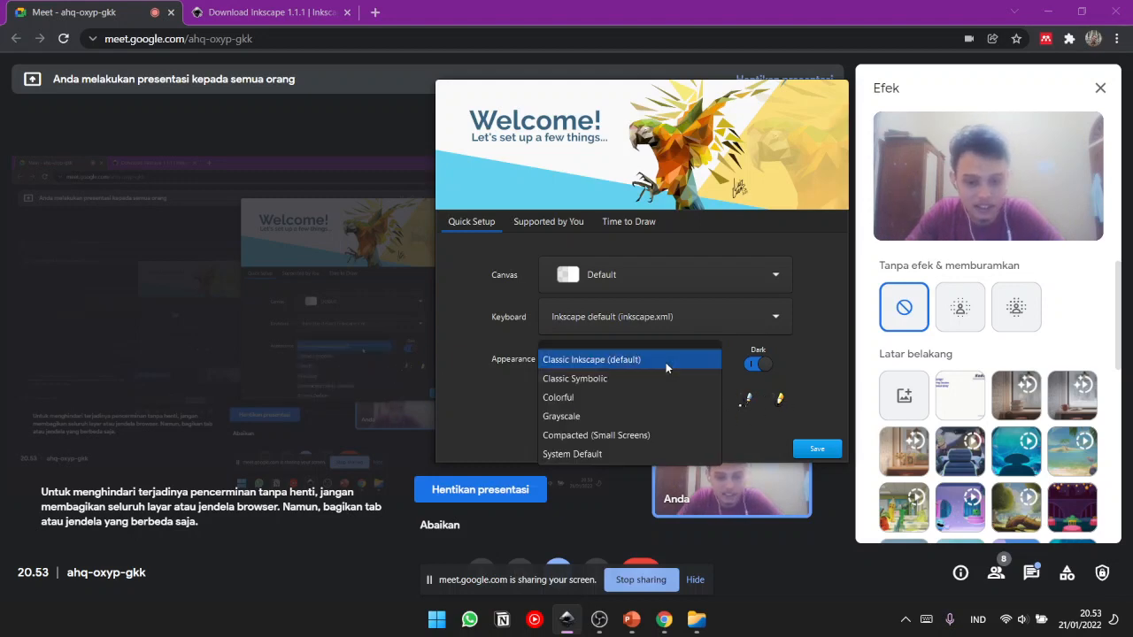
click(708, 321)
click(668, 360)
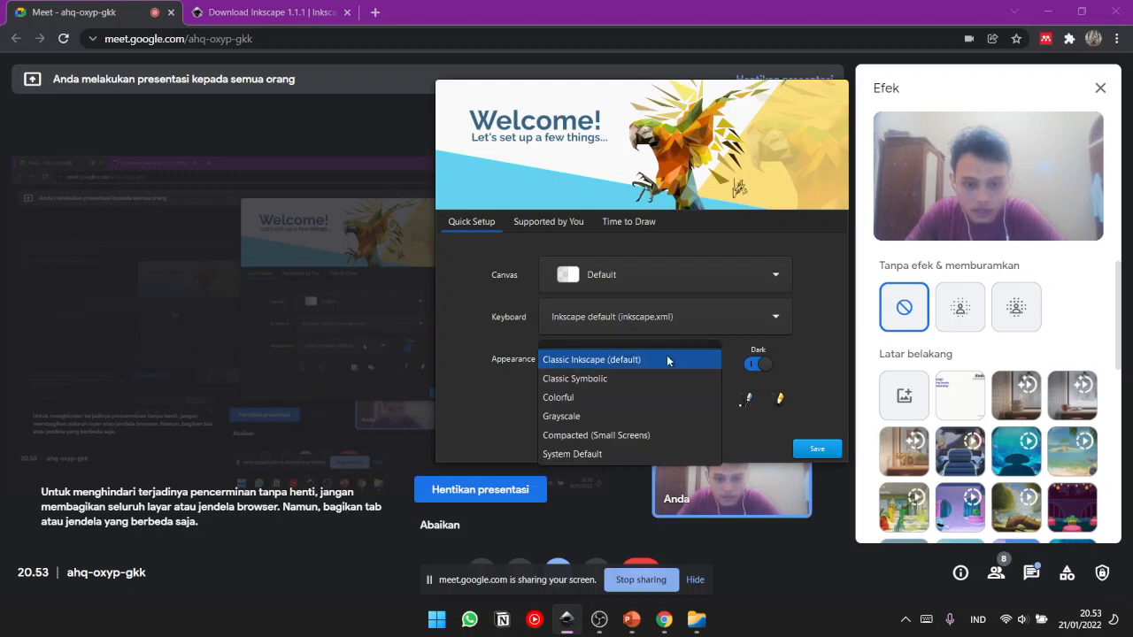
click(585, 398)
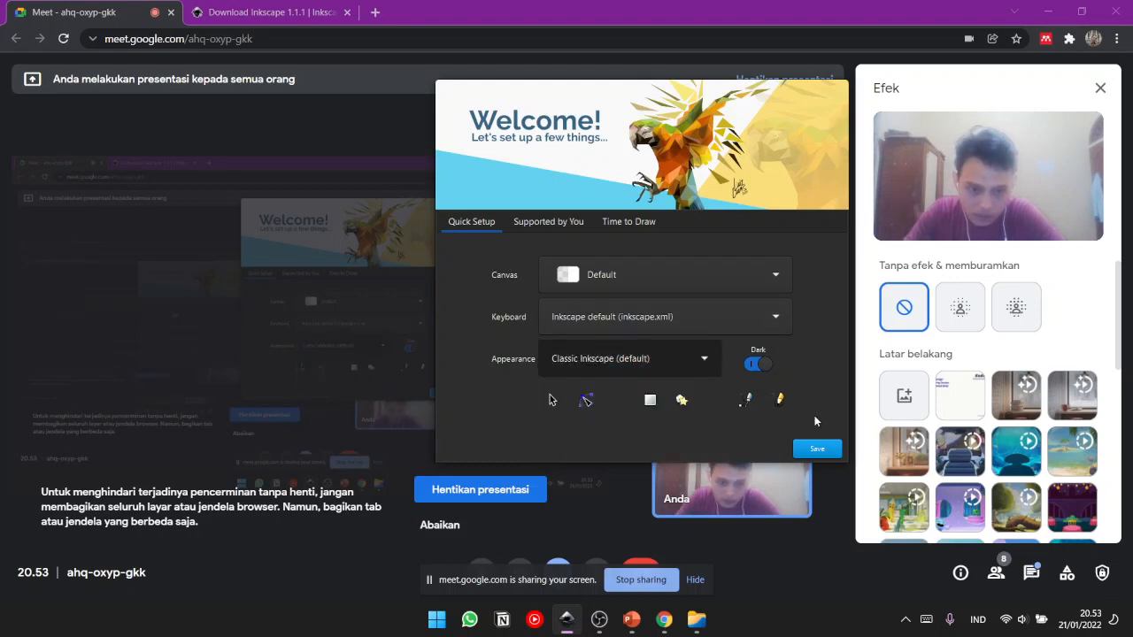
click(814, 450)
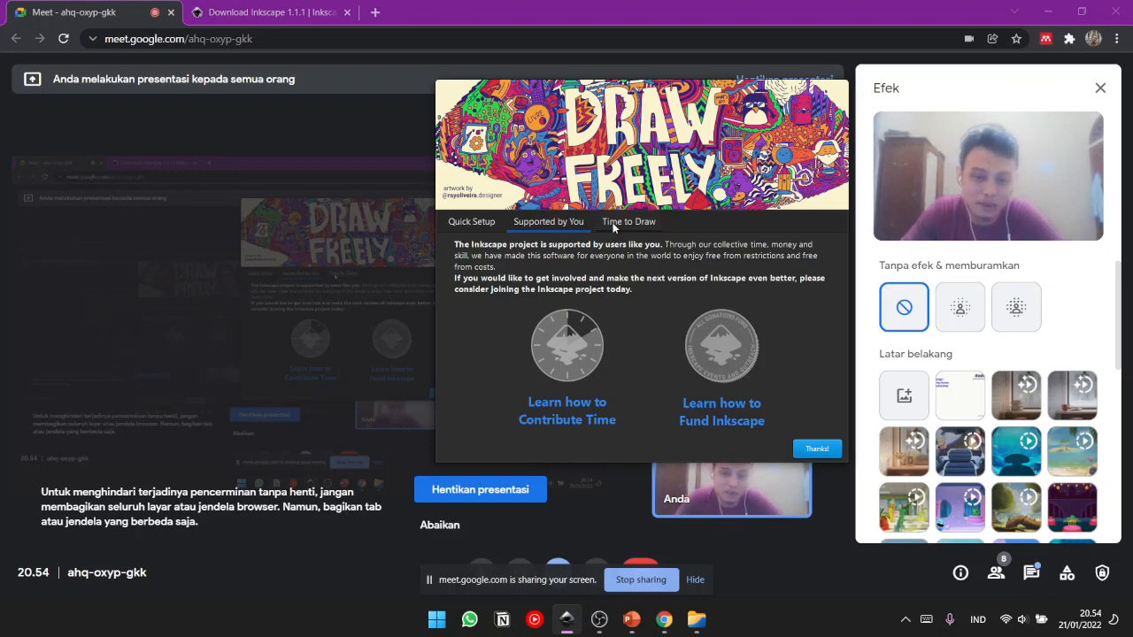
- Open the Time to Draw page and browse the Print, Screen, Video, Social and Other templates, returning to Existing Files
click(614, 226)
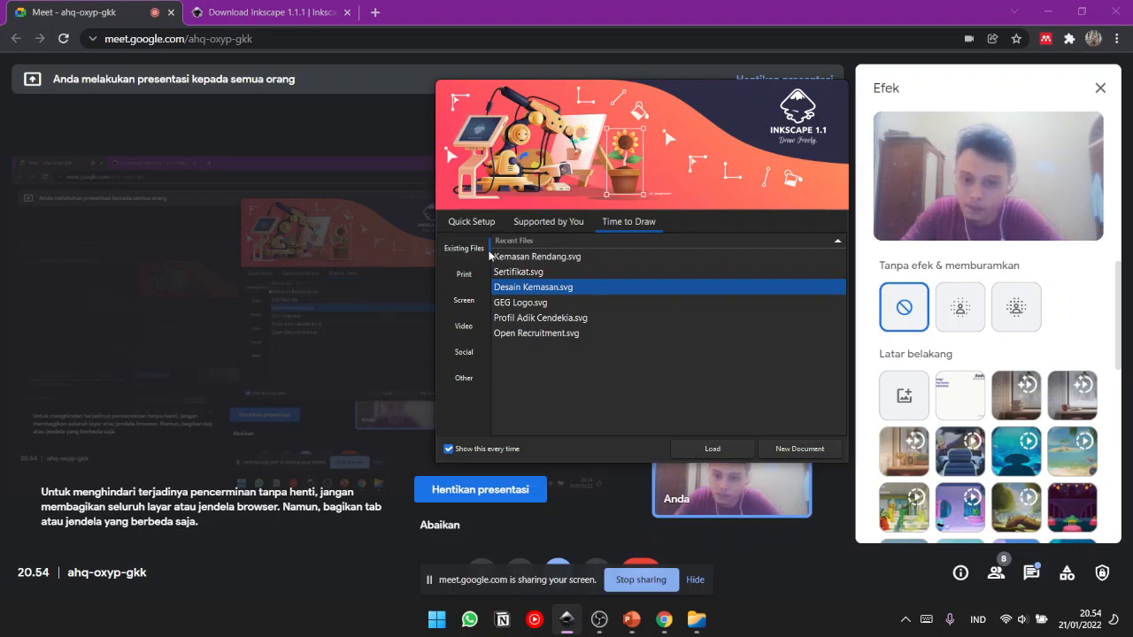
click(469, 274)
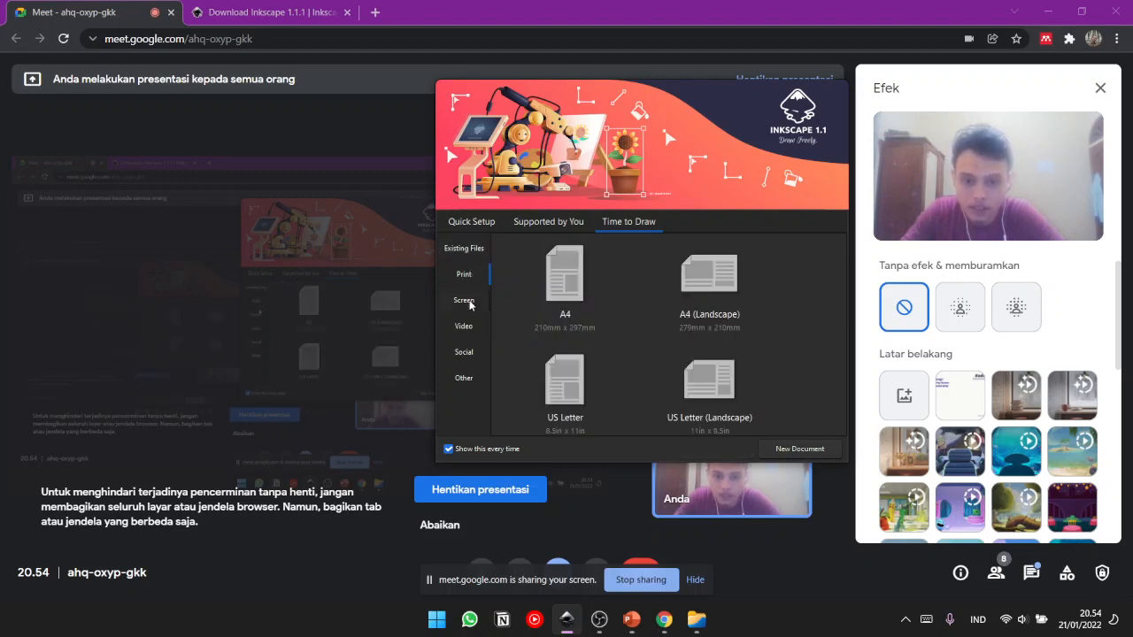
click(467, 301)
click(464, 327)
click(464, 352)
click(463, 382)
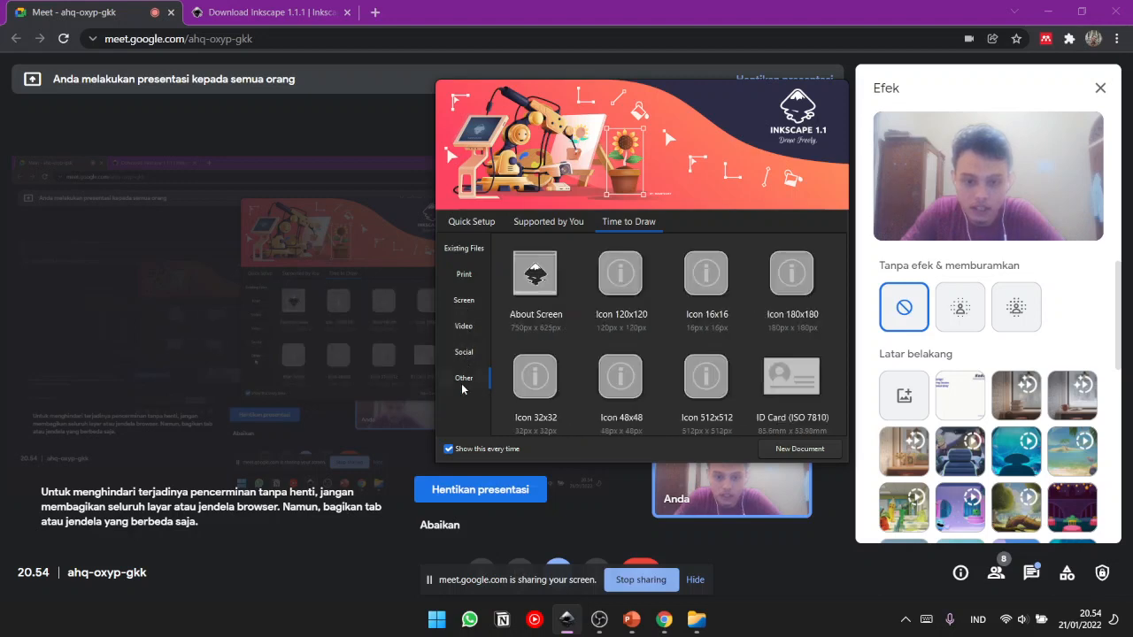
click(464, 327)
click(464, 300)
click(464, 274)
click(465, 249)
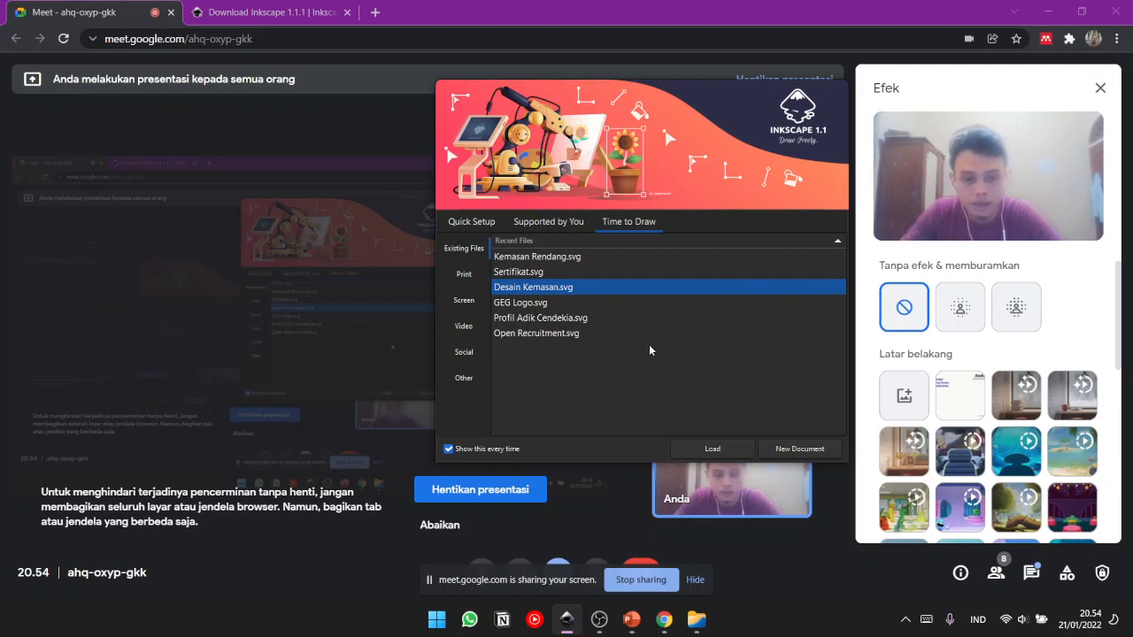
- Examine the Video document templates and the desktop sizes among the Screen templates
click(465, 328)
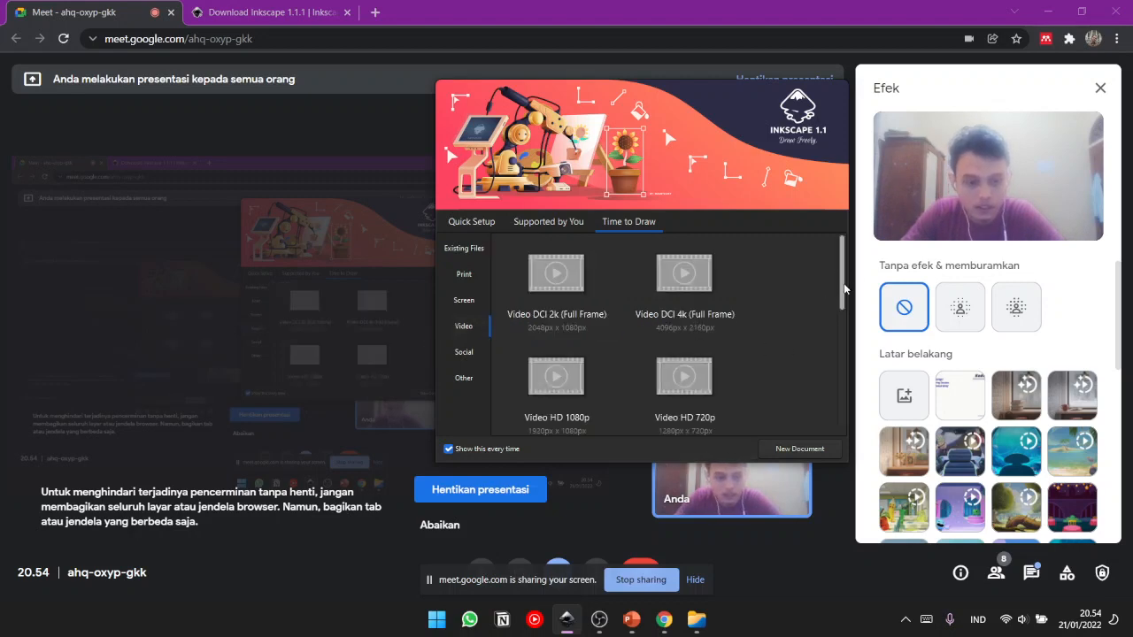
scroll(846, 256, down, 3)
scroll(845, 253, up, 3)
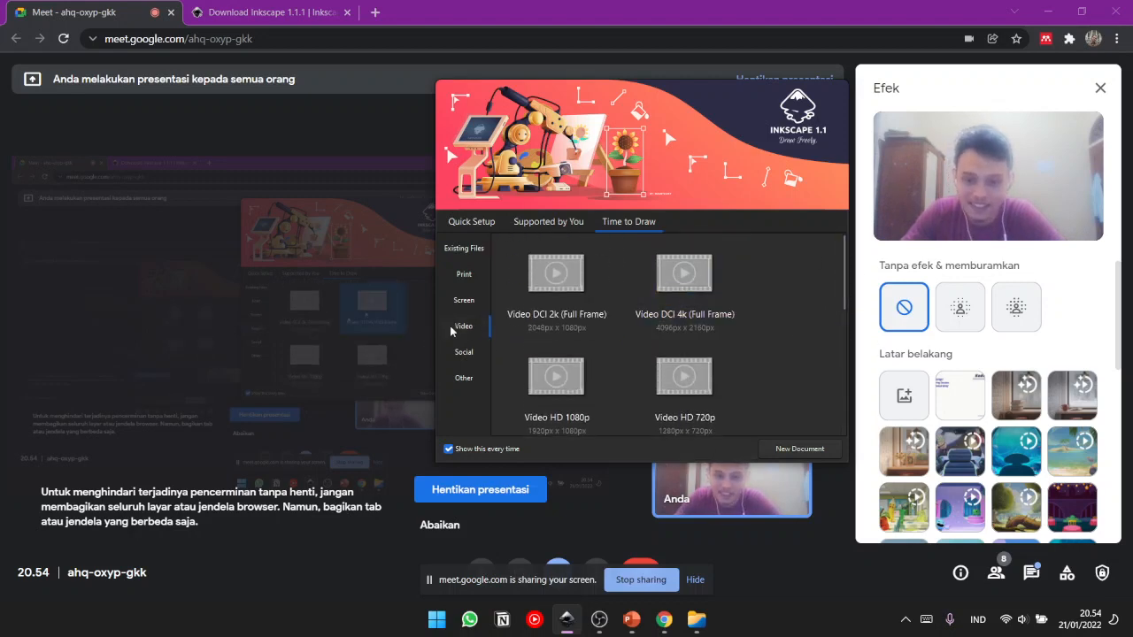
click(470, 298)
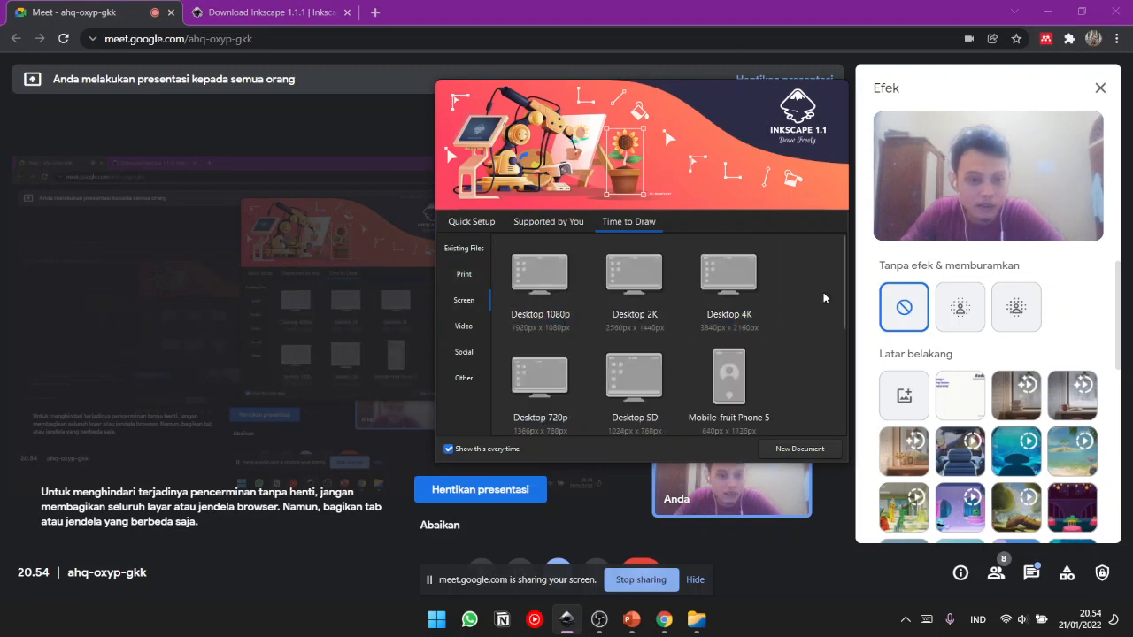
mouse_move(841, 285)
mouse_down()
mouse_move(836, 398)
mouse_move(842, 301)
mouse_up()
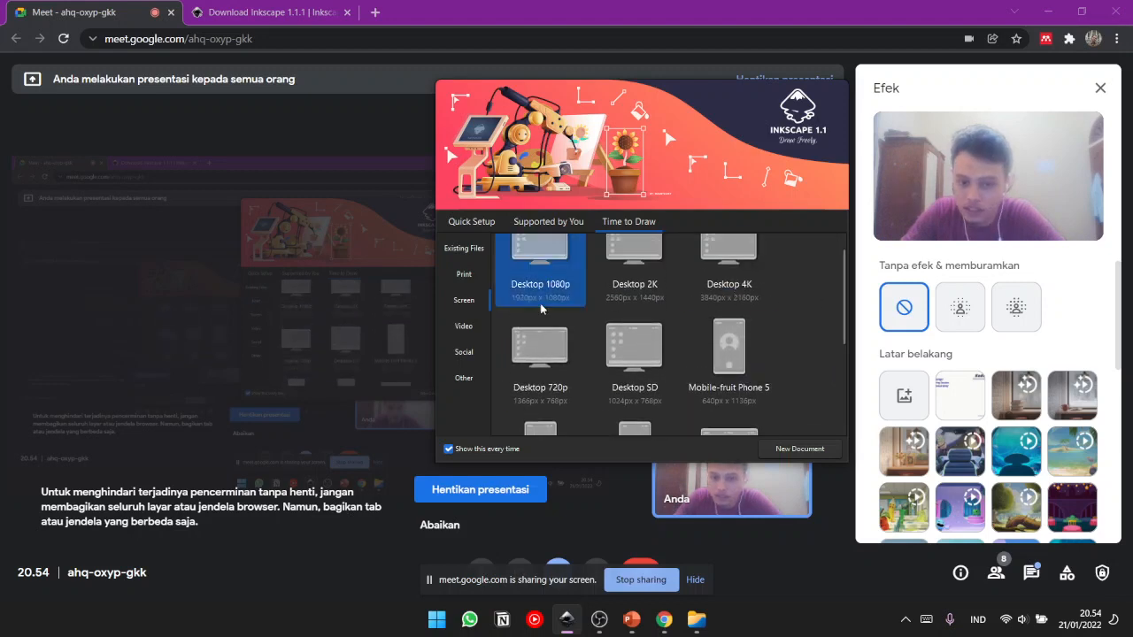
- Glance at the Social templates, then review all Screen templates from the desktop sizes to the mobile and tablet sizes
click(467, 352)
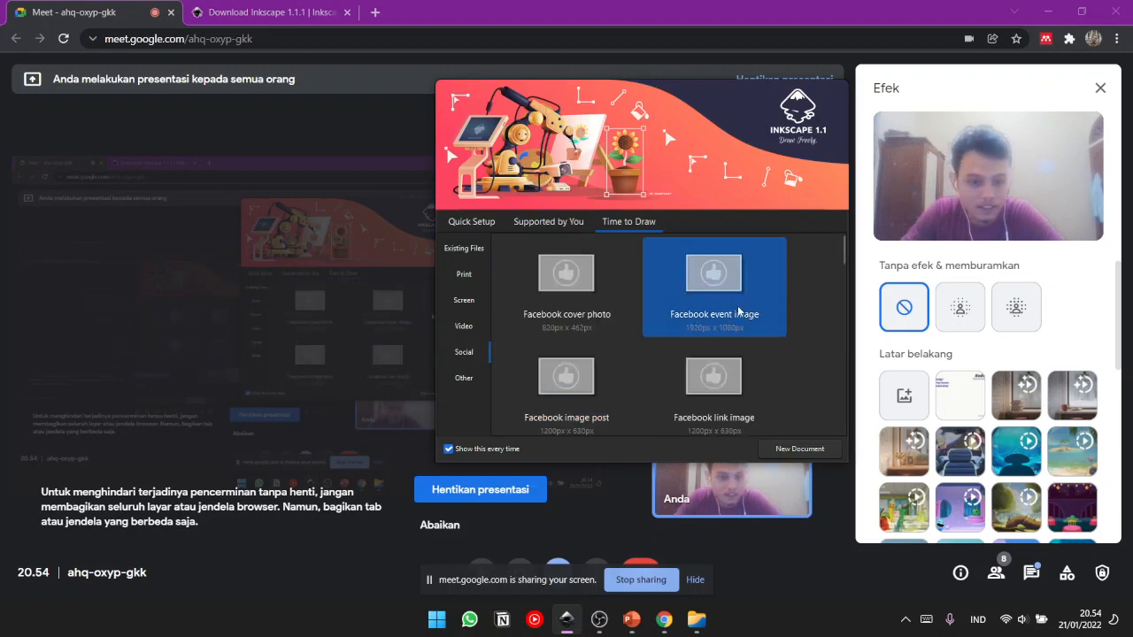
click(450, 303)
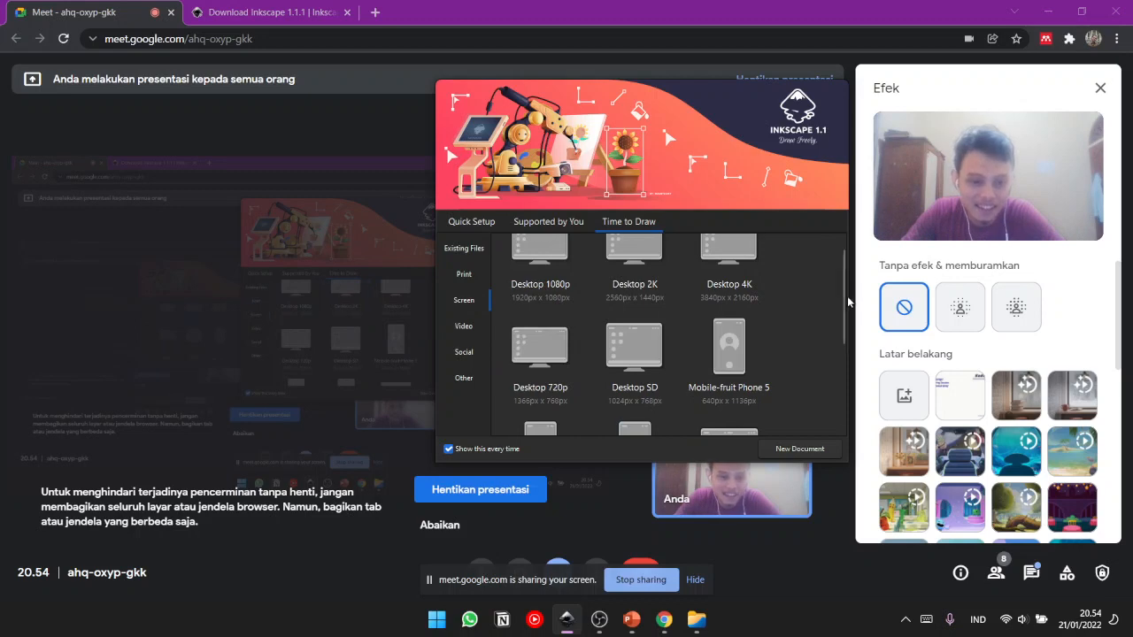
scroll(834, 296, up, 1)
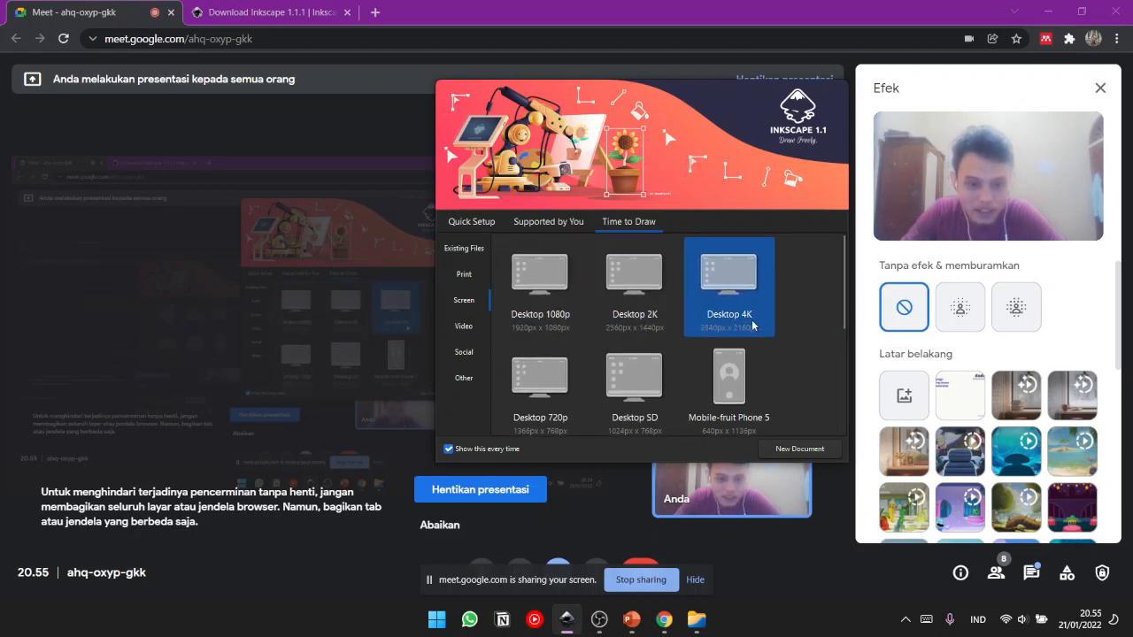
scroll(847, 317, down, 1)
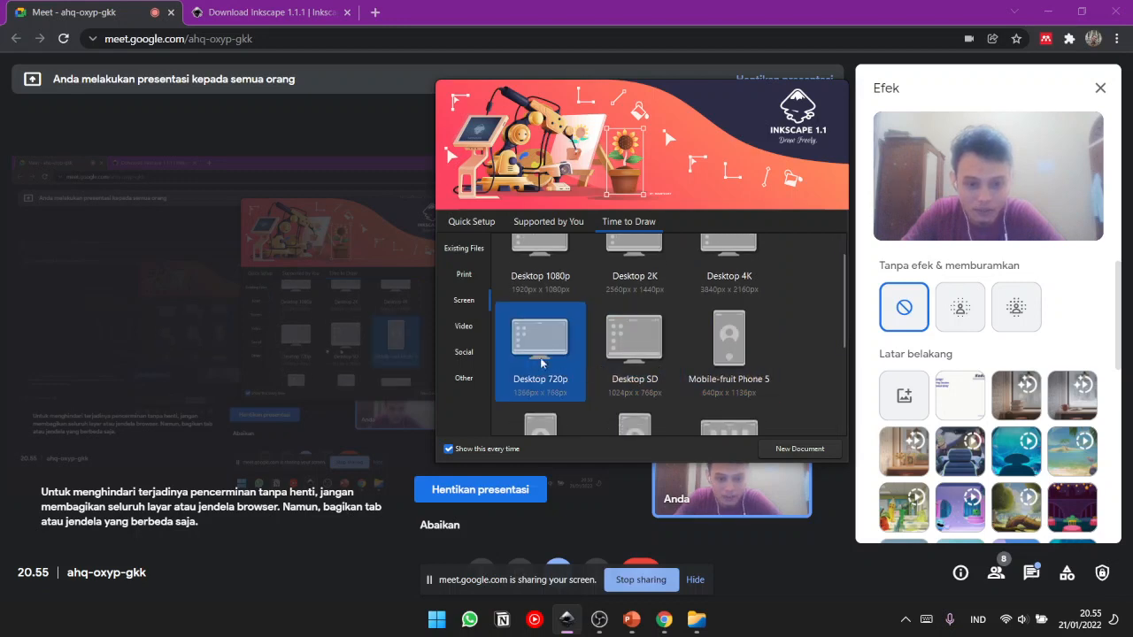
scroll(847, 330, down, 2)
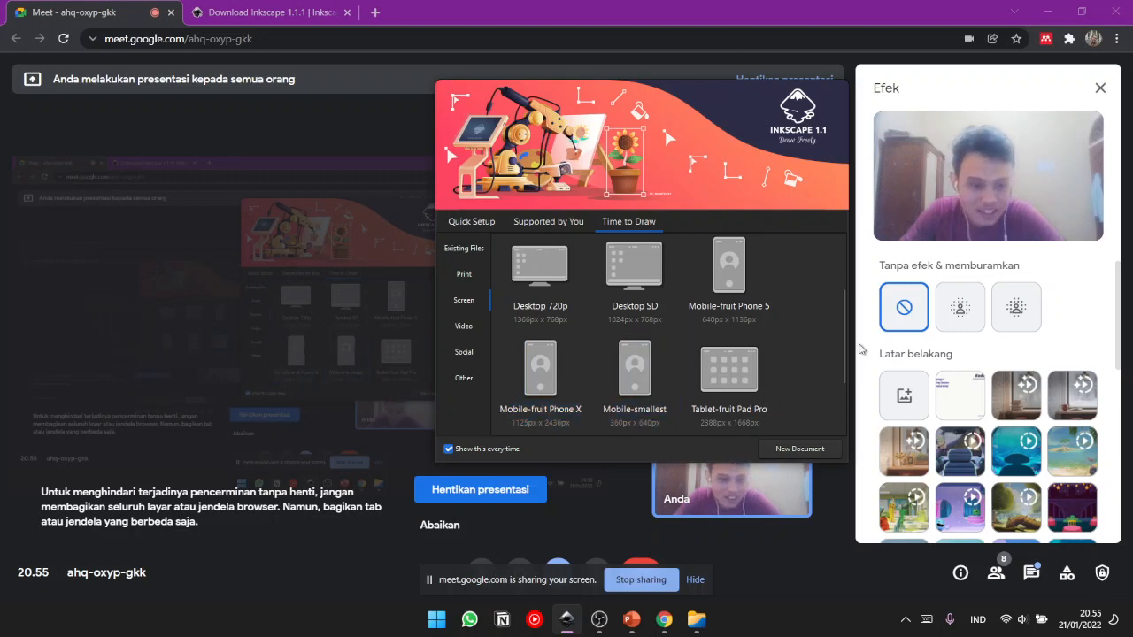
scroll(842, 387, down, 2)
scroll(842, 388, down, 1)
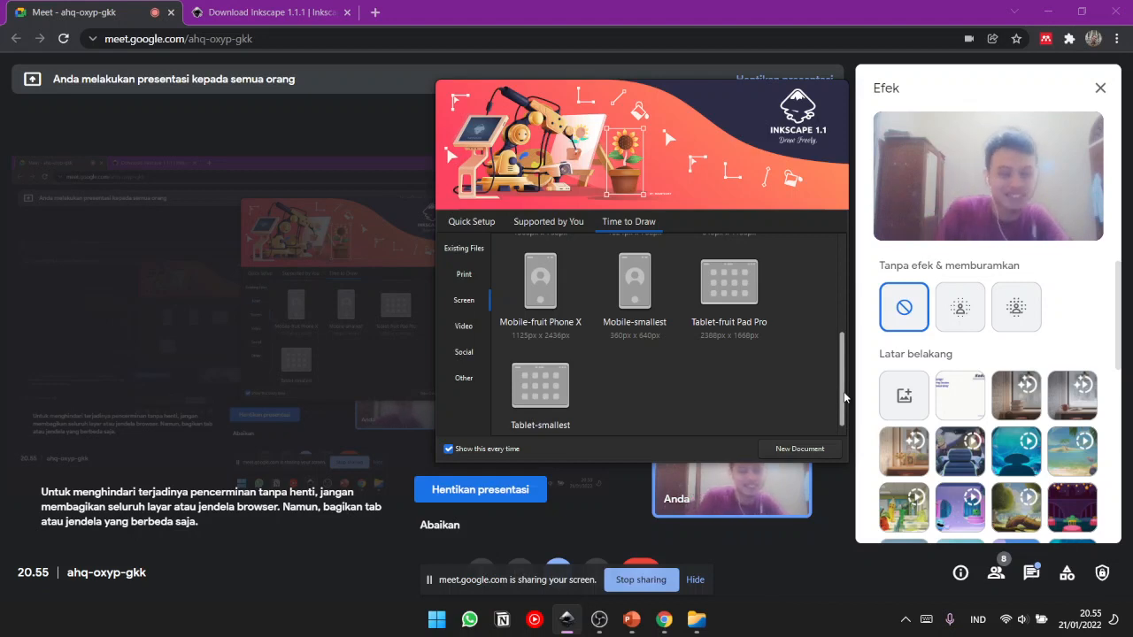
- Examine the Social templates from the Facebook formats to the Instagram landscape, portrait and square formats
click(468, 353)
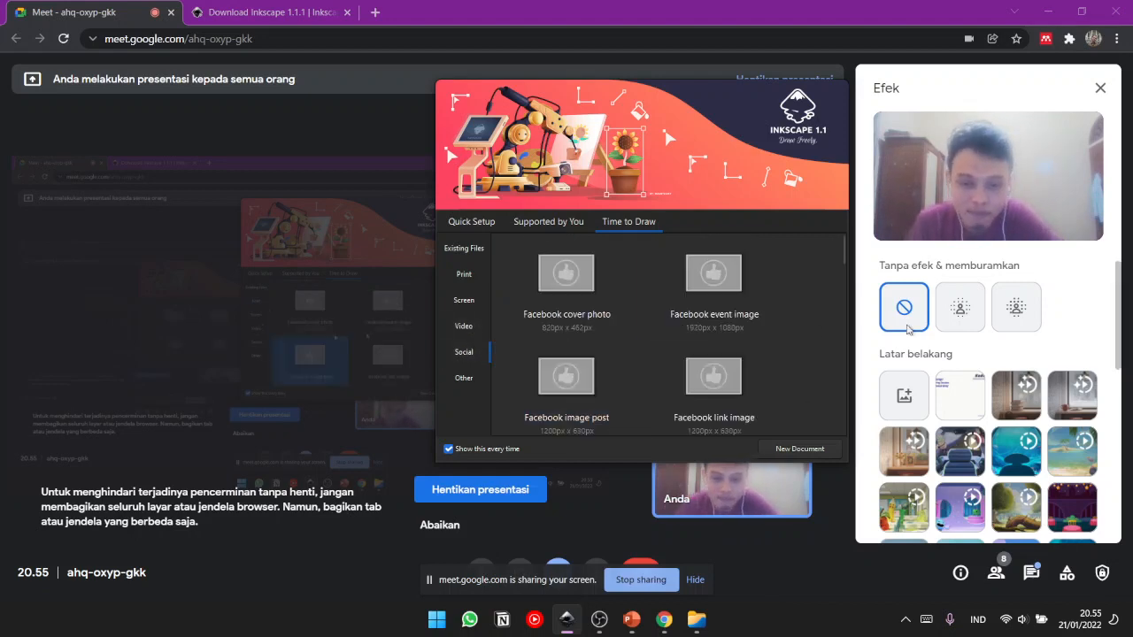
drag(844, 252, 837, 307)
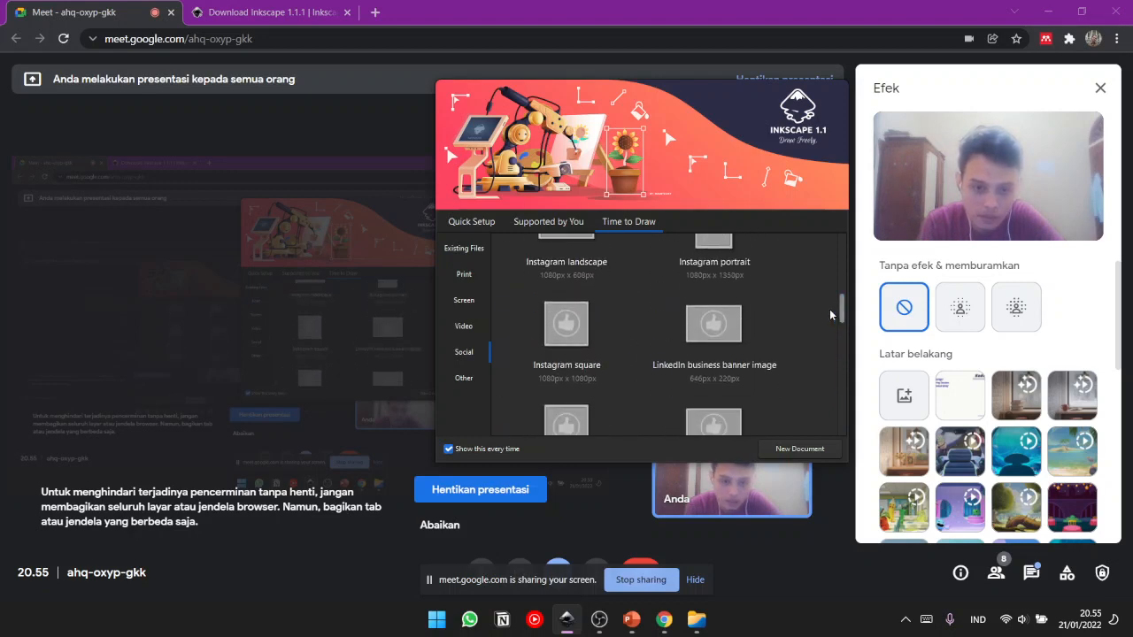
click(558, 356)
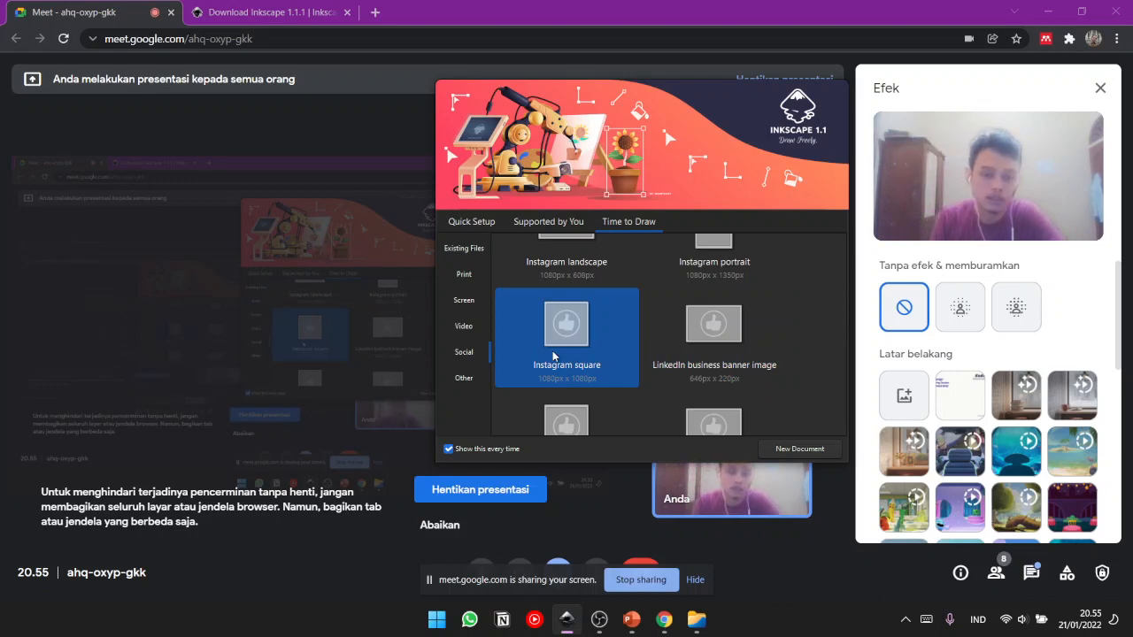
mouse_move(841, 312)
mouse_down()
mouse_move(843, 262)
mouse_move(864, 410)
mouse_move(835, 307)
mouse_up()
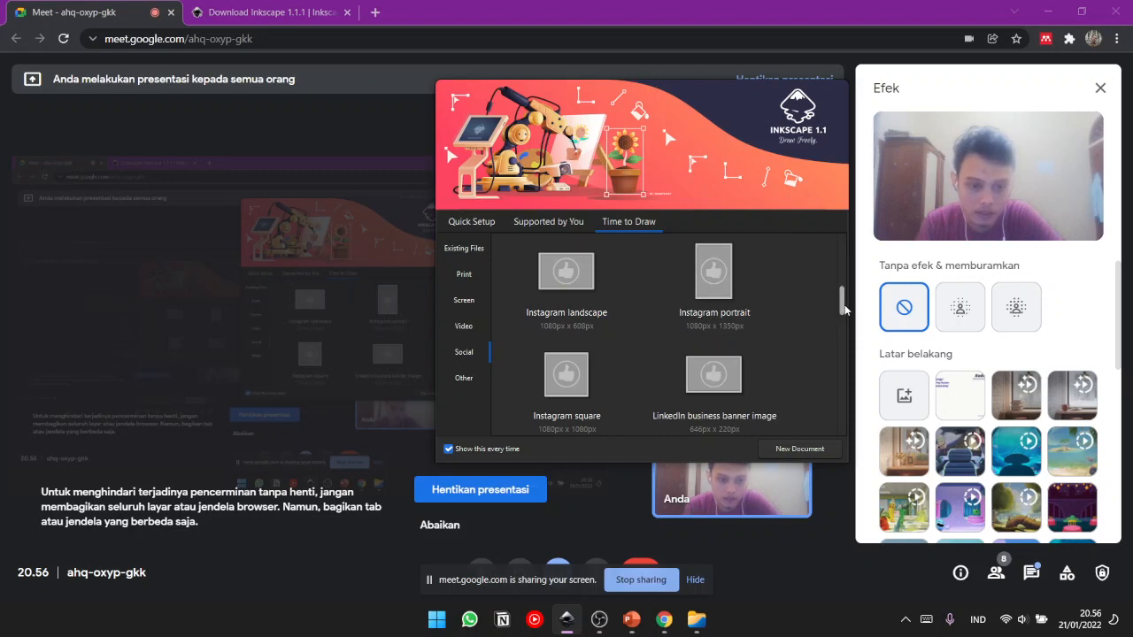
scroll(843, 309, down, 2)
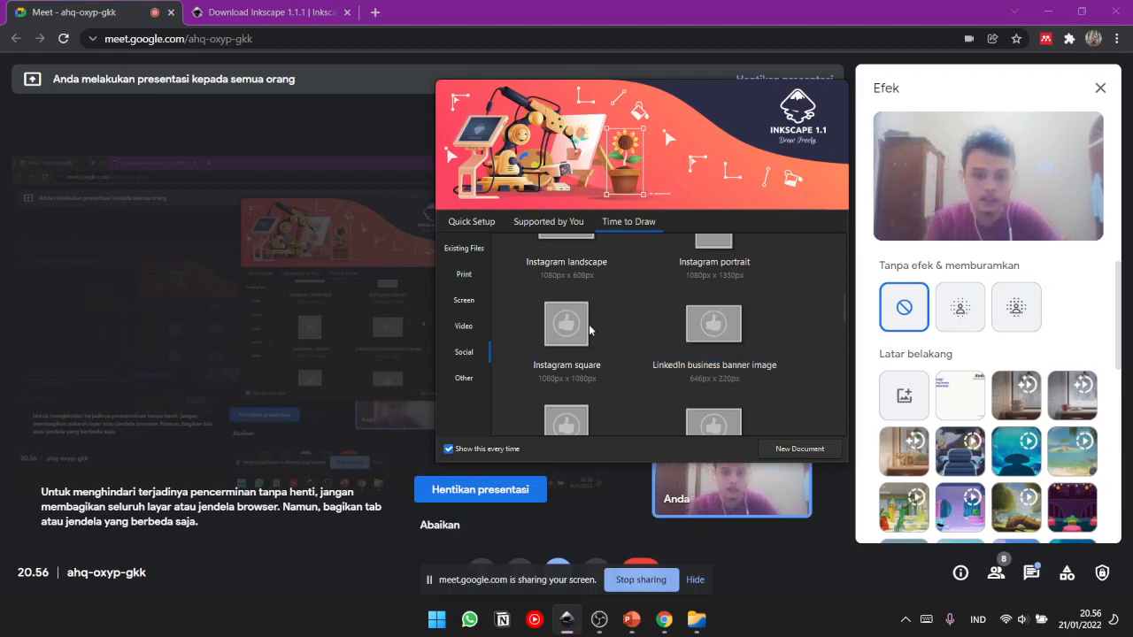
- Glance at the Screen templates, then create a new document from the Social template Instagram square, 1080 × 1080 px
click(462, 303)
scroll(845, 366, up, 5)
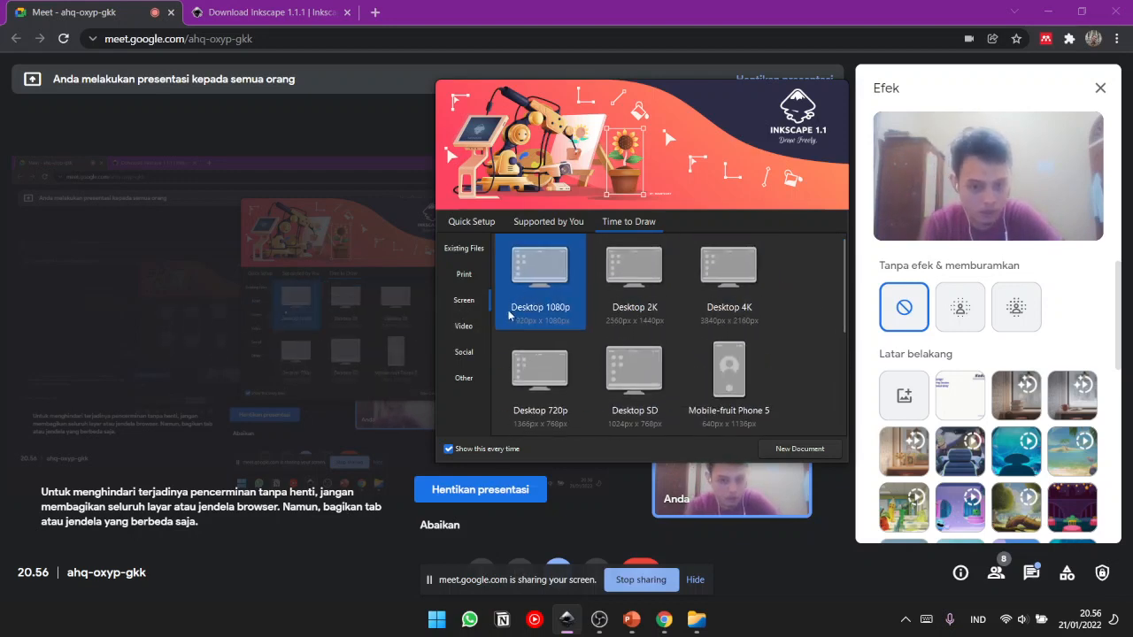
click(478, 352)
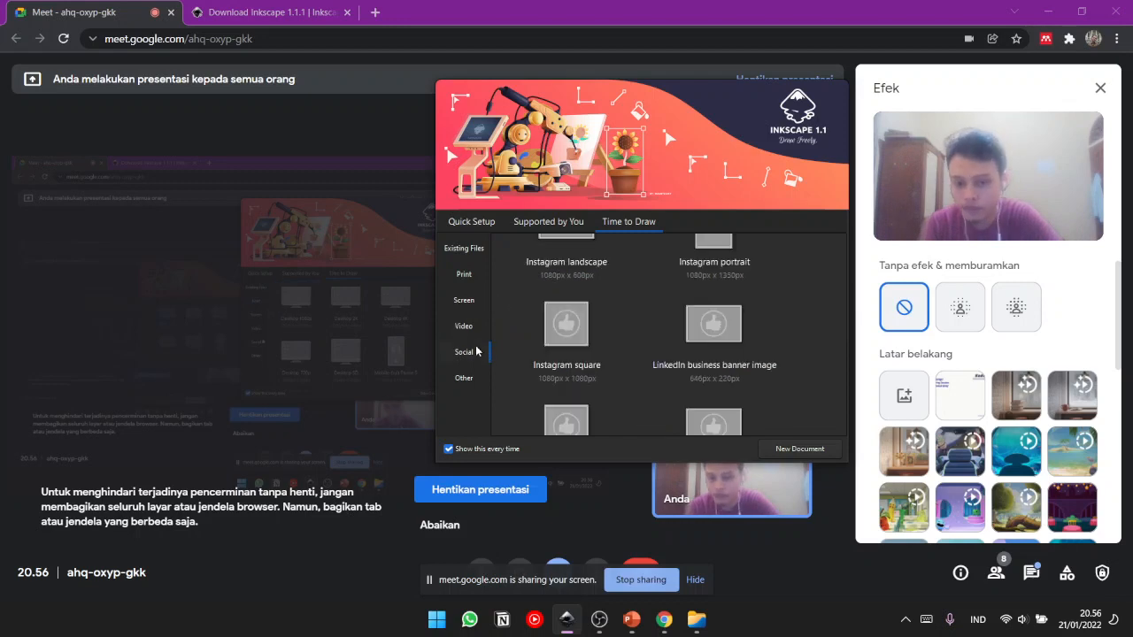
double_click(566, 342)
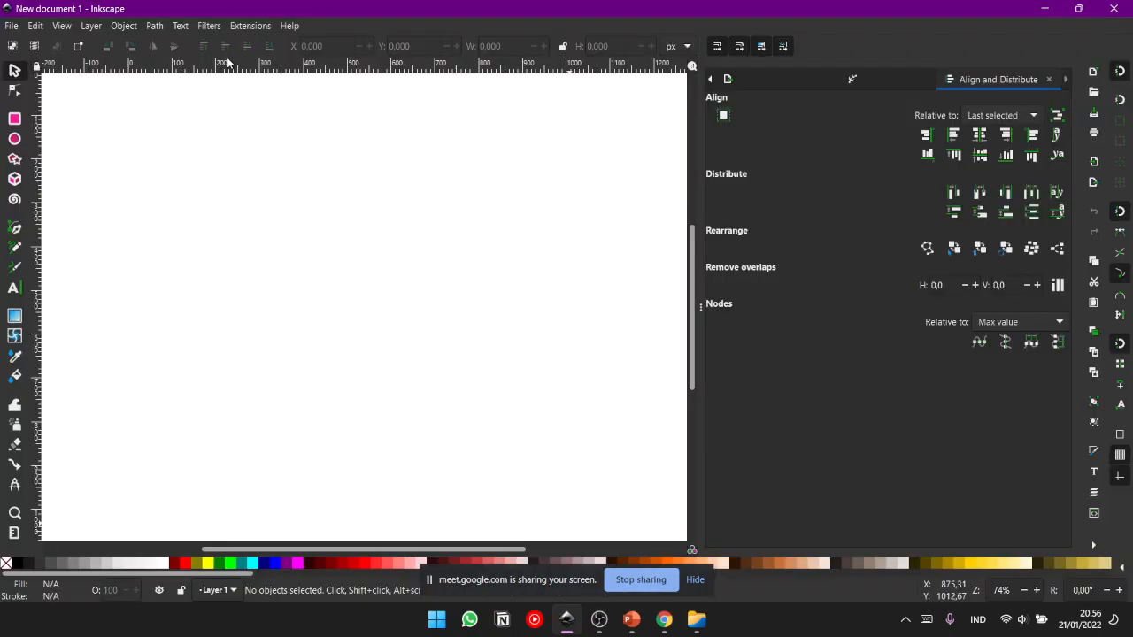
- Examine the blank Instagram square page and its borders on the canvas
drag(339, 275, 369, 265)
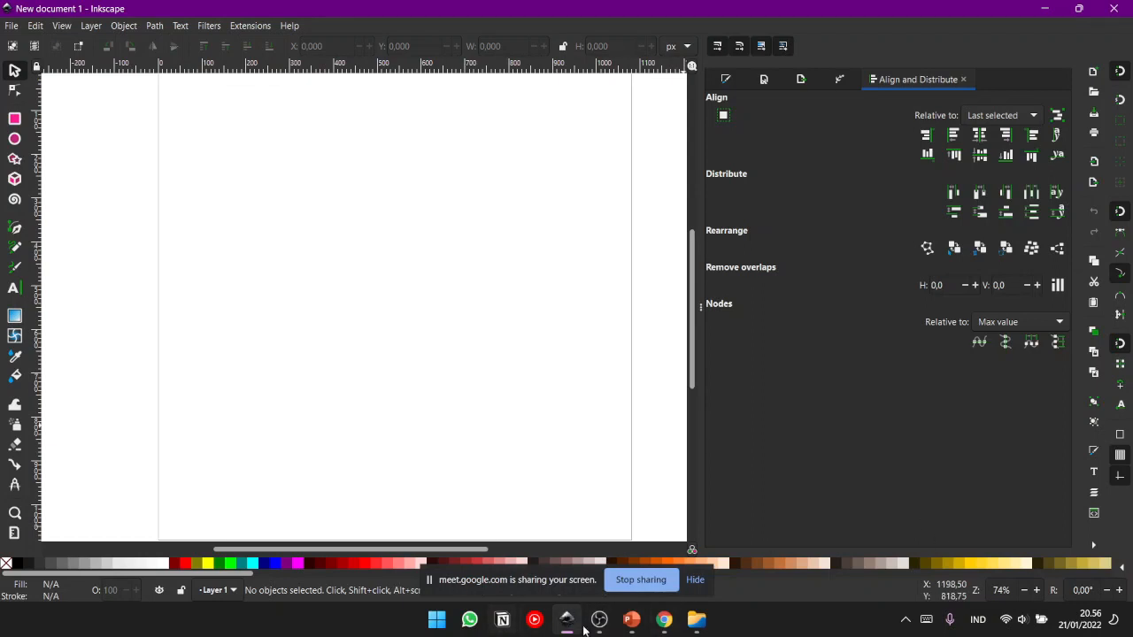
mouse_move(410, 357)
mouse_down()
mouse_move(405, 321)
mouse_move(426, 354)
mouse_up()
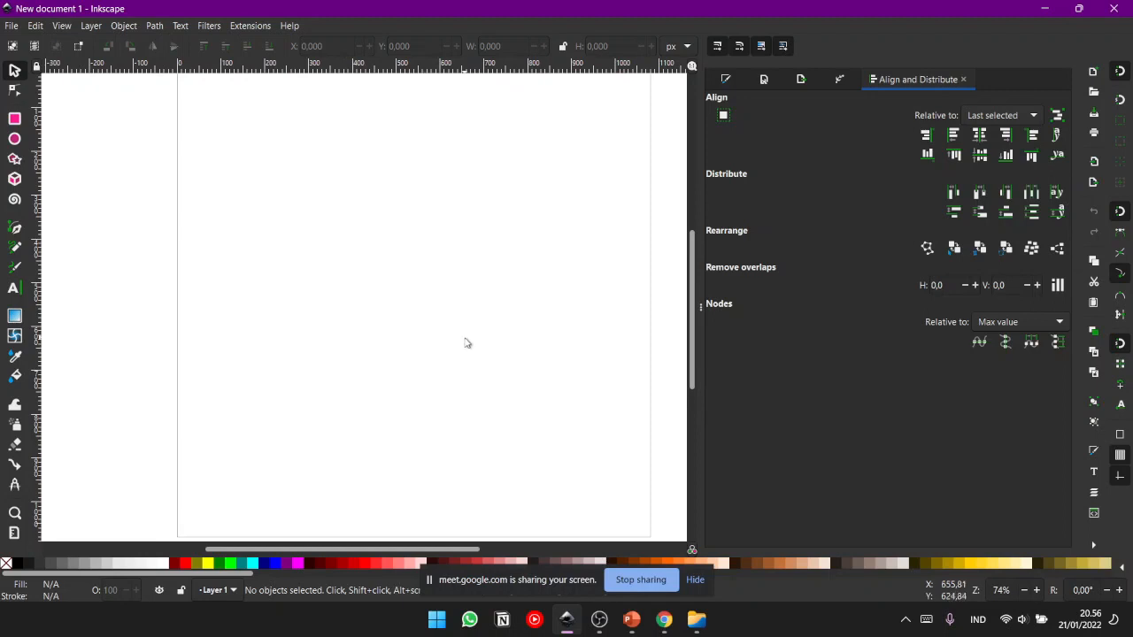
drag(488, 280, 486, 303)
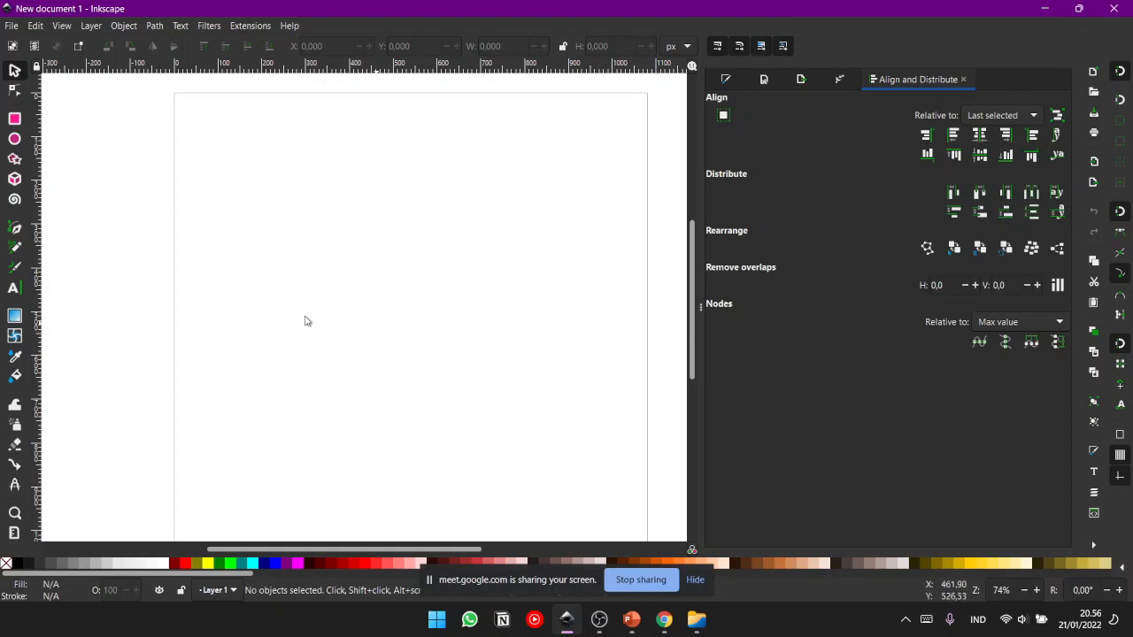
drag(469, 299, 488, 282)
drag(458, 219, 444, 243)
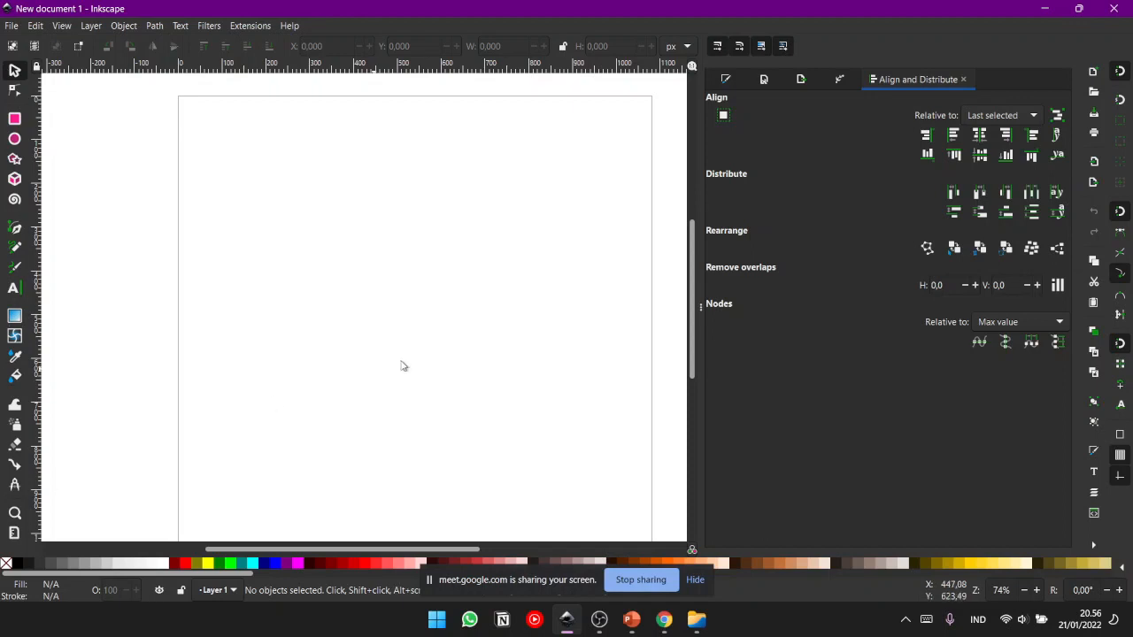
drag(440, 355, 465, 338)
drag(510, 214, 457, 230)
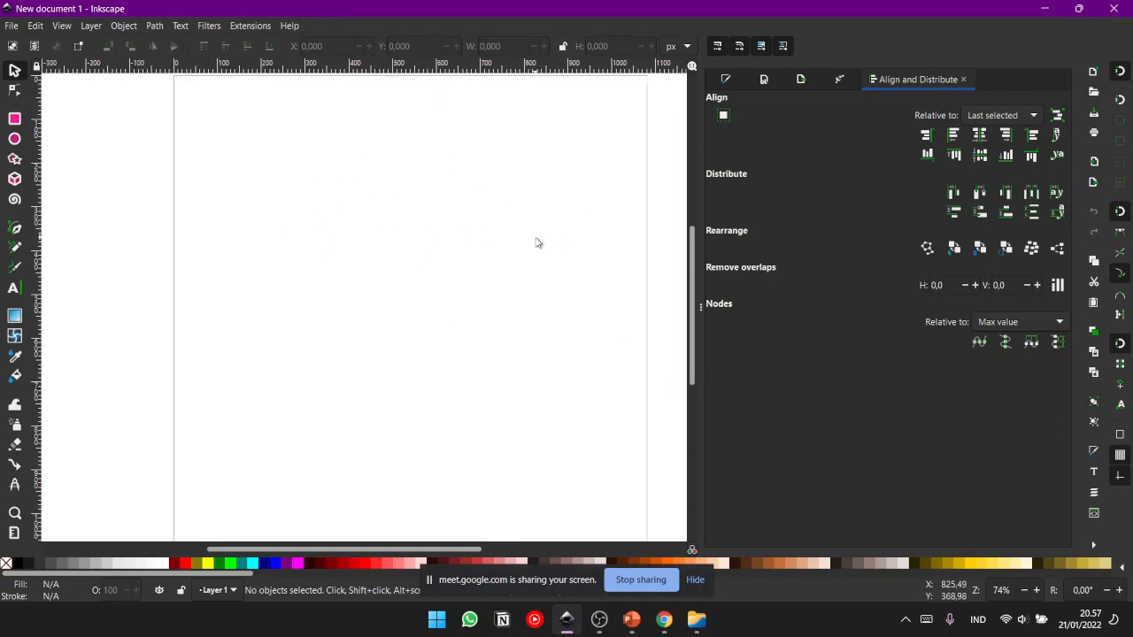
drag(502, 218, 515, 252)
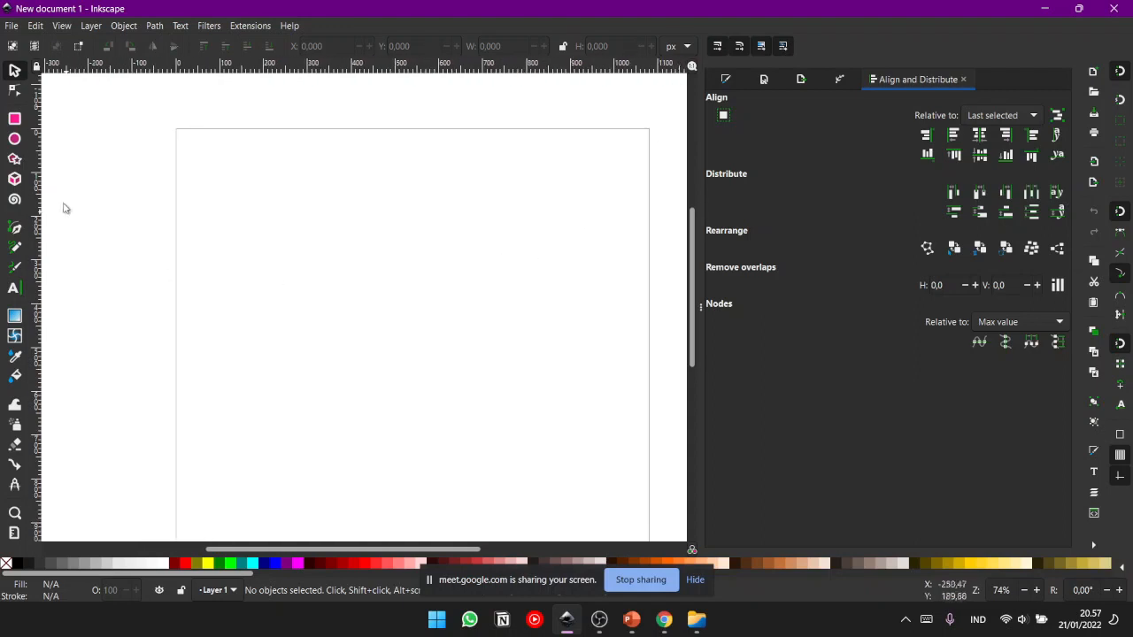
- Draw a black square about 175 × 175 px in the upper-left part of the page with the Rectangle tool, and deselect it
click(14, 118)
drag(313, 263, 351, 301)
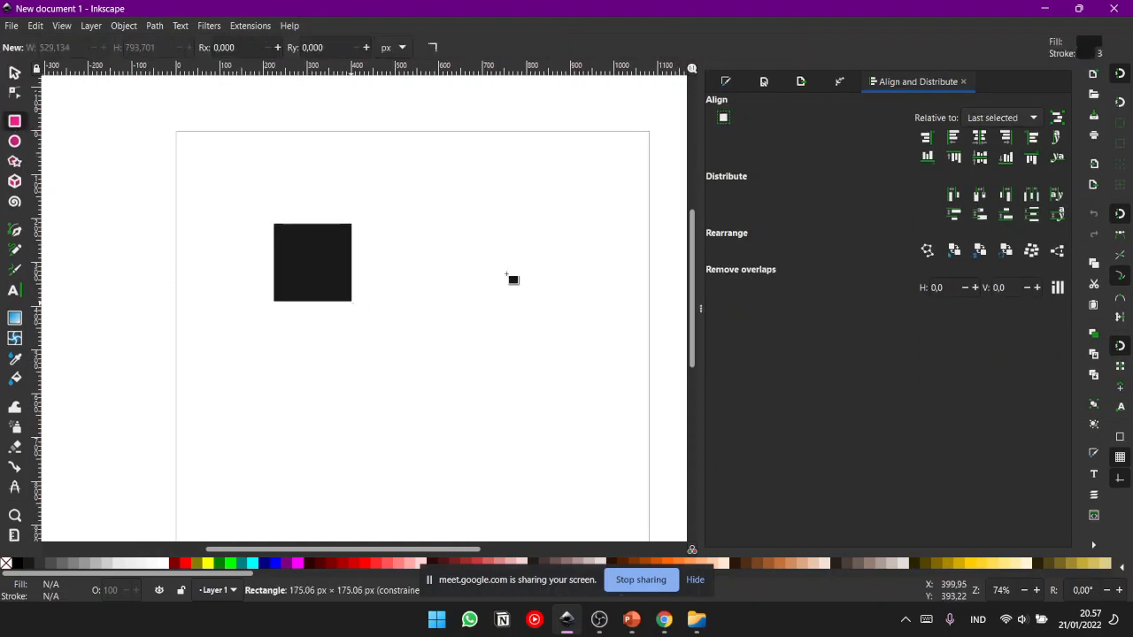
mouse_move(436, 242)
mouse_down()
mouse_move(549, 245)
mouse_move(508, 293)
mouse_move(392, 208)
mouse_move(576, 224)
mouse_move(504, 194)
mouse_move(584, 182)
mouse_move(517, 146)
mouse_move(435, 225)
mouse_up()
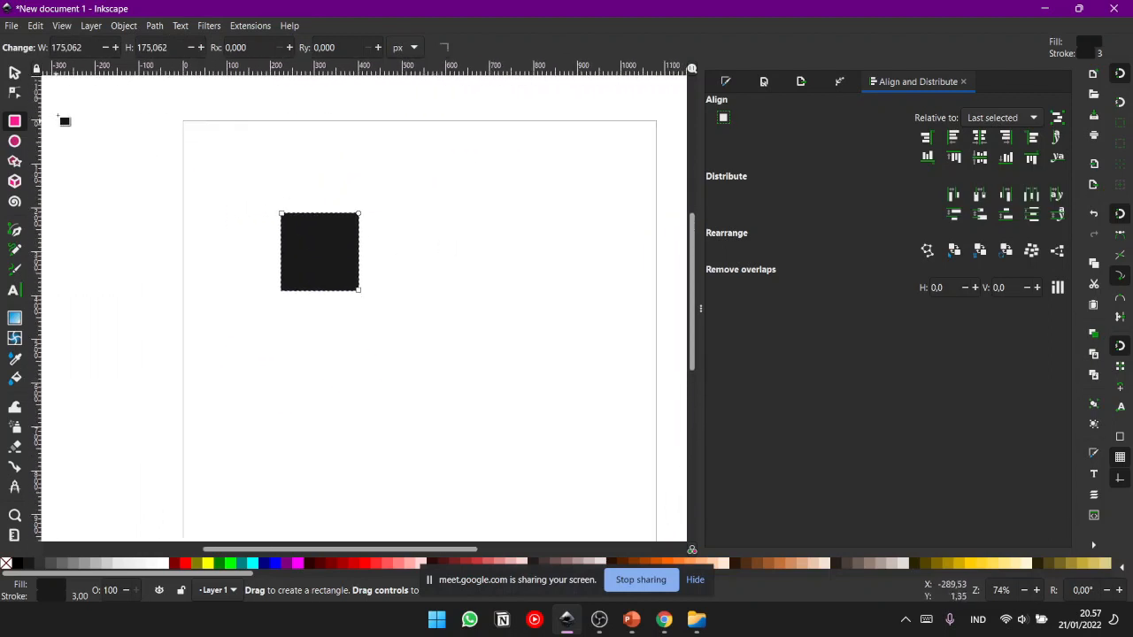
key(s)
click(610, 186)
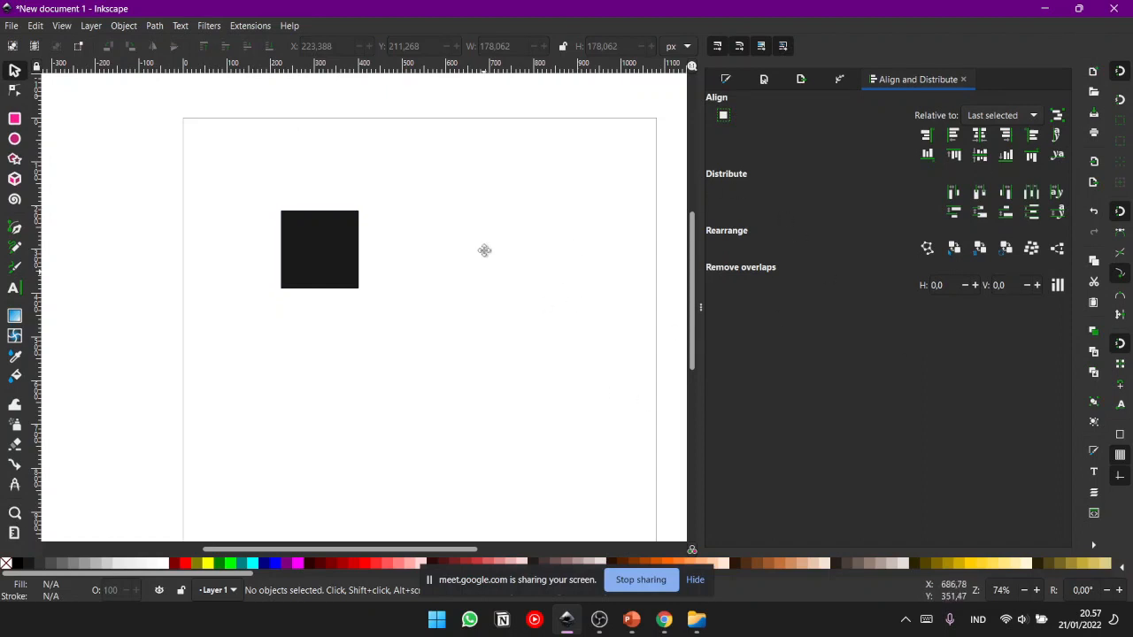
drag(484, 266, 479, 232)
scroll(456, 227, up, 2)
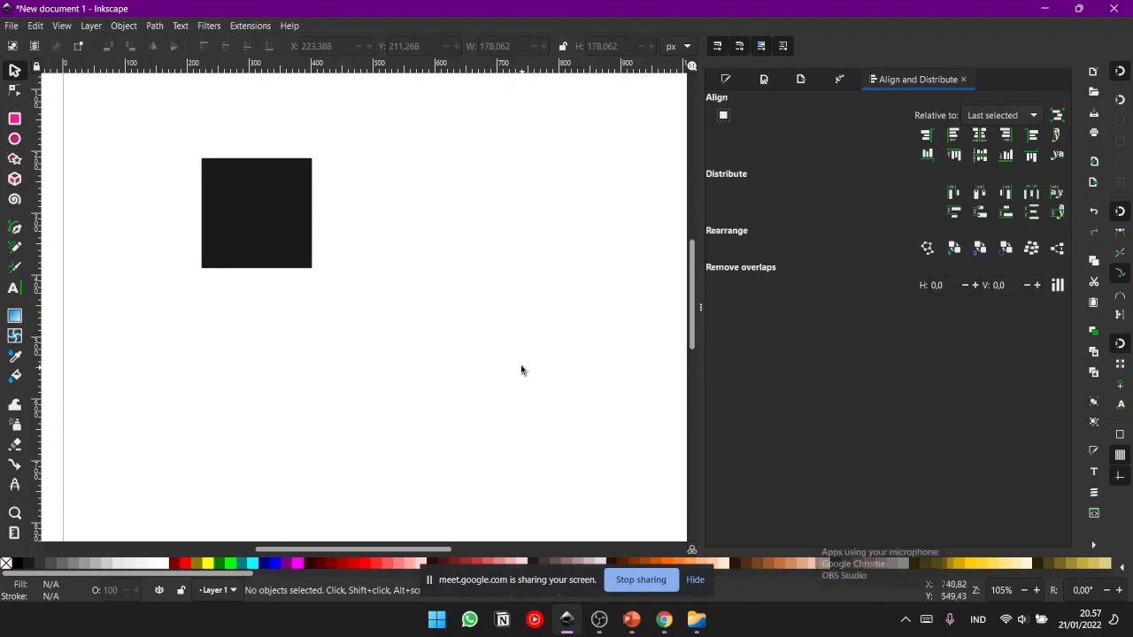
key(minus)
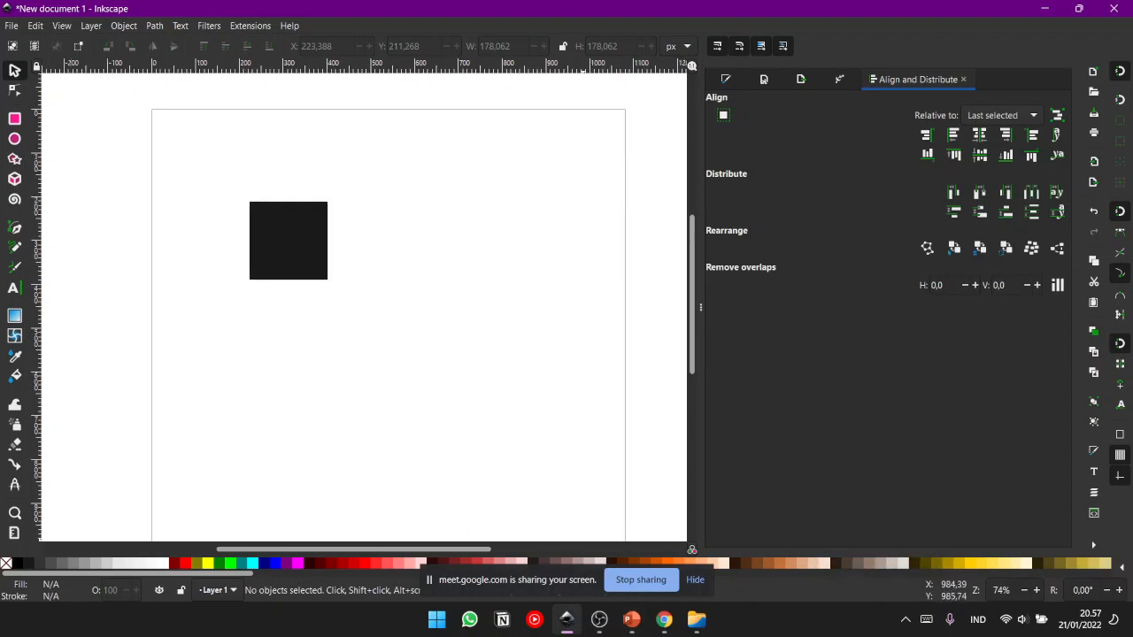
- Switch to the Google Meet call to check the participants, and return to the Inkscape drawing
mouse_move(567, 620)
click(664, 620)
click(584, 546)
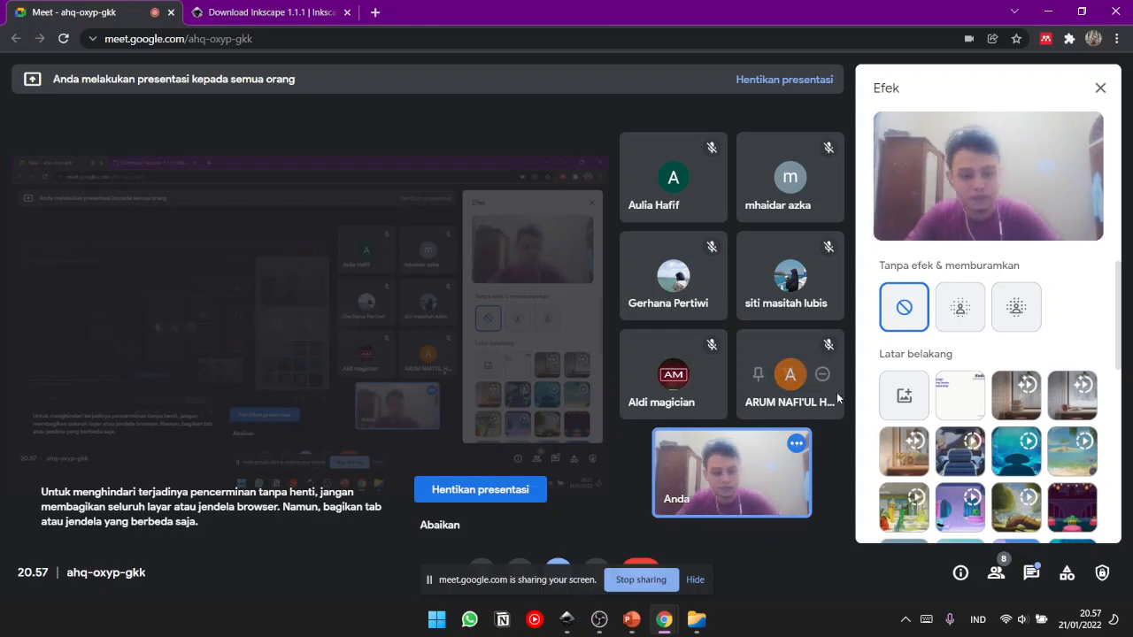
click(566, 622)
- Move the black square closer to the page's top-left corner, to about X 147 px and Y 83 px, and deselect it
drag(447, 335, 491, 251)
drag(486, 293, 480, 382)
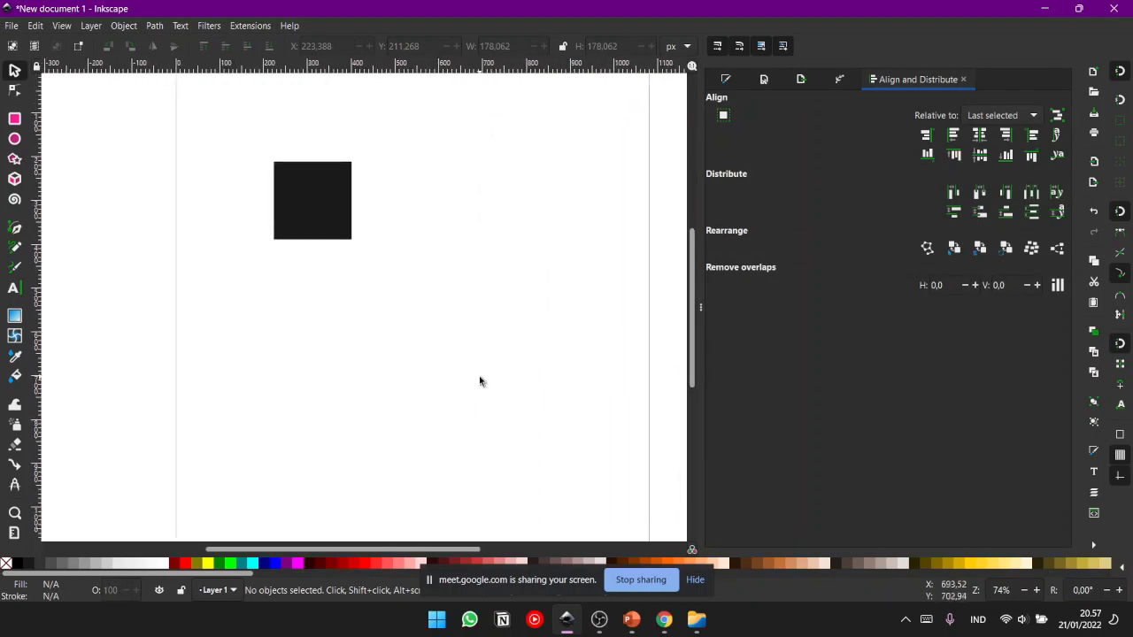
drag(442, 252, 384, 276)
drag(305, 261, 351, 210)
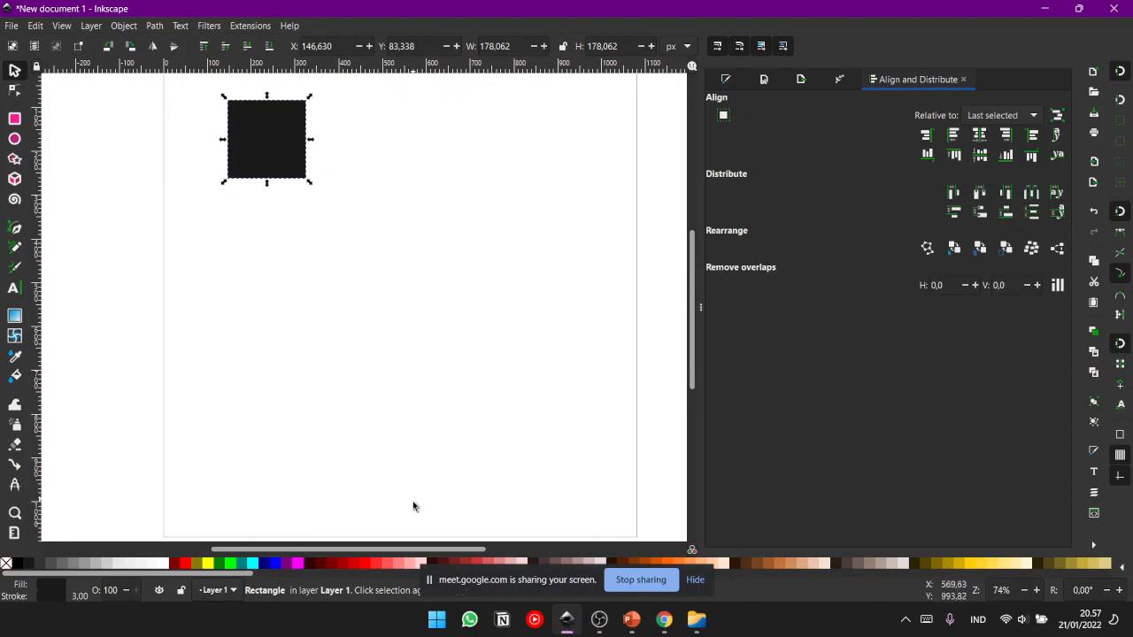
click(384, 166)
- Examine the page edges, the empty canvas around them and the black square from different view positions
drag(241, 148, 385, 340)
drag(182, 229, 226, 377)
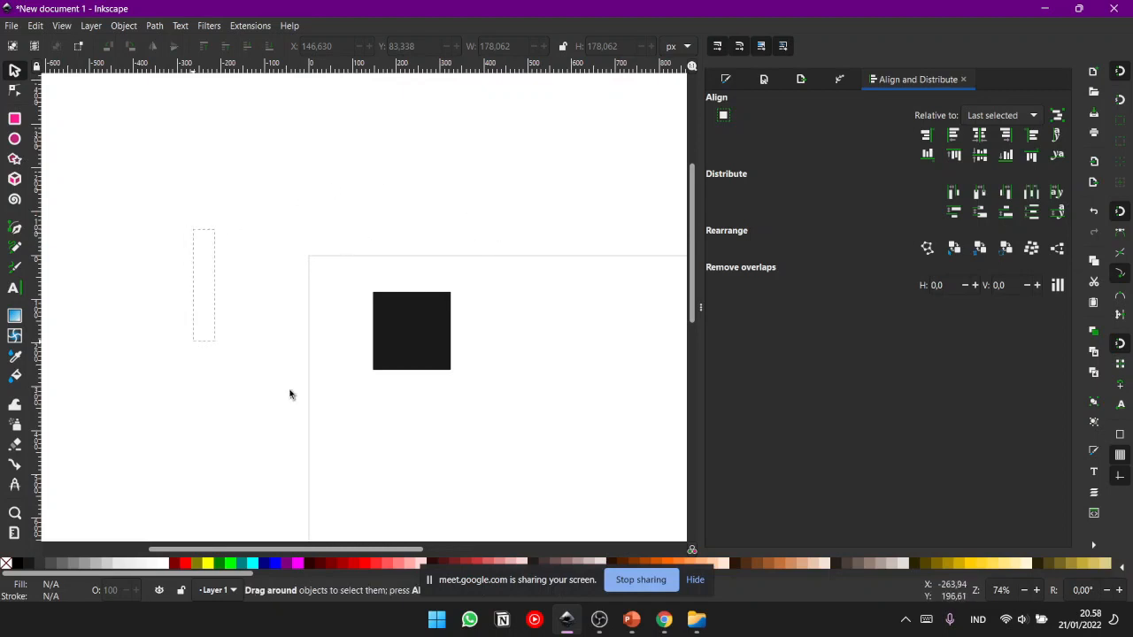
drag(479, 330, 470, 338)
drag(509, 426, 263, 232)
drag(463, 414, 443, 197)
drag(408, 261, 695, 470)
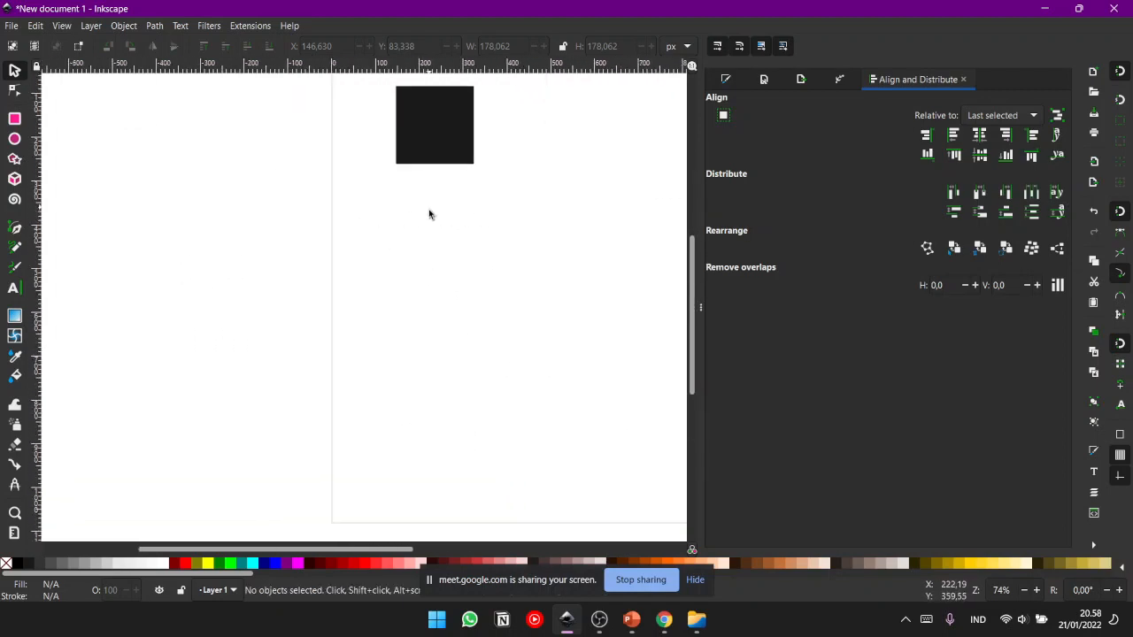
drag(428, 208, 313, 312)
drag(473, 275, 437, 254)
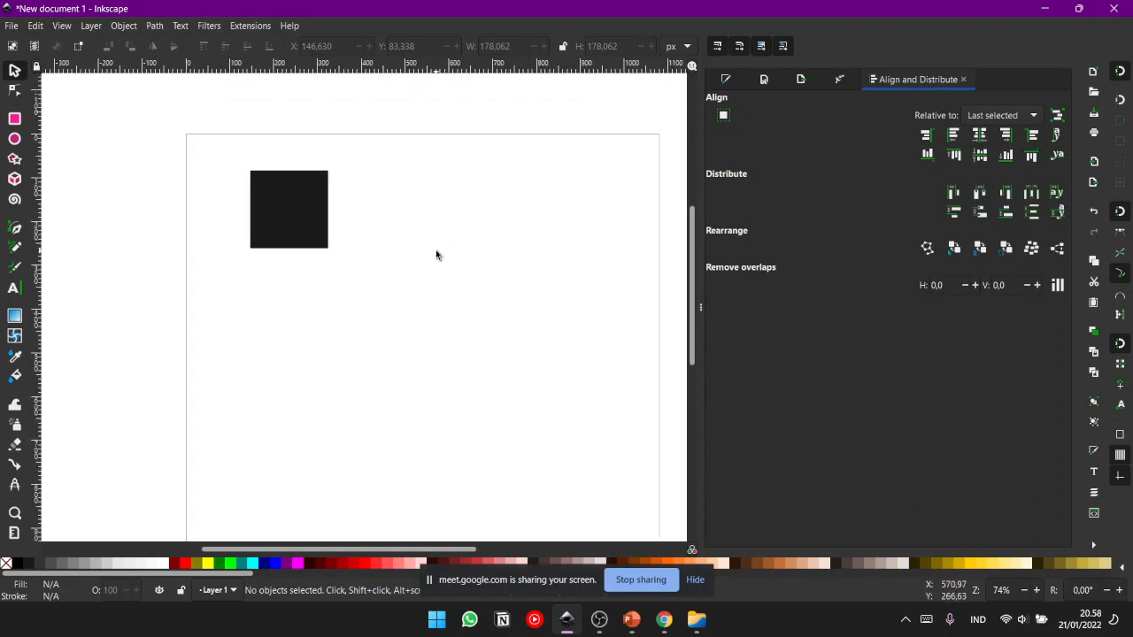
scroll(436, 254, up, 1)
drag(401, 353, 367, 245)
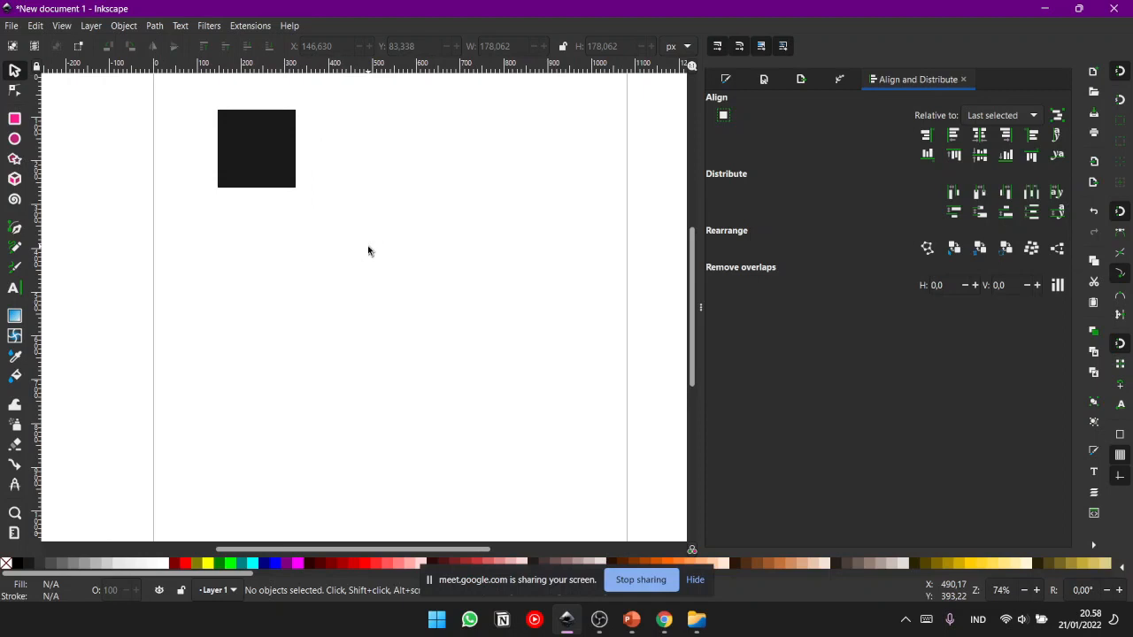
scroll(294, 227, up, 1)
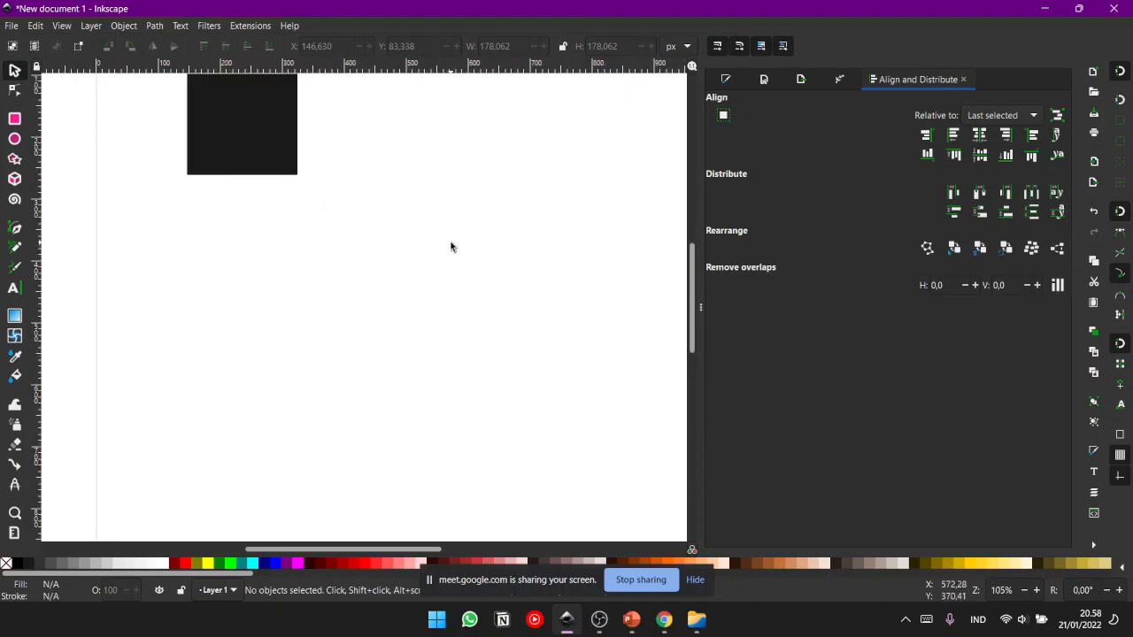
key(minus)
drag(459, 288, 410, 249)
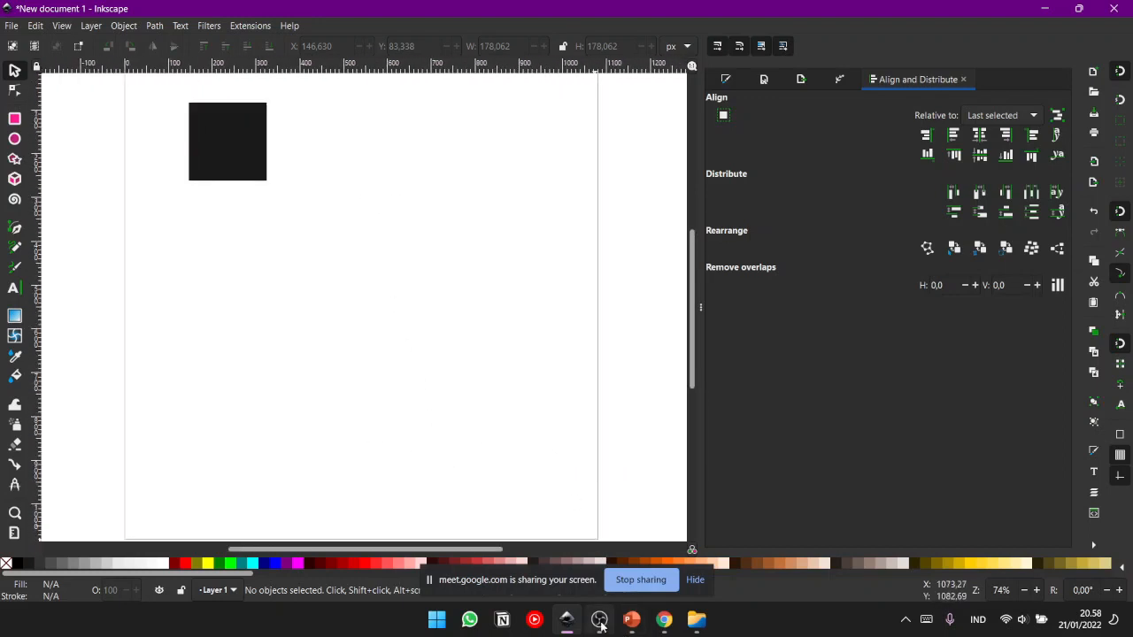
- Check the participants in the Google Meet call again and go back to the Inkscape document
mouse_move(624, 626)
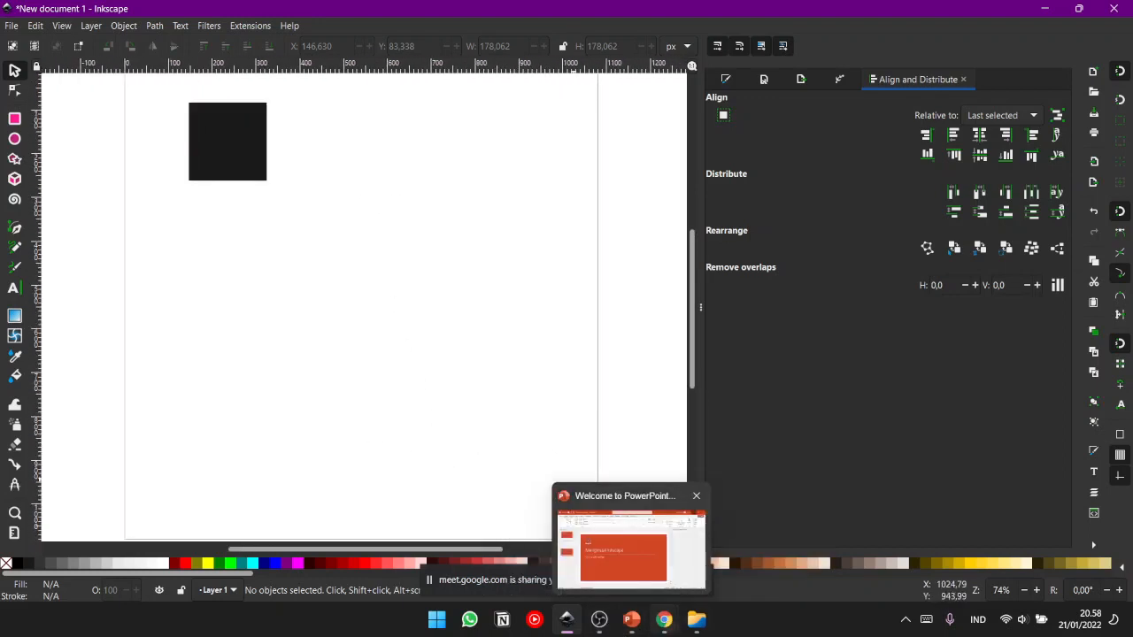
click(659, 623)
click(620, 553)
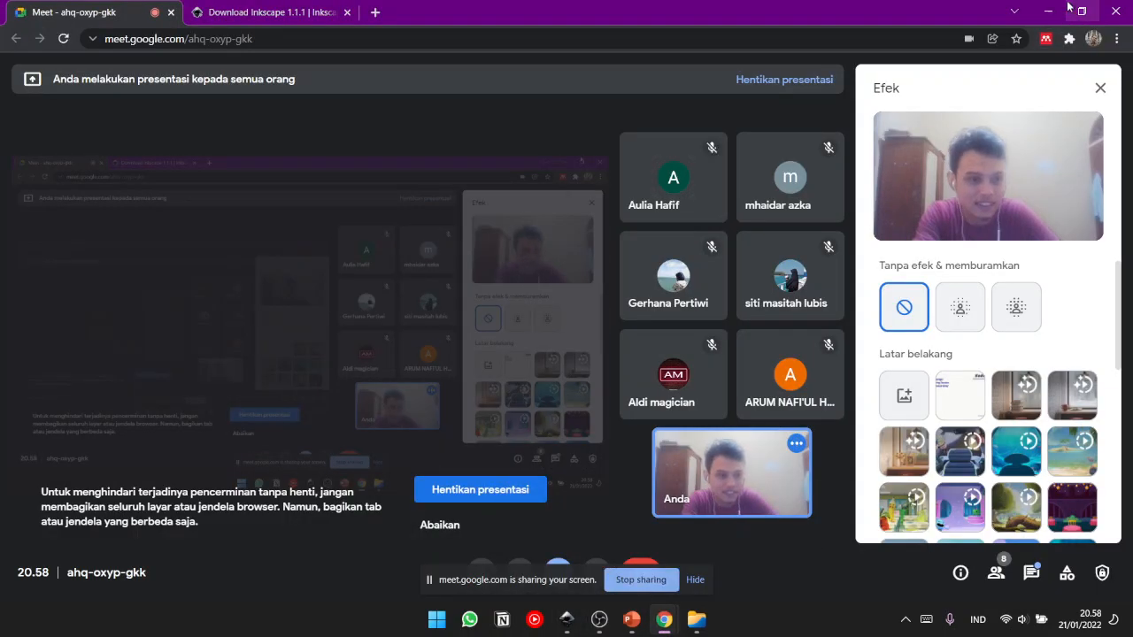
key(alt+Tab)
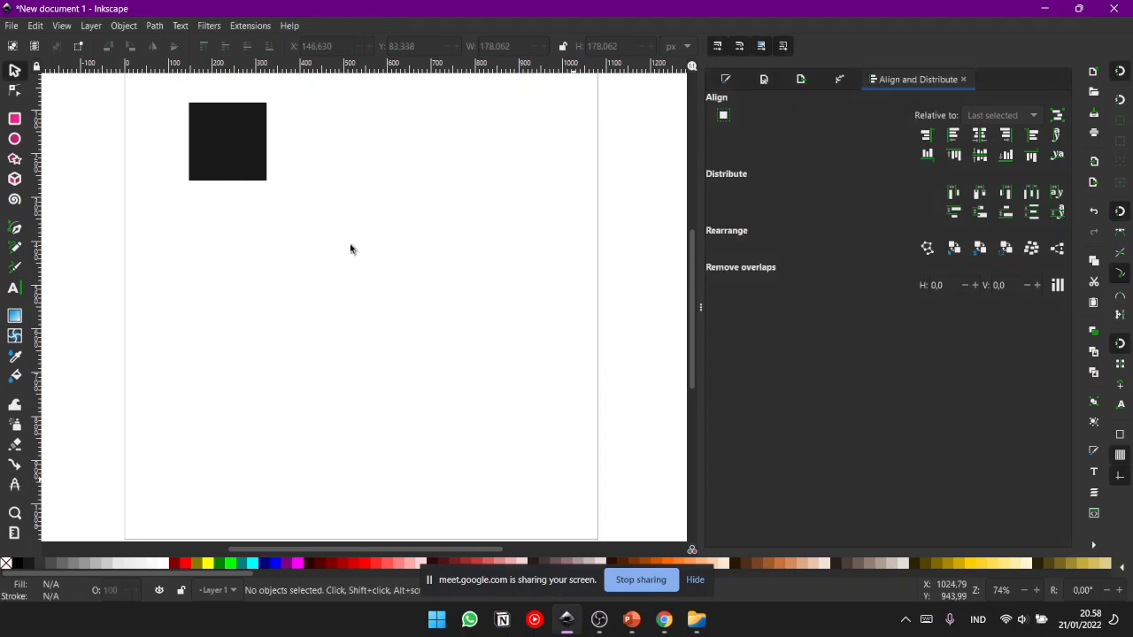
- Inspect the page and the black square at zoom levels between 37% and 74%, finishing at 74%
scroll(410, 263, left, 3)
scroll(409, 263, up, 1)
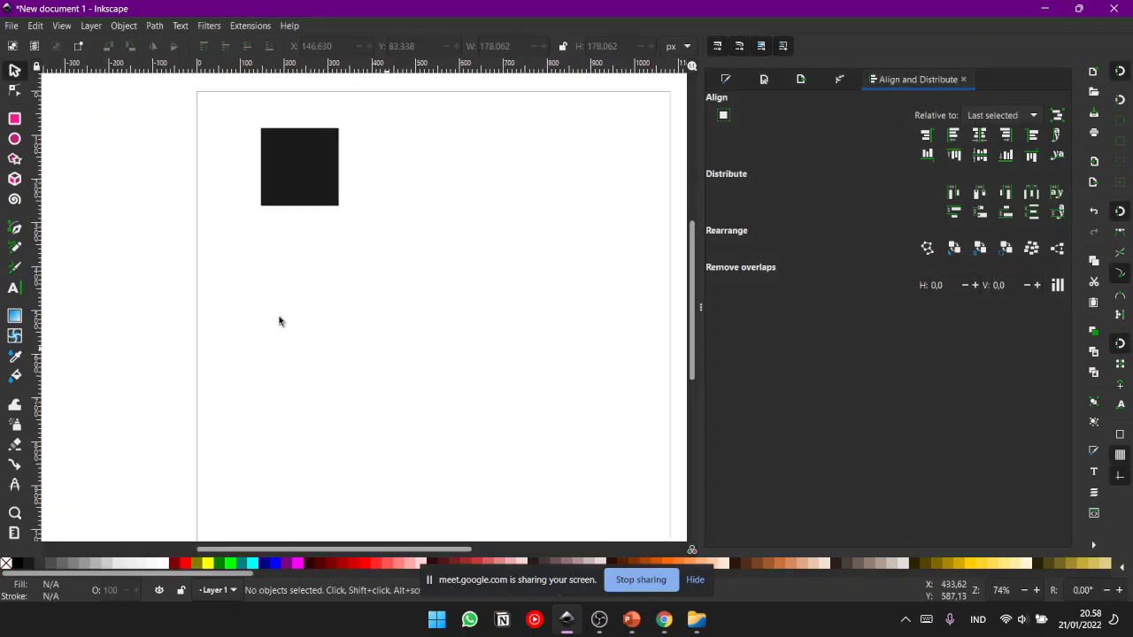
drag(371, 243, 393, 275)
scroll(387, 299, up, 2)
scroll(387, 299, down, 4)
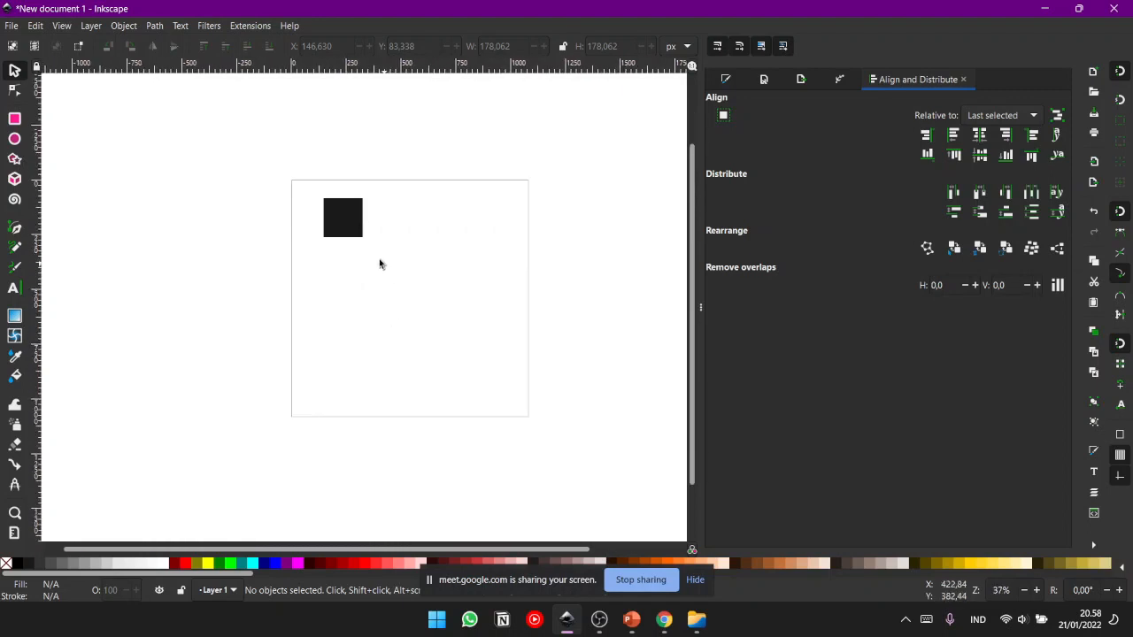
key(plus)
key(plus)
key(plus)
key(minus)
key(minus)
key(minus)
key(plus)
key(plus)
key(minus)
key(minus)
drag(428, 231, 397, 236)
key(plus)
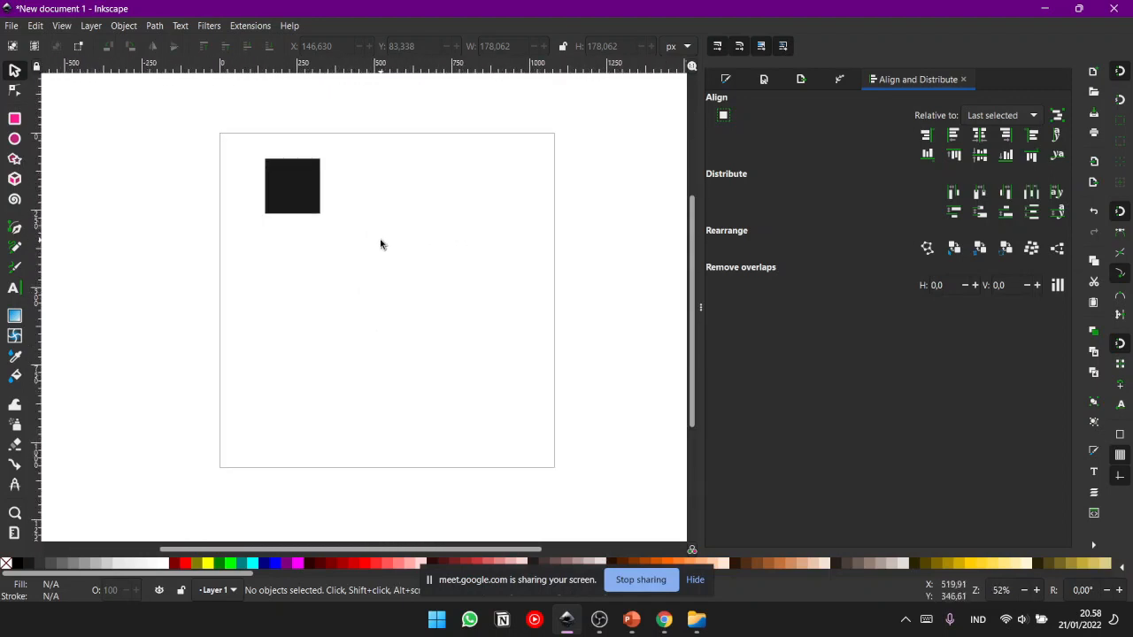
key(plus)
key(minus)
key(plus)
key(minus)
key(plus)
key(minus)
key(plus)
key(minus)
key(plus)
key(minus)
key(minus)
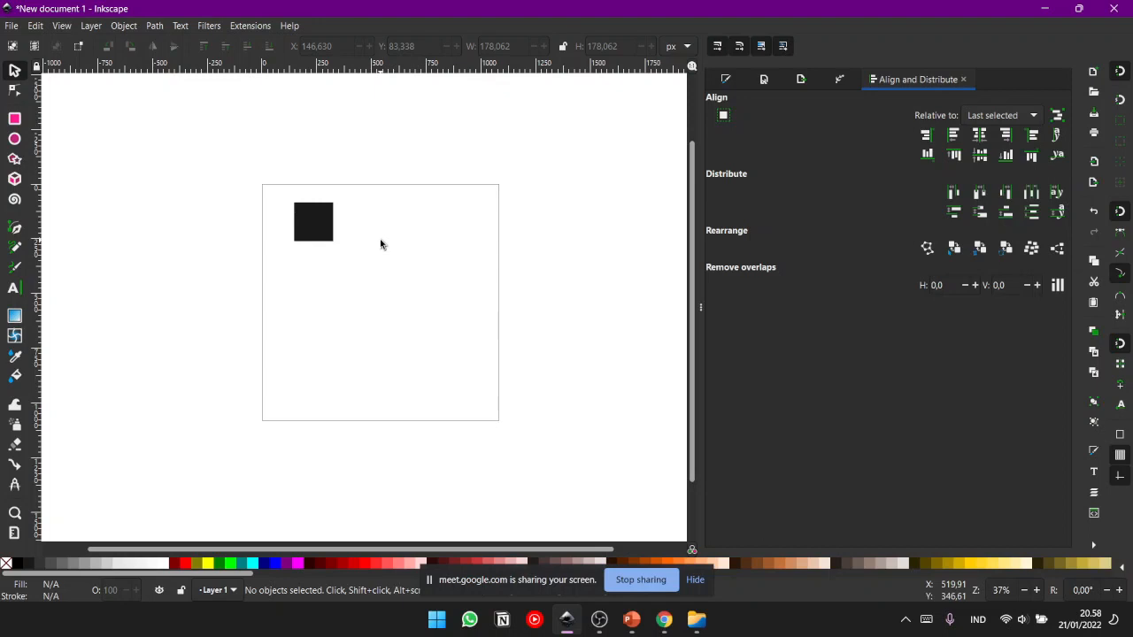
key(plus)
key(plus)
drag(341, 227, 381, 283)
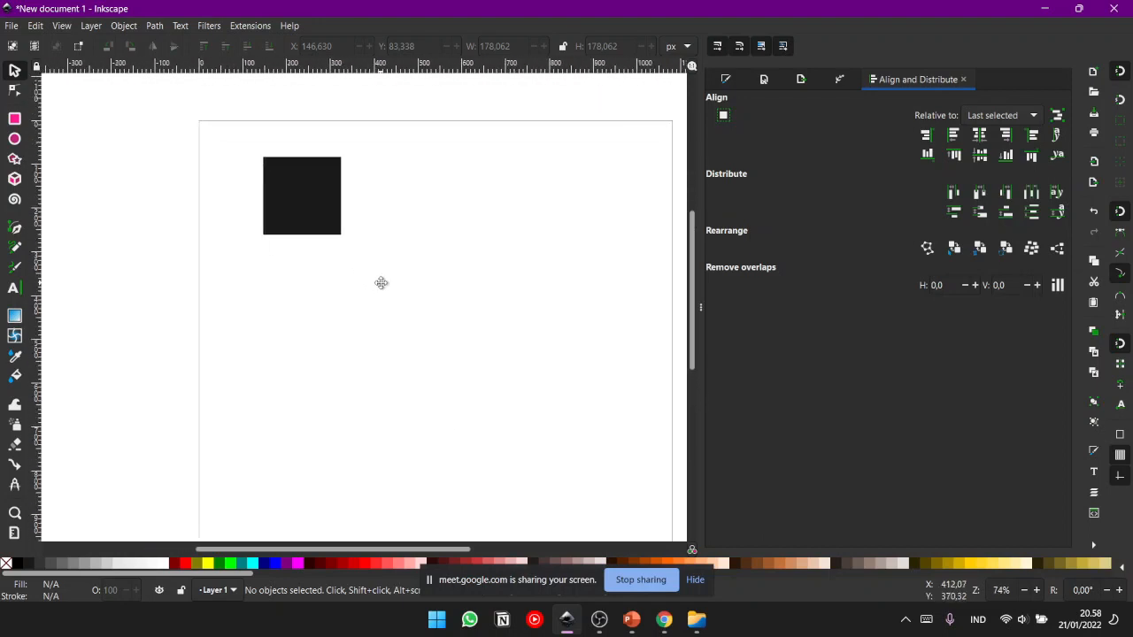
drag(304, 236, 258, 227)
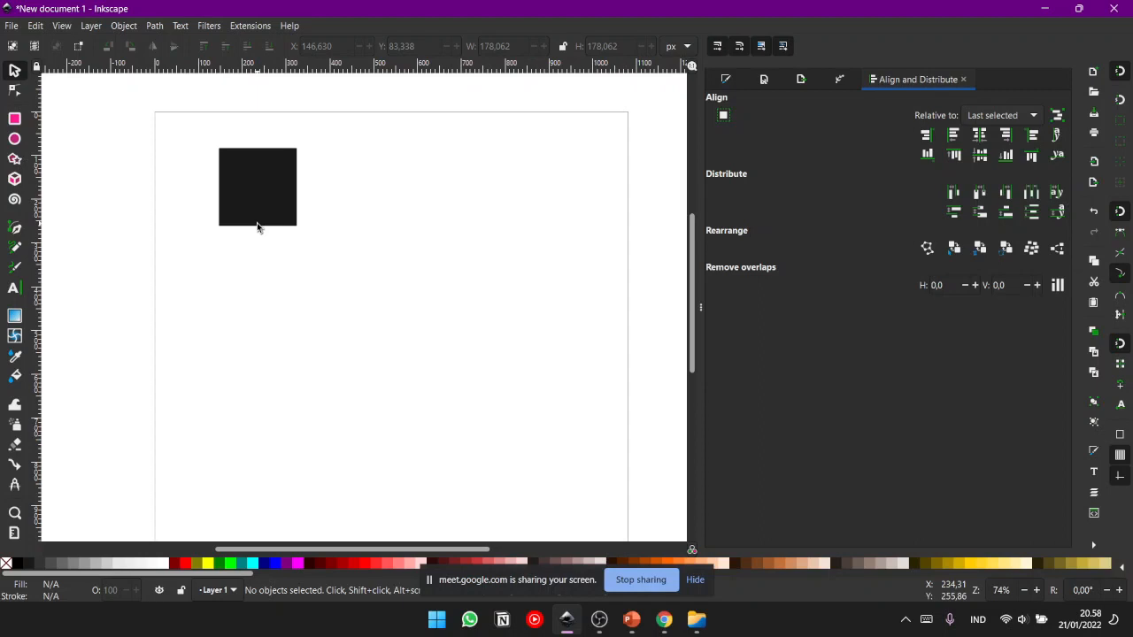
- Minimize and restore the Inkscape window, then switch to the Google Meet call to view the participants
click(1044, 8)
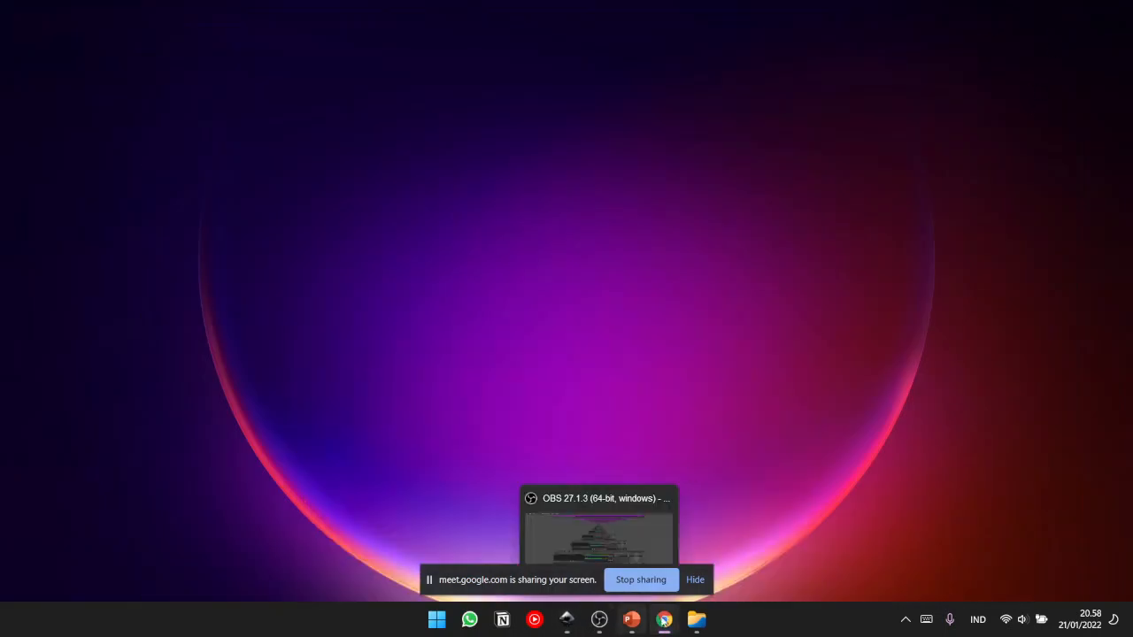
click(566, 620)
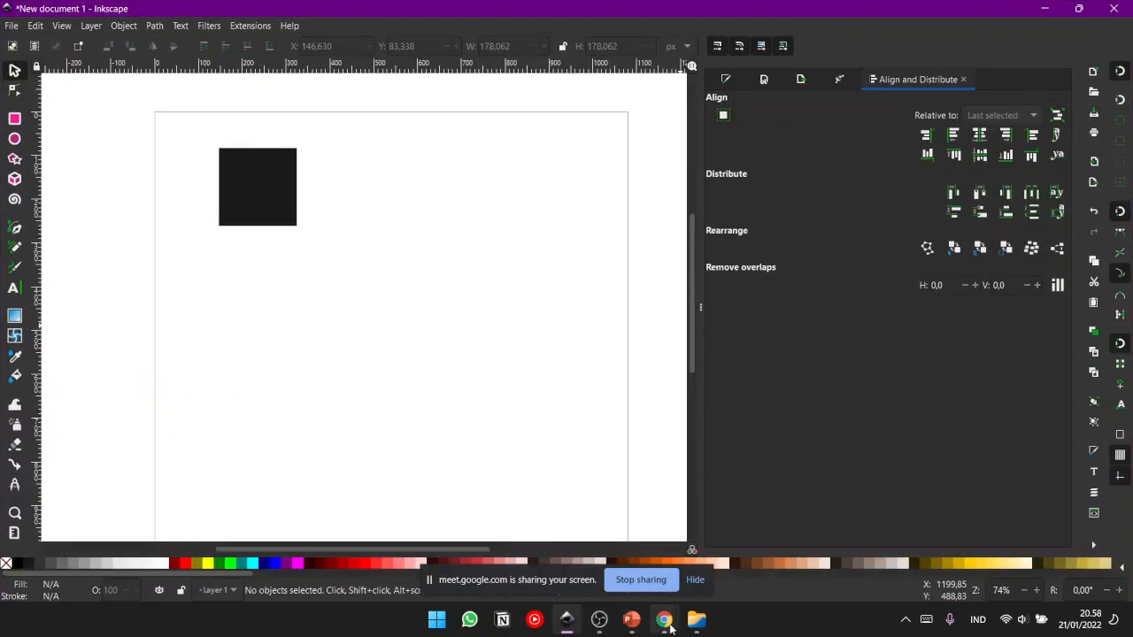
mouse_move(666, 624)
click(634, 542)
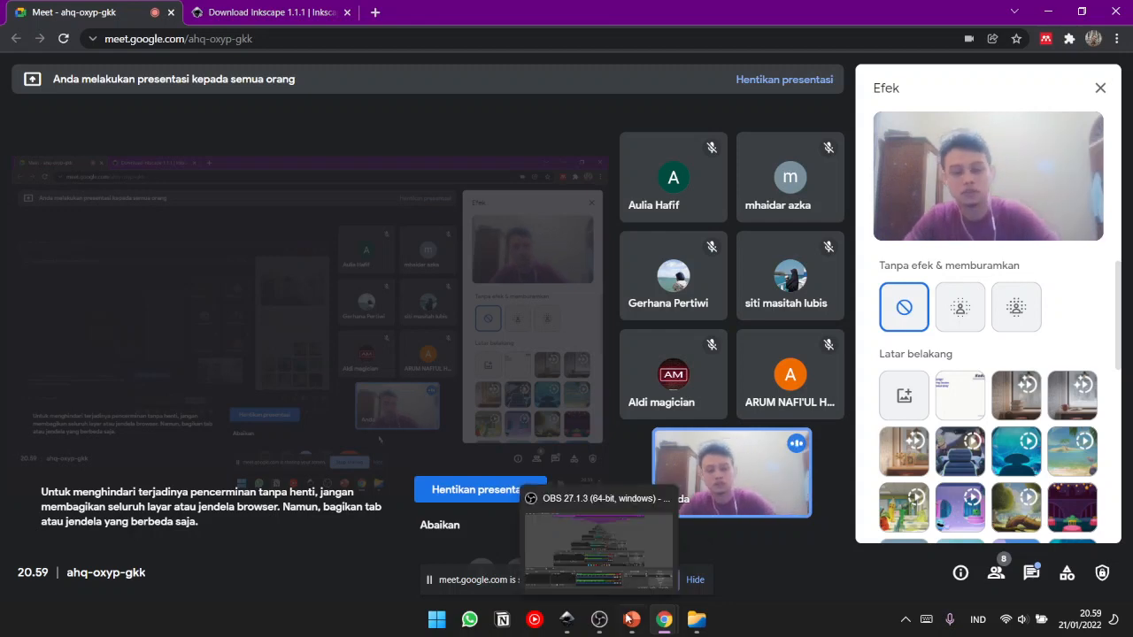
- Return to the Inkscape document and delete the black square from the page
click(565, 630)
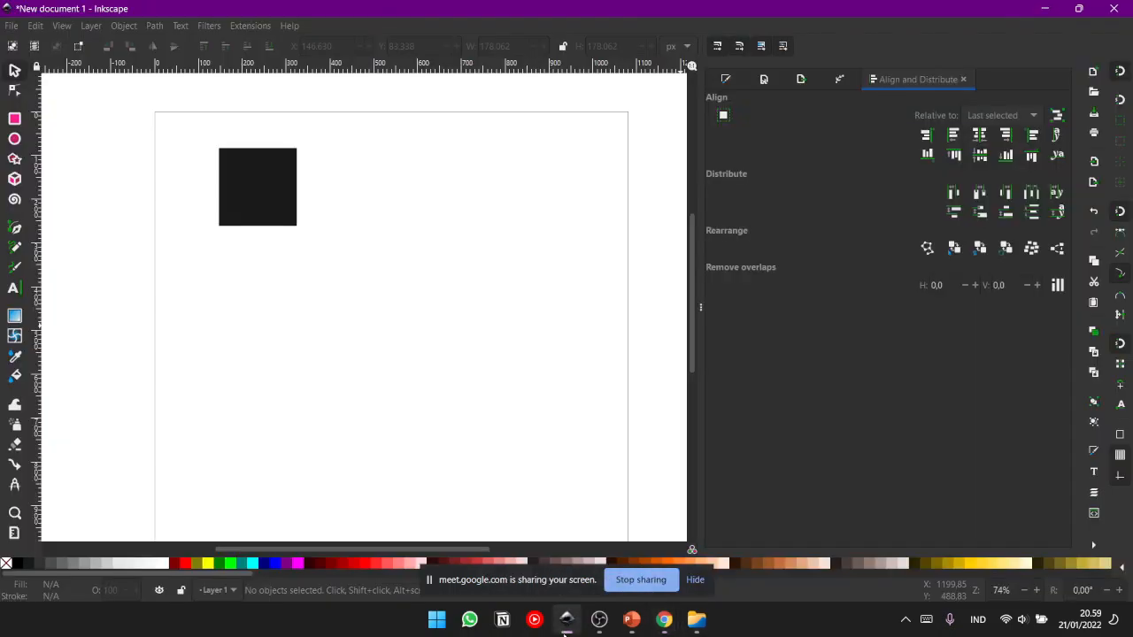
drag(495, 338, 409, 254)
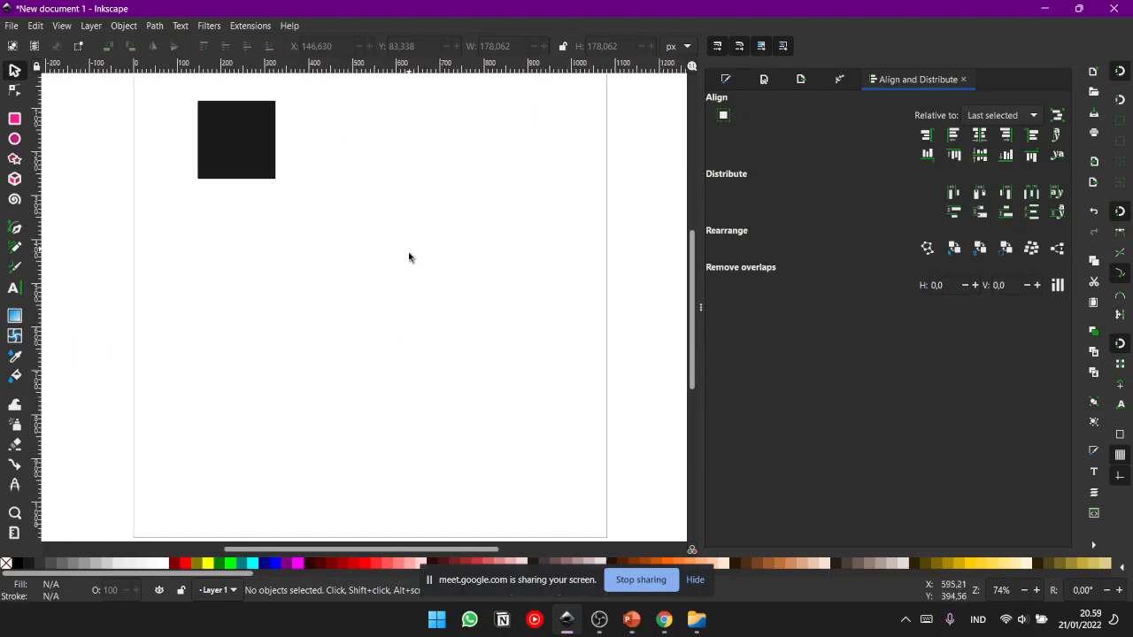
drag(533, 393, 617, 419)
drag(504, 315, 498, 347)
click(262, 202)
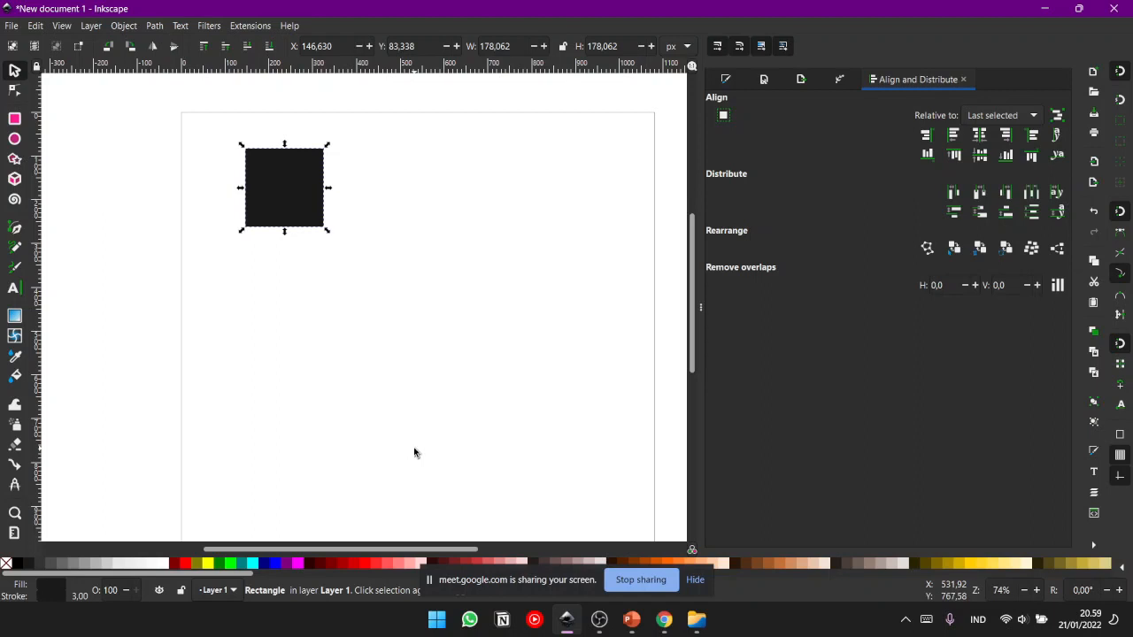
drag(358, 295, 363, 332)
click(501, 273)
click(237, 198)
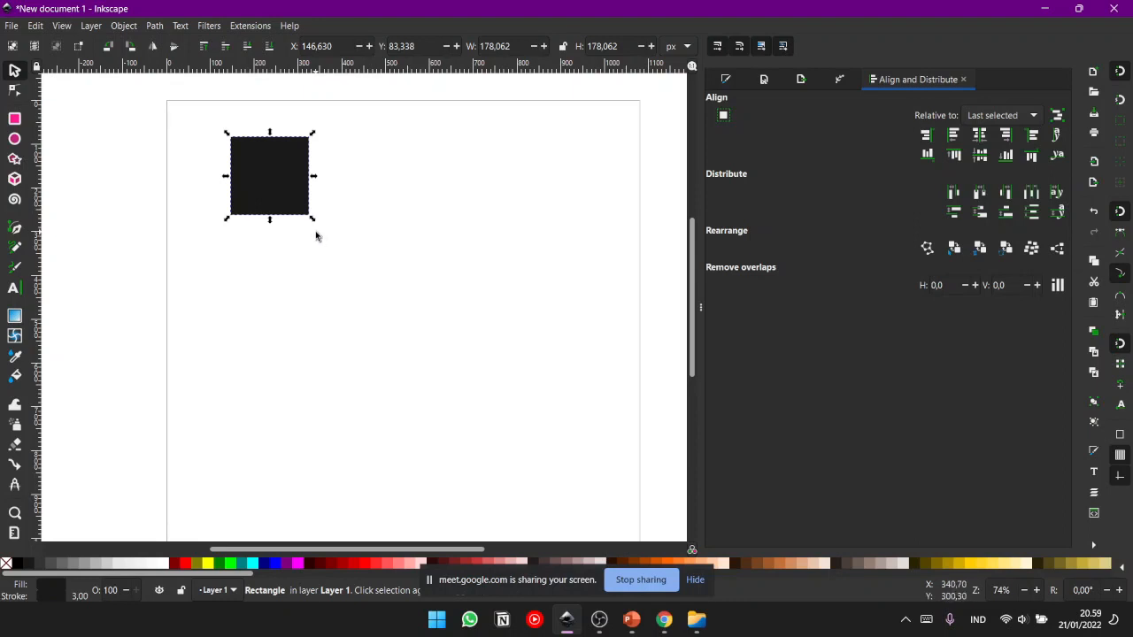
key(Delete)
drag(417, 274, 379, 293)
drag(329, 198, 404, 201)
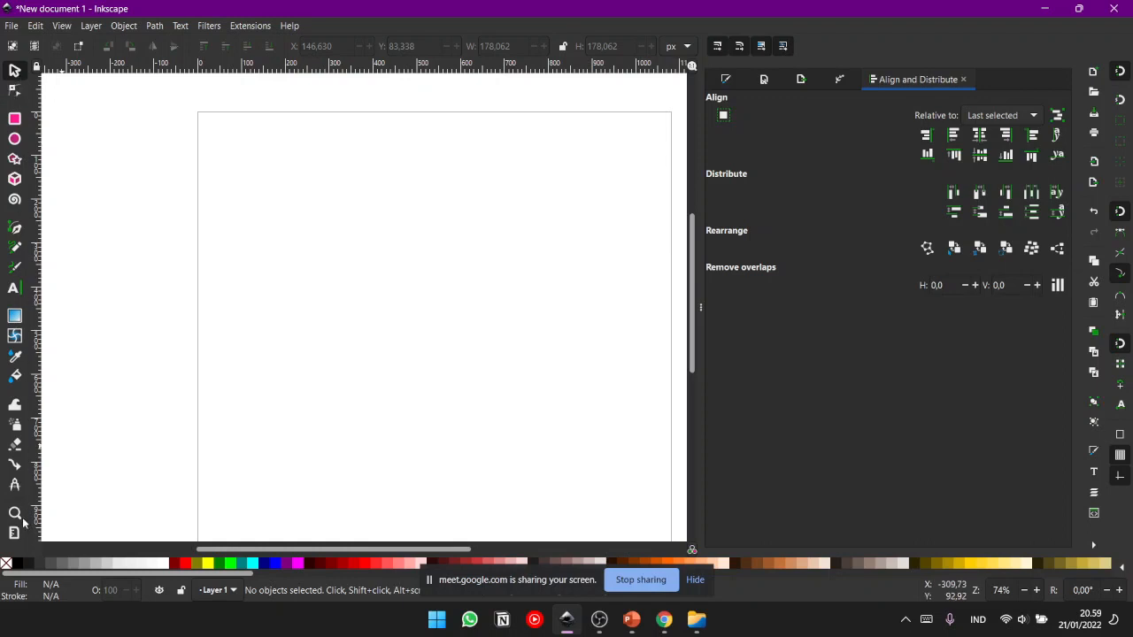
mouse_move(485, 356)
mouse_down()
mouse_move(458, 306)
mouse_move(469, 353)
mouse_up()
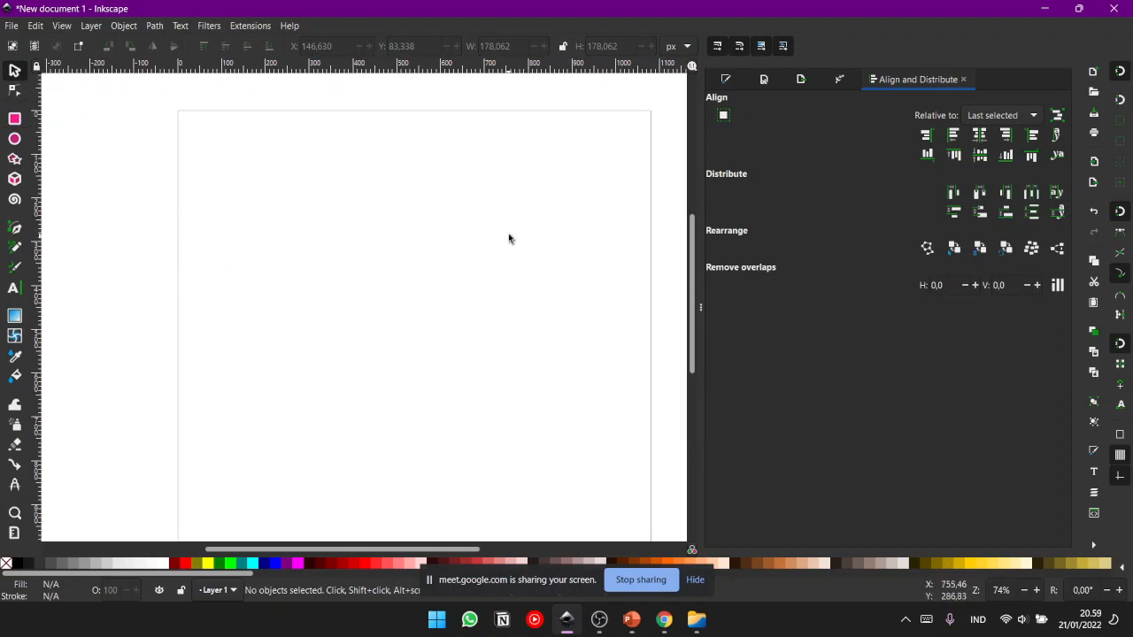
- Draw a rectangle about 279 by 269 px in the page's upper left and an ellipse with radii about 124 and 112 px at its right
click(14, 93)
drag(308, 205, 549, 310)
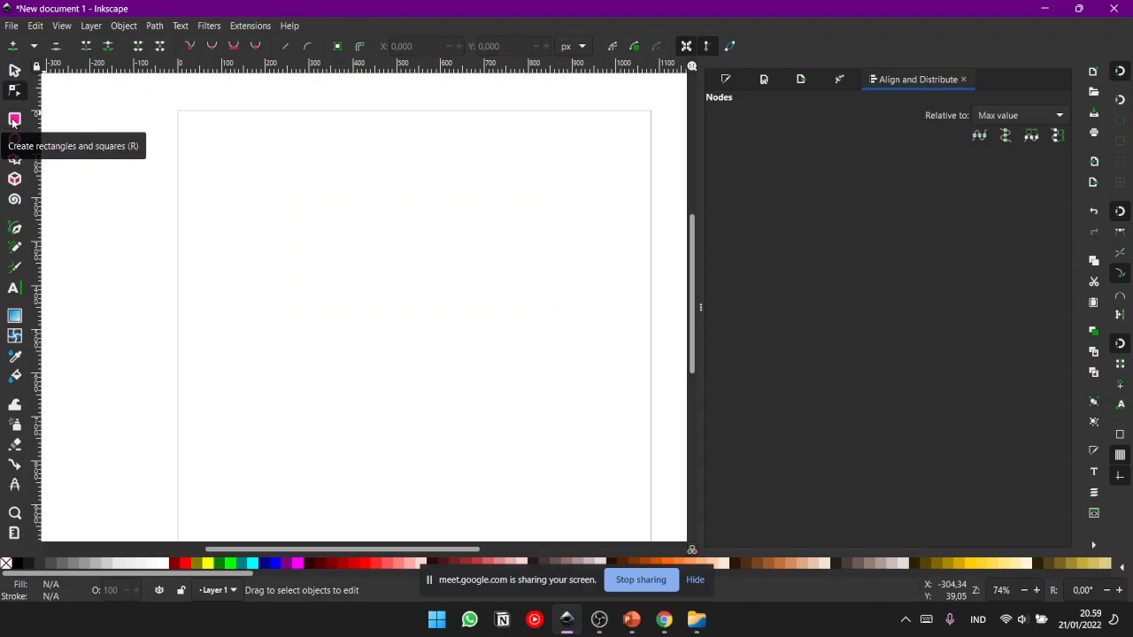
click(14, 119)
drag(263, 167, 386, 284)
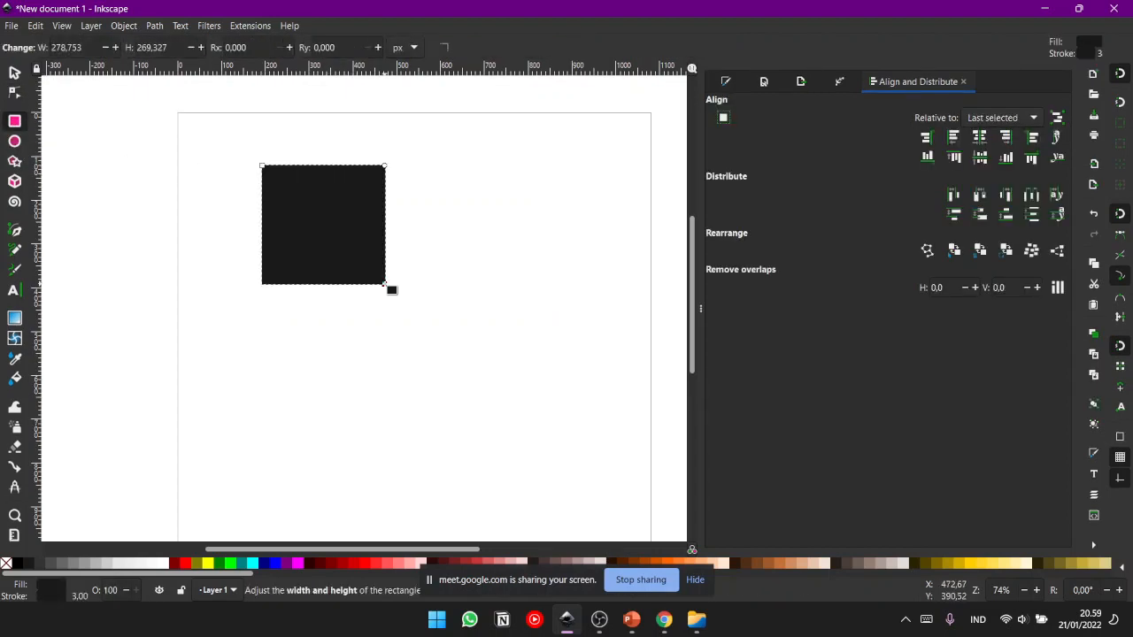
click(15, 143)
drag(509, 199, 620, 299)
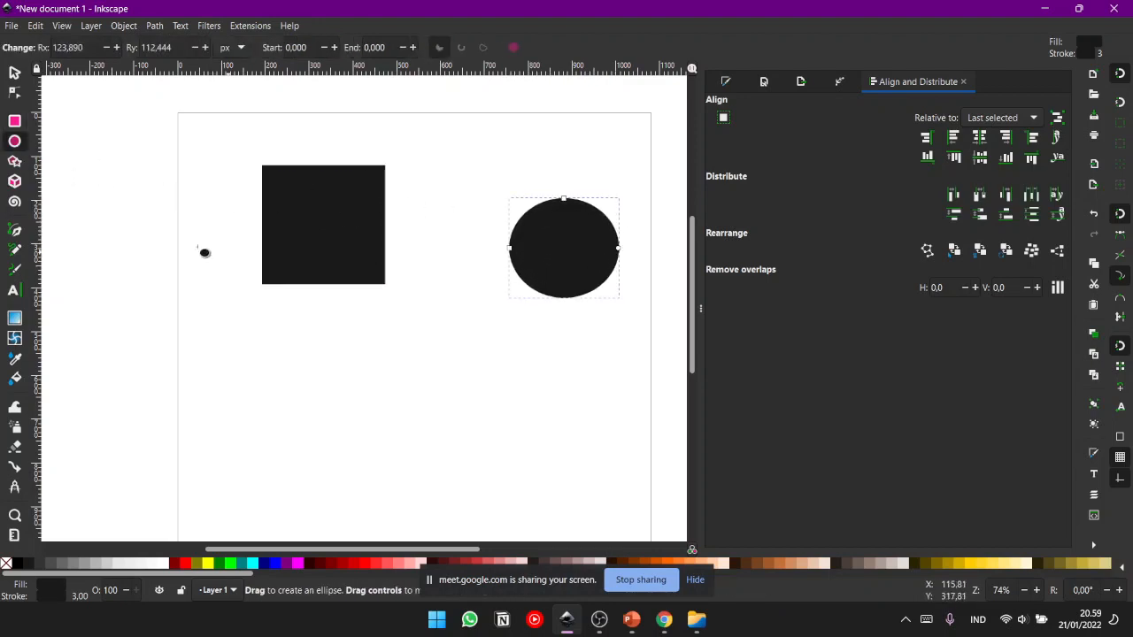
- Draw a six-sided polygon about 297 by 272 px and move it below the rectangle
click(14, 162)
mouse_move(288, 330)
mouse_down()
mouse_move(366, 405)
mouse_move(312, 385)
mouse_up()
click(13, 71)
drag(327, 324, 318, 452)
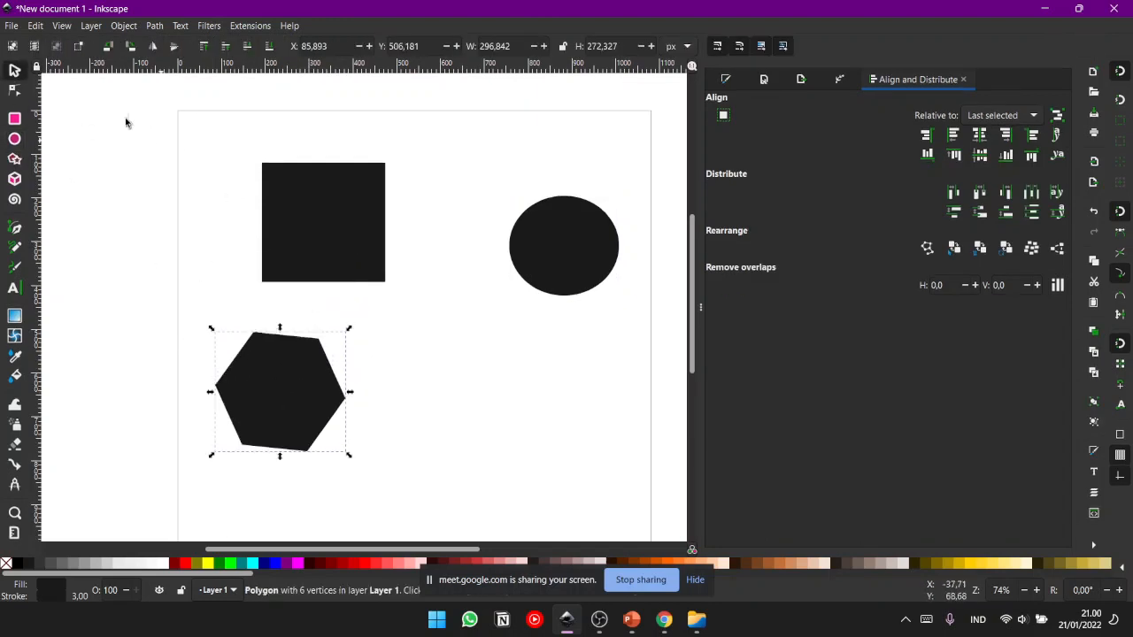
- Change the hexagon to a star shape with 5 corners and draw a five-pointed star about 237 by 241 px beside it
click(15, 161)
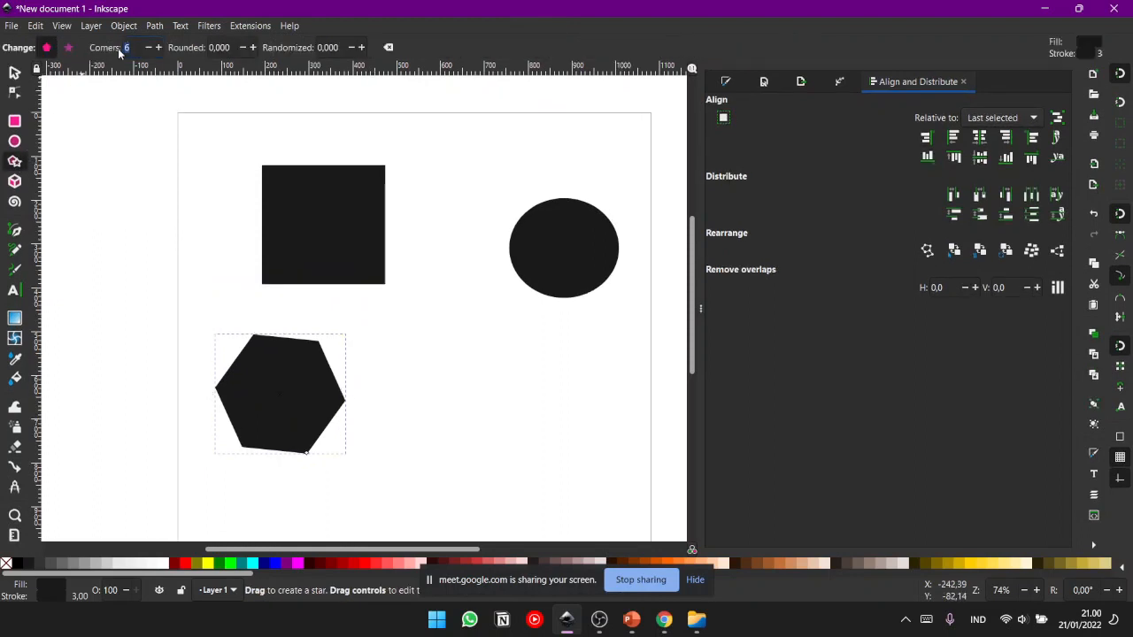
text(5)
click(68, 48)
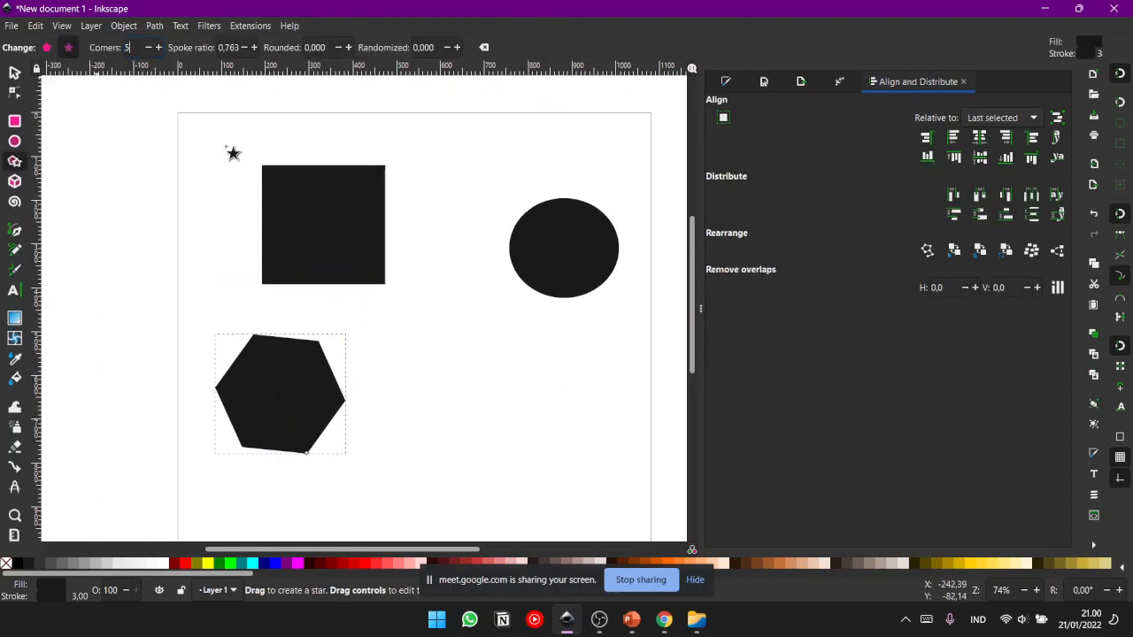
drag(394, 326, 396, 354)
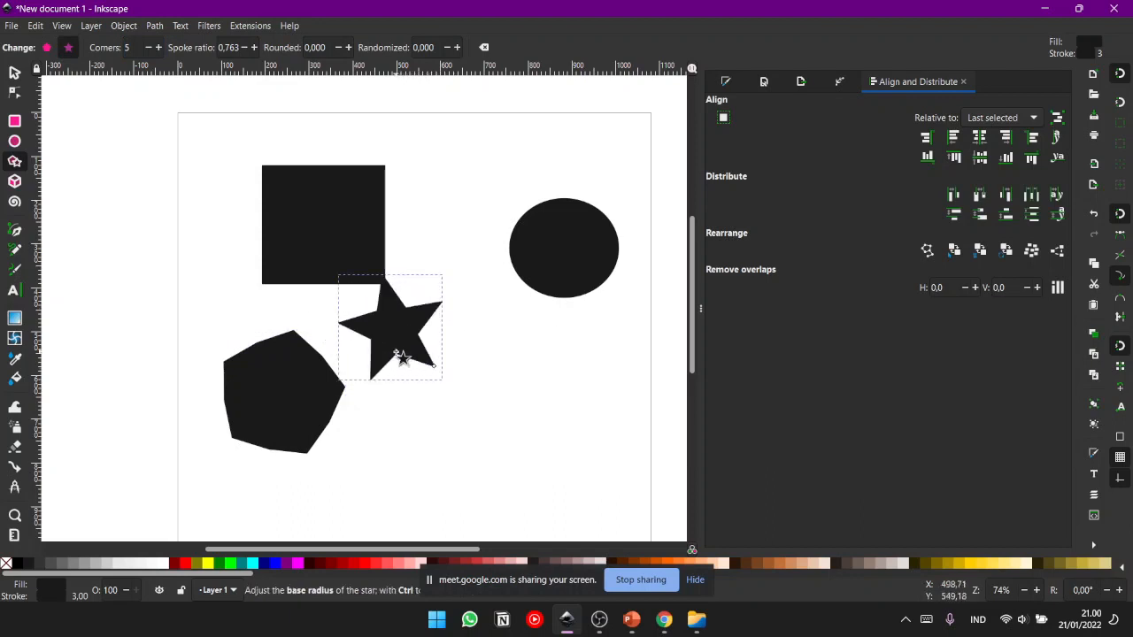
- Switch to the Google Meet call, admit the waiting participant and return to the Inkscape document
mouse_move(665, 625)
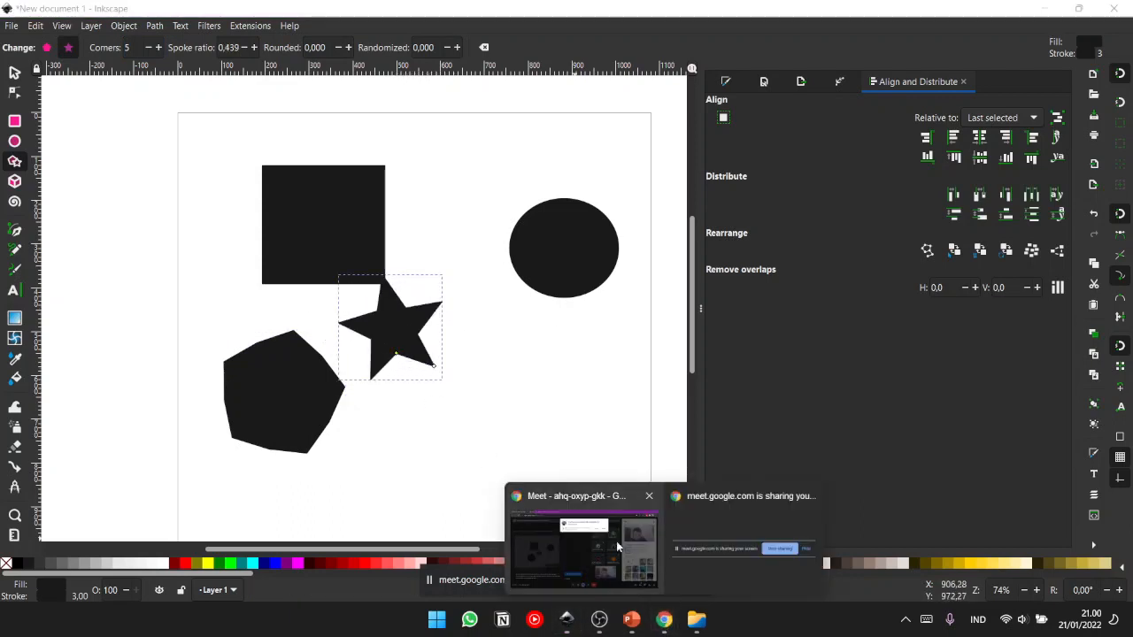
click(607, 530)
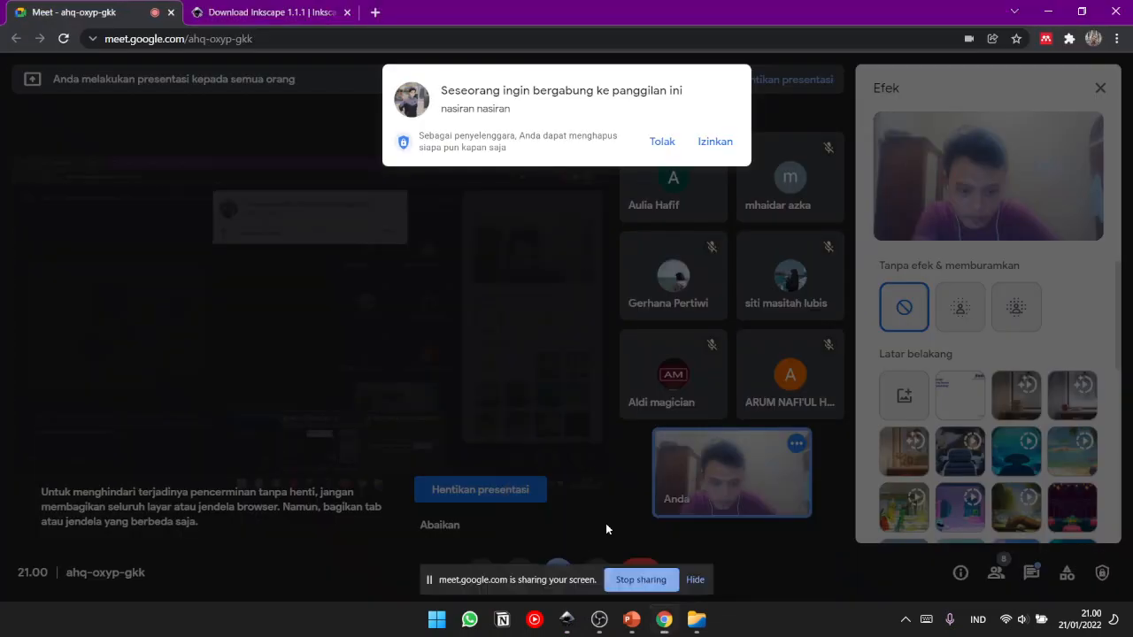
click(715, 144)
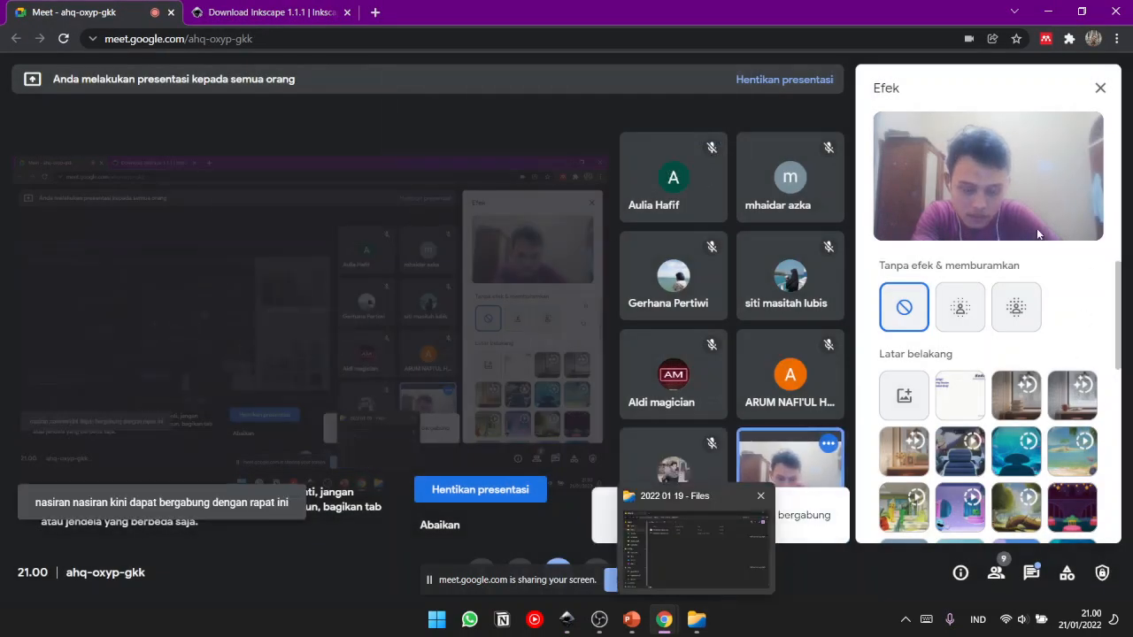
click(1048, 11)
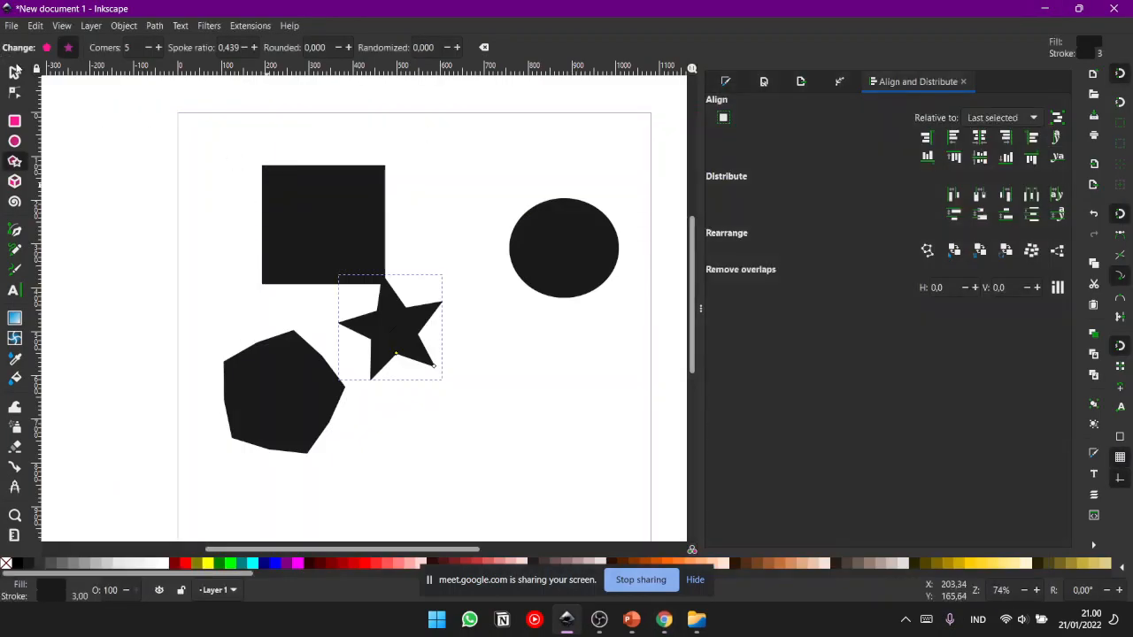
- Move the star down and to the right, clear of the rectangle's corner, and deselect it
click(14, 72)
drag(416, 370, 439, 415)
click(174, 308)
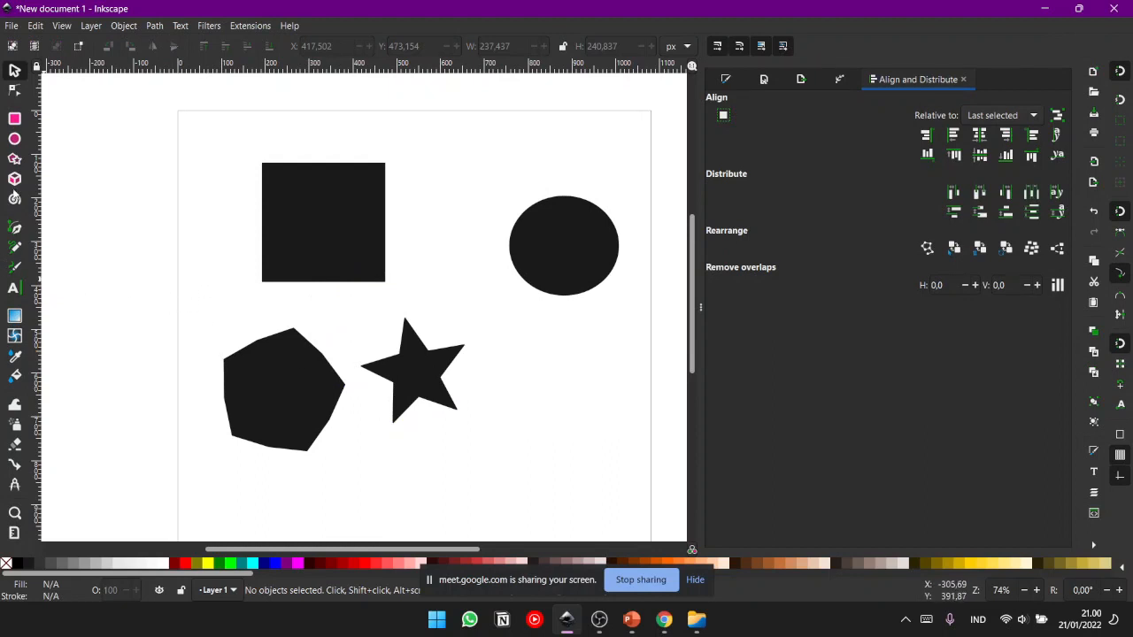
- Draw a three-turn spiral about 308 by 280 px to the left of the rectangle and delete it
click(17, 207)
drag(158, 232, 210, 286)
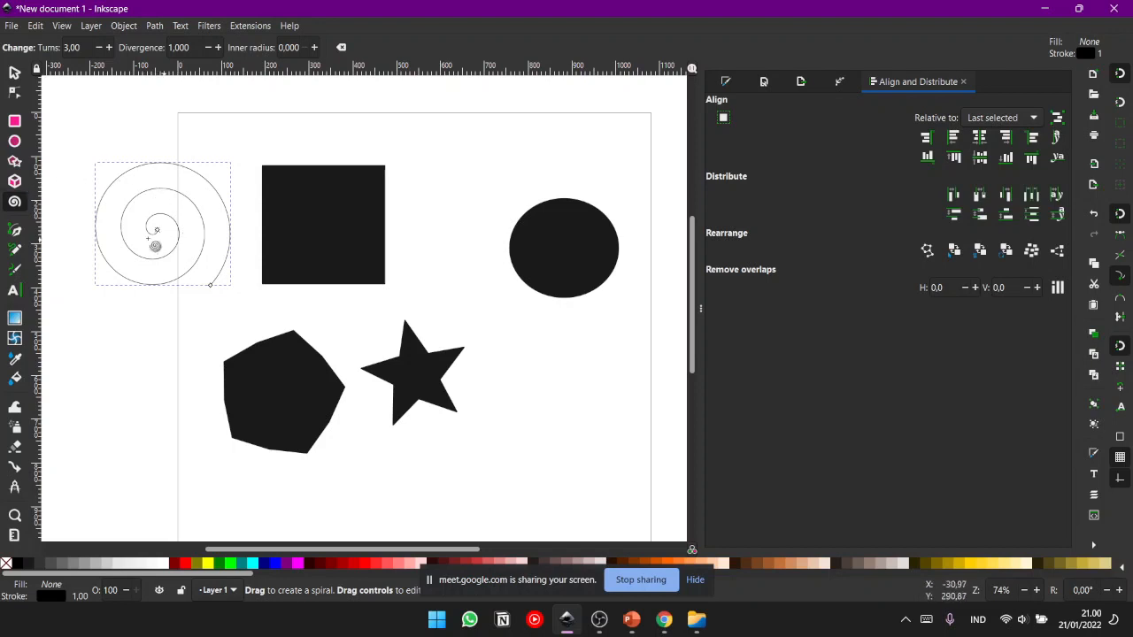
click(15, 70)
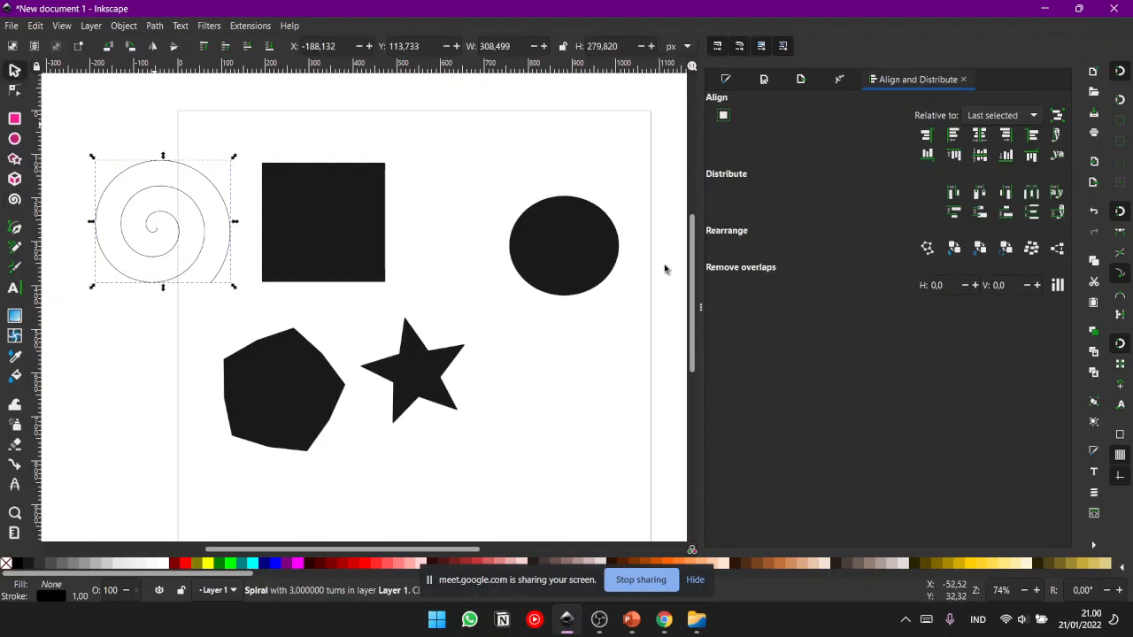
click(475, 172)
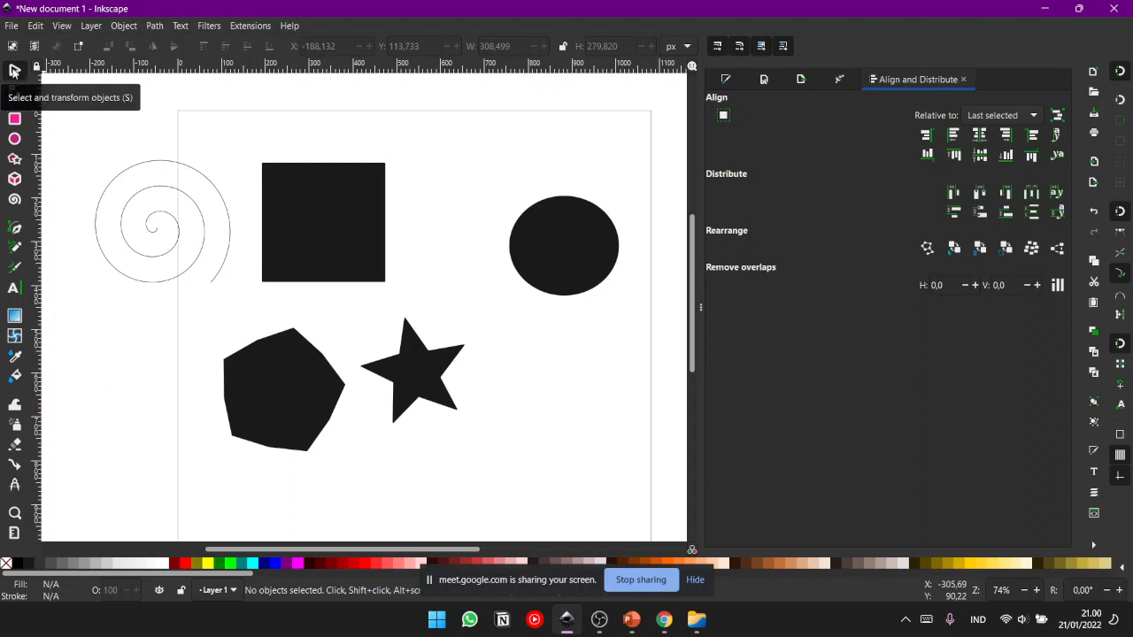
click(156, 167)
key(Delete)
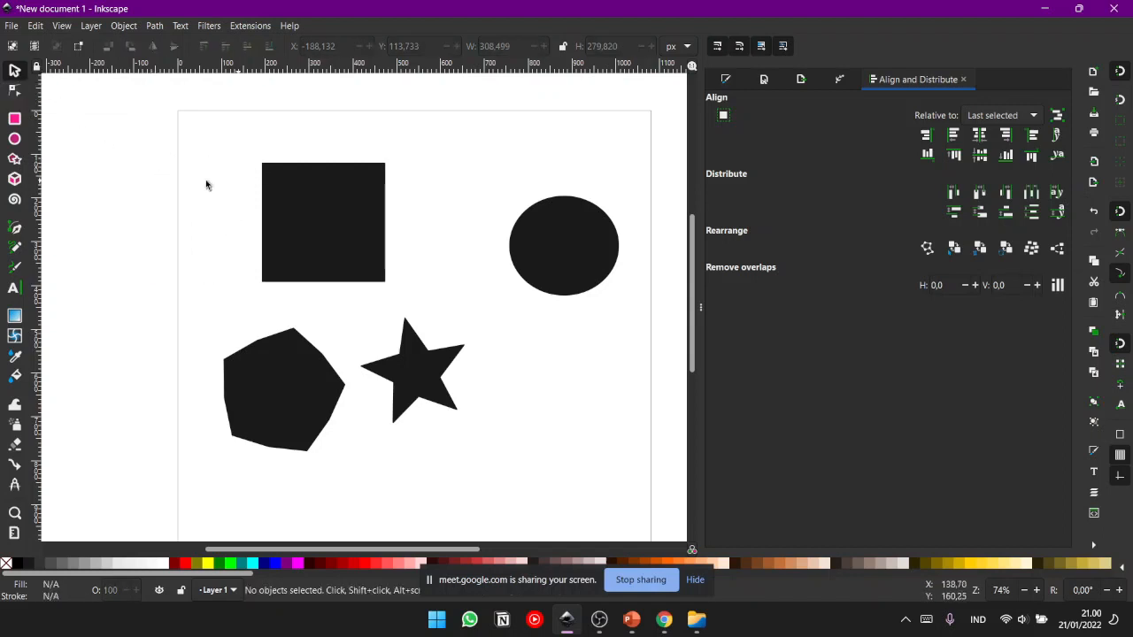
- Try out the shape tools and select the rectangle and the ellipse while the rectangle tool is active
click(15, 119)
click(14, 159)
click(14, 179)
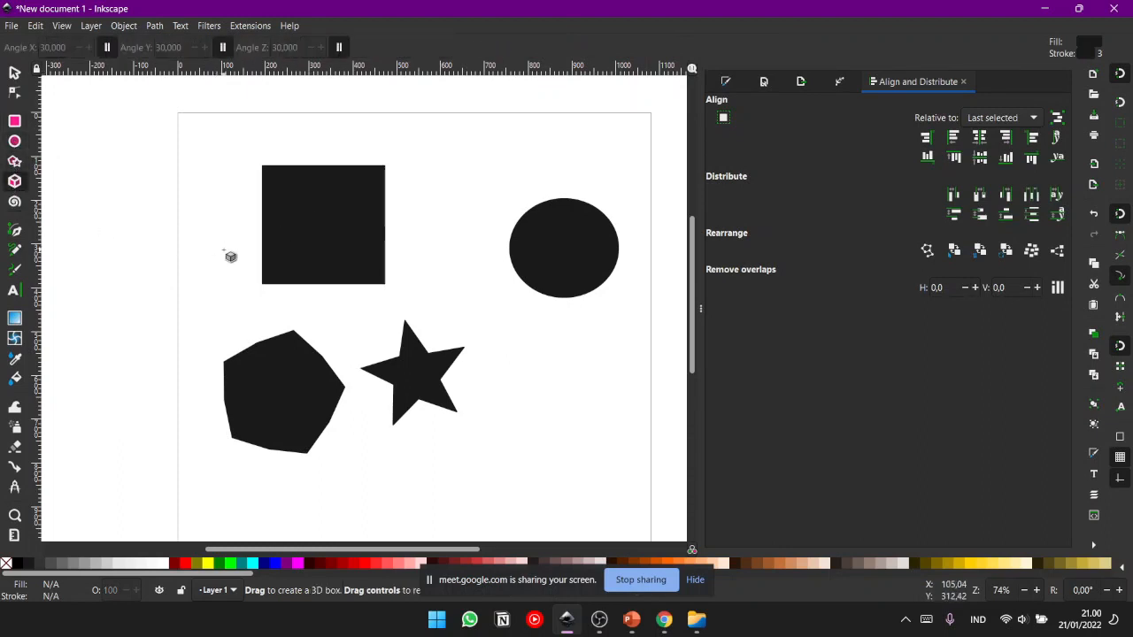
click(15, 124)
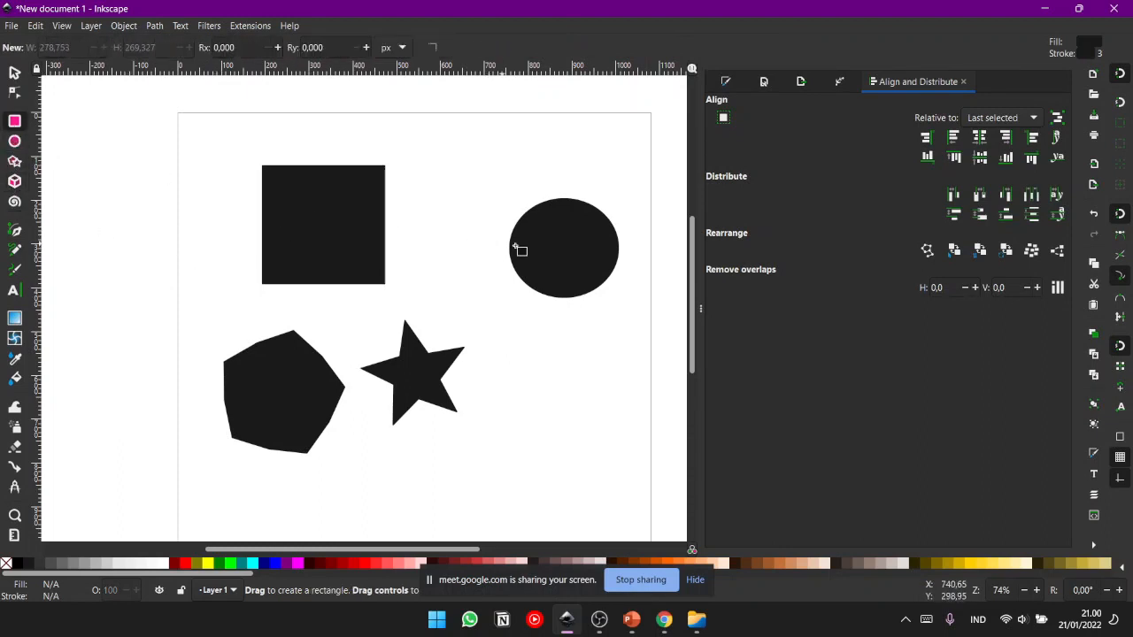
click(546, 254)
click(312, 231)
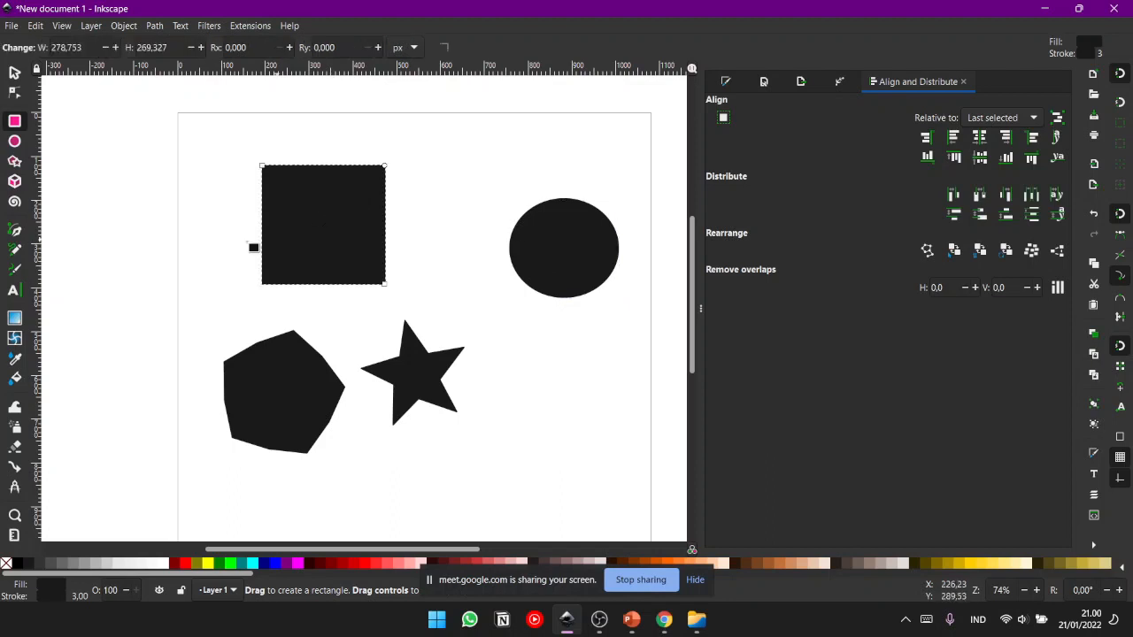
click(551, 270)
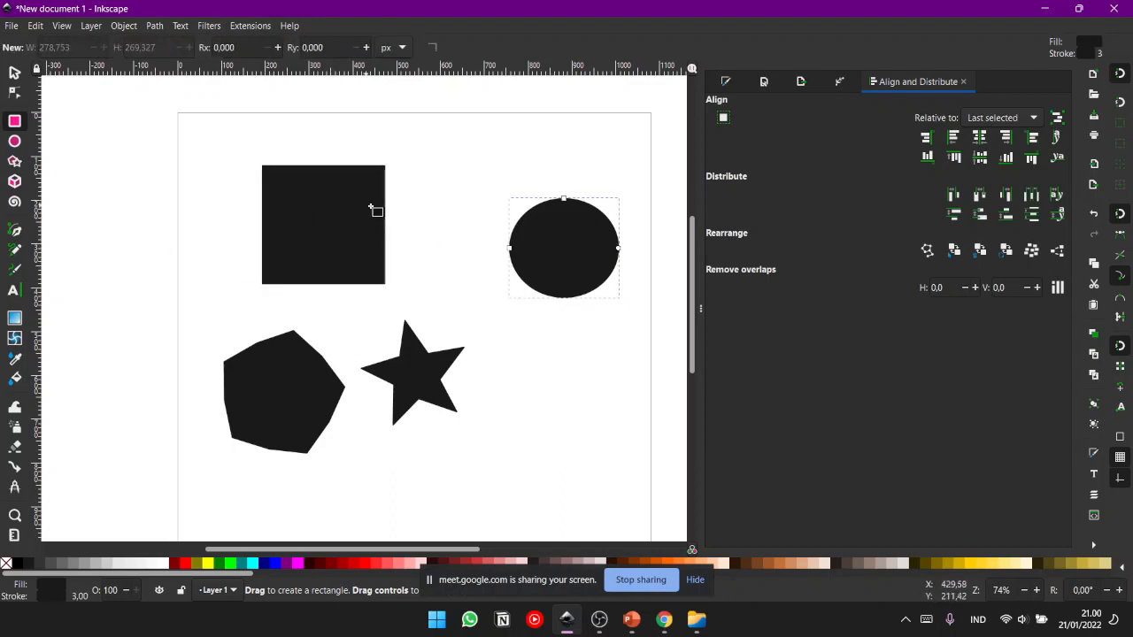
click(465, 215)
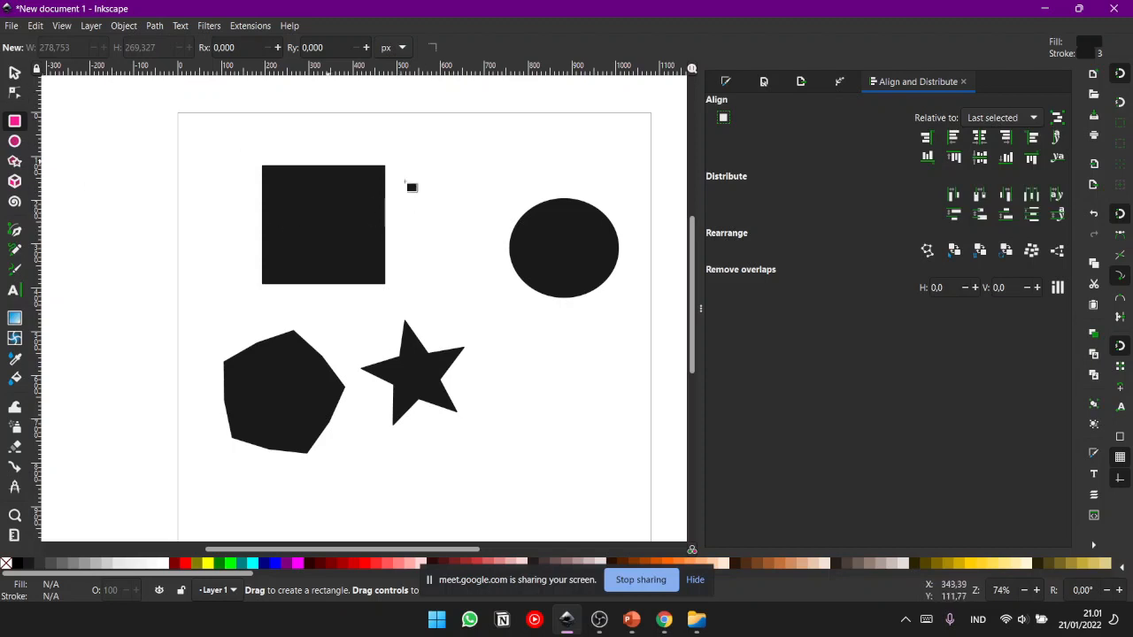
- Enclose all four shapes in one selection box with the Select tool, and select the rectangle alone
click(11, 74)
click(266, 186)
click(195, 140)
drag(137, 111, 675, 471)
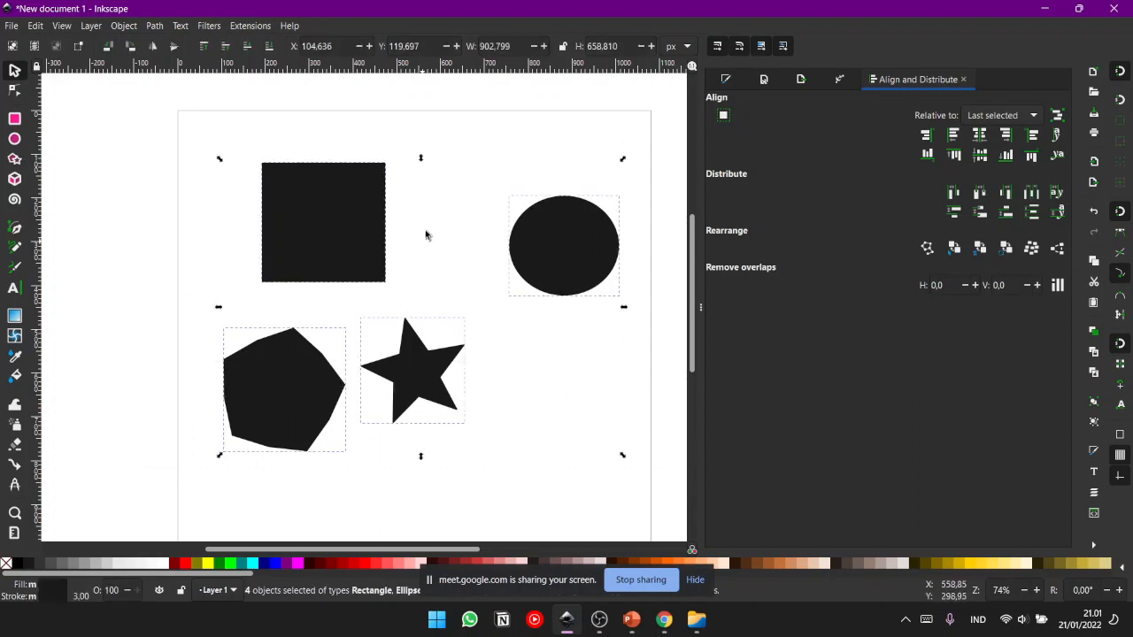
click(336, 218)
- Delete the rectangle and the ellipse together and undo the deletion
drag(198, 123, 572, 289)
key(Delete)
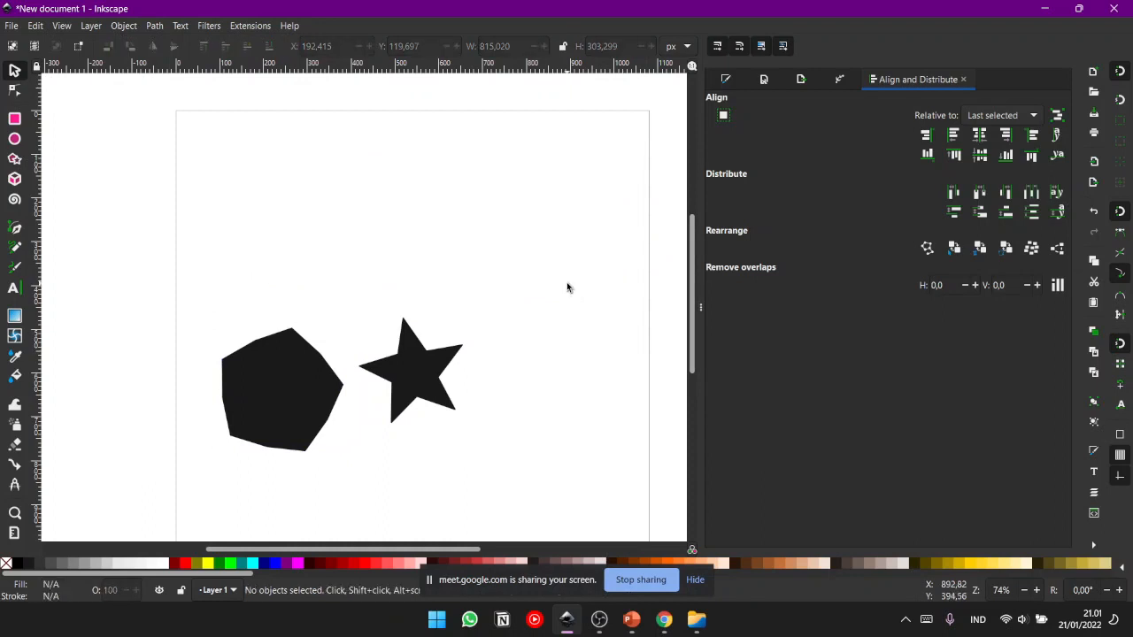
key(ctrl+z)
- Move the rectangle and ellipse up together, and shift the pentagon-like shape and star together up and to the right
drag(219, 123, 516, 289)
drag(514, 245, 528, 209)
click(111, 284)
drag(110, 283, 444, 498)
drag(248, 398, 315, 380)
click(212, 332)
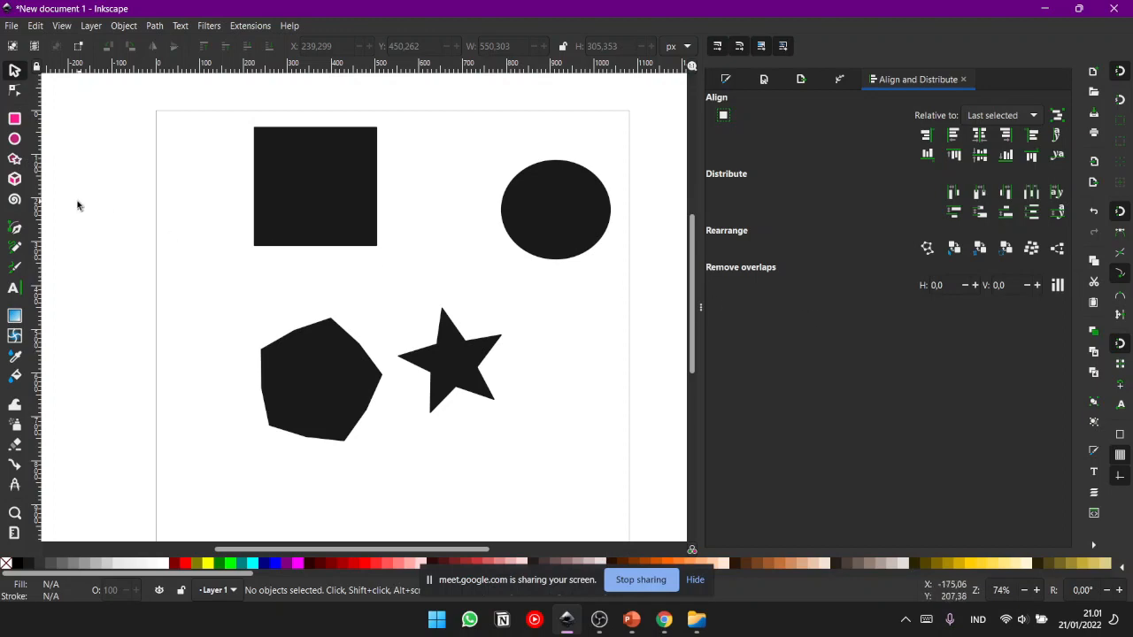
- Select the four shapes together and move them around the canvas
double_click(221, 6)
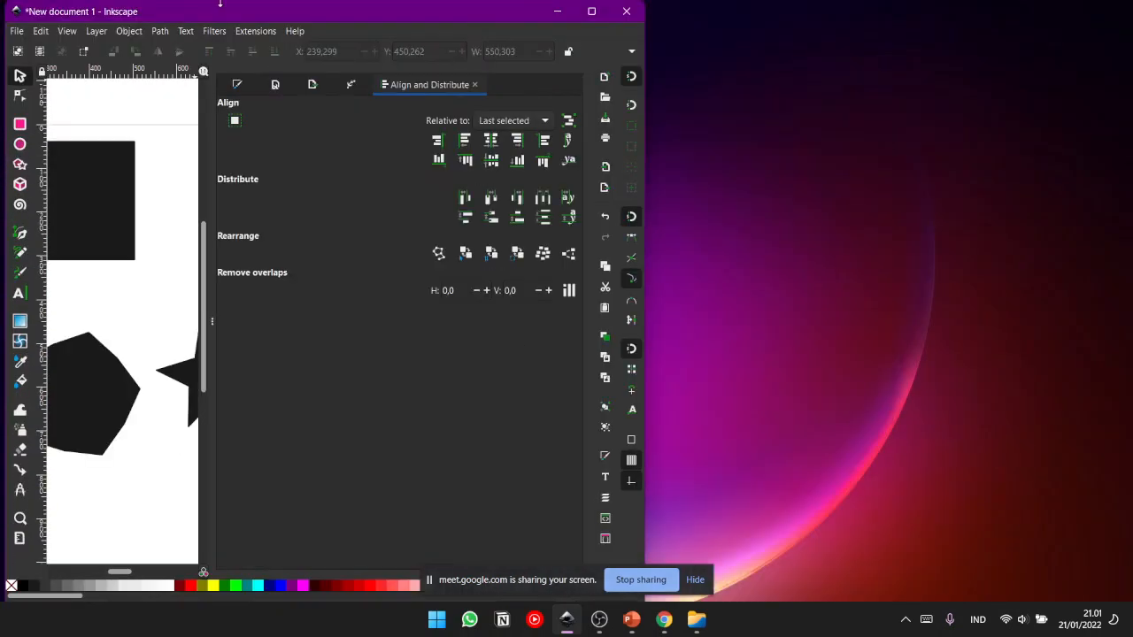
double_click(255, 18)
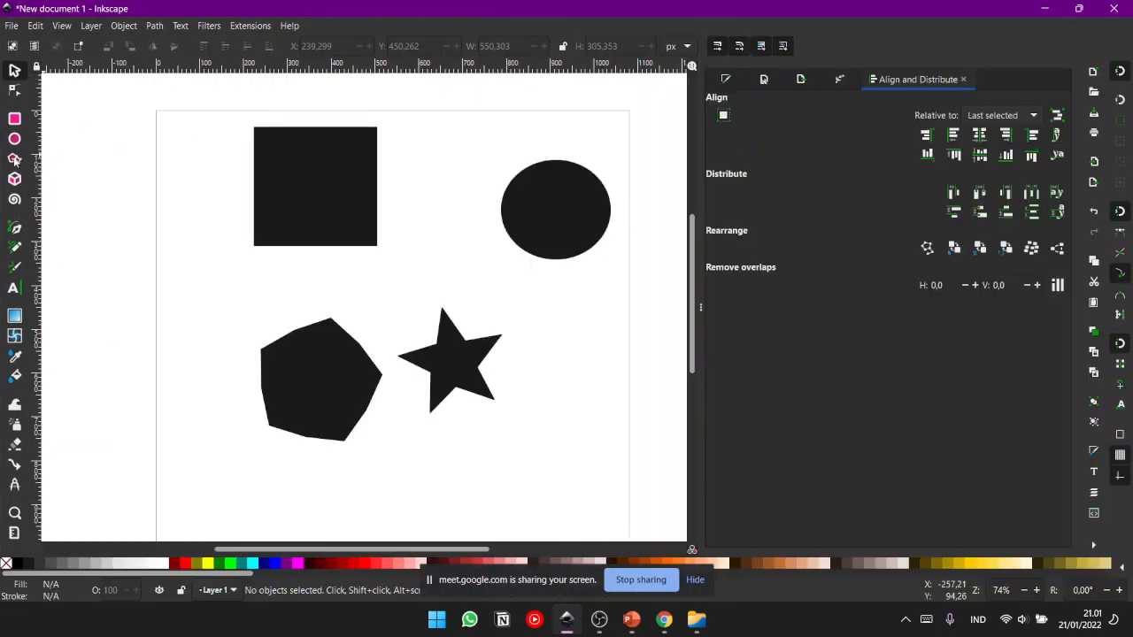
click(292, 177)
click(213, 156)
drag(185, 110, 624, 461)
drag(337, 197, 331, 245)
click(330, 241)
drag(517, 283, 491, 307)
- Select all four shapes with a selection box and delete them from the canvas
drag(114, 104, 686, 532)
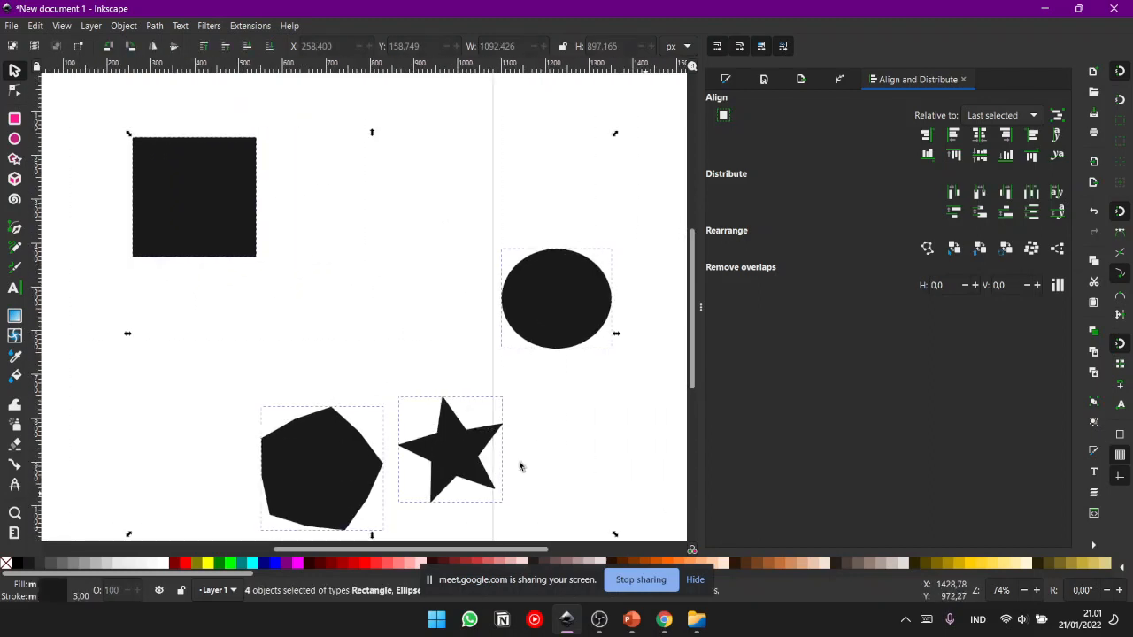
key(Delete)
scroll(386, 369, up, 2)
drag(387, 370, 427, 386)
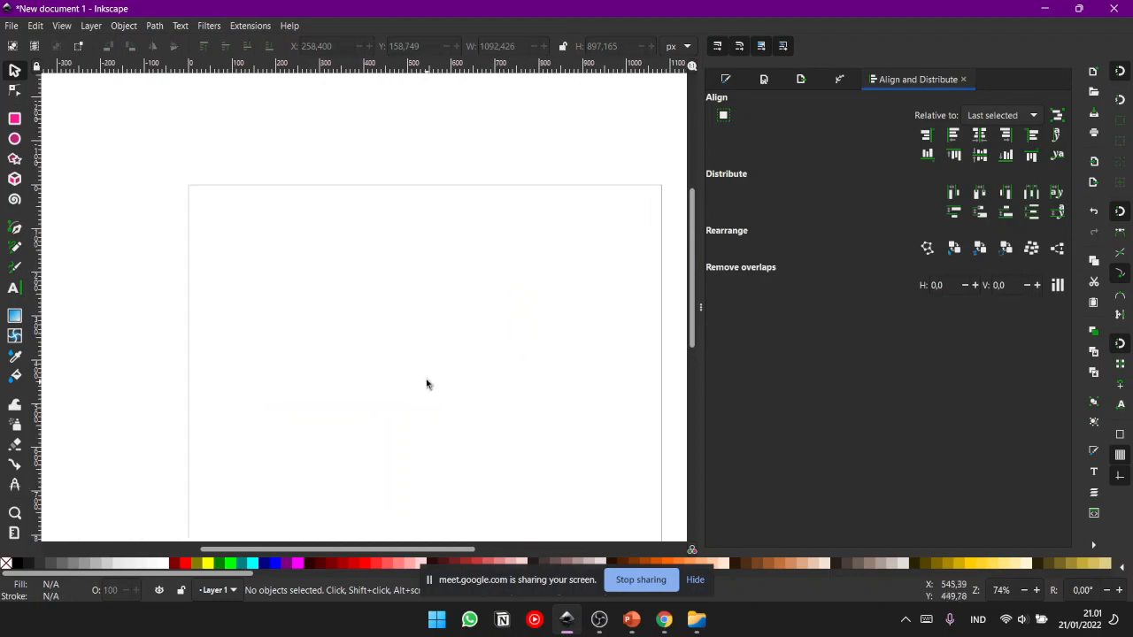
- Draw a wide rectangle about 918 by 214 px across the upper part of the page
click(15, 121)
scroll(232, 205, down, 3)
scroll(232, 205, right, 2)
drag(182, 146, 590, 243)
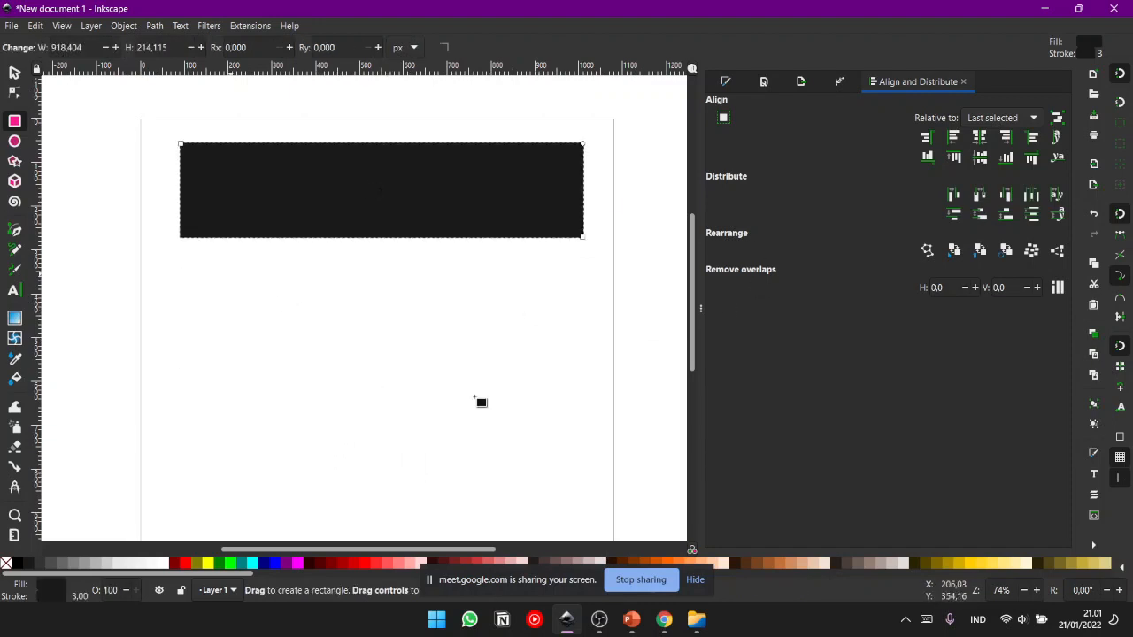
- Draw two overlapping rectangles below the wide one, about 661 by 323 px and about 451 by 230 px
drag(229, 274, 518, 414)
mouse_move(178, 255)
mouse_down()
mouse_move(209, 375)
mouse_move(433, 332)
mouse_move(377, 355)
mouse_up()
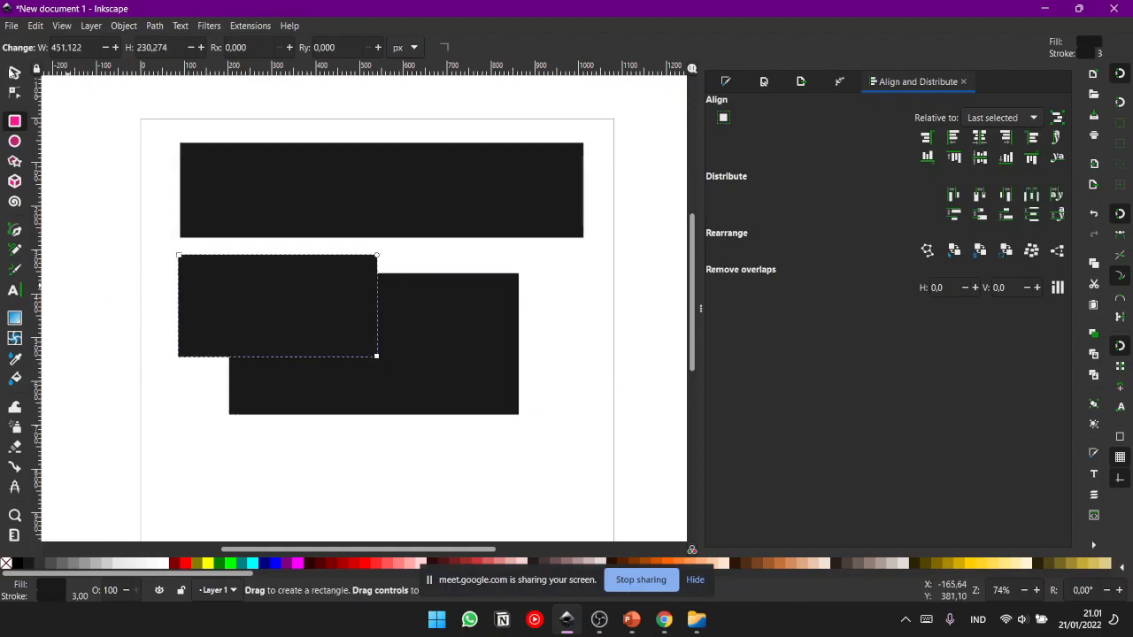
- Delete the two overlapping rectangles and the wide rectangle one after another to empty the page
key(s)
click(411, 321)
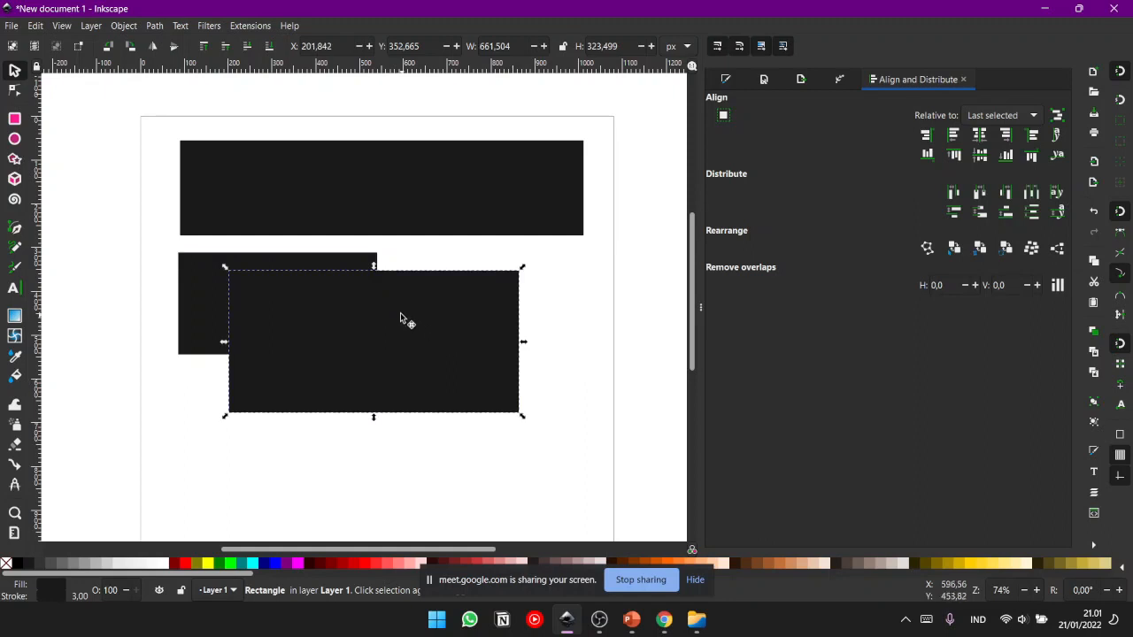
key(Delete)
key(Tab)
key(Delete)
click(458, 210)
key(Delete)
- Draw two constrained squares side by side in the upper page area, about 323 px and about 345 px wide
click(14, 121)
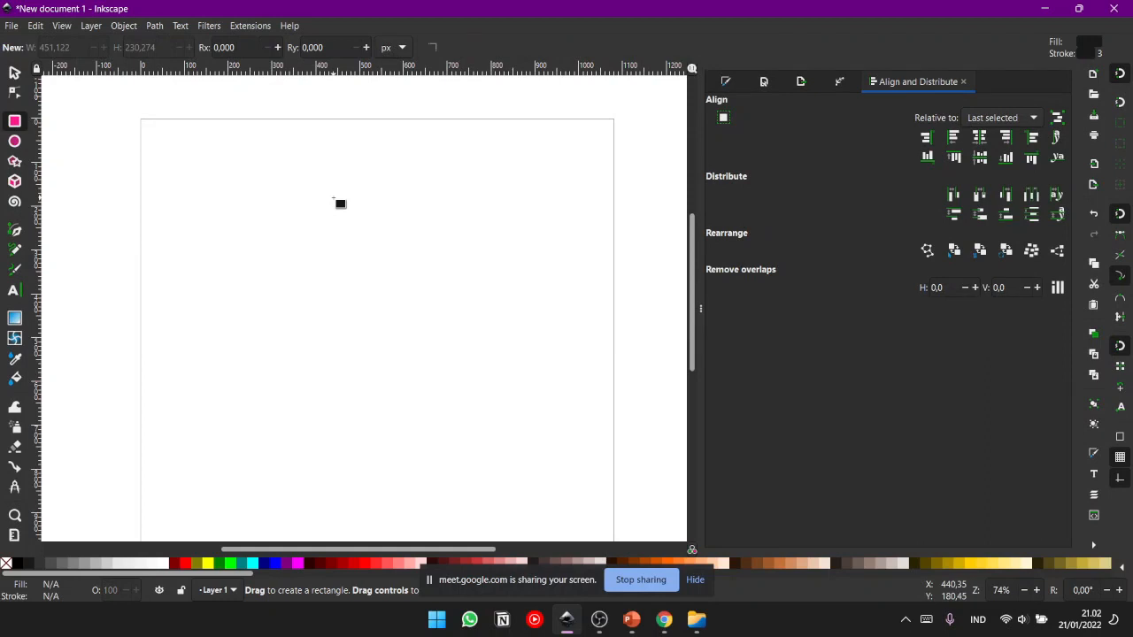
key(ctrl)
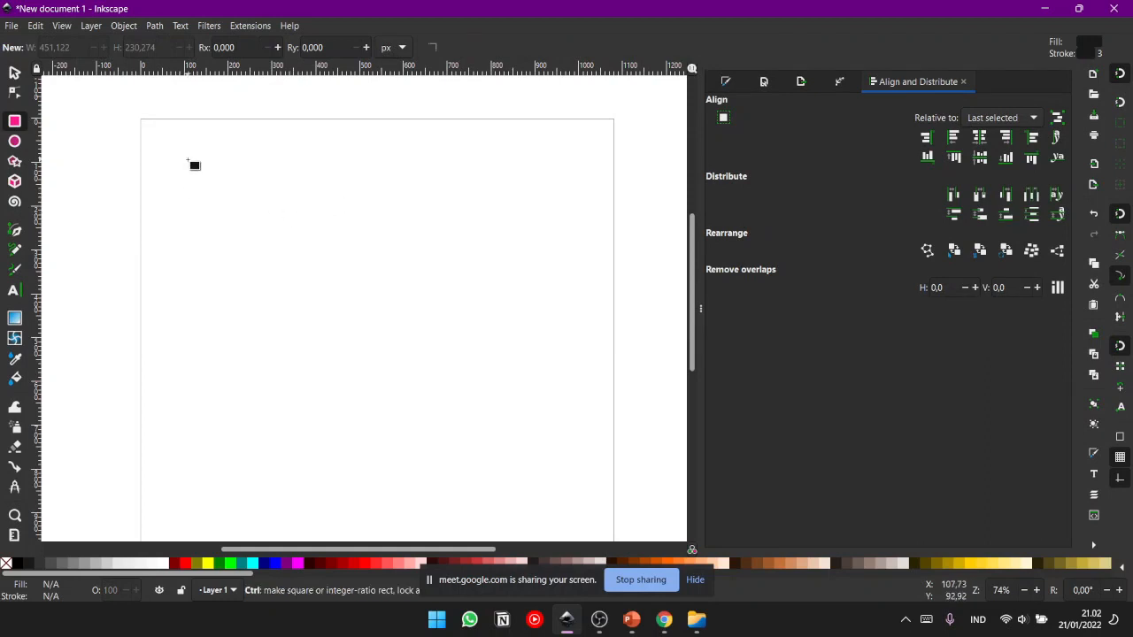
drag(197, 194, 336, 345)
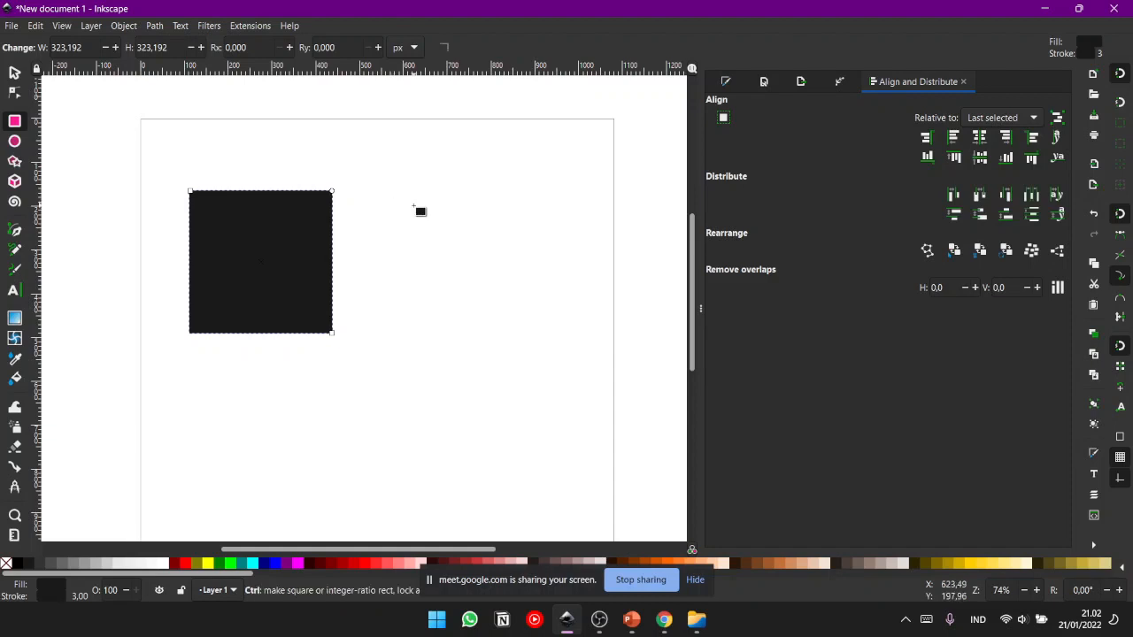
mouse_move(401, 211)
mouse_down()
mouse_move(473, 253)
mouse_move(474, 268)
mouse_move(462, 255)
mouse_move(514, 297)
mouse_move(492, 291)
mouse_move(529, 331)
mouse_move(484, 285)
mouse_move(512, 306)
mouse_up()
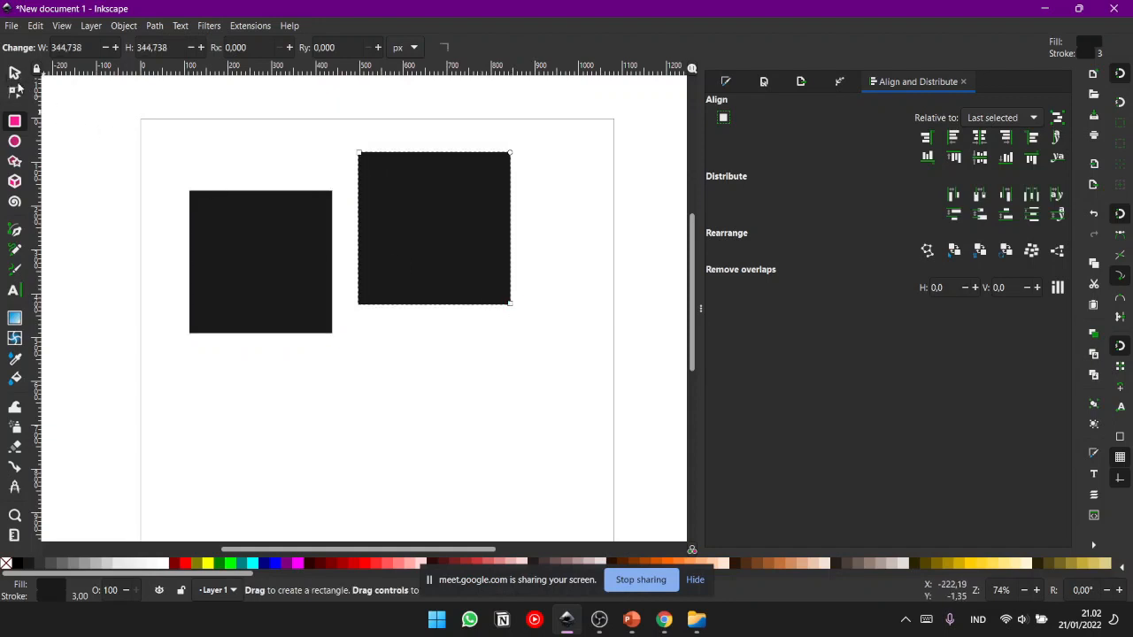
- Select the larger square and shrink it slightly around its centre, keeping its proportions
click(14, 75)
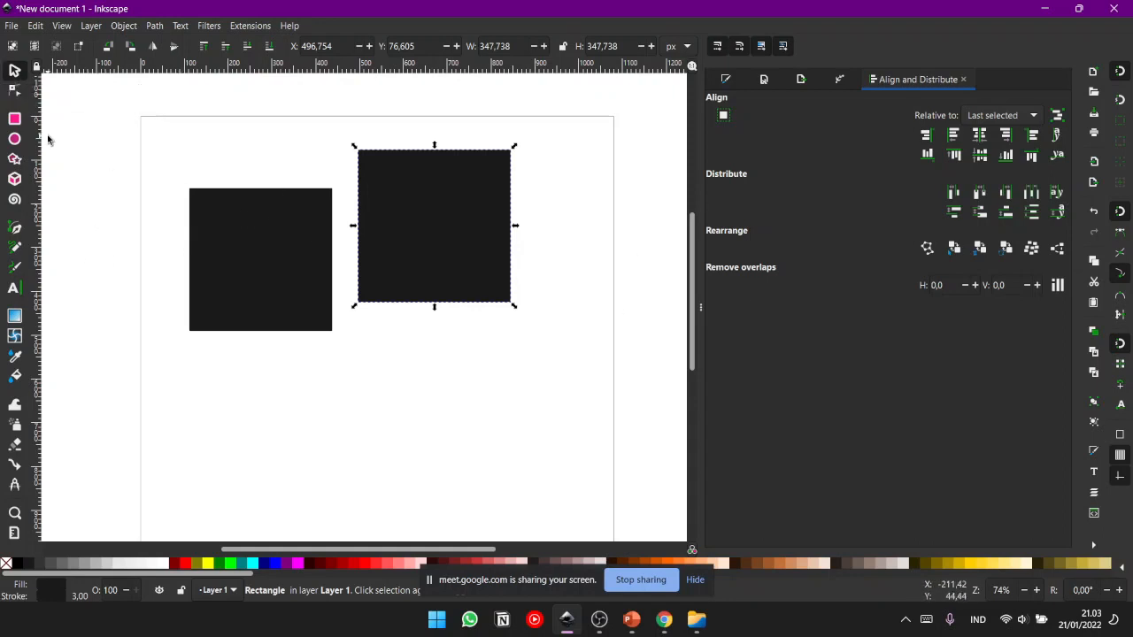
click(265, 159)
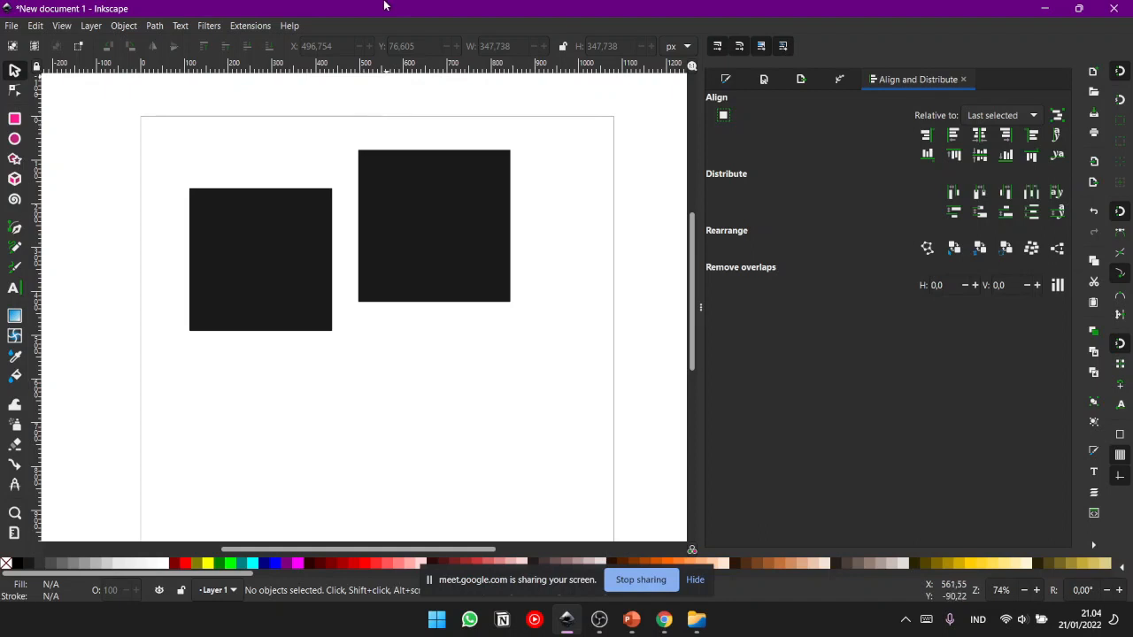
click(376, 211)
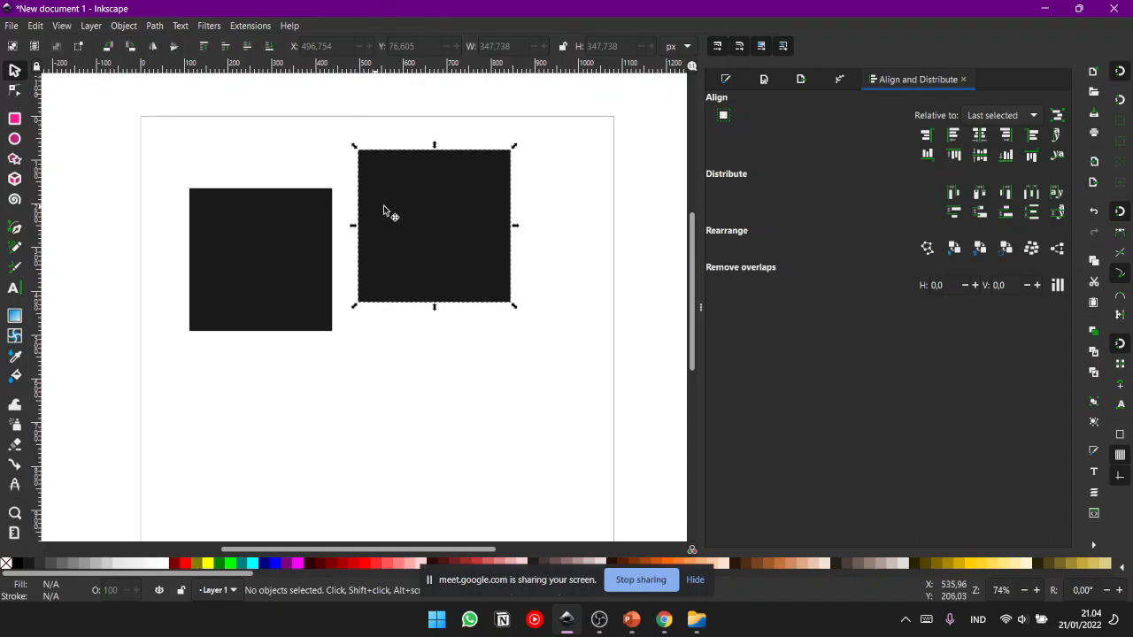
click(515, 189)
click(509, 191)
click(572, 167)
click(465, 182)
click(161, 140)
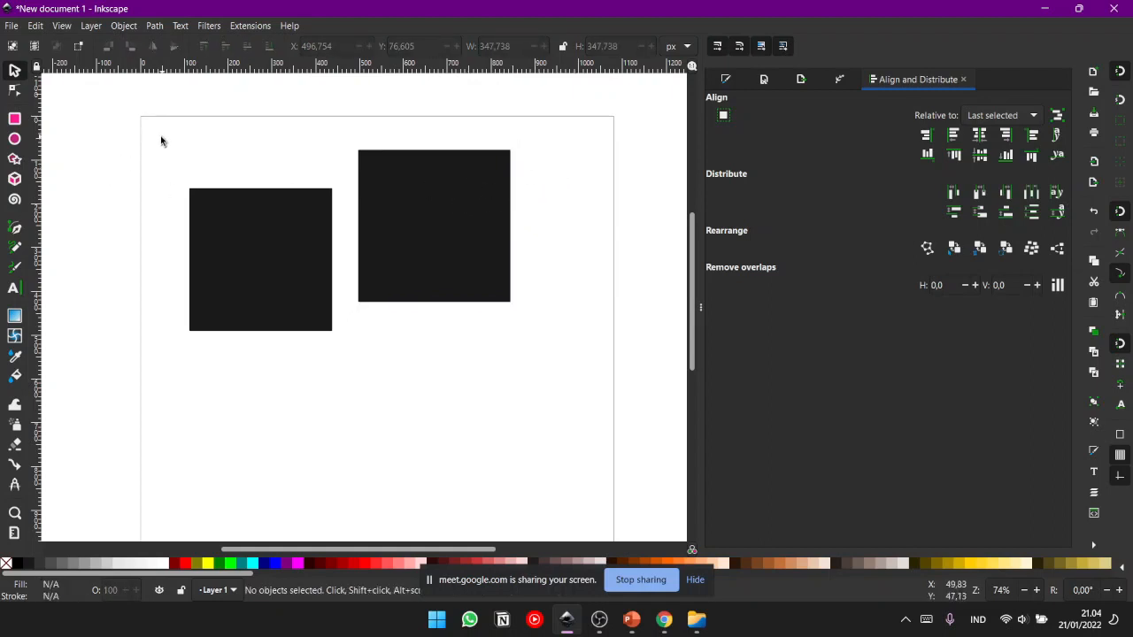
click(424, 192)
drag(516, 147, 511, 143)
click(532, 136)
- Draw a circle about 278 px wide below the squares and a circle about 156 px wide over the page's right edge
click(16, 139)
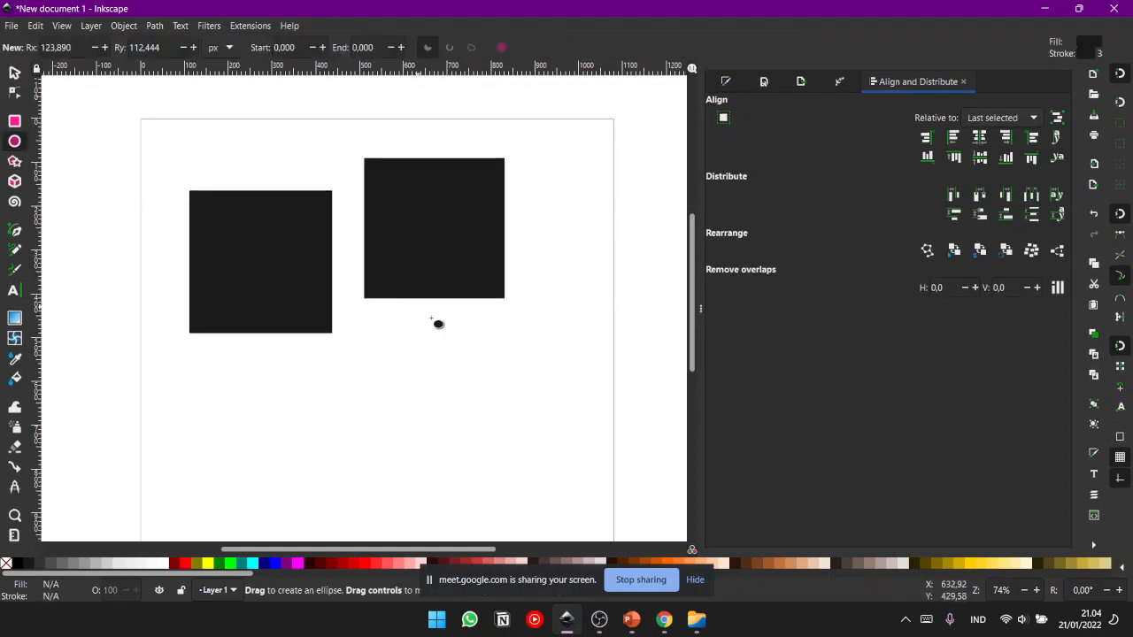
drag(420, 363, 549, 486)
drag(549, 168, 625, 245)
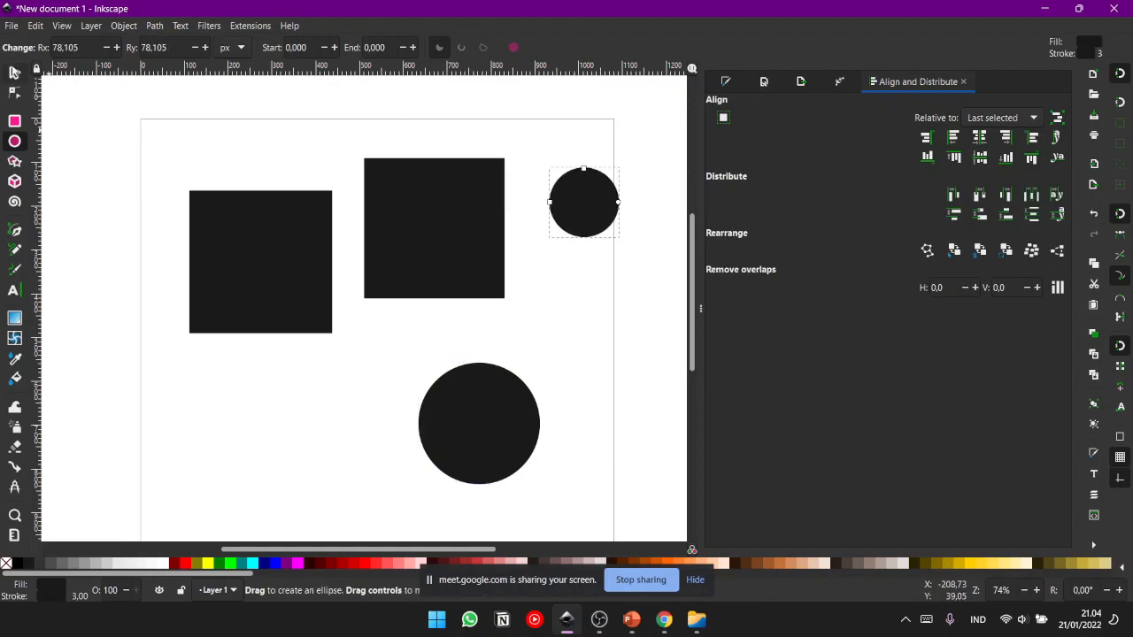
- Select the small and large circles in turn with the Selector tool, and clear the selection
click(14, 71)
click(217, 113)
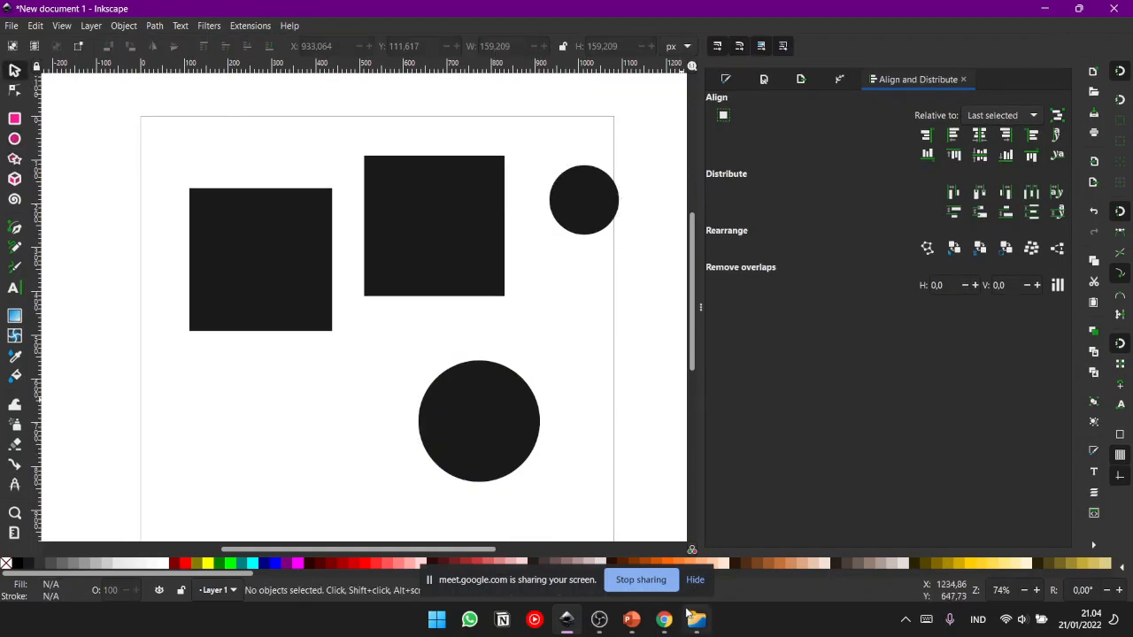
click(582, 212)
click(599, 365)
click(531, 399)
click(576, 212)
click(550, 305)
click(588, 183)
click(509, 414)
click(577, 414)
- Switch to the Google Meet window in Chrome to check the call, and return to Inkscape
click(664, 621)
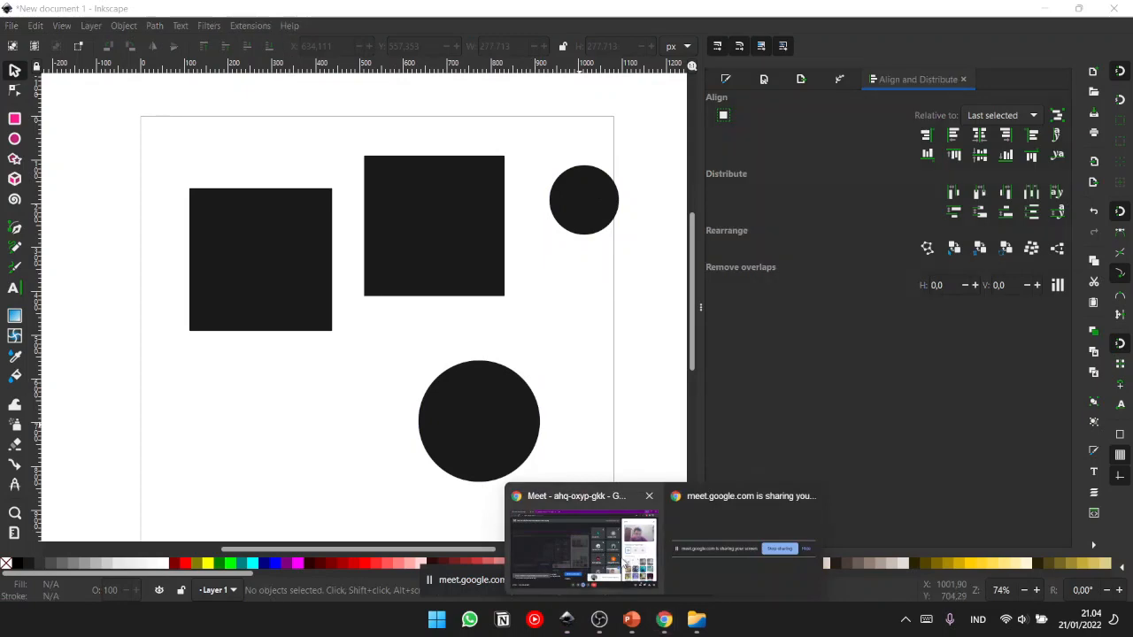
click(586, 554)
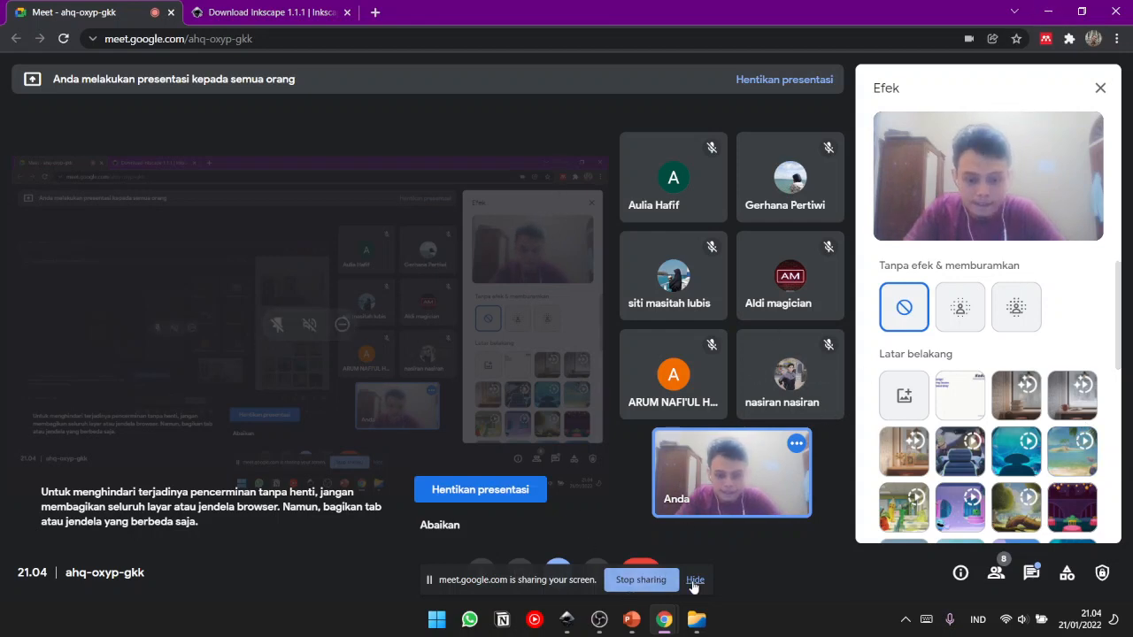
click(583, 625)
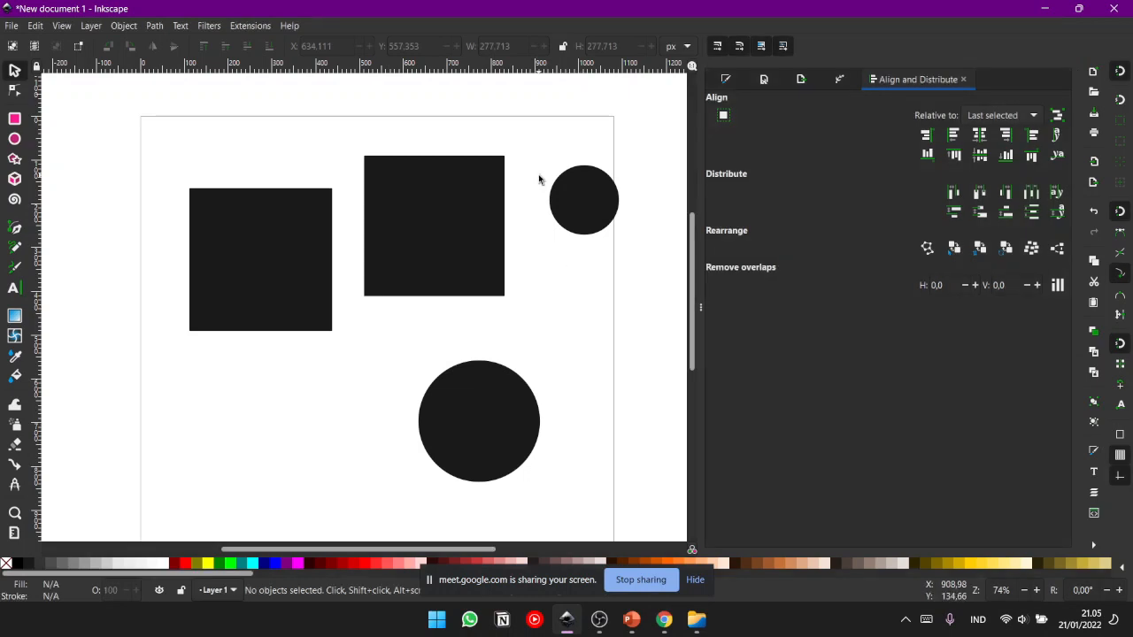
- Delete the upper middle square and the small circle on the page's right edge
drag(566, 306, 568, 312)
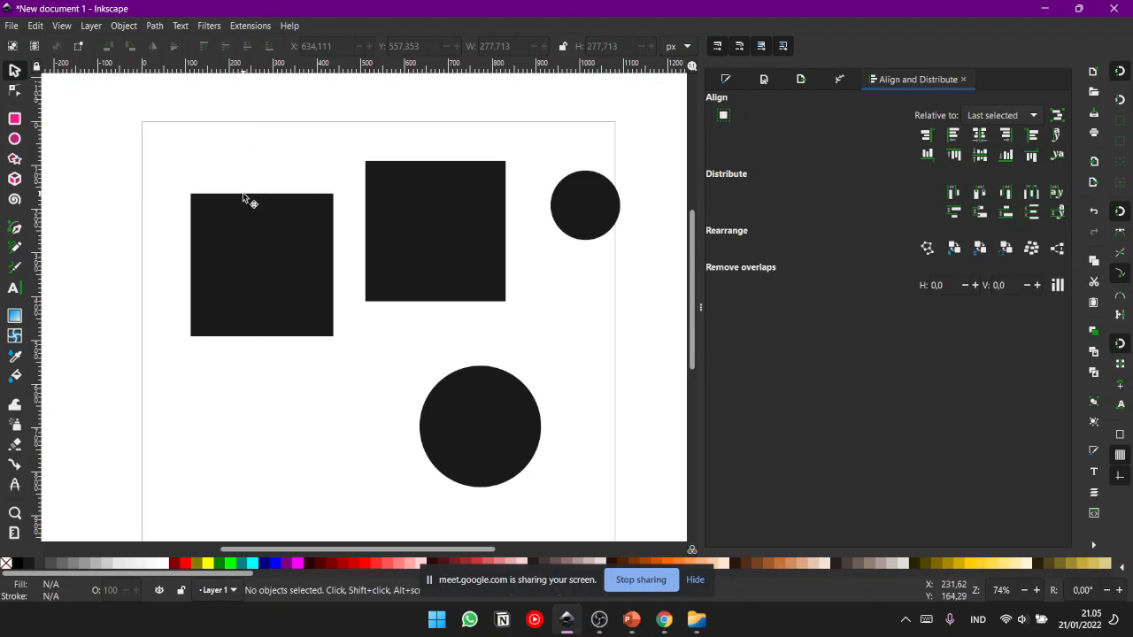
click(376, 232)
drag(510, 158, 514, 156)
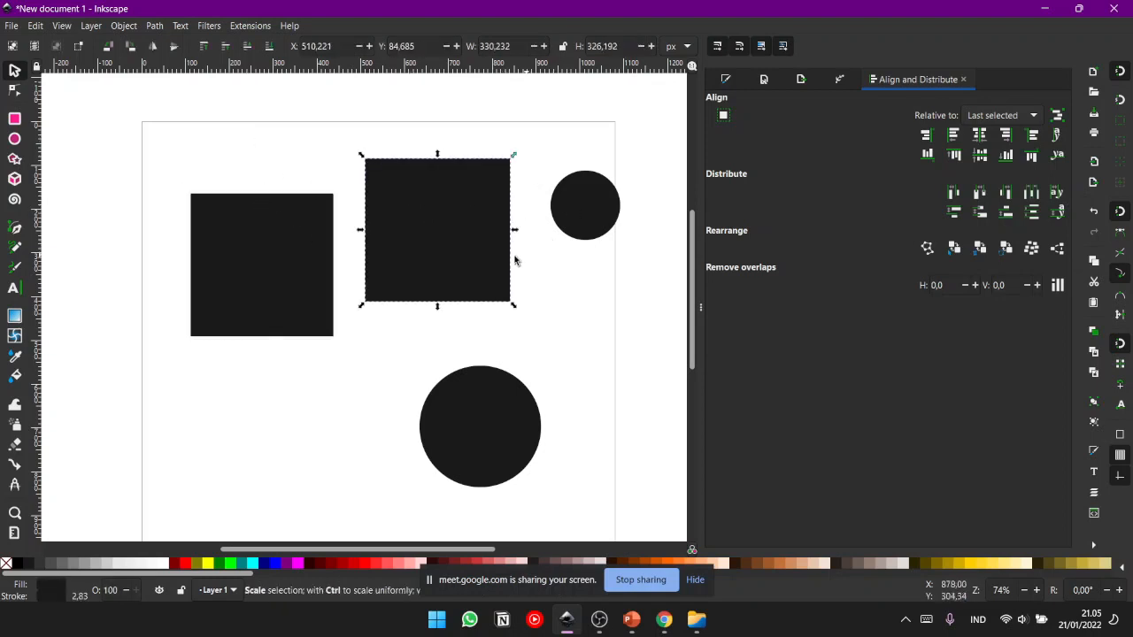
key(Delete)
click(574, 228)
key(Delete)
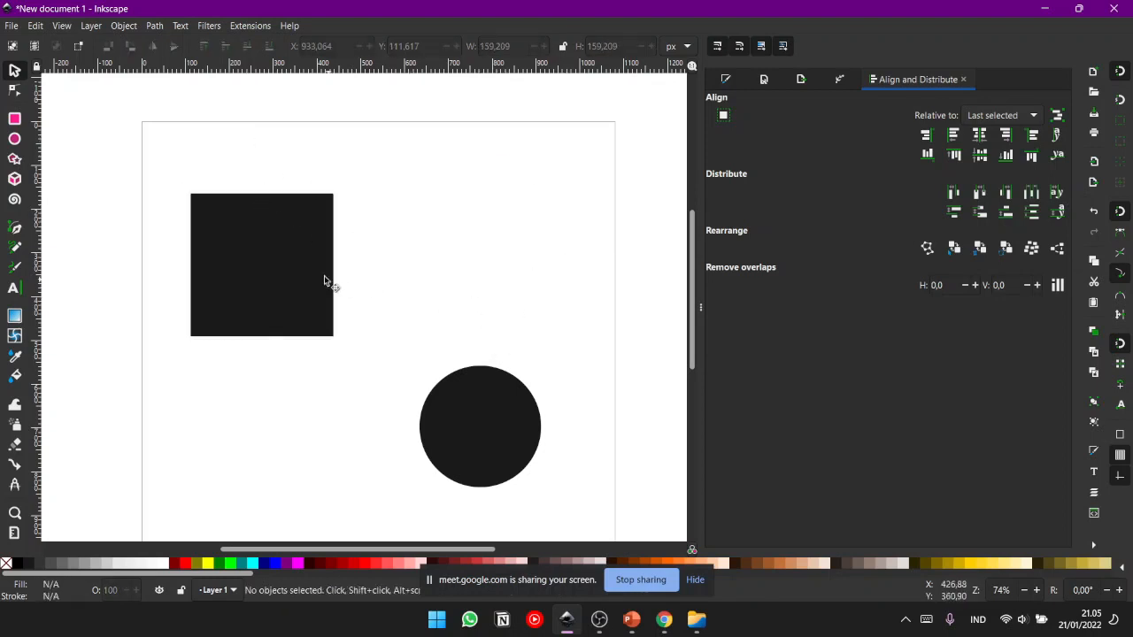
- Move the remaining square to about X 60, Y 48 px and the circle beside it to about X 447, Y 71 px
drag(206, 196, 183, 145)
drag(481, 438, 395, 225)
click(222, 296)
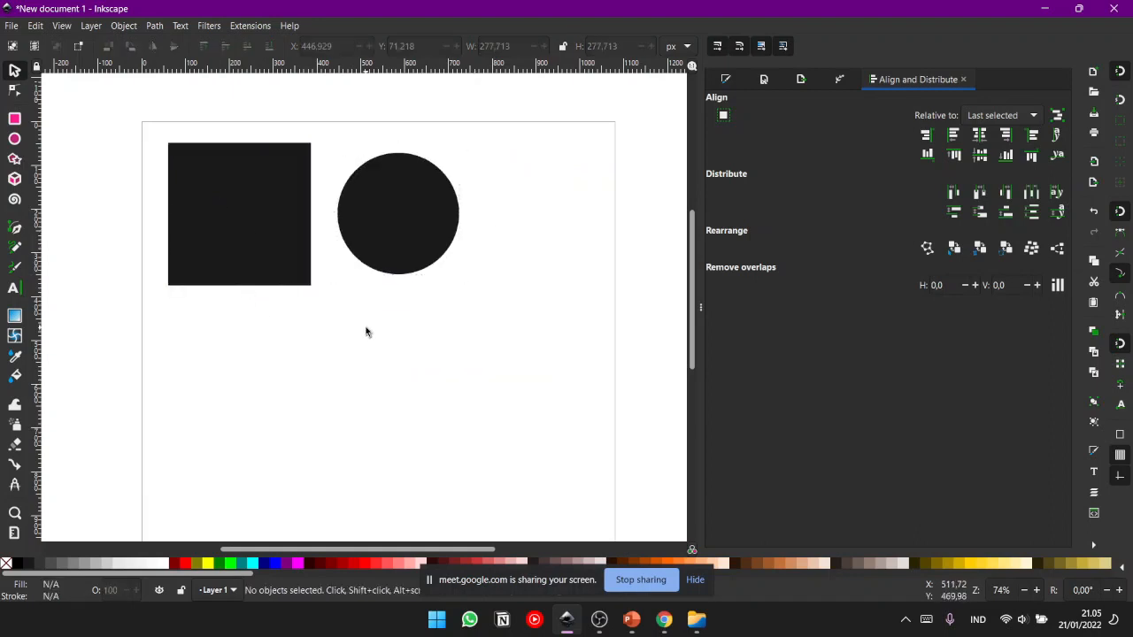
- Alternate the selection between the square and the circle, and move the circle right to about X 893, Y 74 px
drag(383, 352, 394, 306)
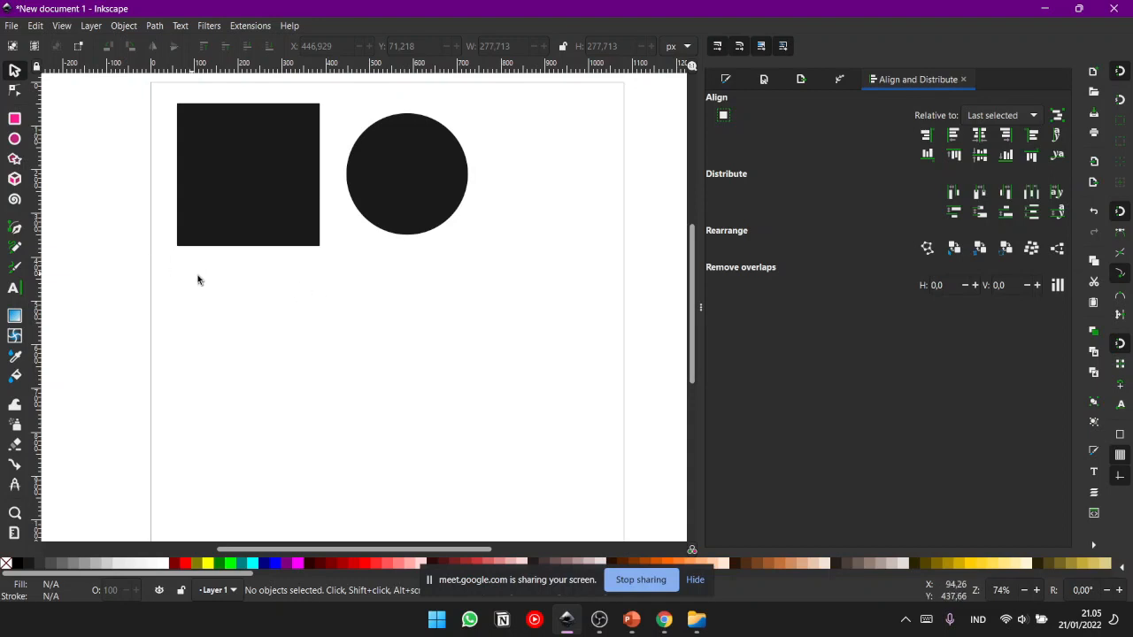
drag(444, 215, 468, 261)
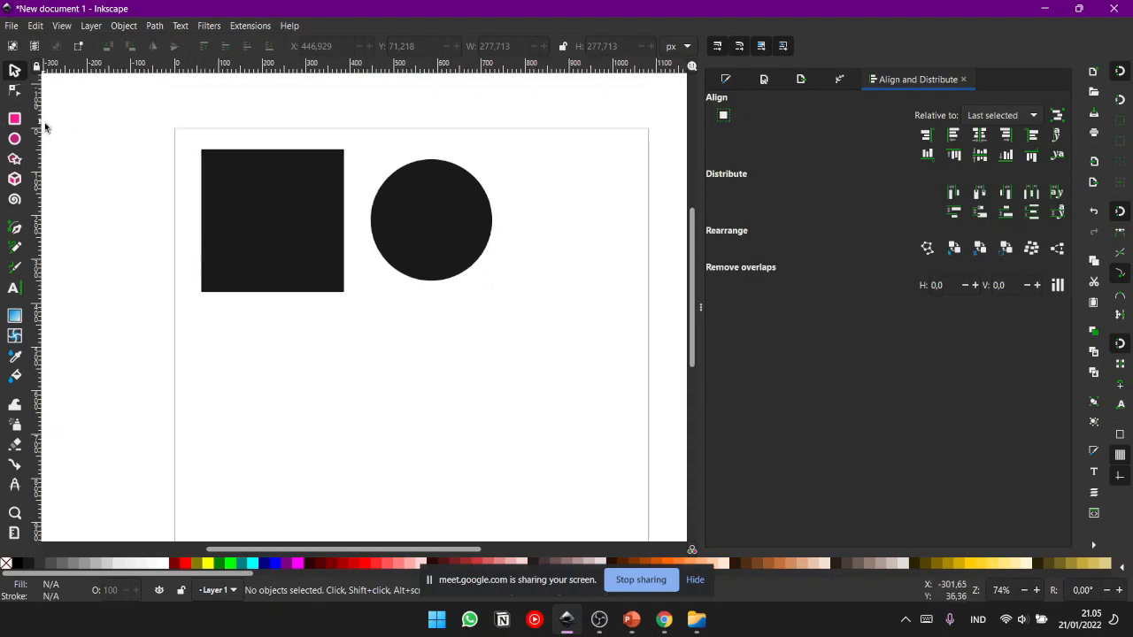
click(323, 209)
click(324, 193)
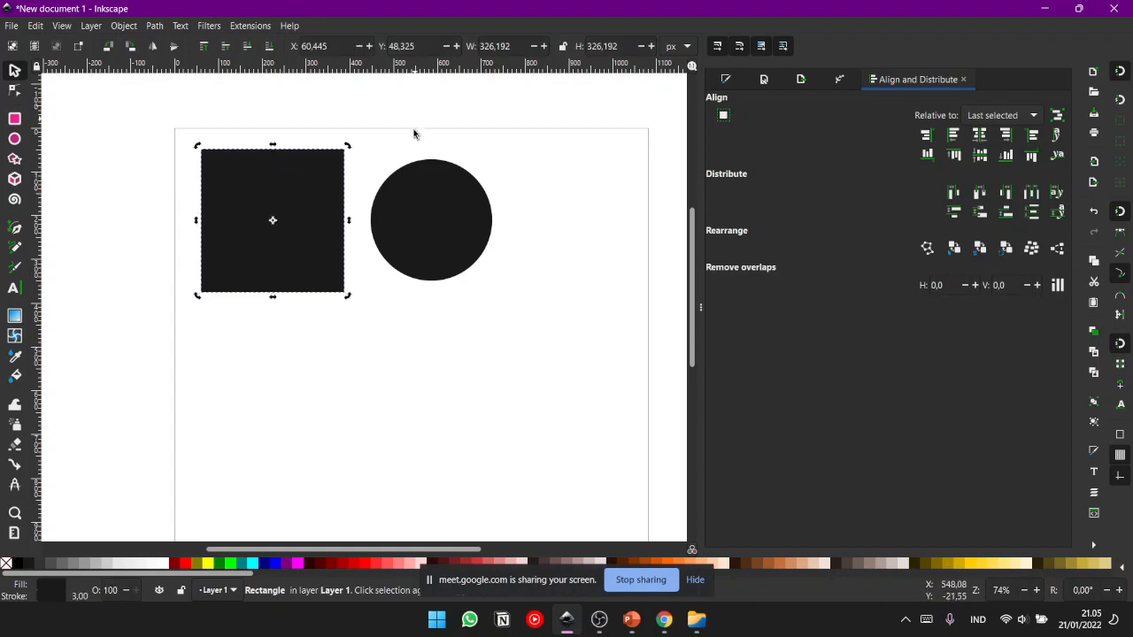
click(414, 121)
click(314, 191)
click(456, 218)
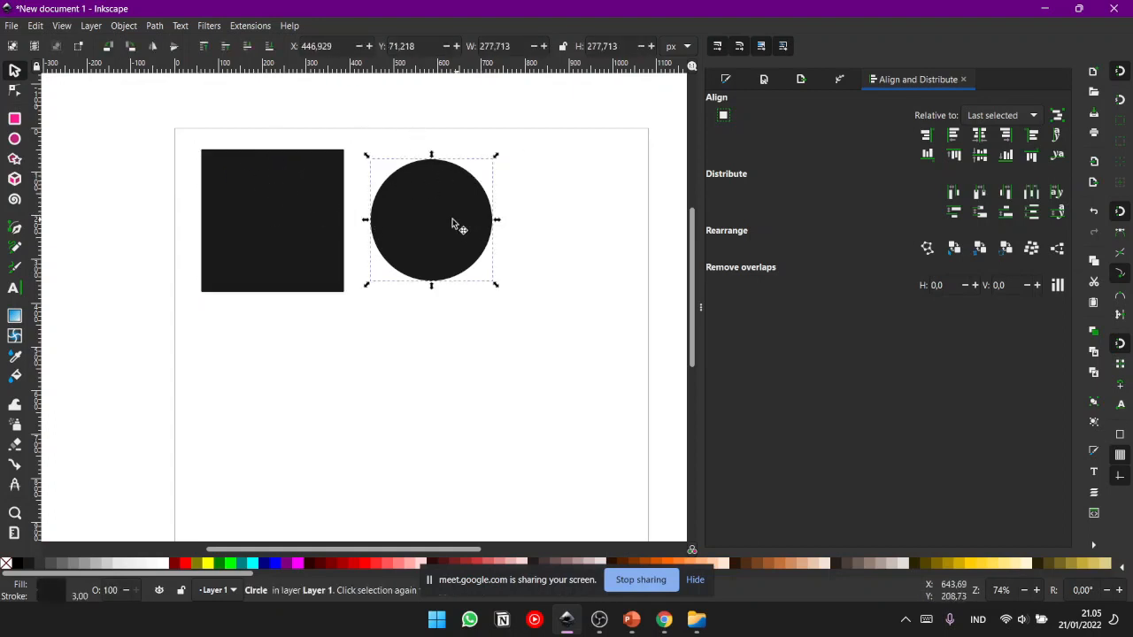
click(293, 207)
click(442, 214)
drag(443, 214, 637, 219)
click(522, 218)
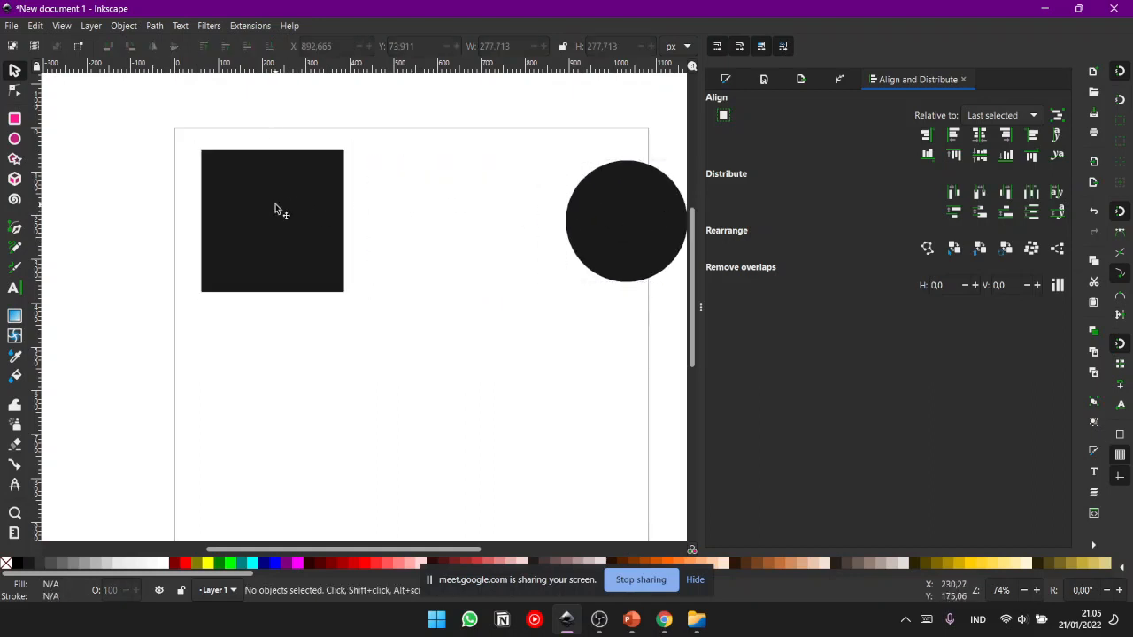
- Scale the square up proportionally from its lower-right corner to about 387 px, and deselect it
click(281, 213)
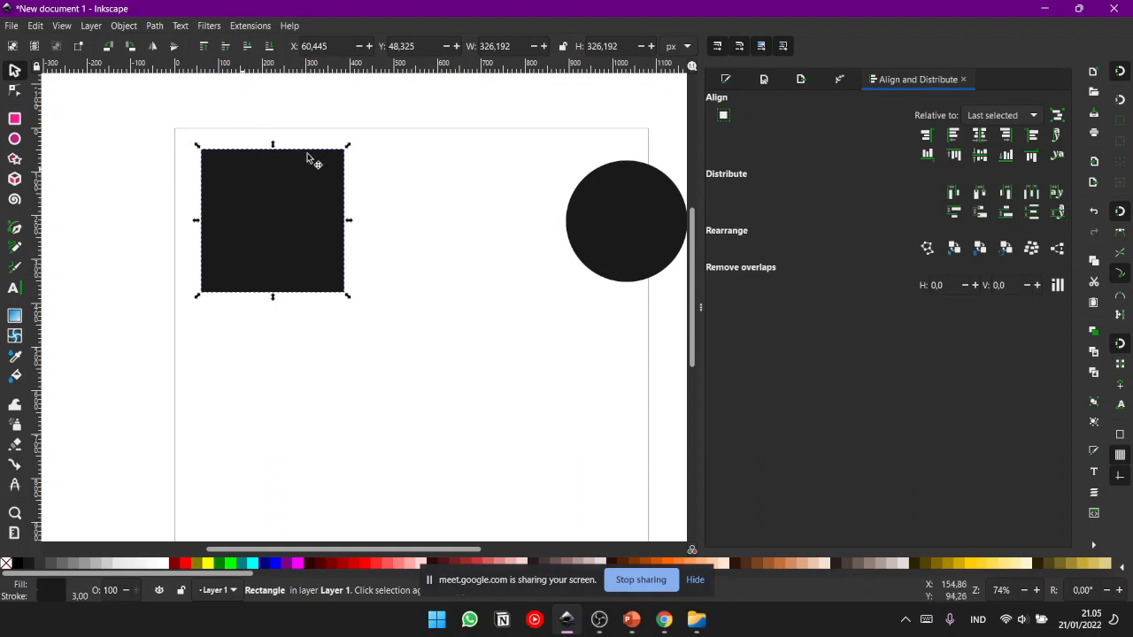
drag(350, 302, 227, 265)
drag(383, 331, 376, 360)
click(474, 312)
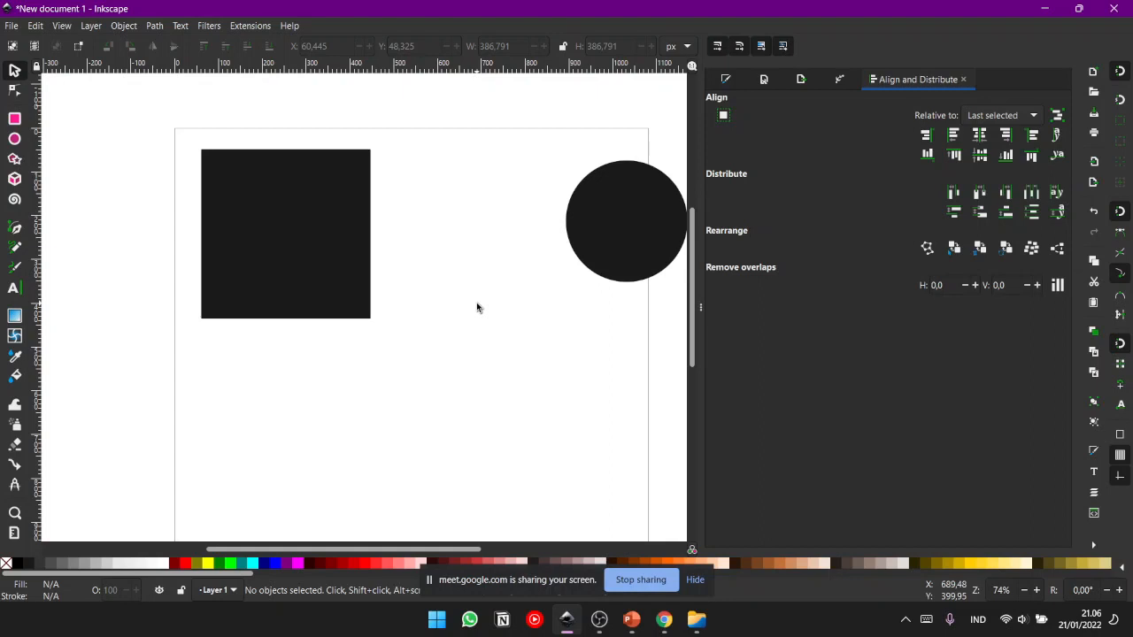
- Scale the square down proportionally from its lower-right corner to about 297 px, and deselect it
click(312, 258)
click(478, 323)
click(258, 255)
drag(373, 323, 358, 301)
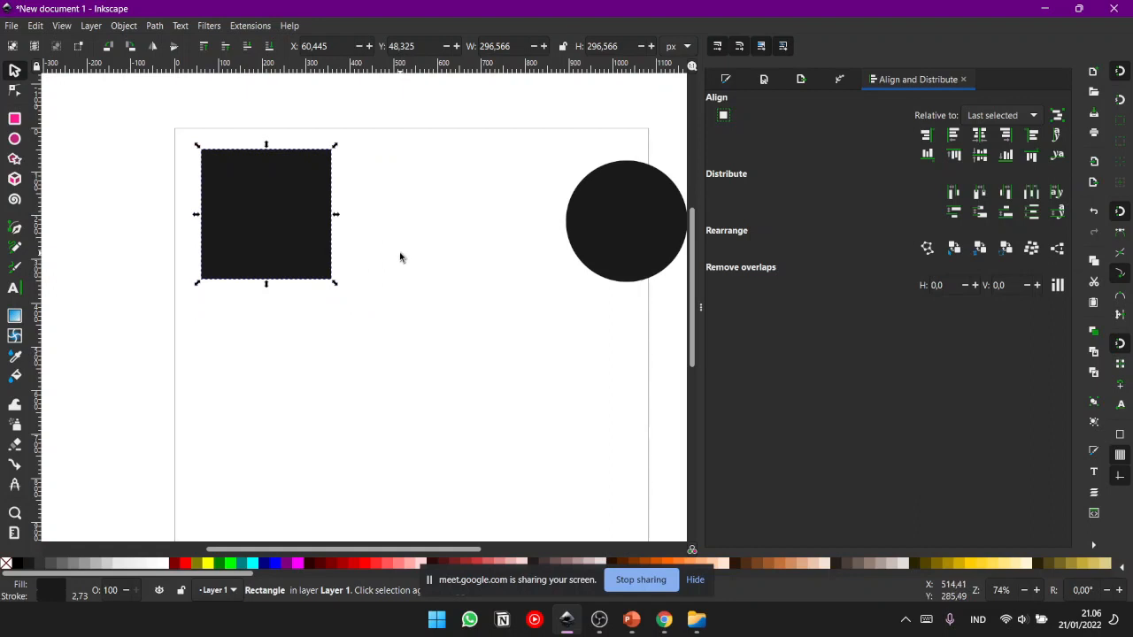
click(399, 255)
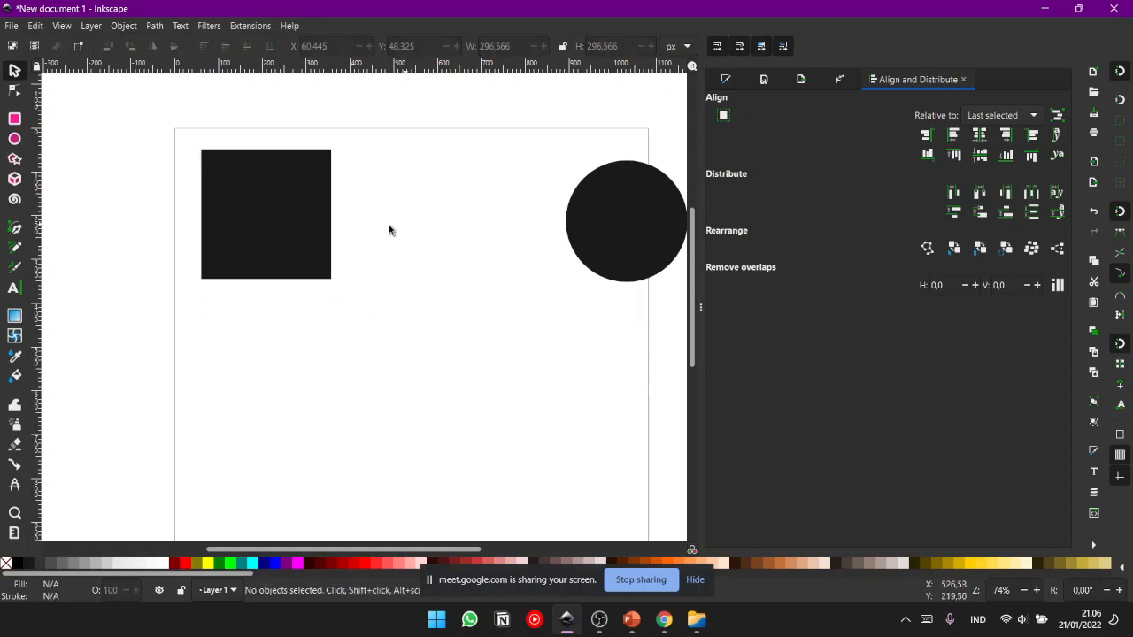
- Enlarge the square proportionally around its centre to about 370 px
click(257, 212)
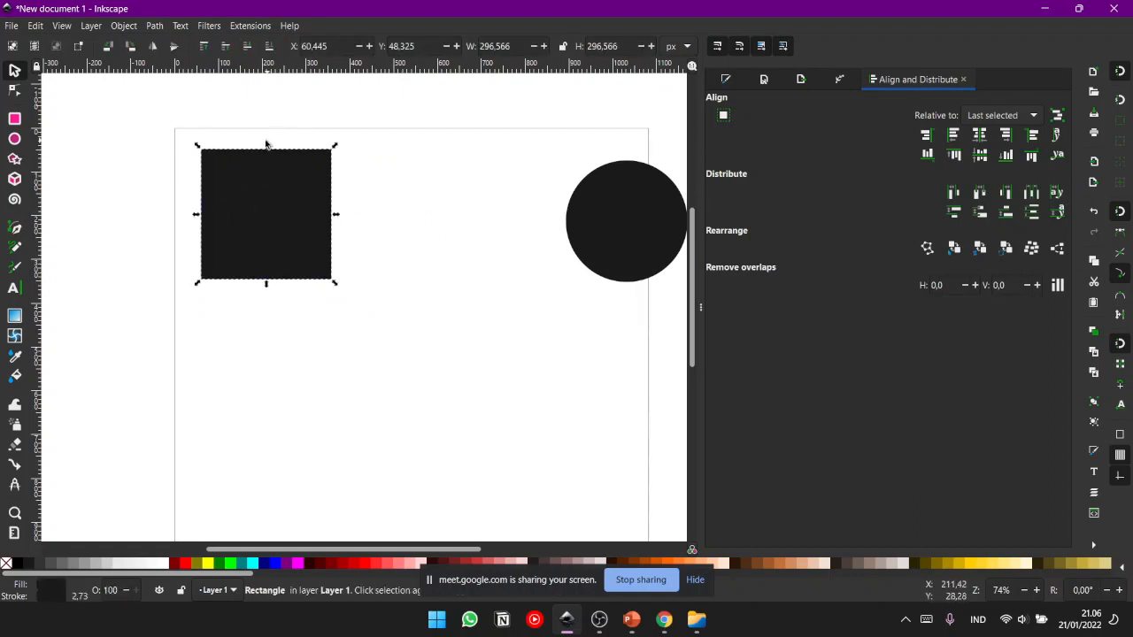
drag(336, 218, 278, 311)
click(400, 250)
click(298, 218)
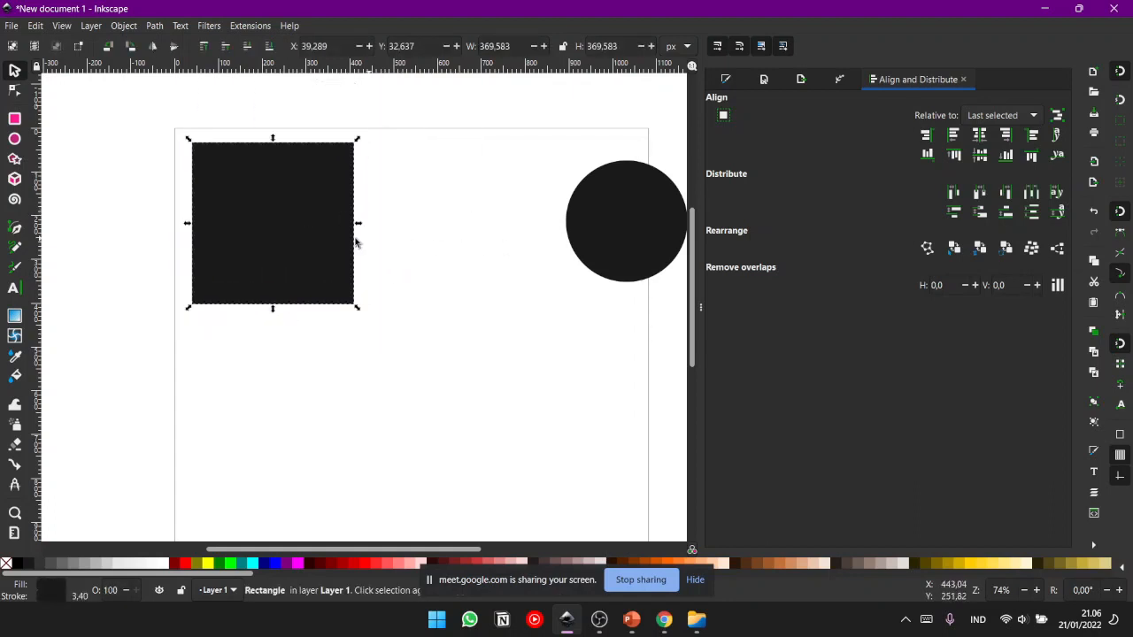
- Rotate the square around its centre, and move the circle left beside it and rotate it
click(297, 211)
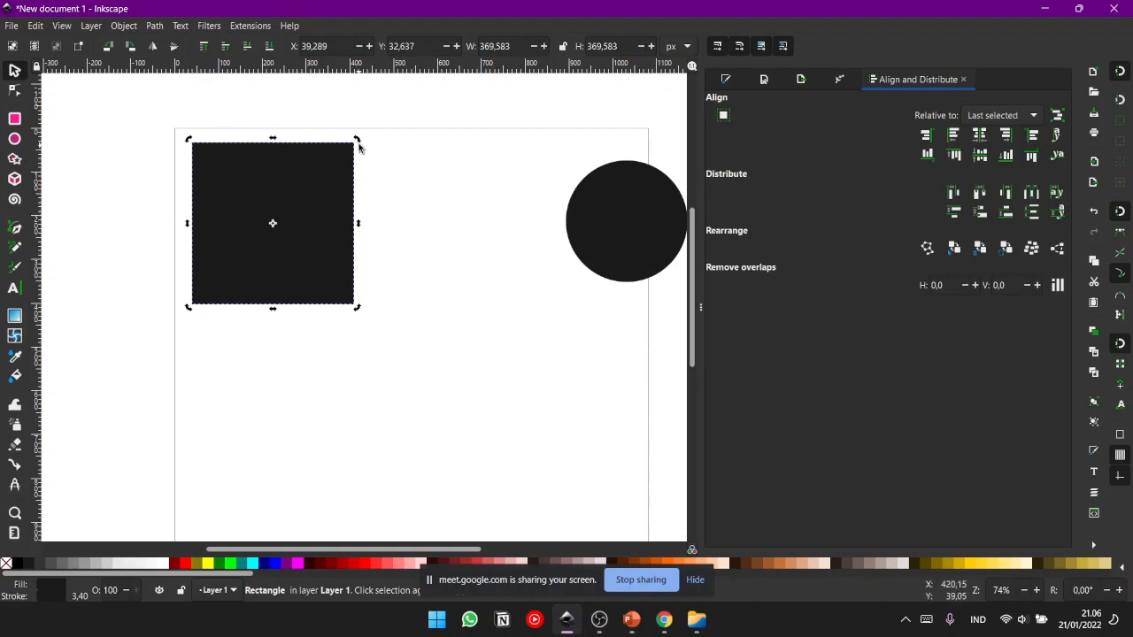
drag(359, 143, 493, 299)
drag(625, 228, 505, 234)
click(513, 222)
drag(539, 175, 478, 142)
click(632, 174)
- Select the tilted square again and rotate it further around its centre
click(298, 196)
click(335, 205)
drag(376, 120, 393, 211)
click(355, 191)
click(346, 194)
- Undo the rotations of the square and the move of the circle
key(ctrl+z)
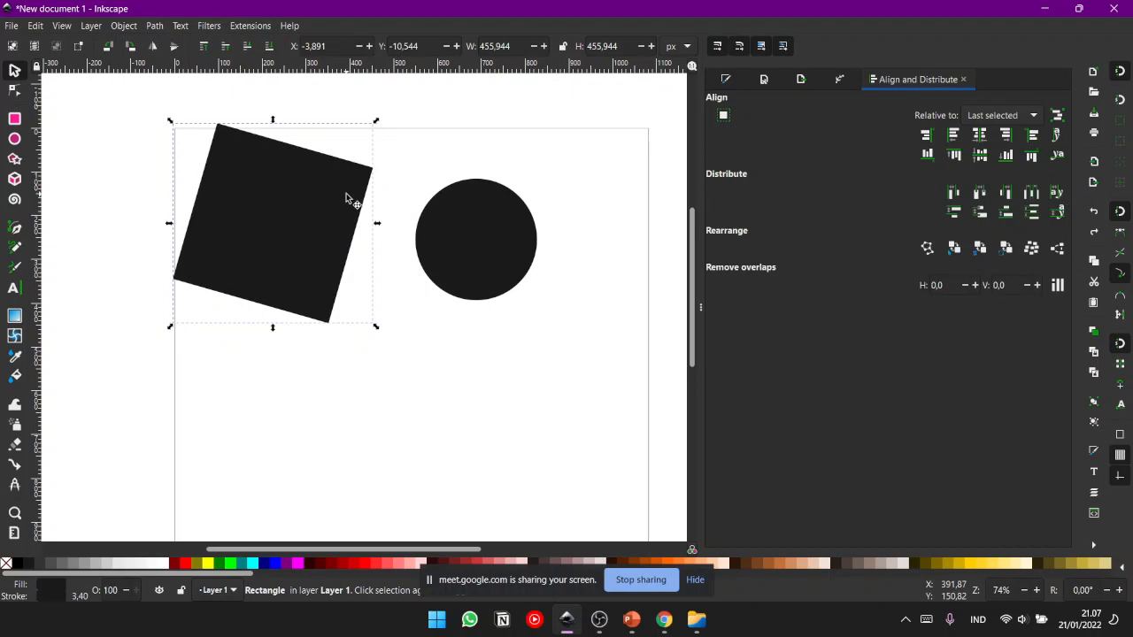
key(ctrl+z)
key(ctrl+z)
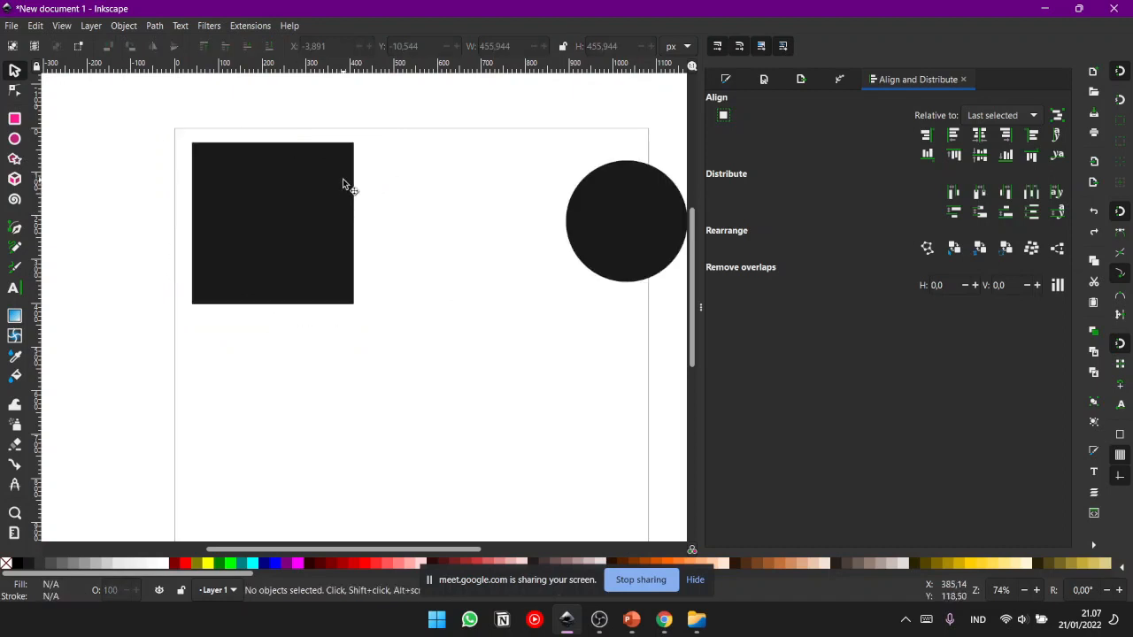
- Try rotating the square around its centre in snapped angle steps, and cancel the rotation
click(344, 182)
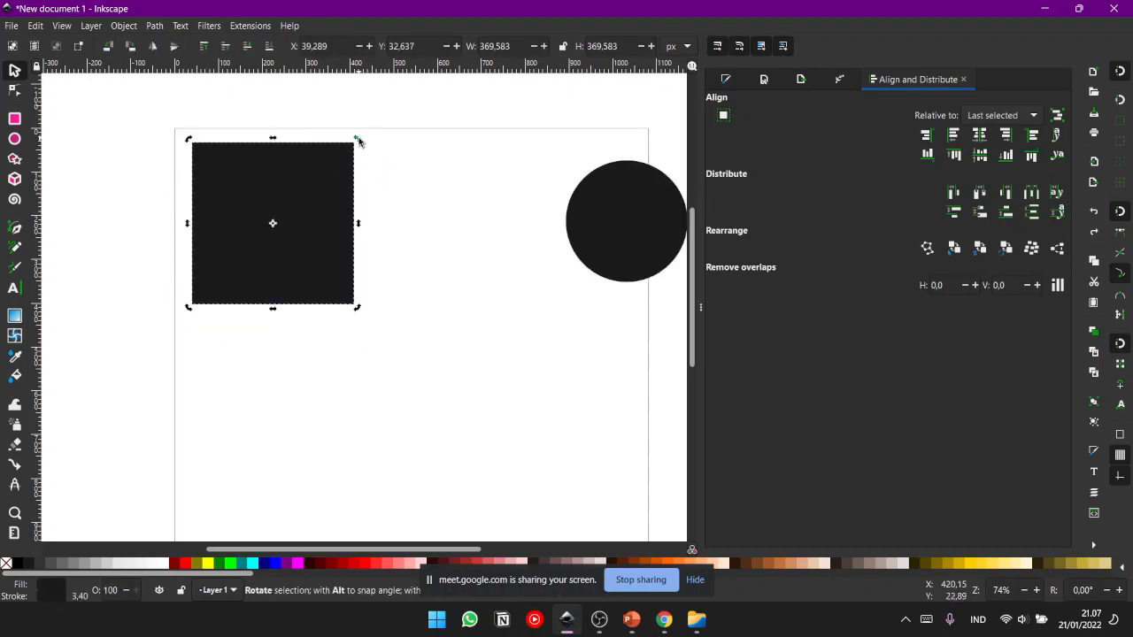
key(ctrl)
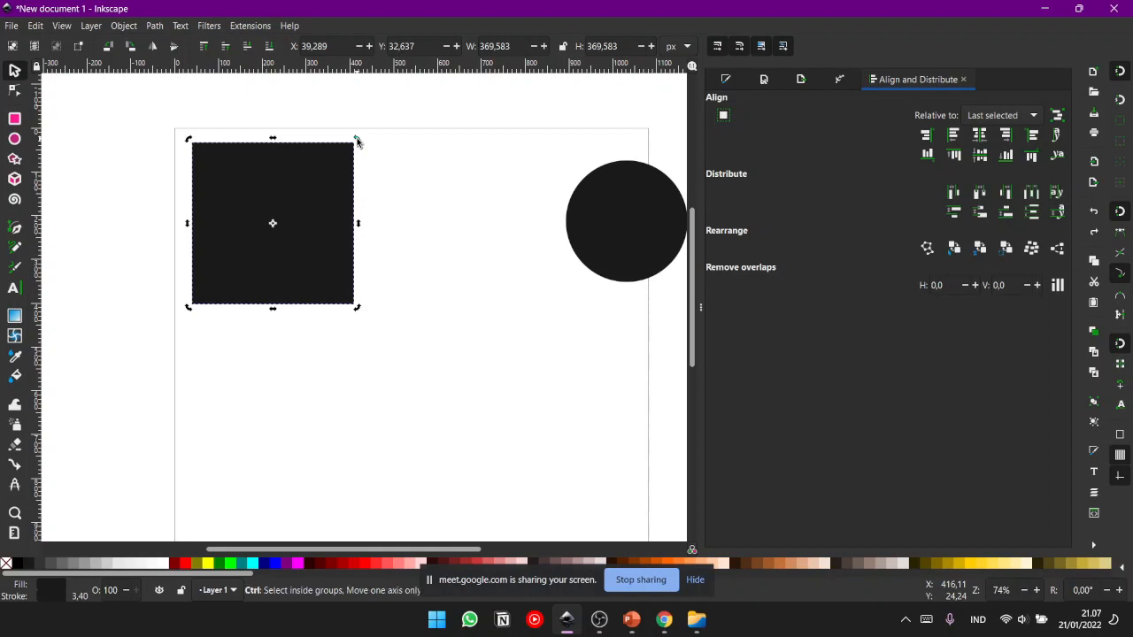
drag(356, 139, 387, 245)
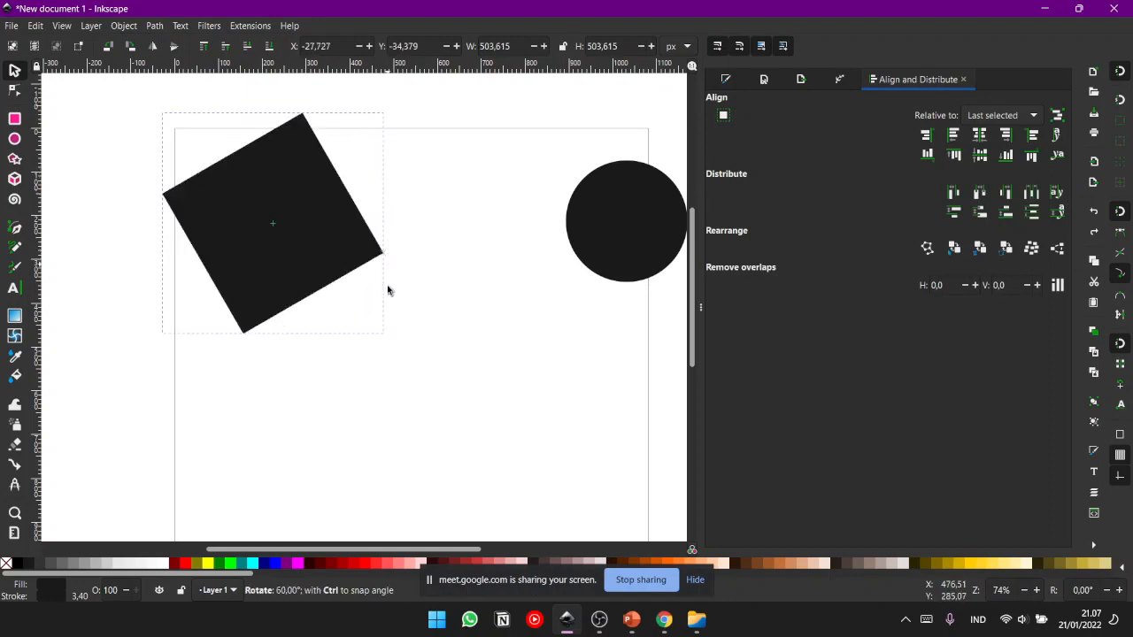
drag(387, 285, 365, 340)
drag(394, 270, 388, 133)
key(Escape)
- Stretch the square horizontally into a rectangle about 638 px wide
click(335, 226)
drag(361, 222, 444, 250)
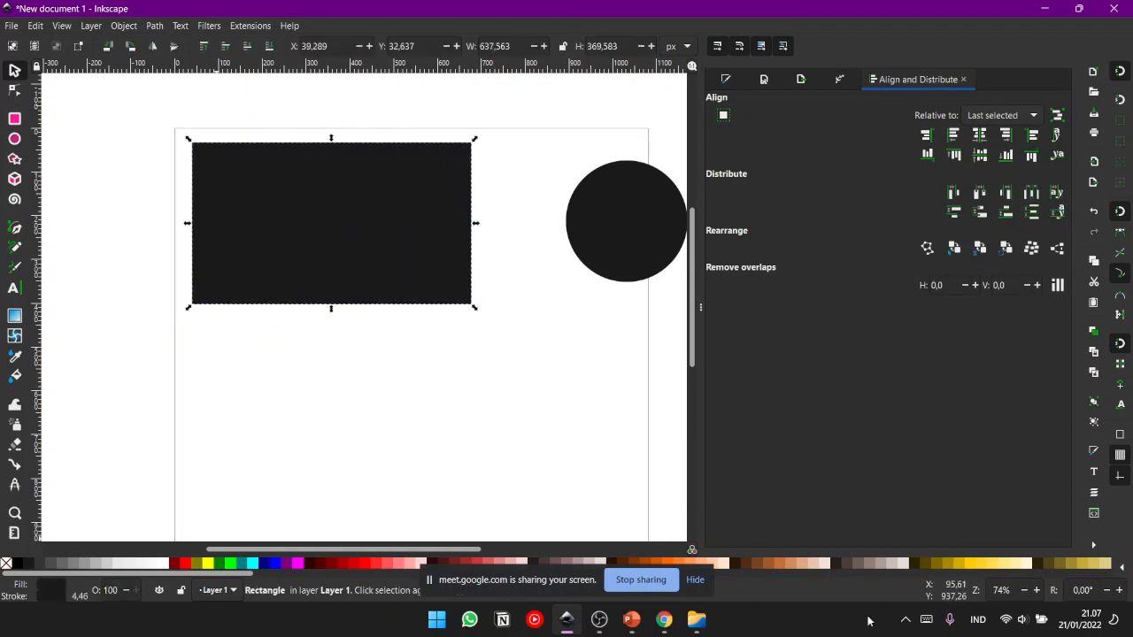
click(533, 406)
- Fill the rectangle with yellow #FFCC00 and remove its outline
click(438, 265)
shift+click(7, 563)
click(526, 228)
click(389, 220)
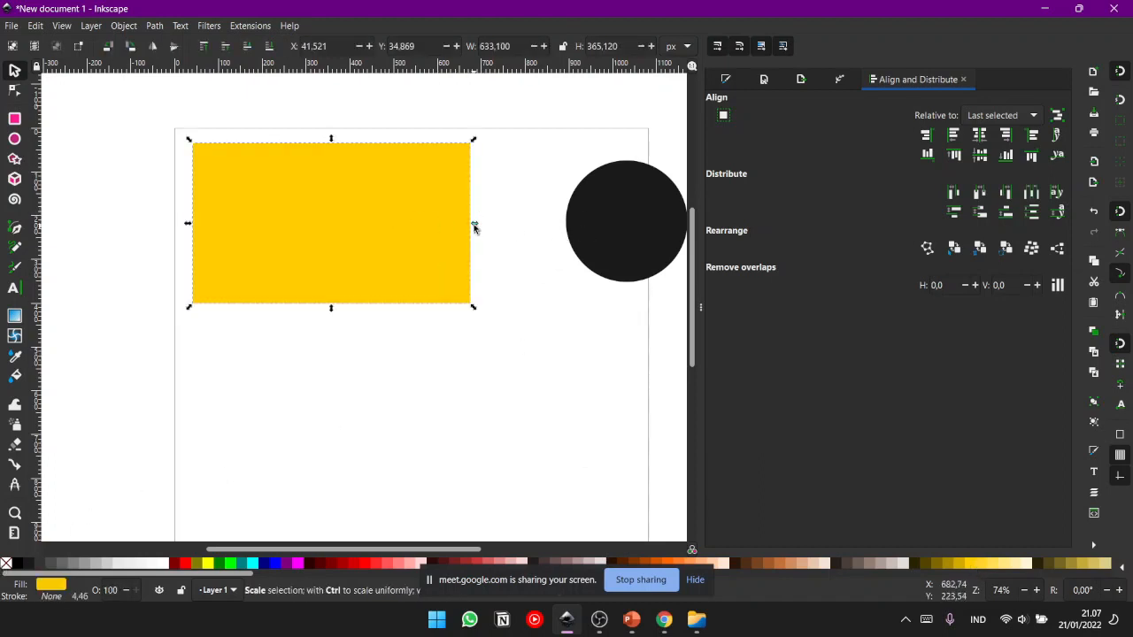
- Rotate the yellow rectangle 30° clockwise around its centre with angle snapping, and rotate it back by -30°
click(440, 185)
drag(474, 141, 510, 242)
click(532, 314)
click(462, 265)
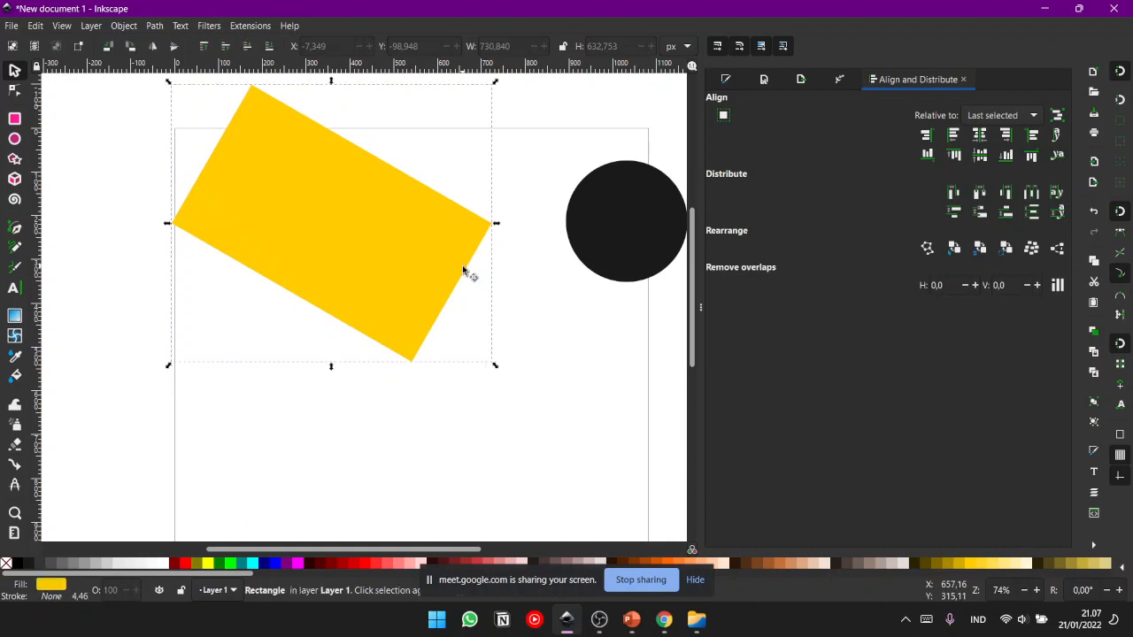
click(405, 252)
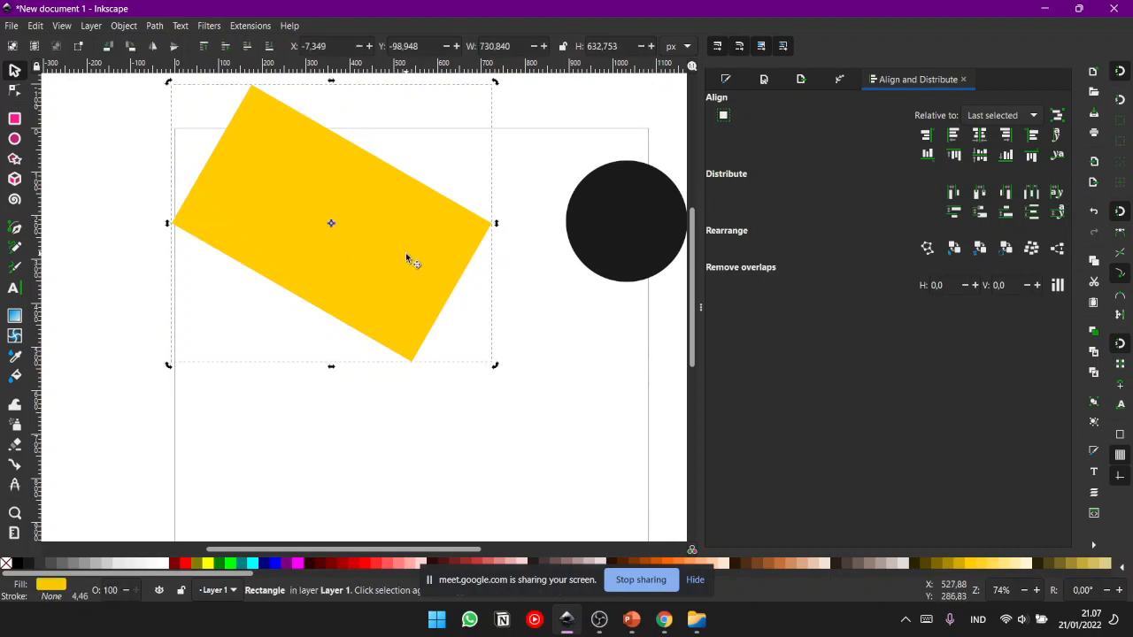
drag(509, 359, 551, 274)
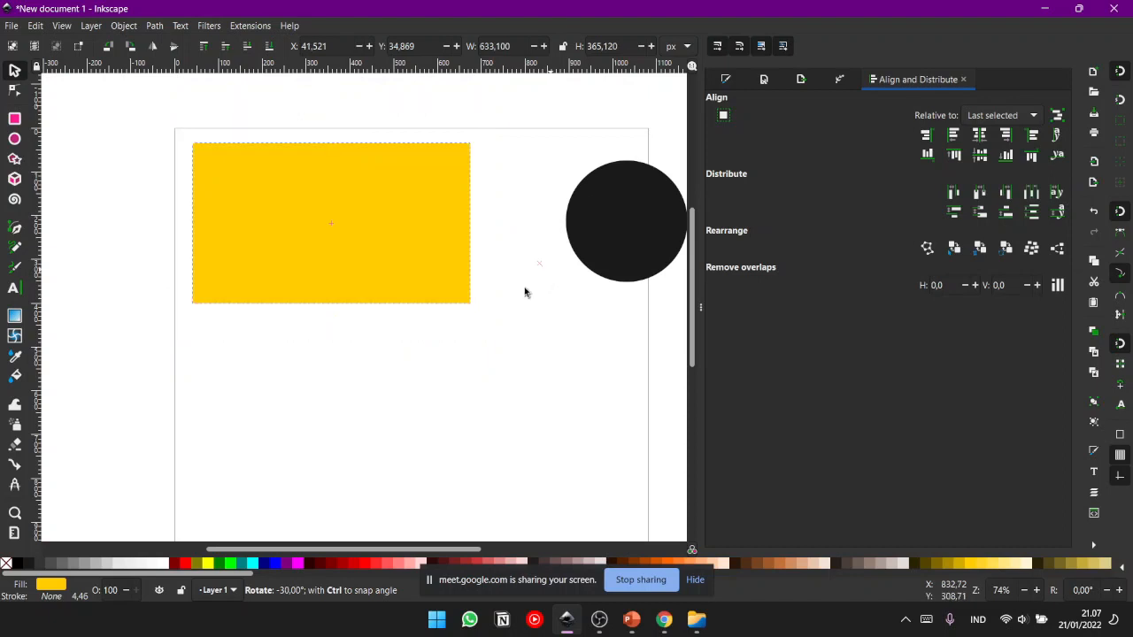
click(514, 347)
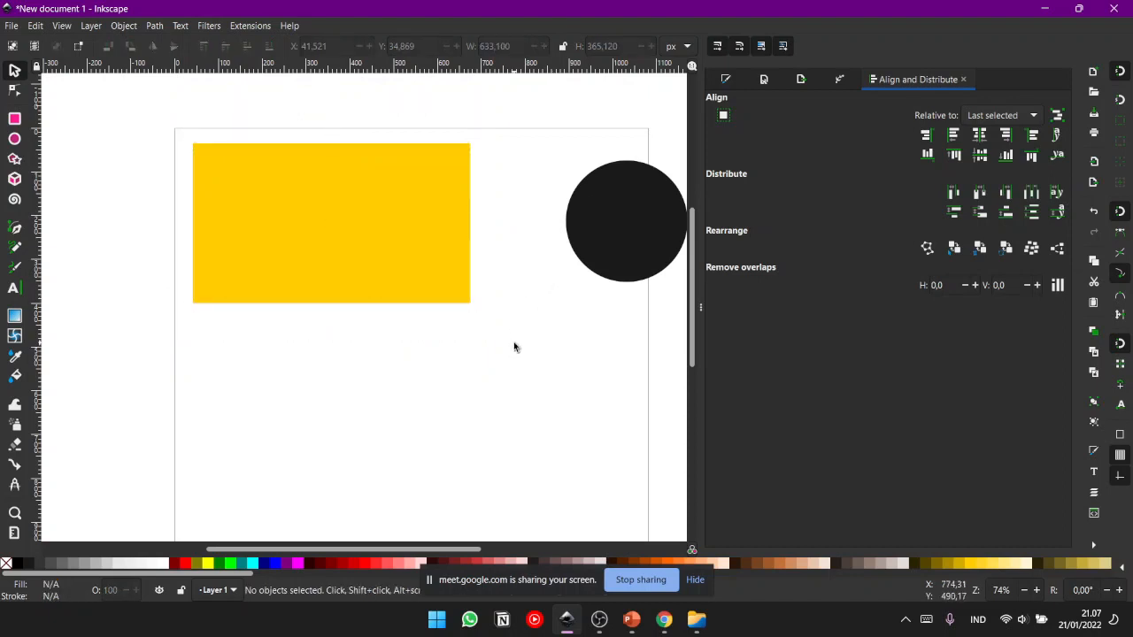
- Rotate the yellow rectangle freely without angle snapping, and turn it back by eye to roughly horizontal
click(387, 247)
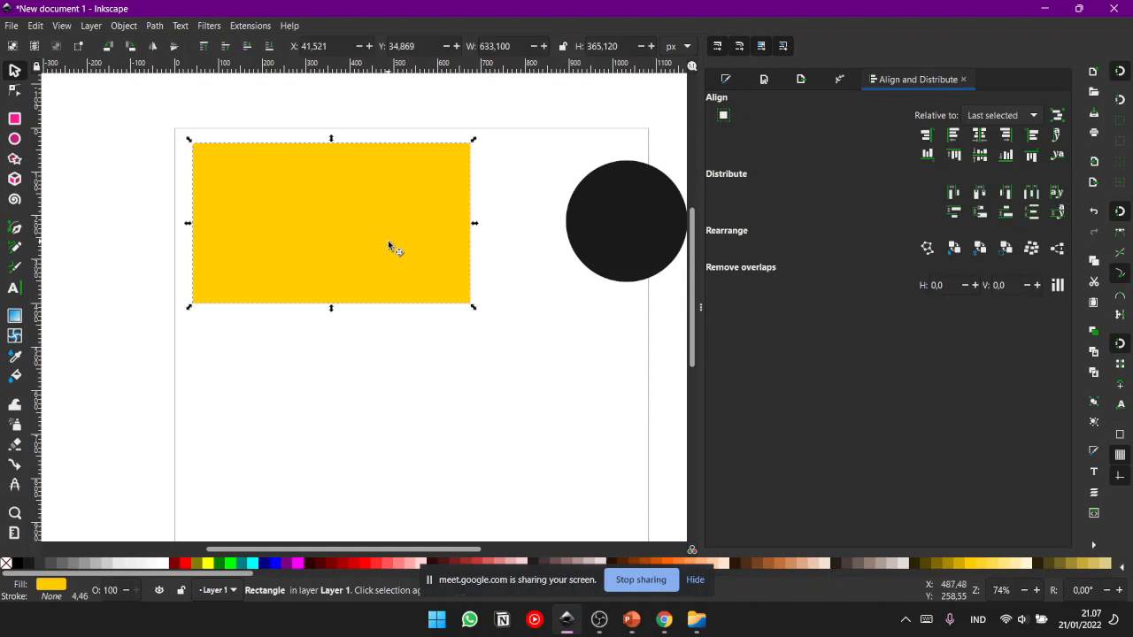
click(426, 209)
drag(476, 144, 501, 248)
drag(496, 373, 550, 260)
click(529, 359)
click(417, 263)
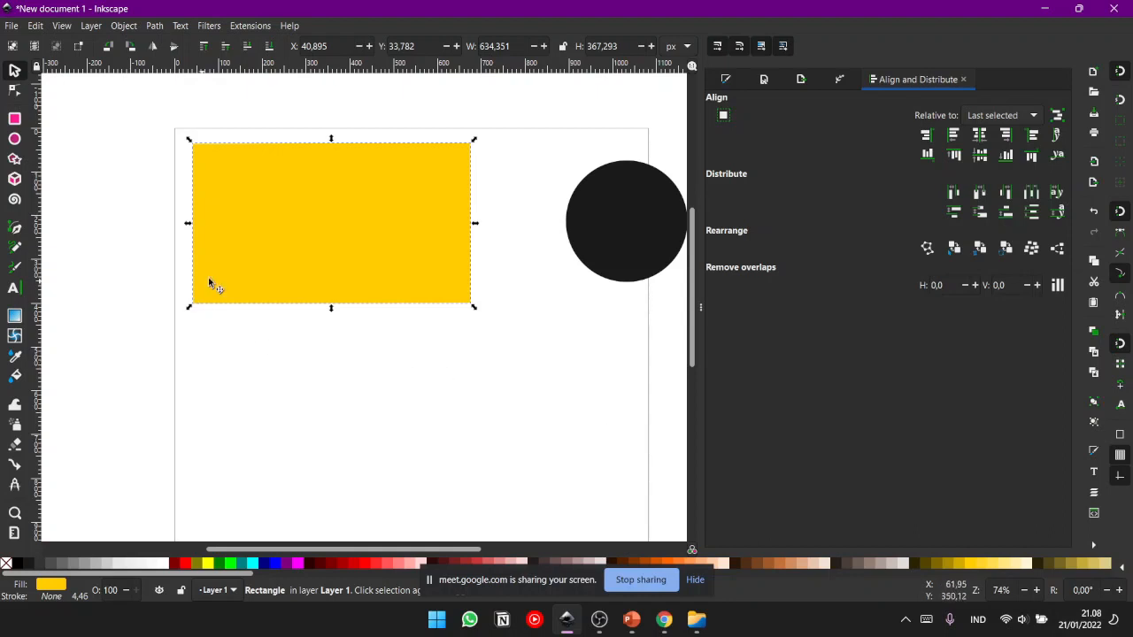
click(504, 331)
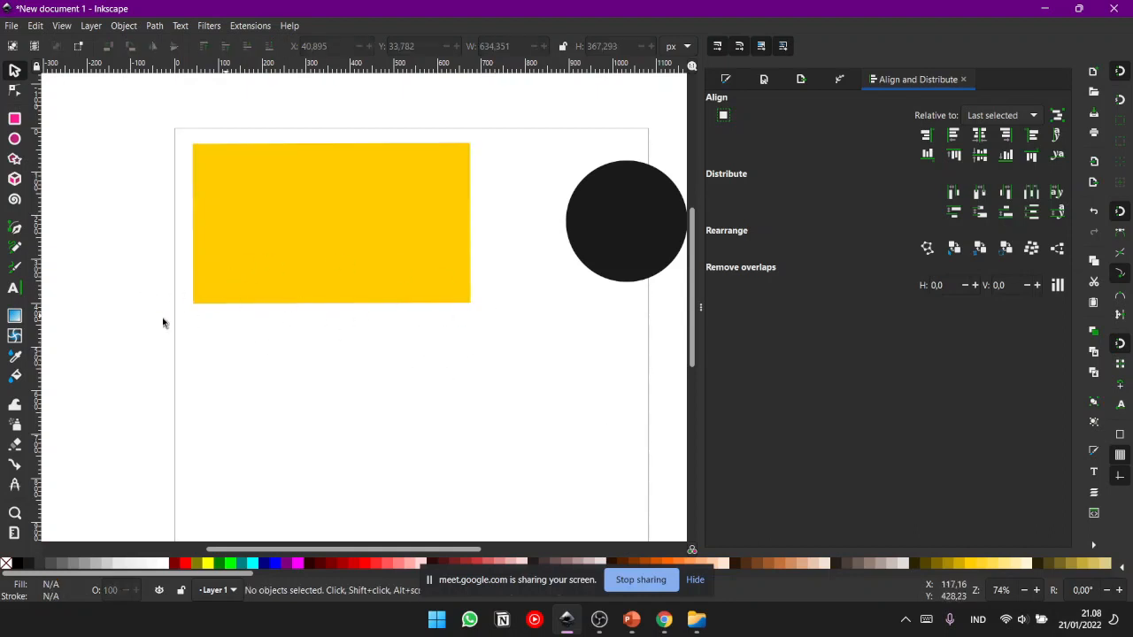
- Tilt the yellow rectangle slightly by free rotation and move it around the page
click(417, 292)
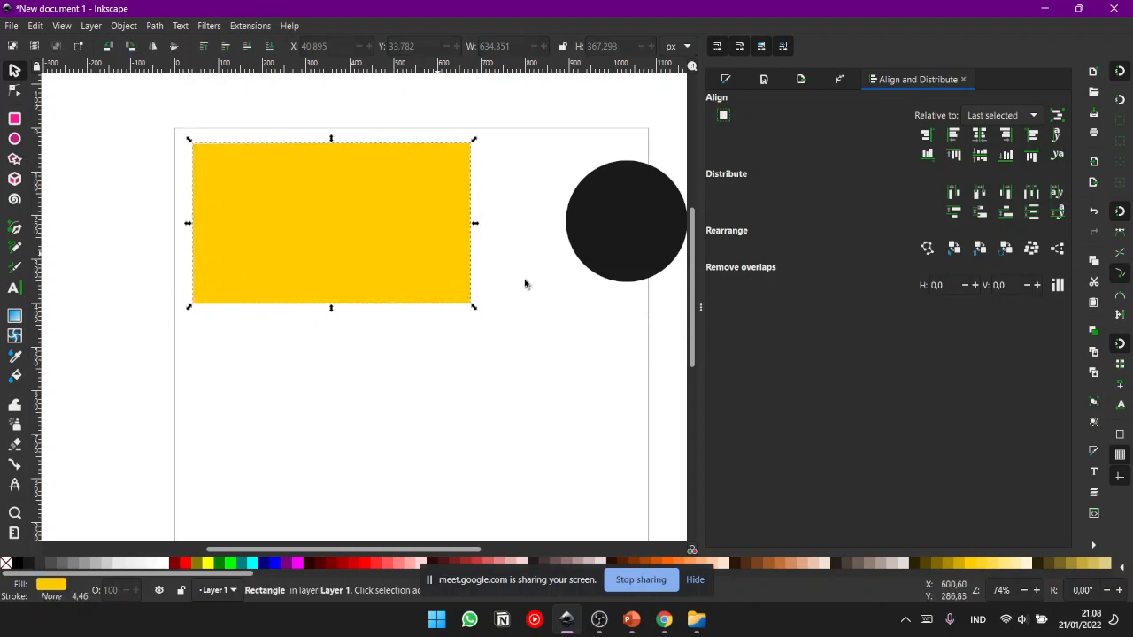
mouse_move(474, 144)
mouse_down()
mouse_move(487, 189)
mouse_move(359, 357)
mouse_move(192, 197)
mouse_move(415, 159)
mouse_move(486, 185)
mouse_move(485, 159)
mouse_up()
click(511, 169)
click(372, 218)
drag(372, 217, 460, 289)
click(440, 189)
click(388, 322)
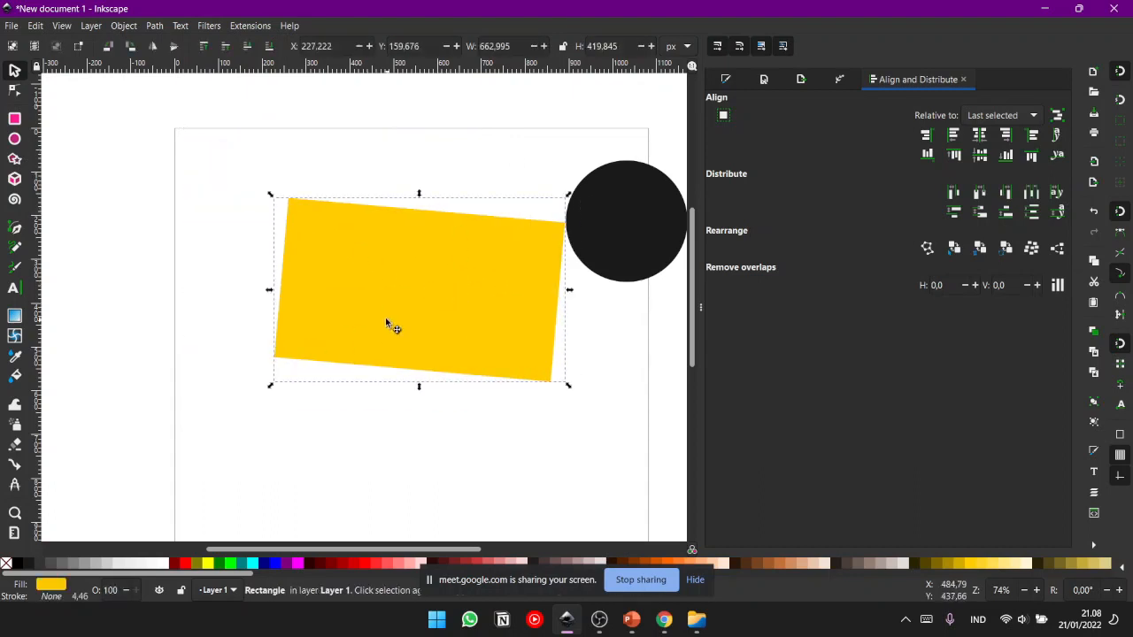
drag(378, 316, 320, 268)
- Undo the free rotations and moves of the yellow rectangle, and clear the selection
key(ctrl+z)
key(ctrl+z)
key(ctrl+z)
key(ctrl+z)
key(ctrl+z)
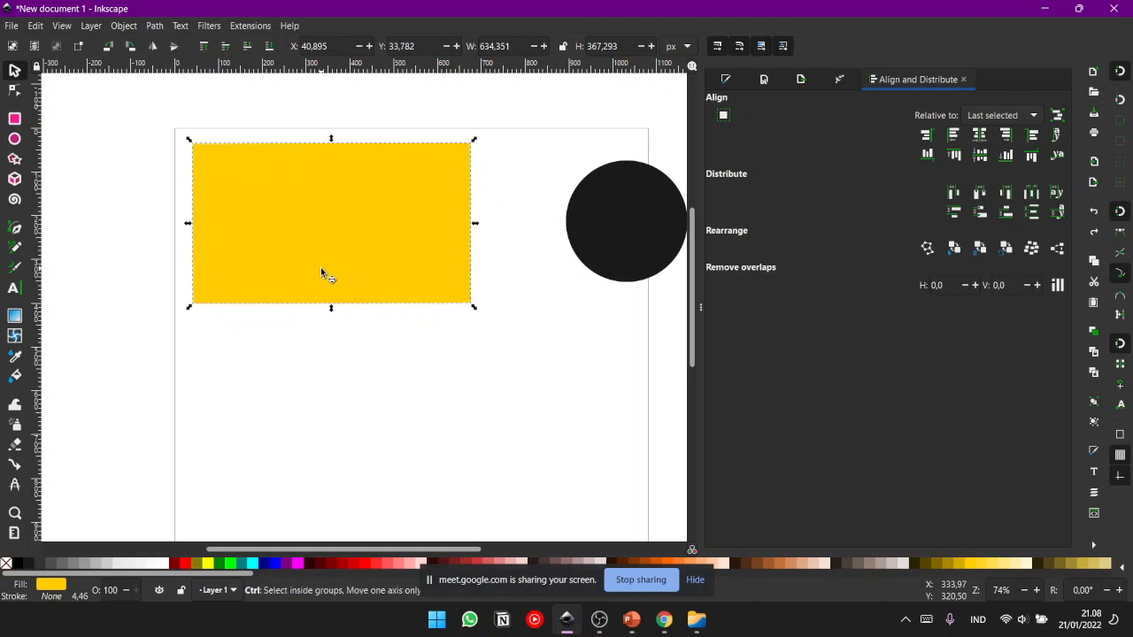
click(504, 175)
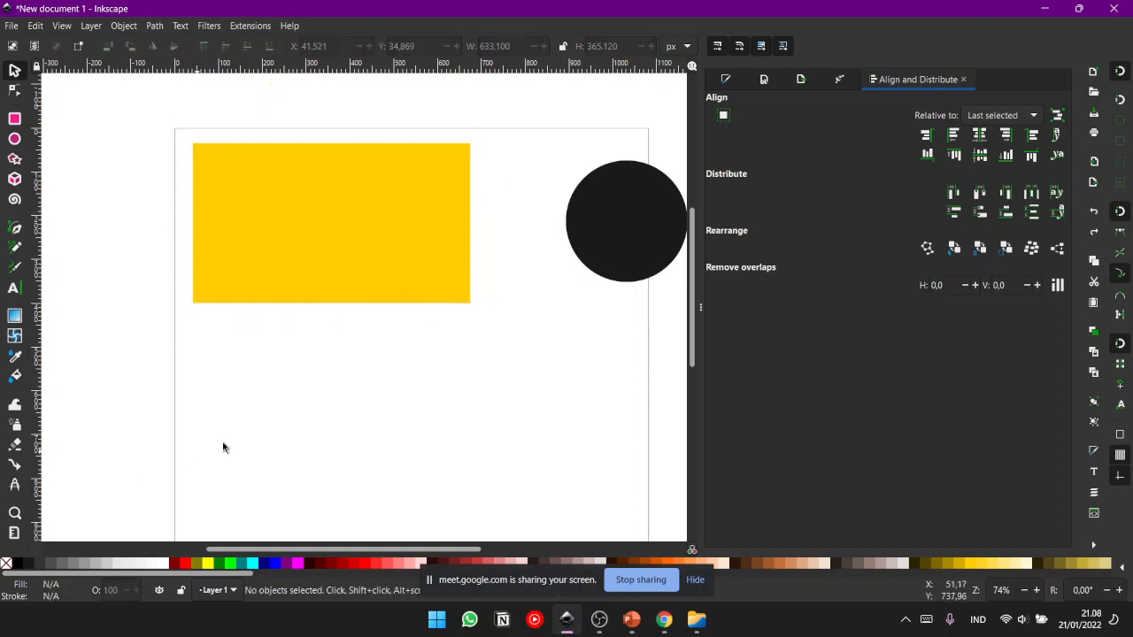
- Move the yellow rectangle across the page and step back through the moves to about X 44, Y 24 px
click(326, 263)
click(349, 359)
click(349, 235)
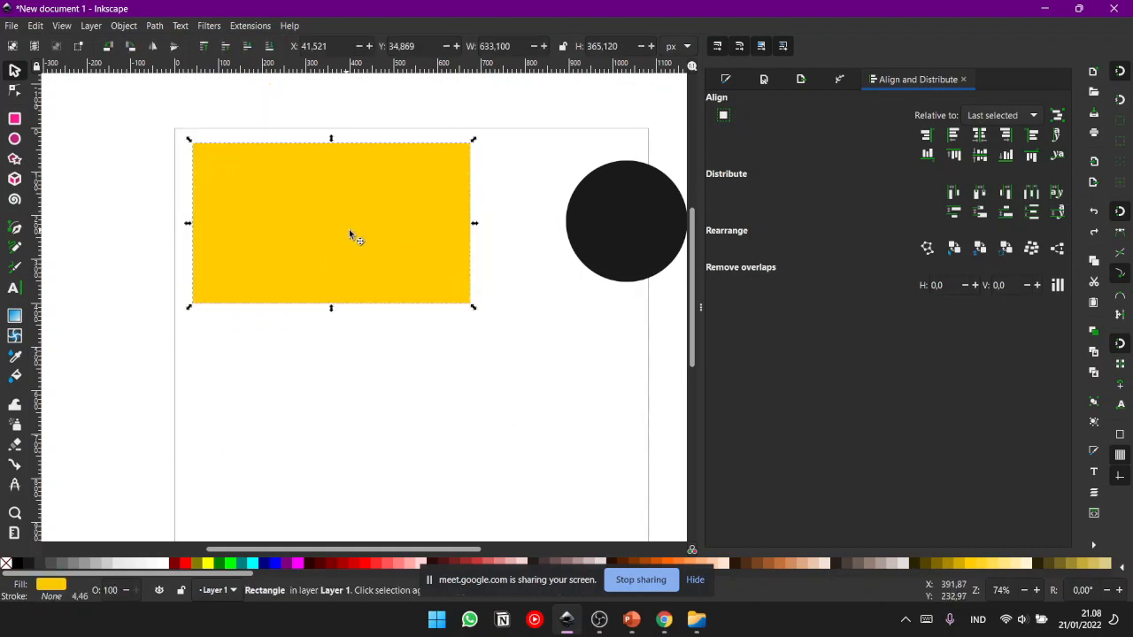
drag(448, 182, 599, 251)
drag(493, 274, 376, 246)
key(ctrl+z)
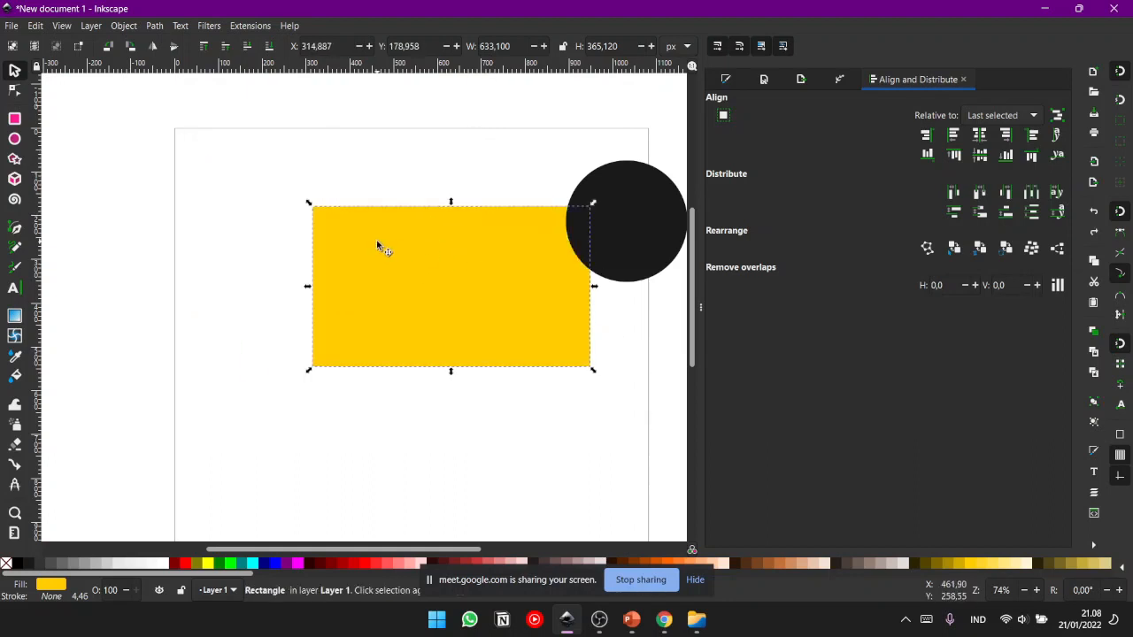
key(ctrl+z)
click(460, 405)
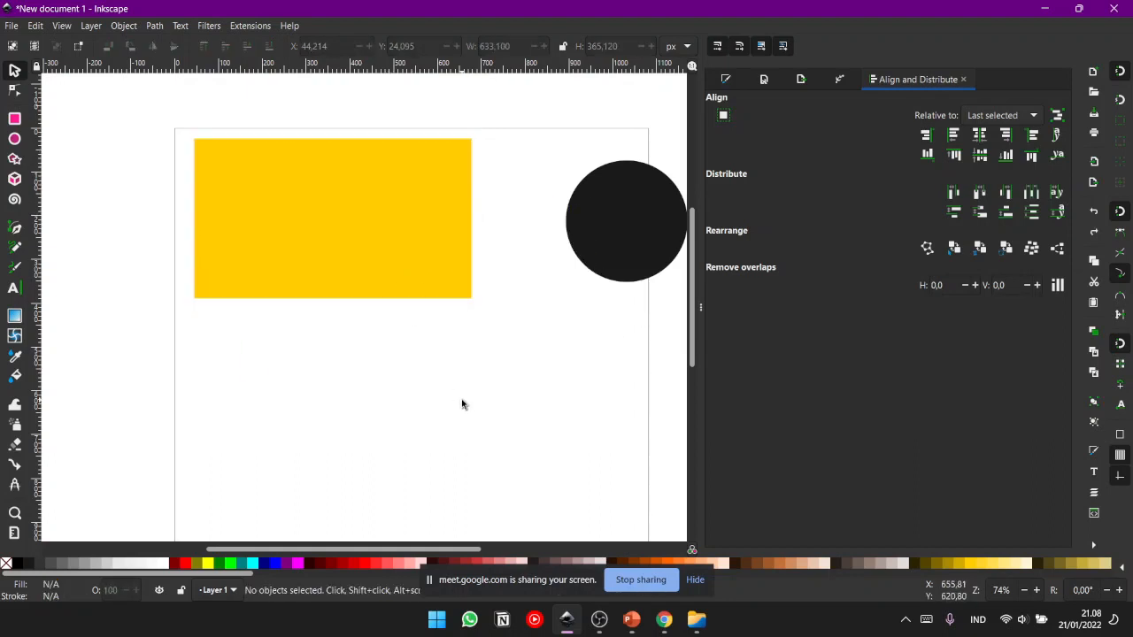
- Practise selecting the yellow rectangle and clearing the selection again on the empty canvas
click(393, 189)
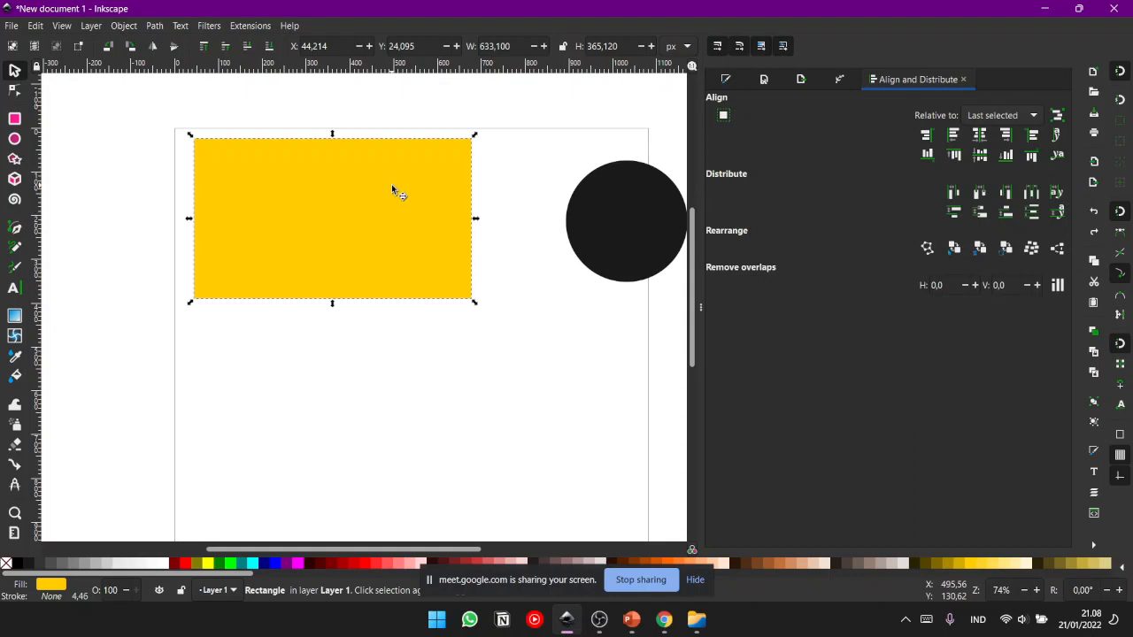
key(Escape)
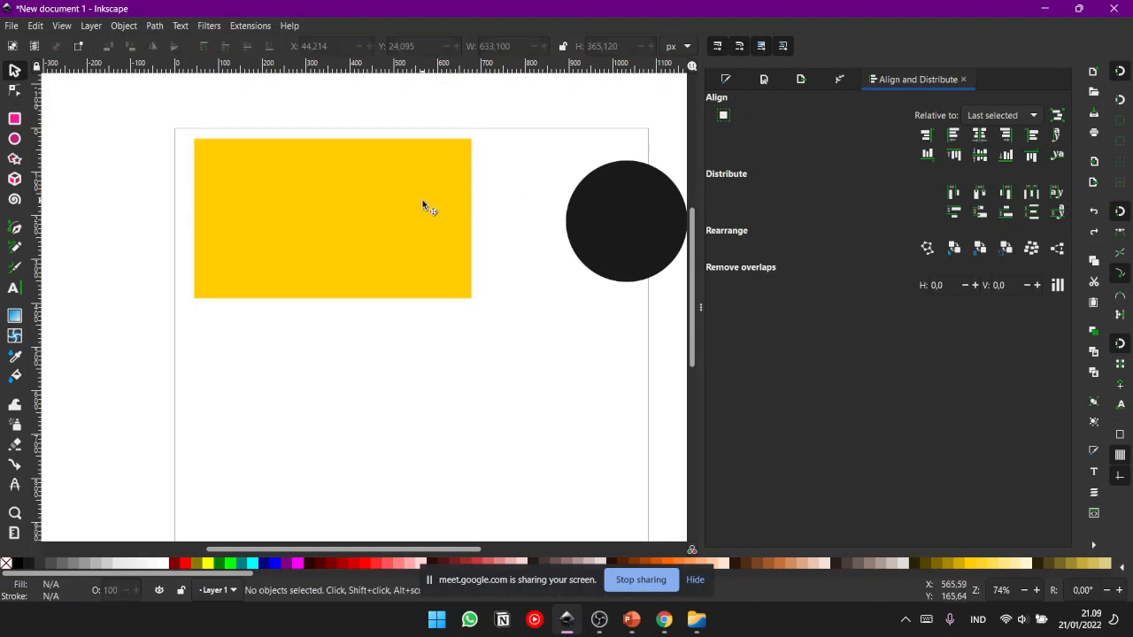
click(399, 230)
click(513, 197)
click(411, 288)
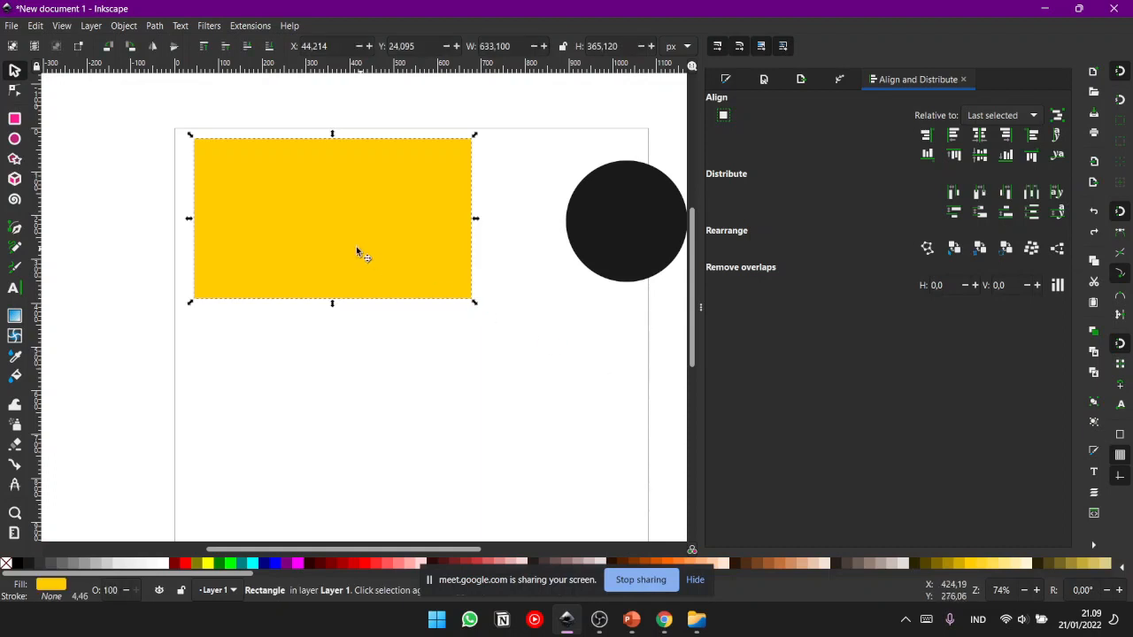
click(358, 410)
click(342, 235)
click(101, 132)
- Move the black circle fully onto the page beside the rectangle, at about X 759, Y 31 px
click(647, 235)
drag(647, 236, 571, 213)
click(256, 323)
- Switch the selection between the rectangle and the circle, and move the yellow rectangle to about X 91, Y 136 px
click(312, 276)
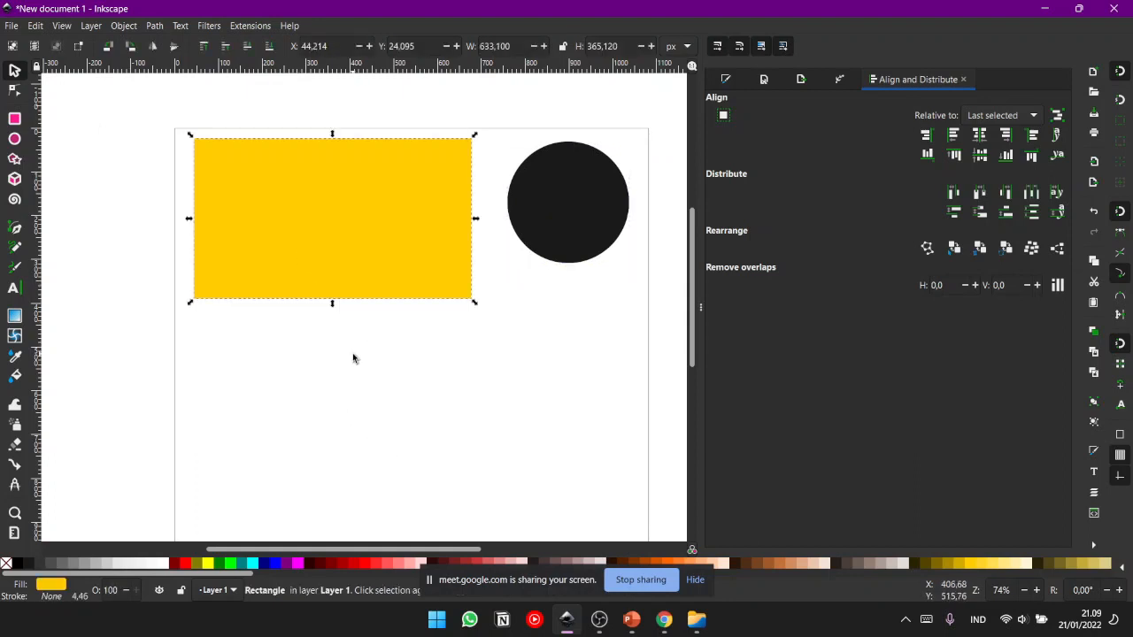
click(564, 229)
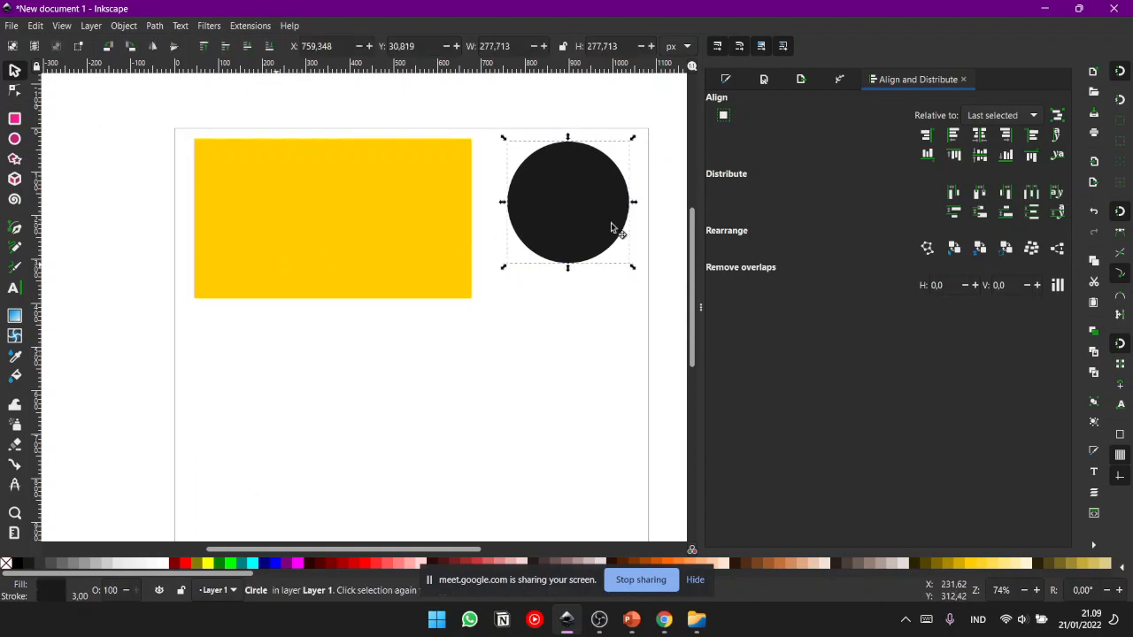
drag(431, 227, 443, 224)
click(499, 208)
click(412, 272)
drag(366, 182, 309, 308)
click(596, 206)
click(533, 357)
click(274, 331)
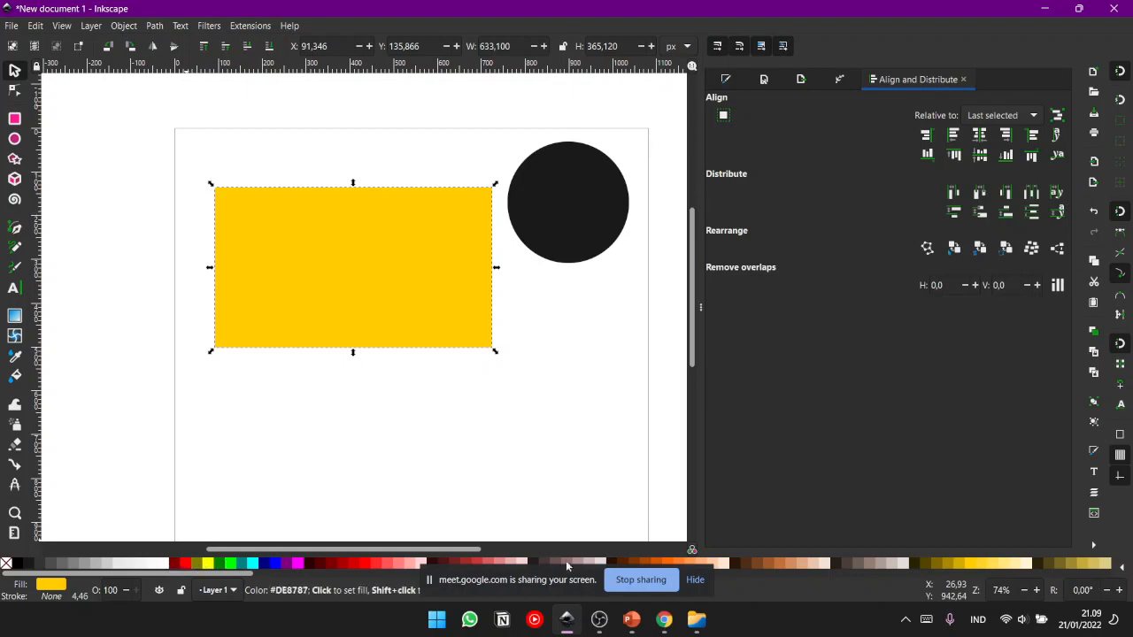
click(509, 350)
- Try a range of palette colours as the rectangle's fill, settling on red #FF0000, and deselect it
click(239, 202)
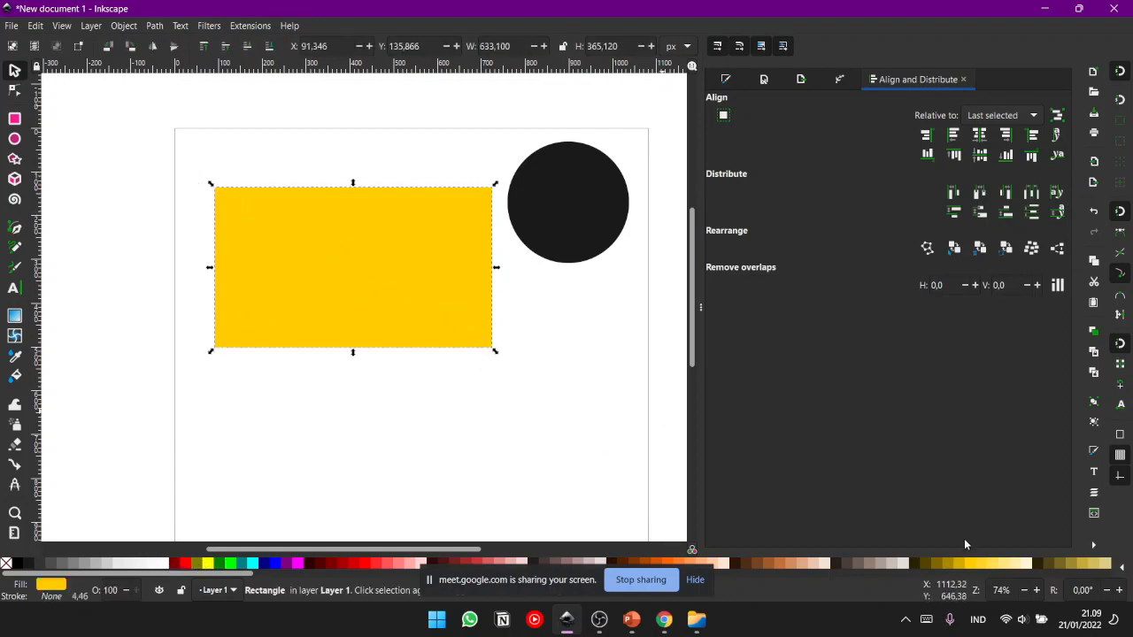
click(231, 564)
click(253, 564)
click(287, 564)
click(325, 564)
click(372, 564)
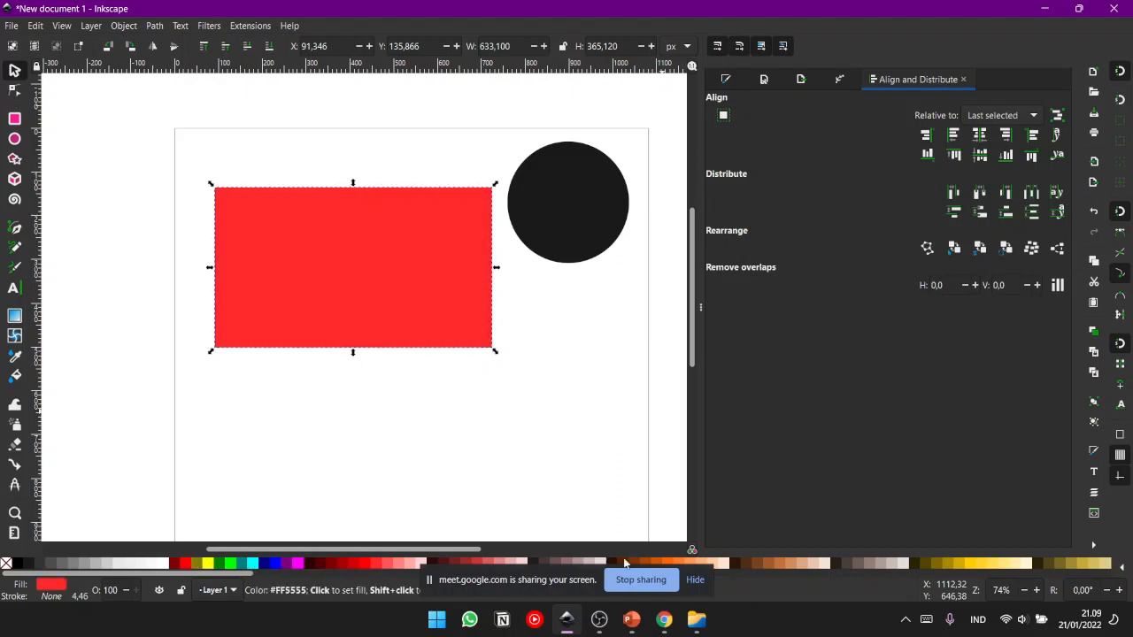
click(921, 564)
click(965, 564)
click(1015, 564)
click(1064, 564)
click(943, 564)
click(275, 564)
click(242, 564)
click(197, 564)
click(347, 564)
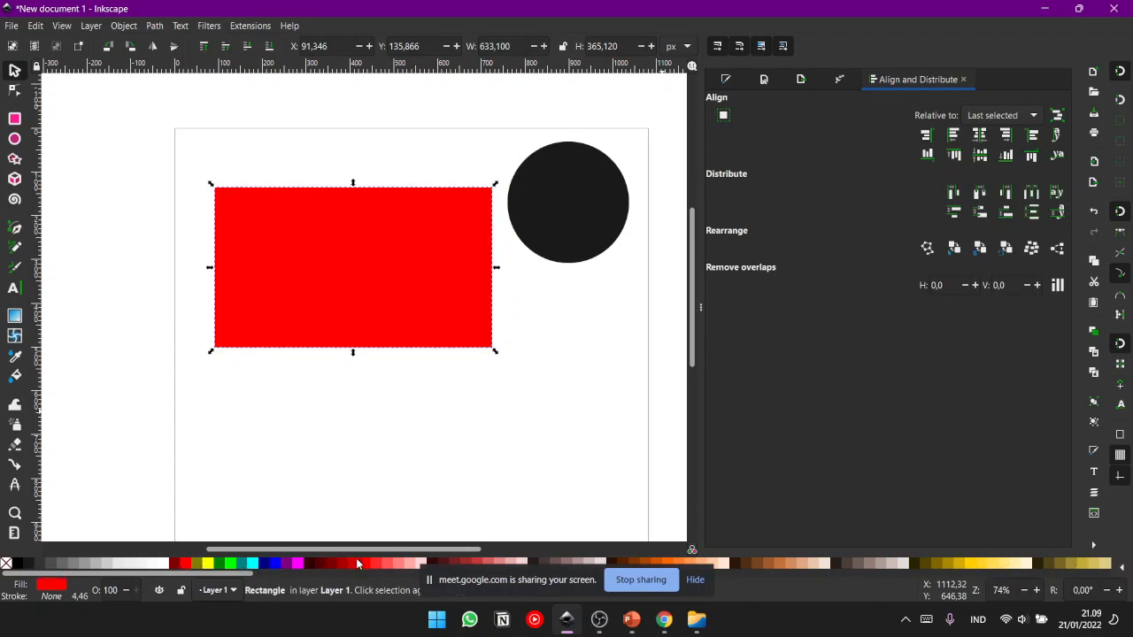
click(379, 567)
click(375, 567)
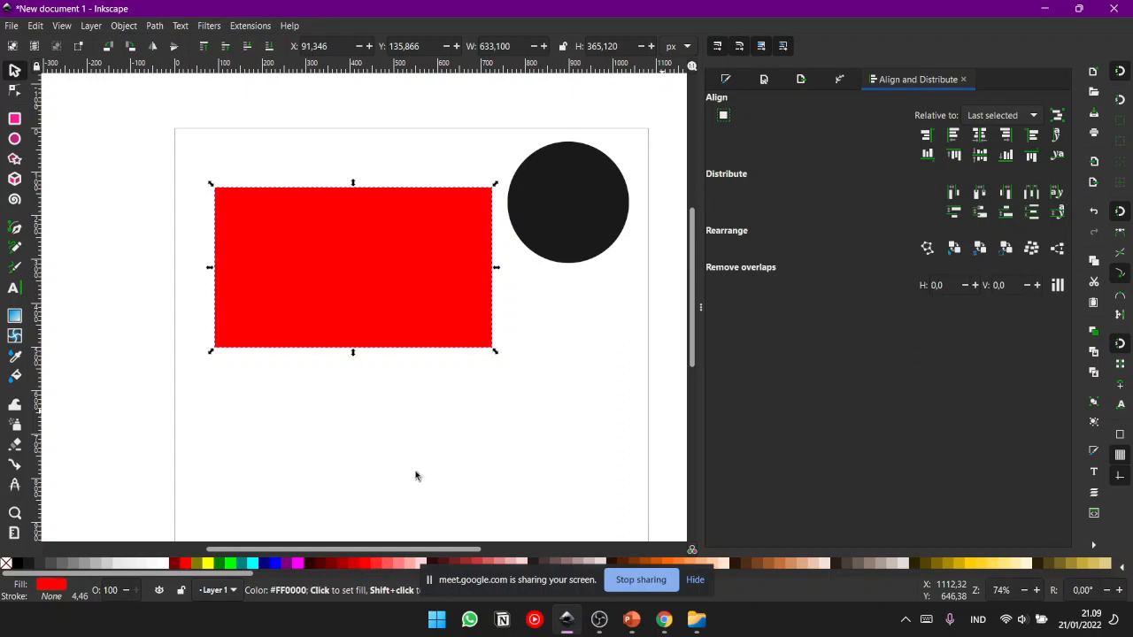
click(387, 516)
- Select the red rectangle, fill it with blue, and deselect it
click(339, 257)
click(275, 564)
click(357, 472)
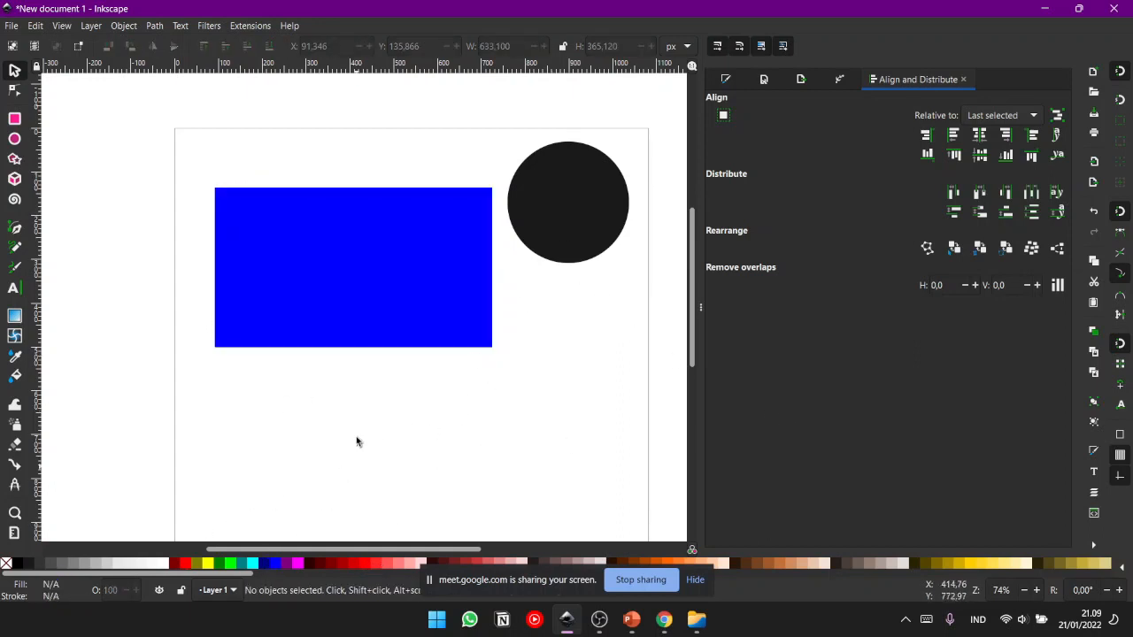
- Select the blue rectangle, fill it with red #FF0000, and deselect it
click(345, 327)
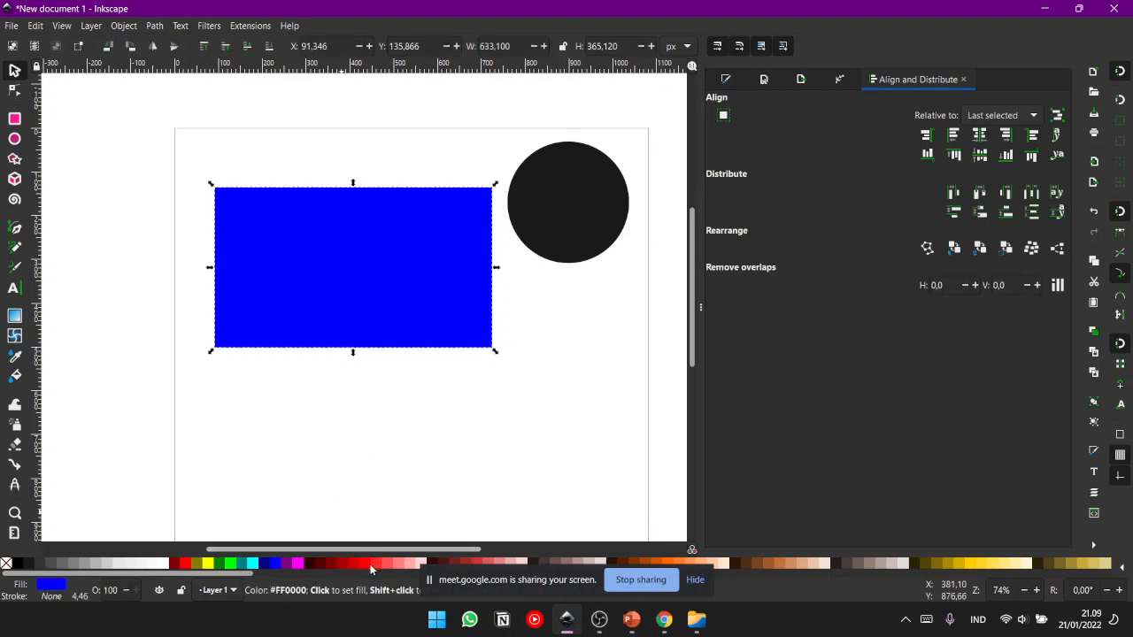
click(374, 564)
click(411, 470)
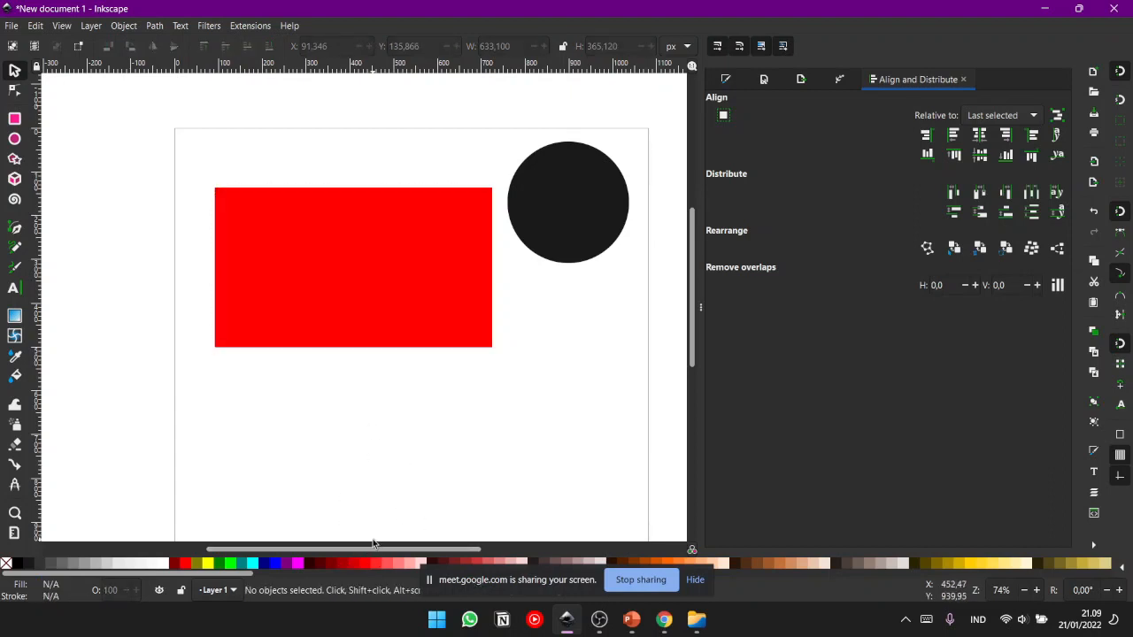
- Try the darker red #D40000 as the rectangle's fill, undo it, and clear the selection
click(349, 306)
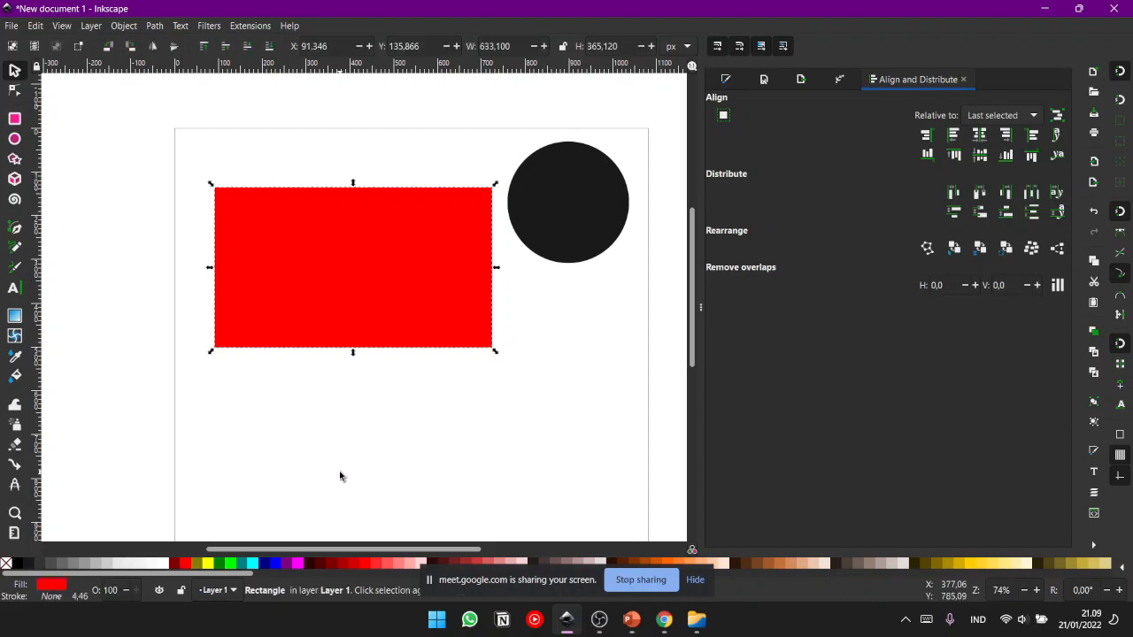
click(350, 567)
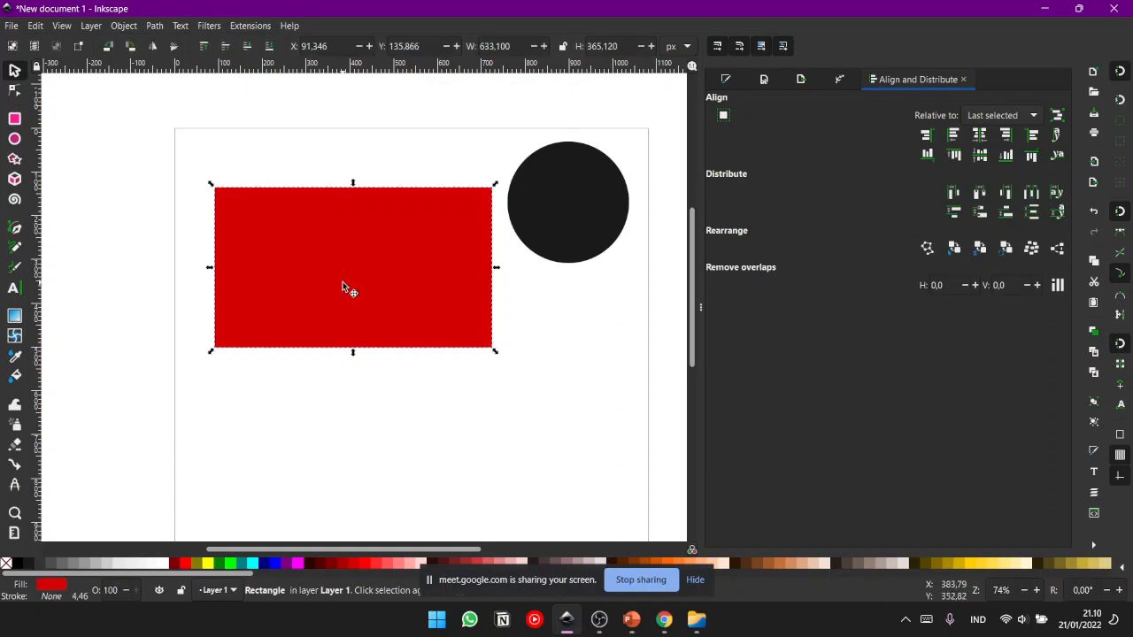
key(ctrl+z)
click(369, 422)
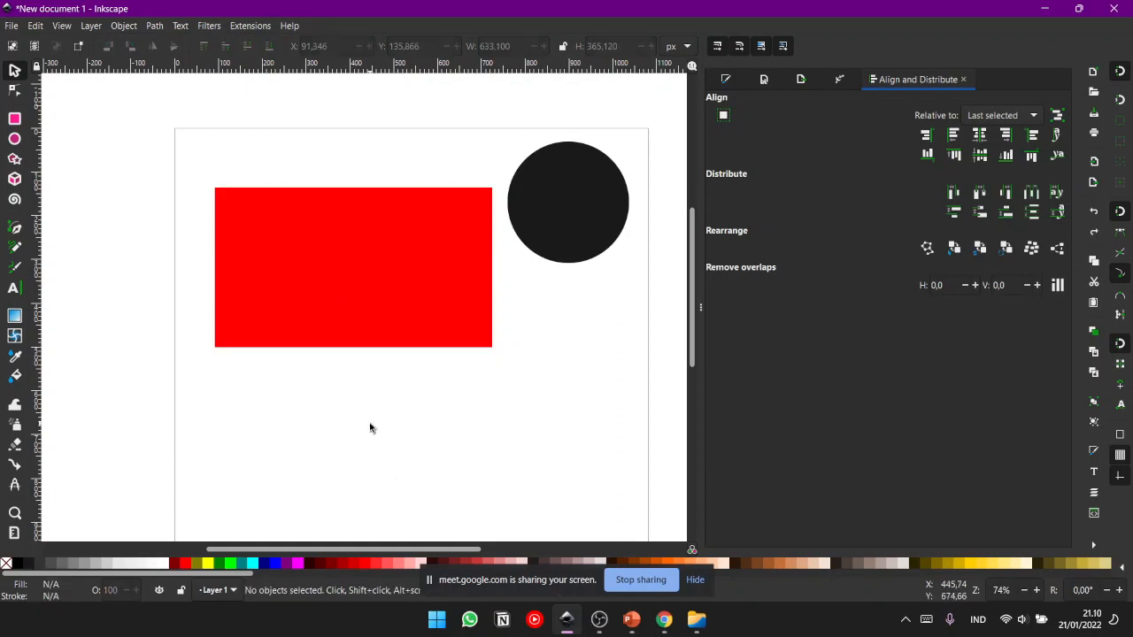
click(375, 283)
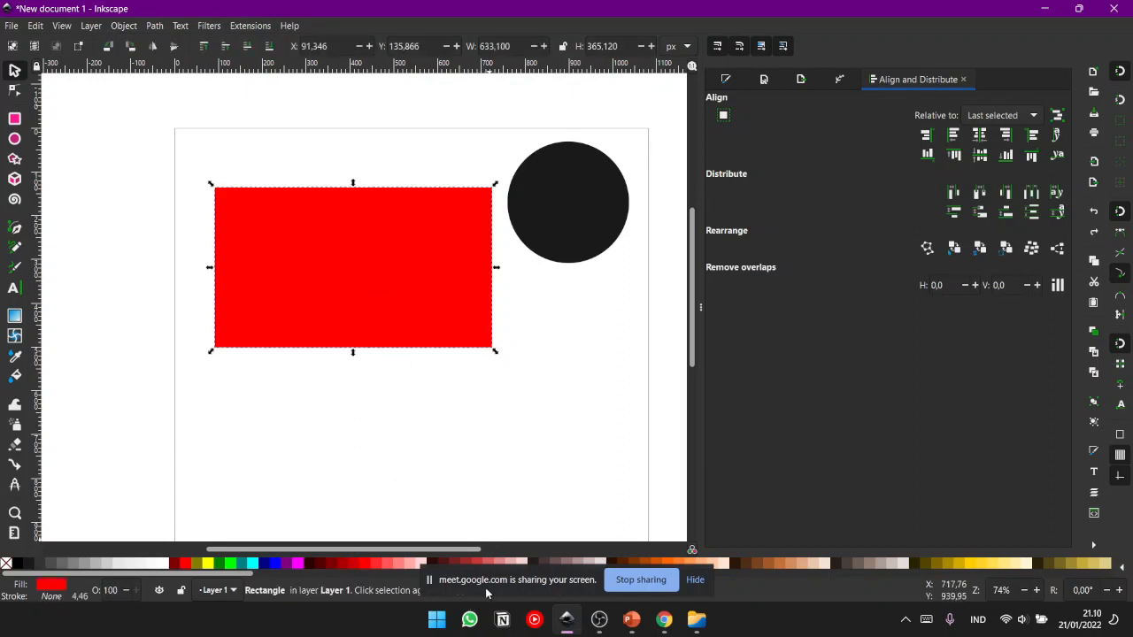
double_click(753, 11)
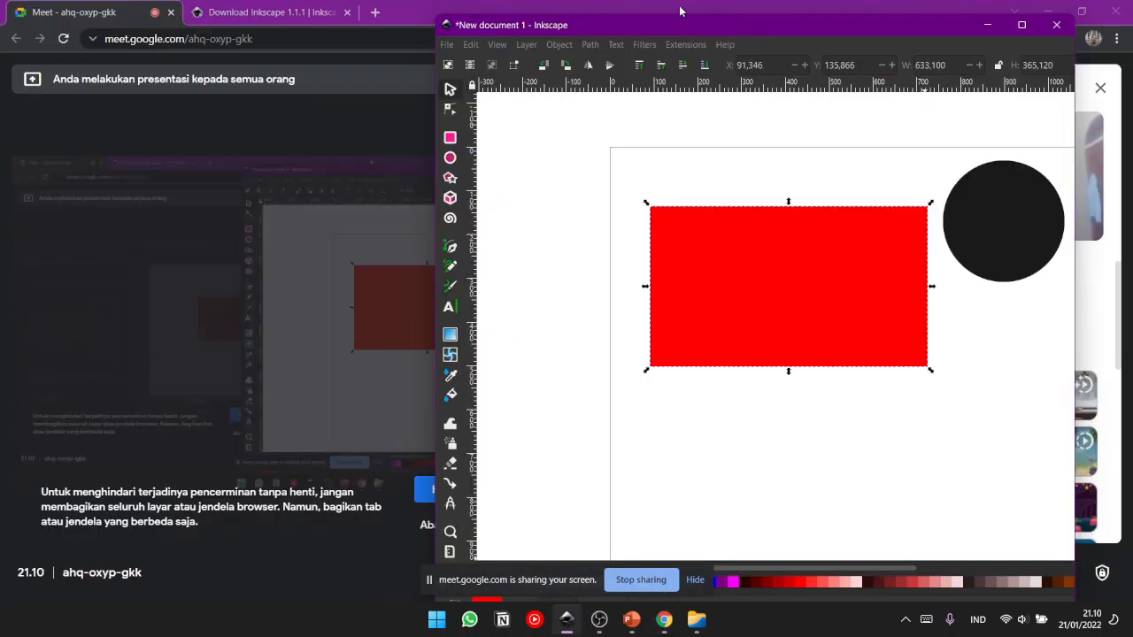
key(ctrl+shift+a)
drag(755, 27, 899, 2)
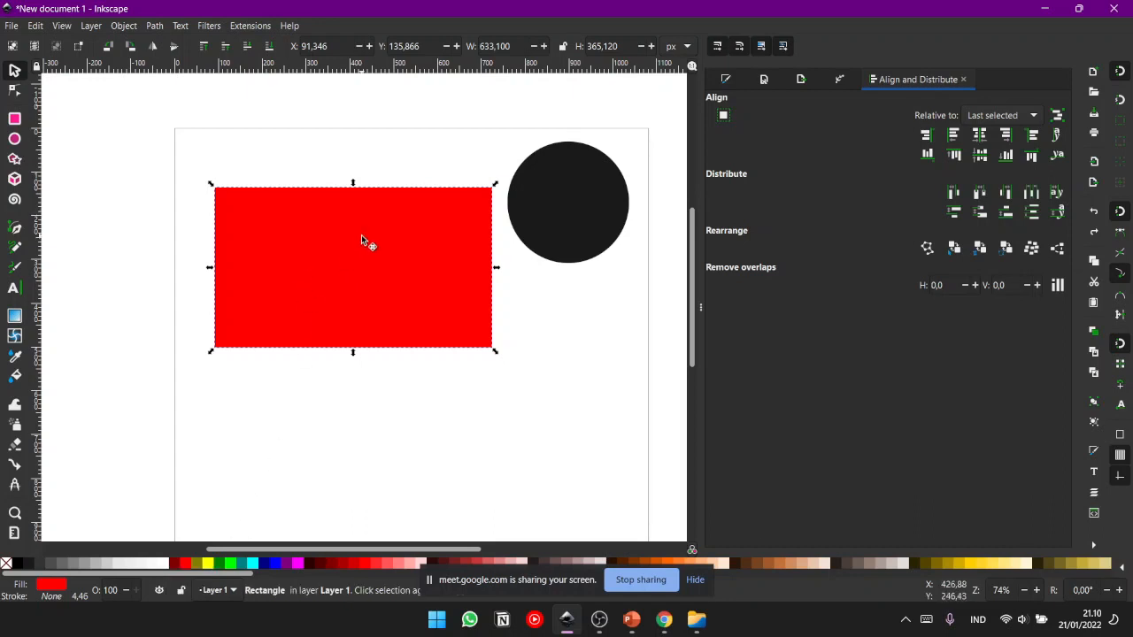
- Give the red rectangle a green #008000 stroke and deselect it to inspect the outline
key(Escape)
click(320, 236)
click(365, 563)
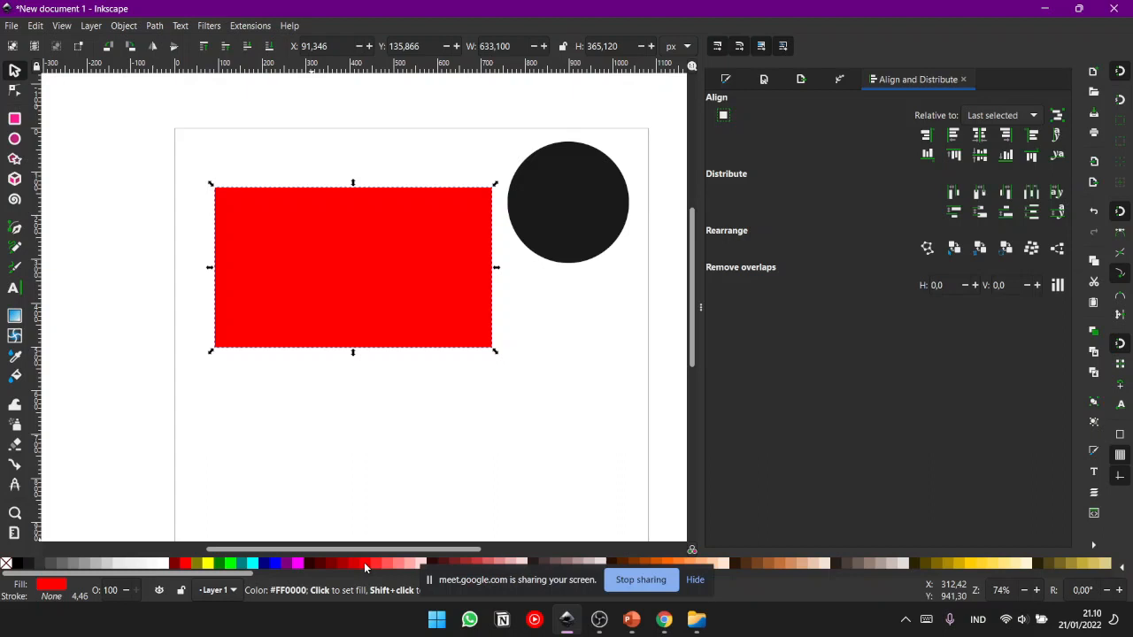
shift+click(219, 565)
click(308, 450)
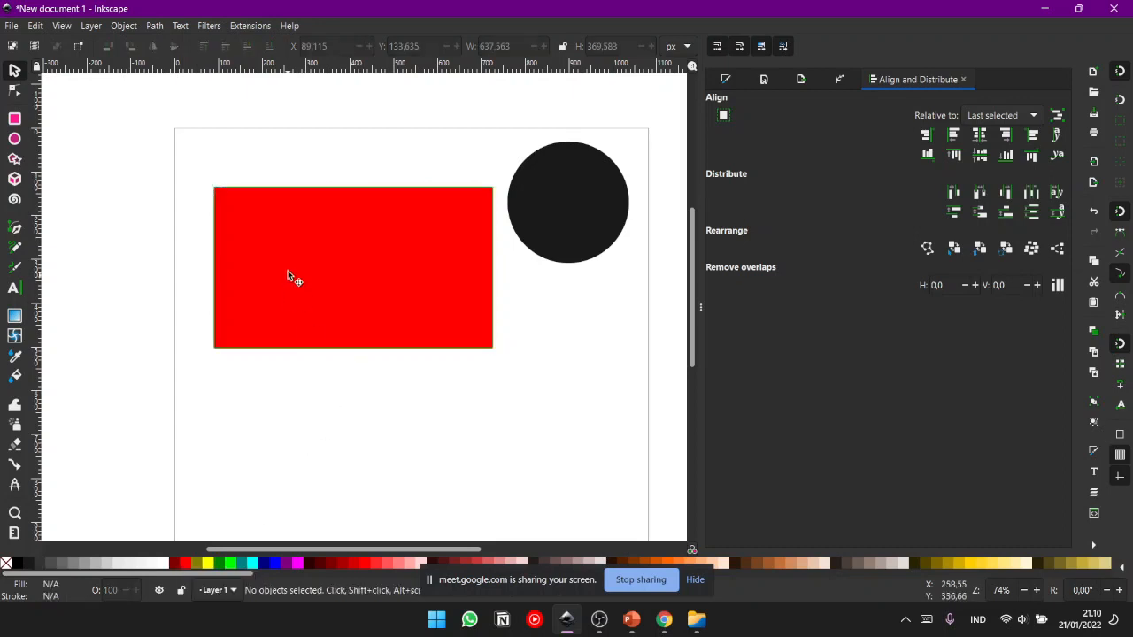
click(366, 203)
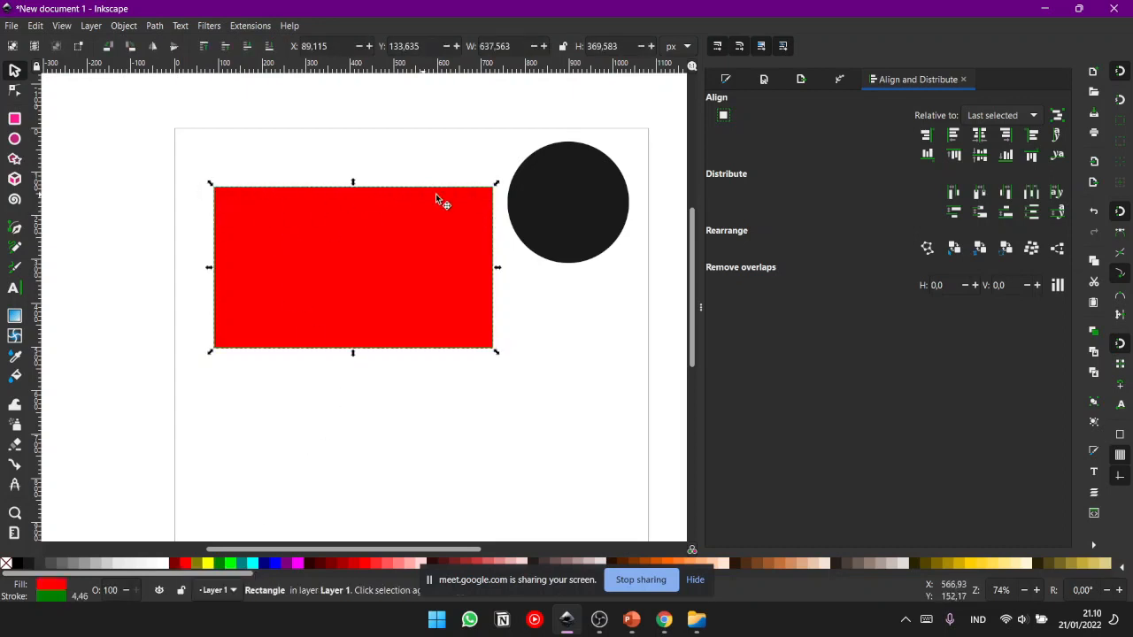
click(524, 243)
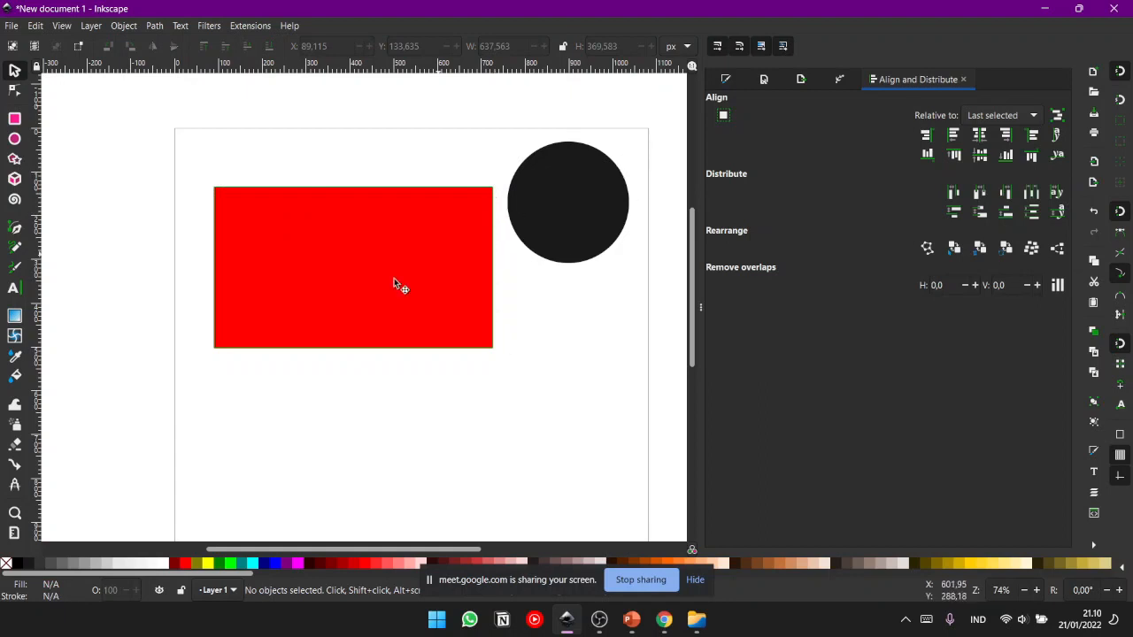
- Change the red rectangle's stroke to black and deselect it
click(337, 270)
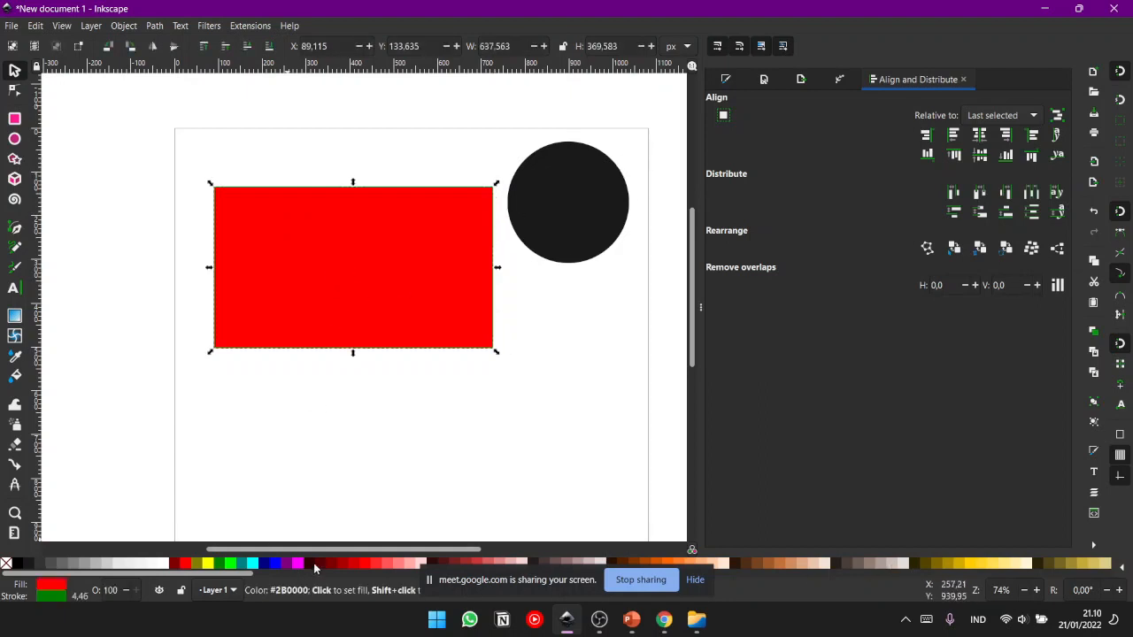
click(180, 416)
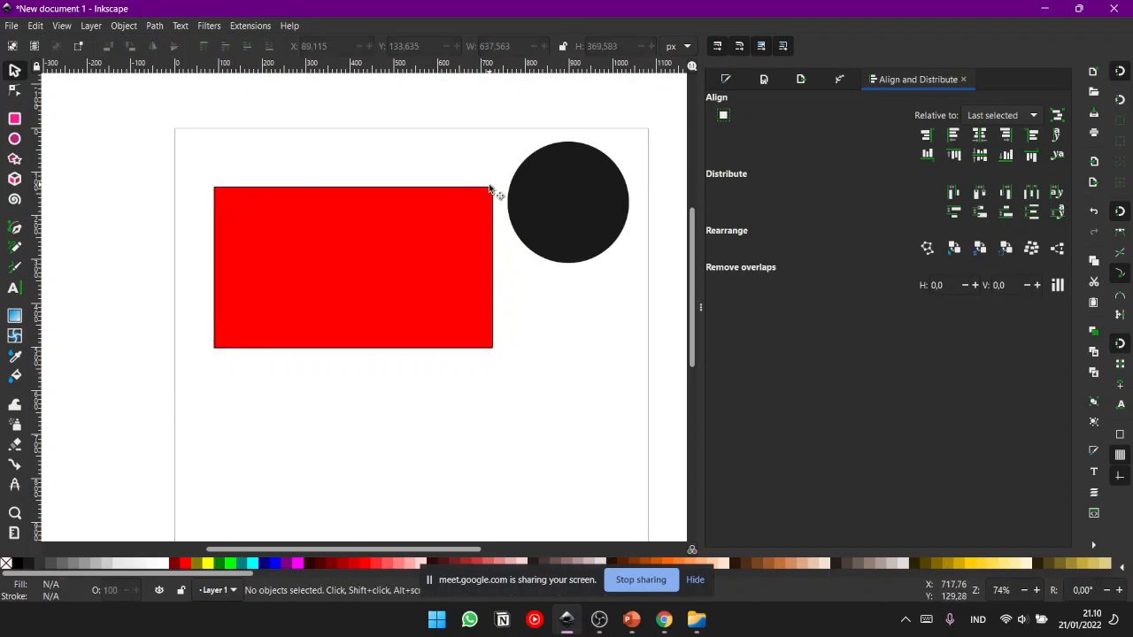
click(280, 325)
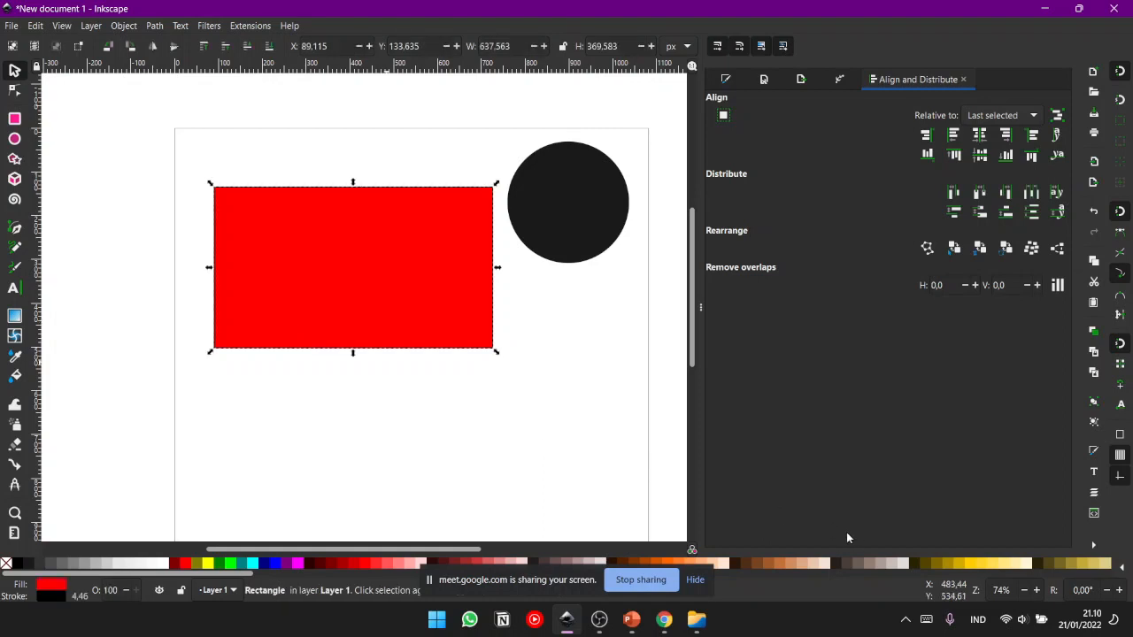
click(389, 380)
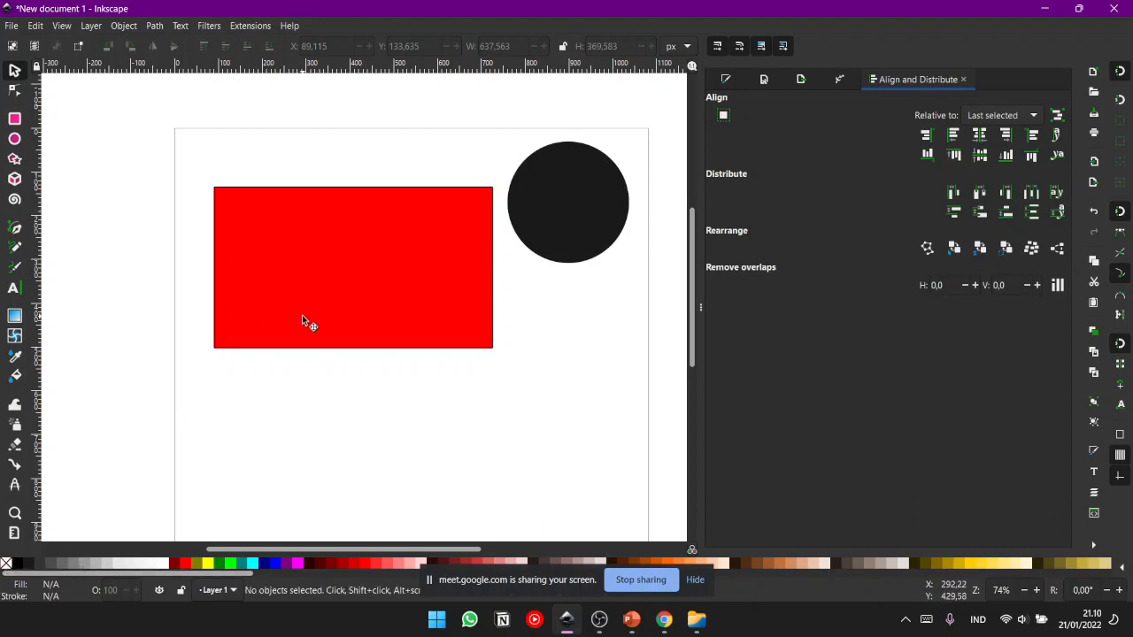
- Remove the red rectangle's fill so only its black outline remains, and deselect it
click(327, 297)
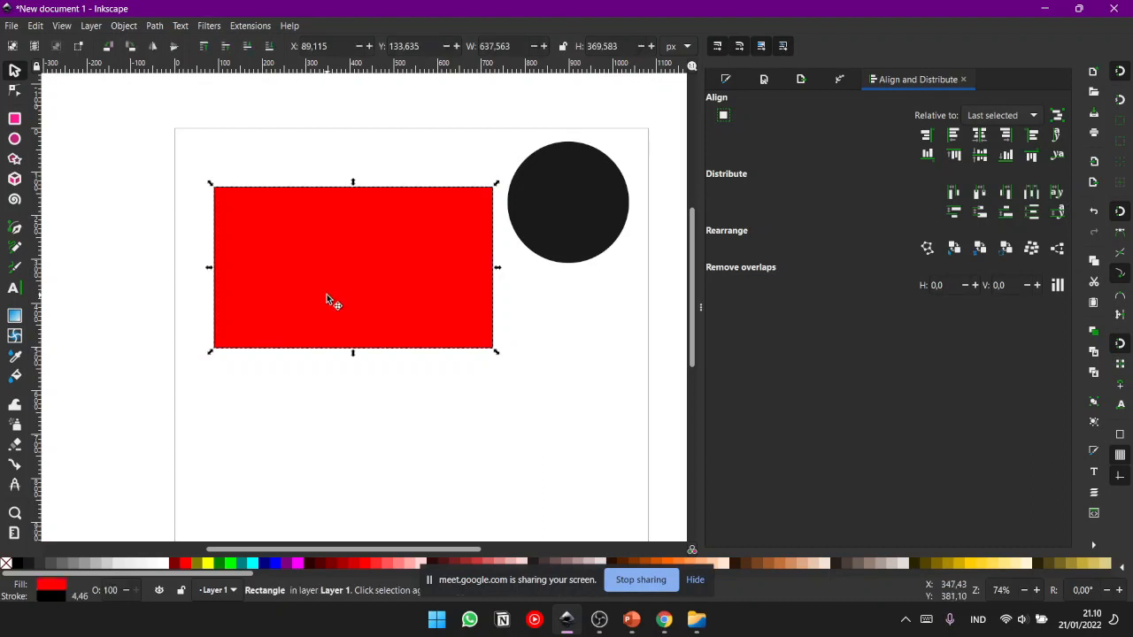
click(6, 568)
click(537, 339)
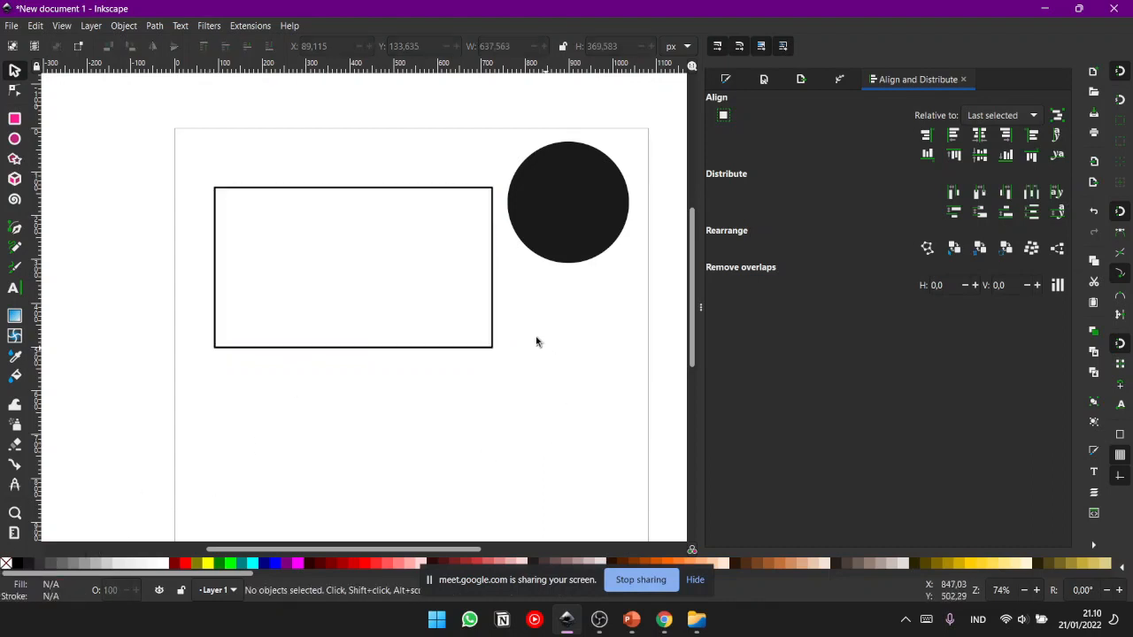
- Select the outlined rectangle, try black, dark red and bright red as its fill, and remove the fill again
click(493, 293)
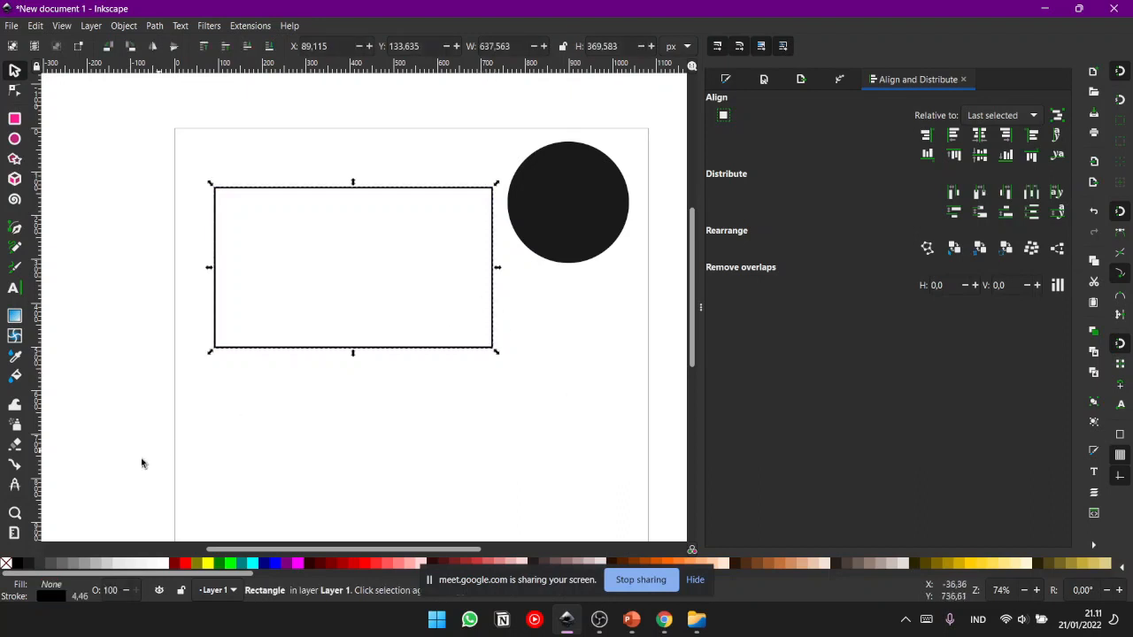
click(17, 564)
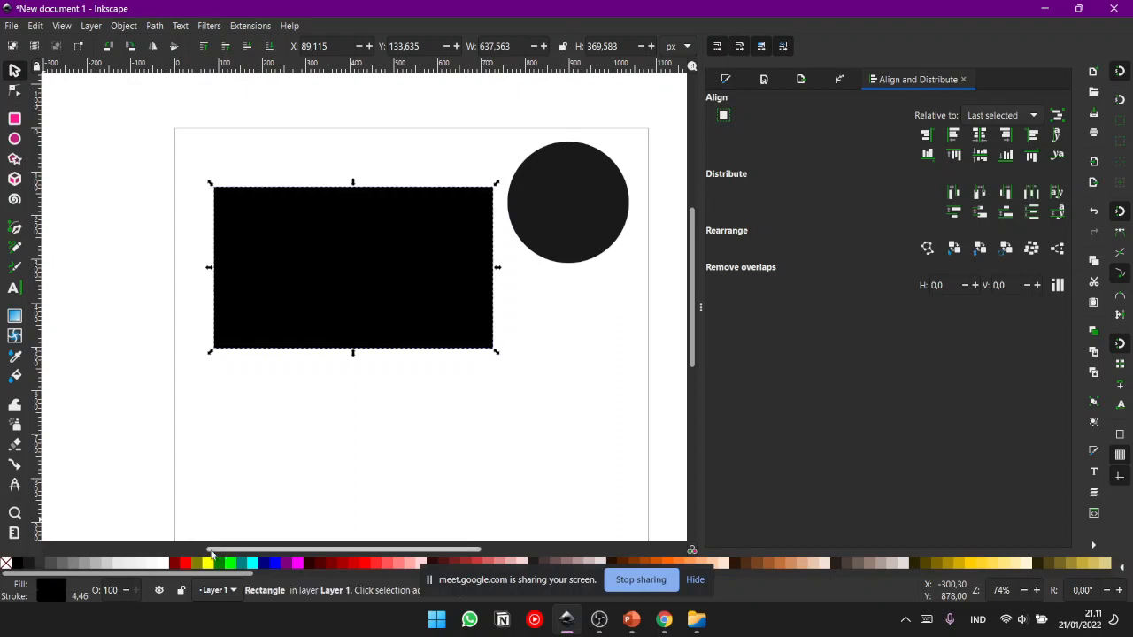
click(323, 564)
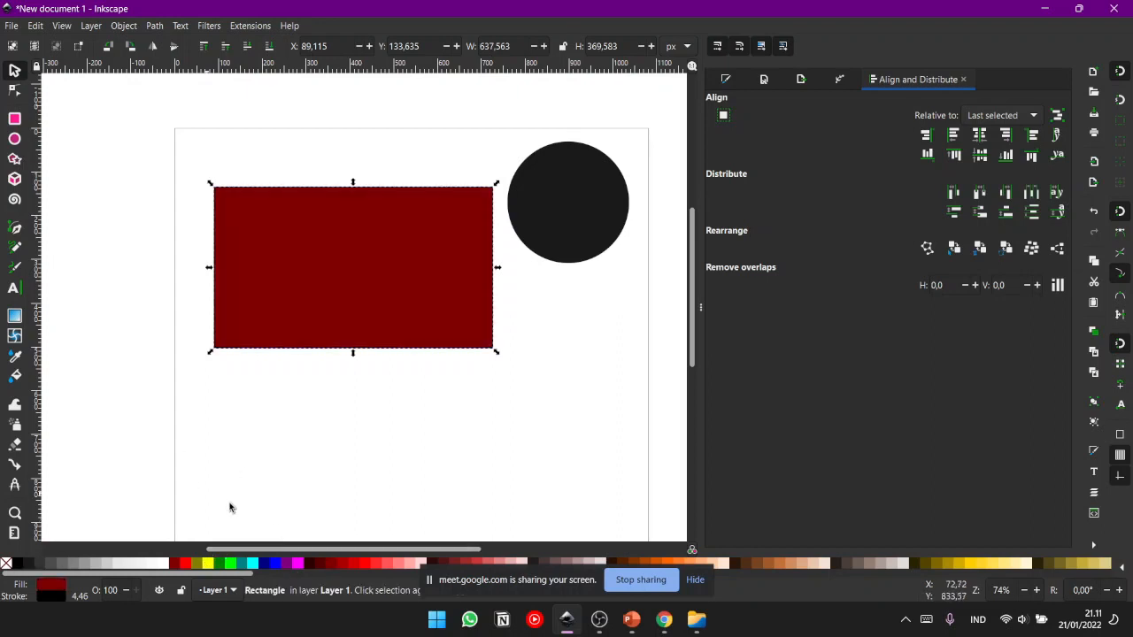
click(363, 564)
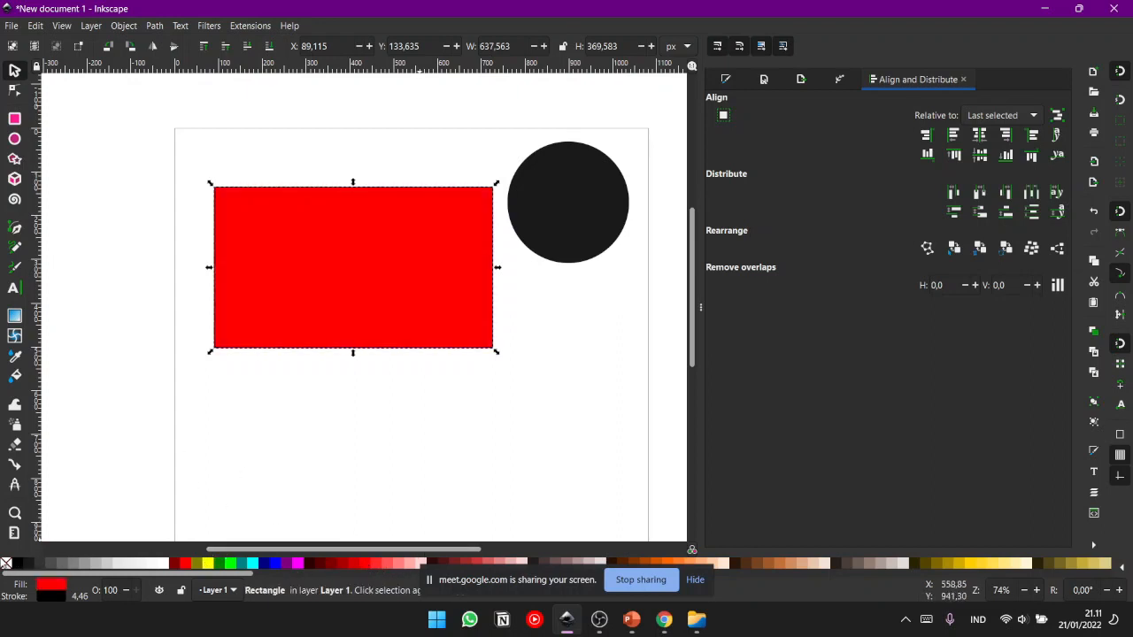
click(7, 564)
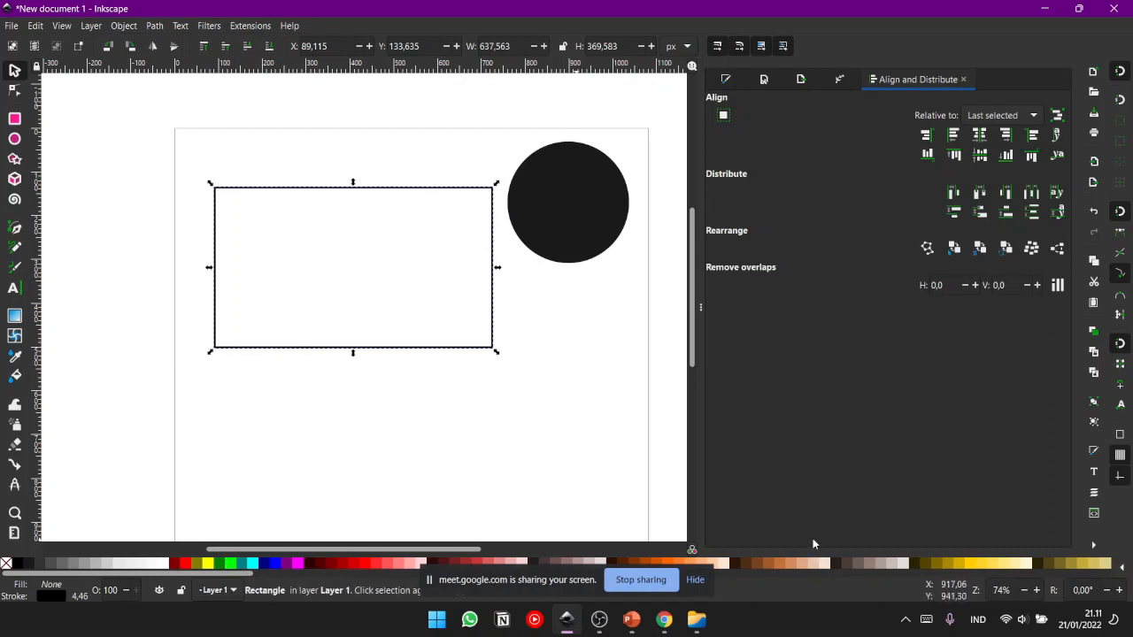
- Fill the rectangle with golden yellow, remove its black stroke, and deselect it
click(970, 565)
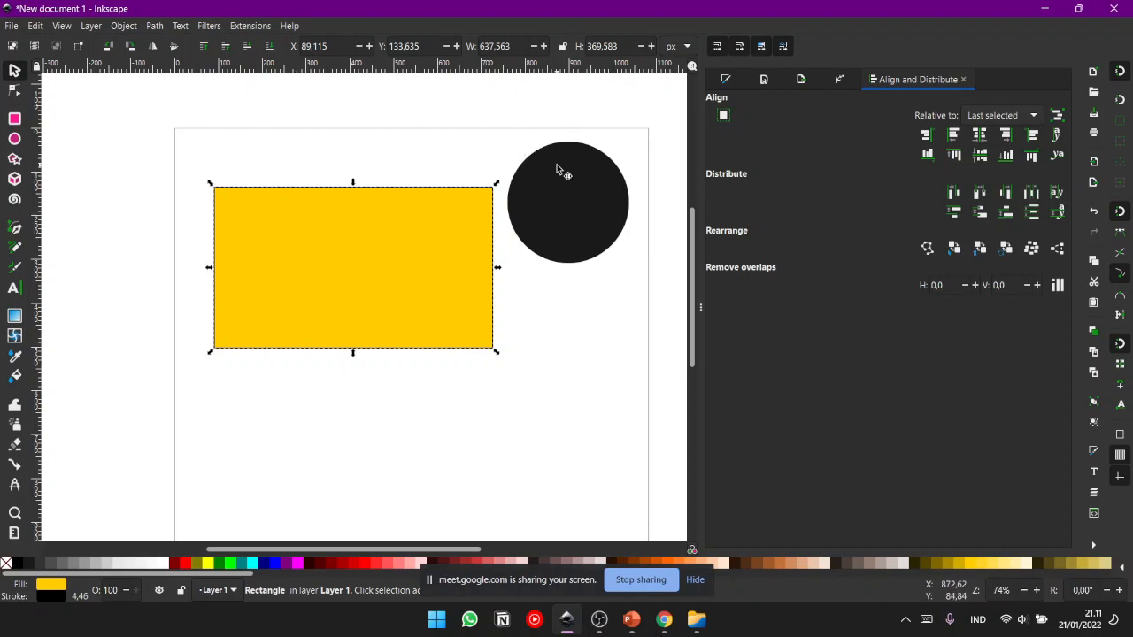
shift+click(6, 563)
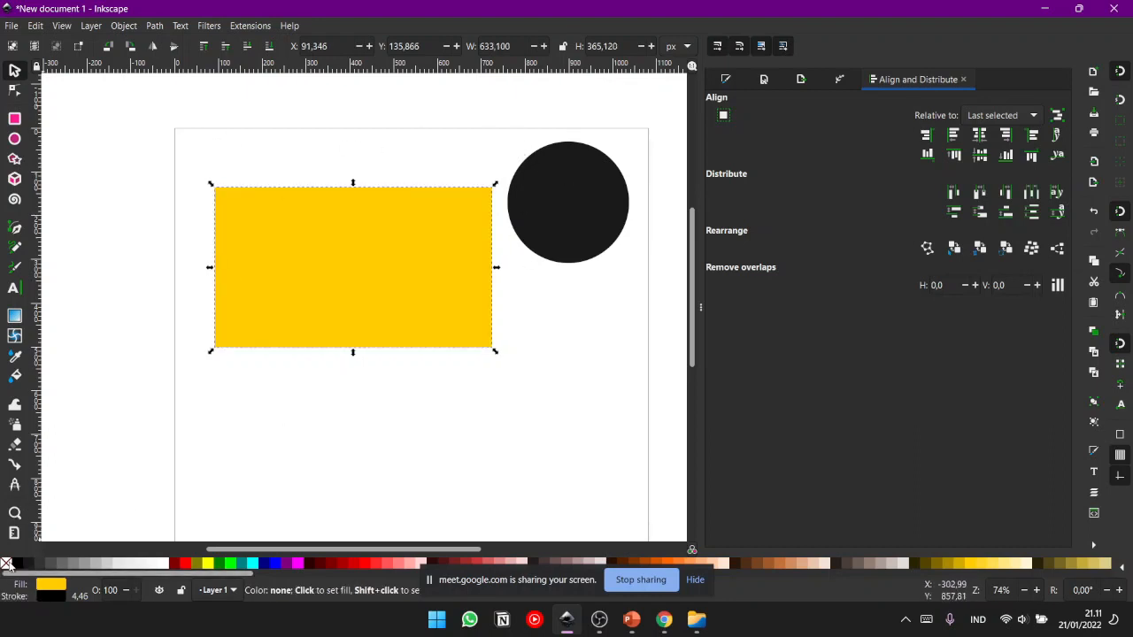
click(401, 414)
- Move the black circle over the yellow rectangle's upper-right corner, then select both shapes together and deselect them
drag(585, 220, 487, 209)
click(617, 255)
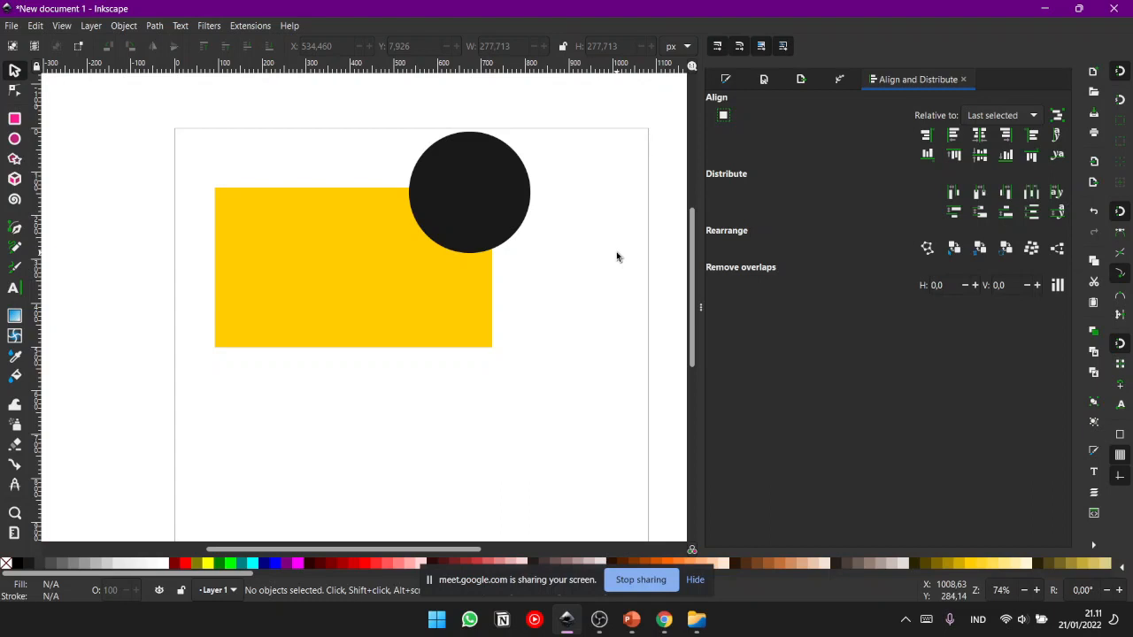
drag(647, 342, 633, 308)
drag(604, 262, 616, 327)
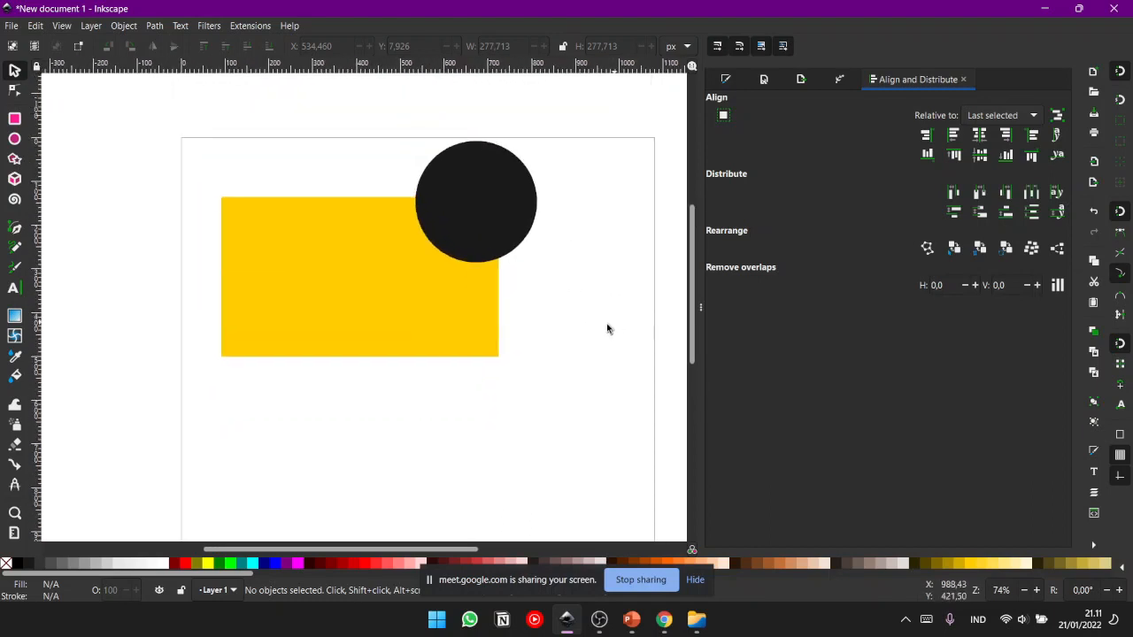
drag(93, 104, 575, 443)
click(574, 337)
- Move the yellow rectangle toward the page centre and the circle onto its upper-right corner, at about X 723, Y 15 px
drag(371, 247, 449, 287)
drag(166, 109, 584, 414)
click(544, 464)
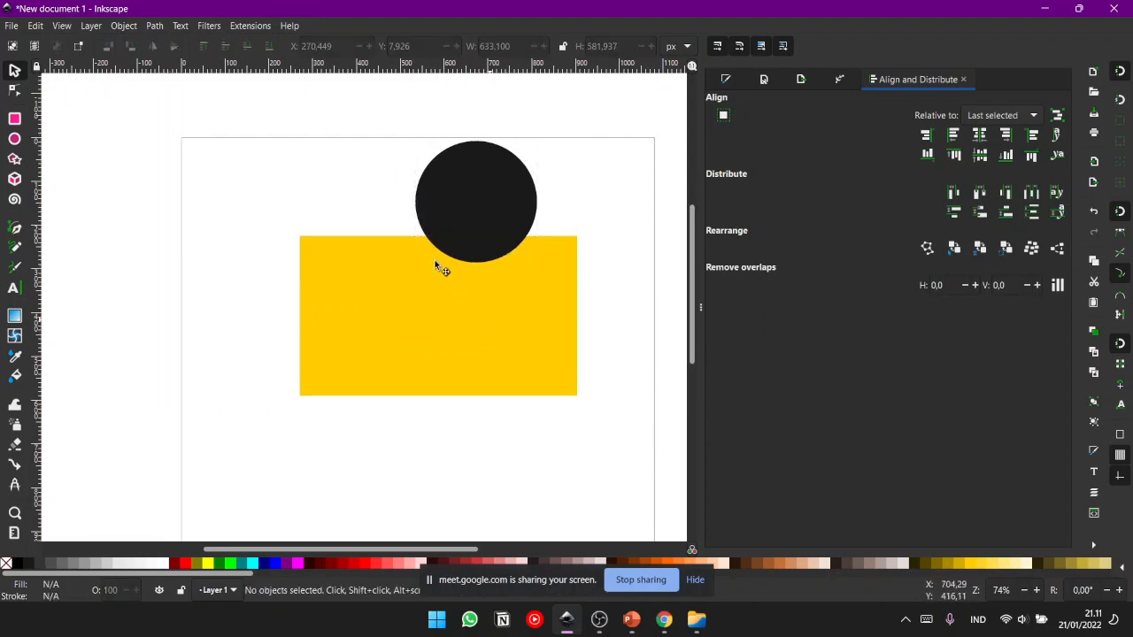
drag(438, 265, 423, 251)
click(535, 361)
drag(460, 198, 544, 200)
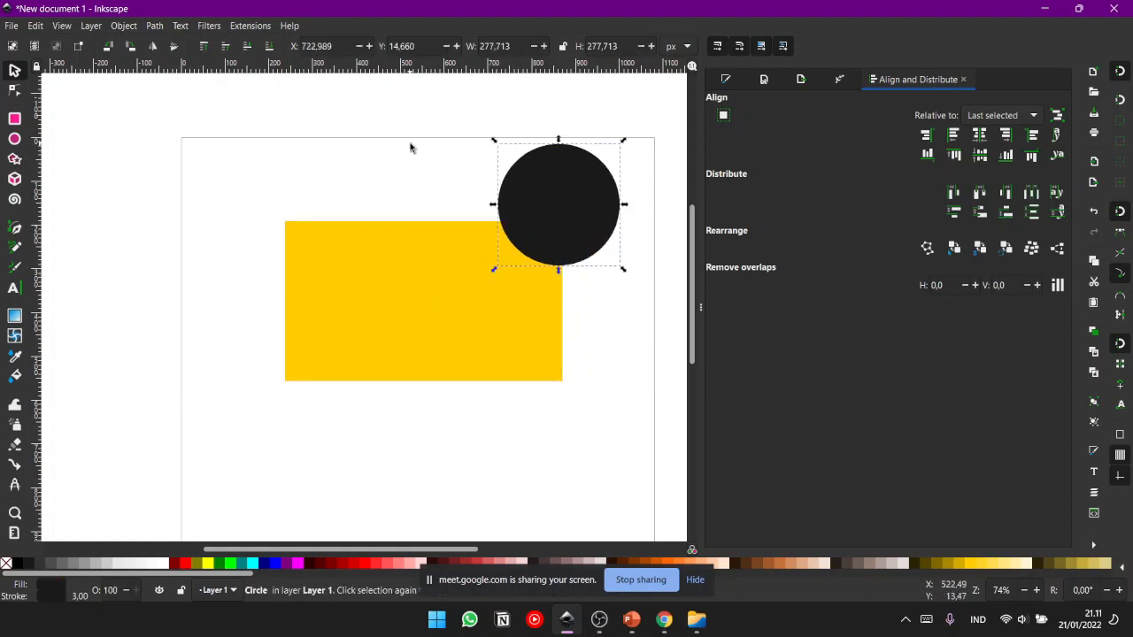
click(413, 145)
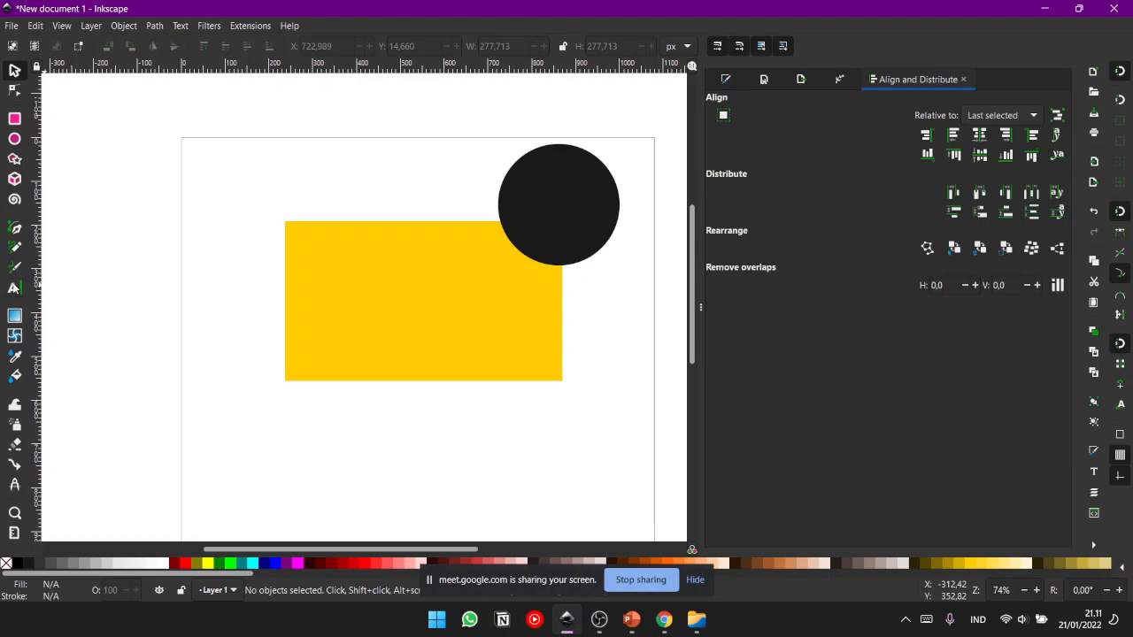
- Add the text "Tulisan" below the yellow rectangle and finish text editing
click(13, 288)
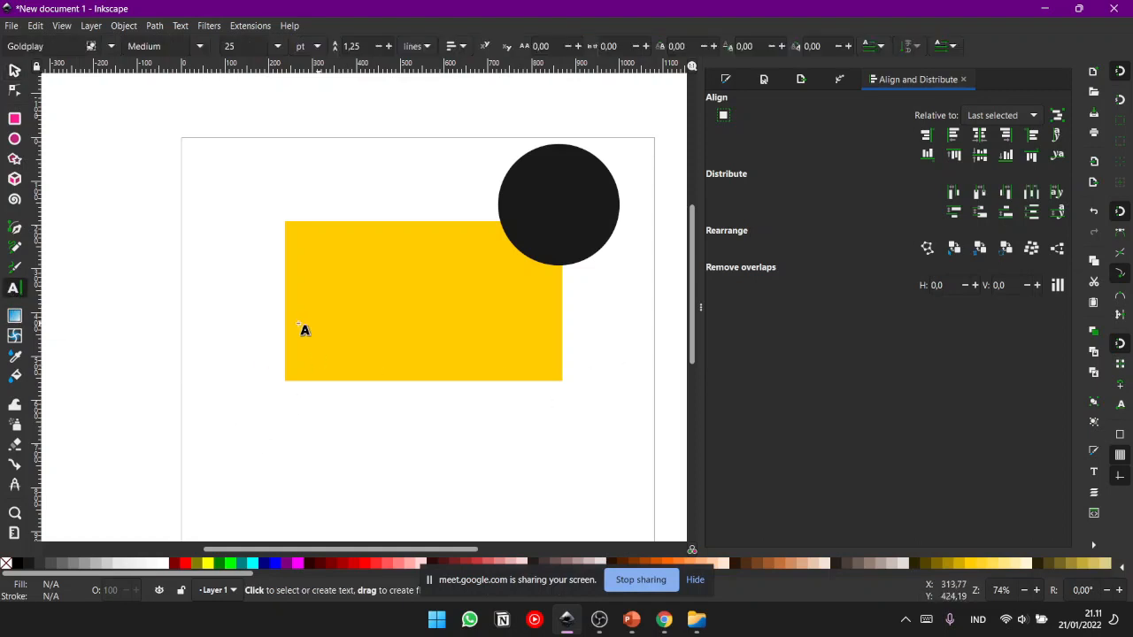
click(324, 419)
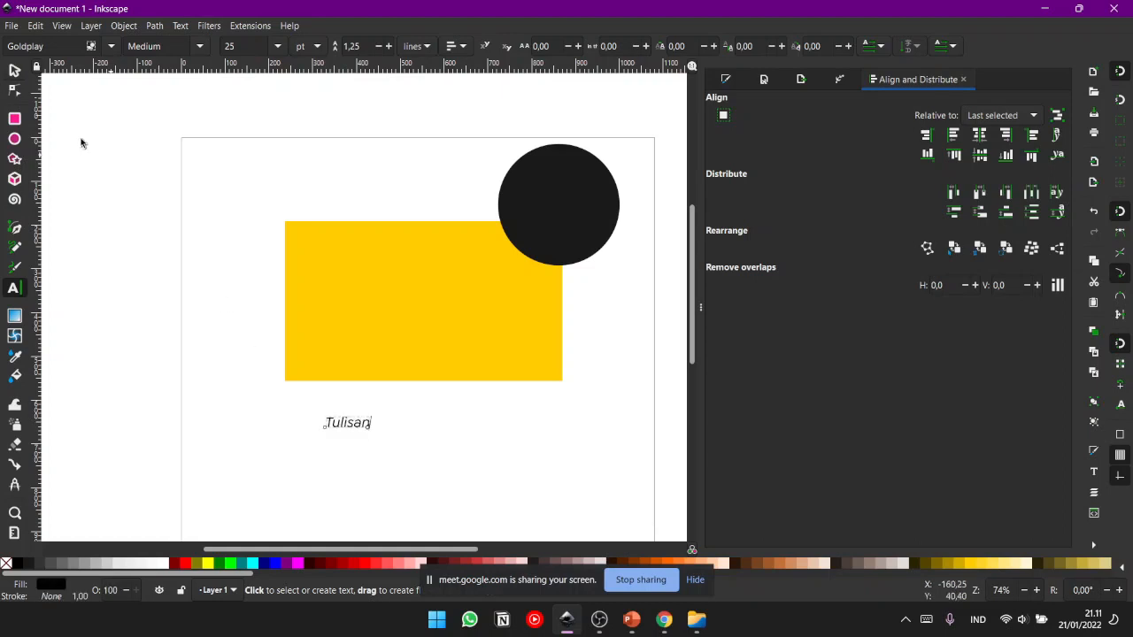
click(13, 69)
- Enlarge the text "Tulisan" to about 408 × 102 px and place it on the yellow rectangle
drag(372, 416, 440, 378)
drag(372, 437, 377, 251)
click(408, 294)
click(454, 342)
click(426, 372)
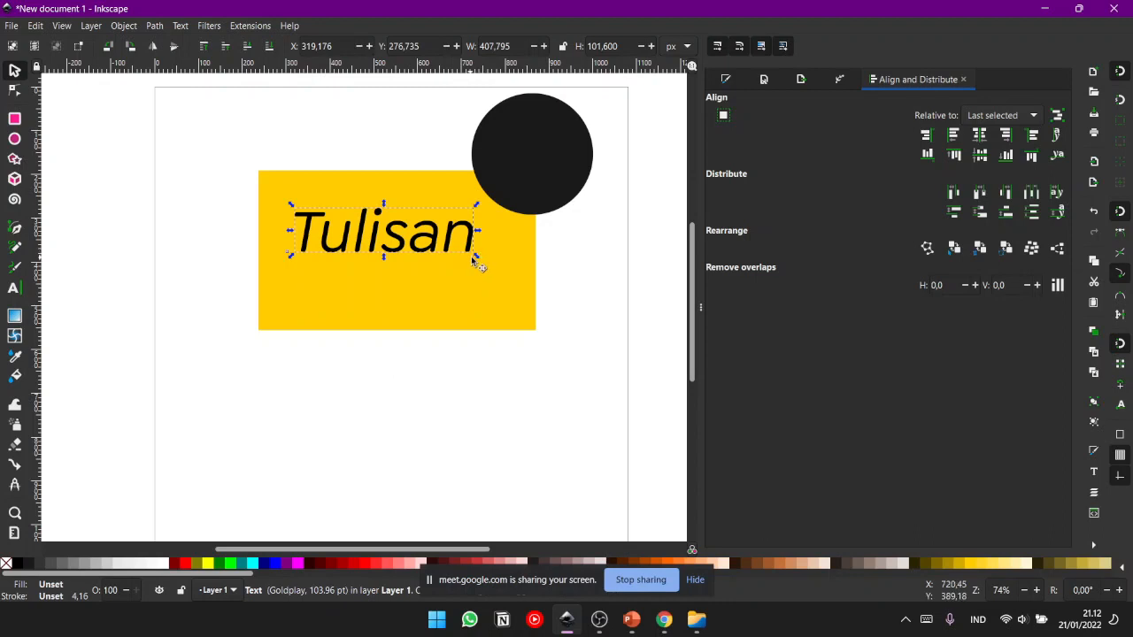
- Adjust the "Tulisan" text on the rectangle to about 413 × 103 px at X 307, Y 306 px
mouse_move(476, 261)
mouse_down()
mouse_move(505, 278)
mouse_move(467, 245)
mouse_move(498, 284)
mouse_move(449, 259)
mouse_move(484, 295)
mouse_move(468, 283)
mouse_up()
click(481, 432)
click(346, 252)
drag(346, 252, 340, 272)
drag(467, 229, 470, 207)
key(Escape)
click(431, 268)
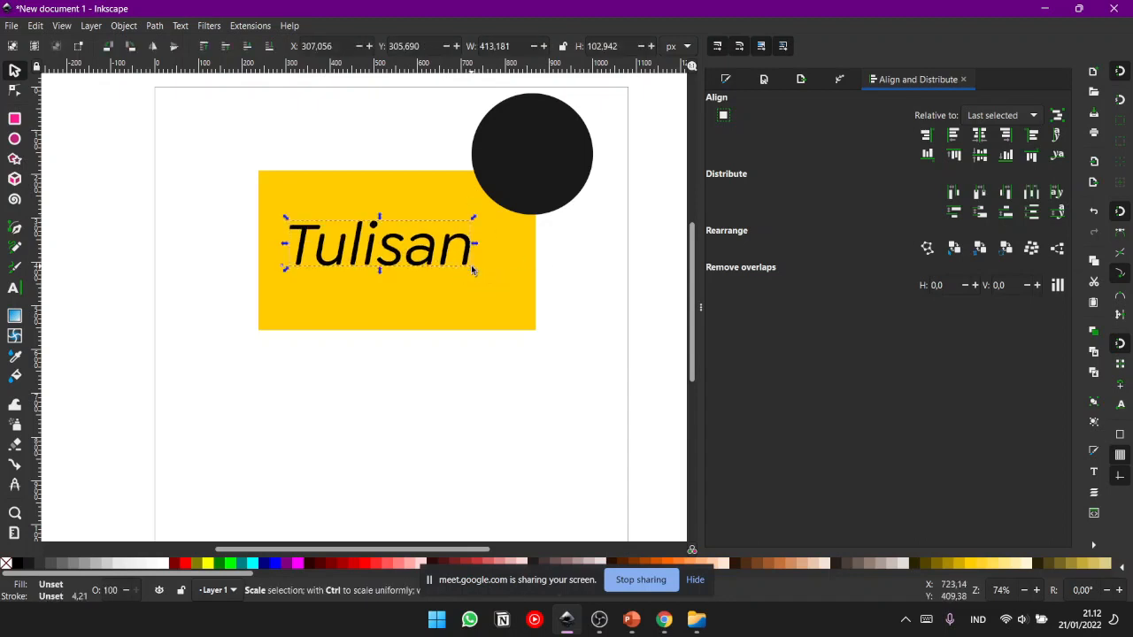
- Stretch the "Tulisan" text out of proportion from its corners to about 841 × 318 px
drag(473, 274, 585, 274)
key(Escape)
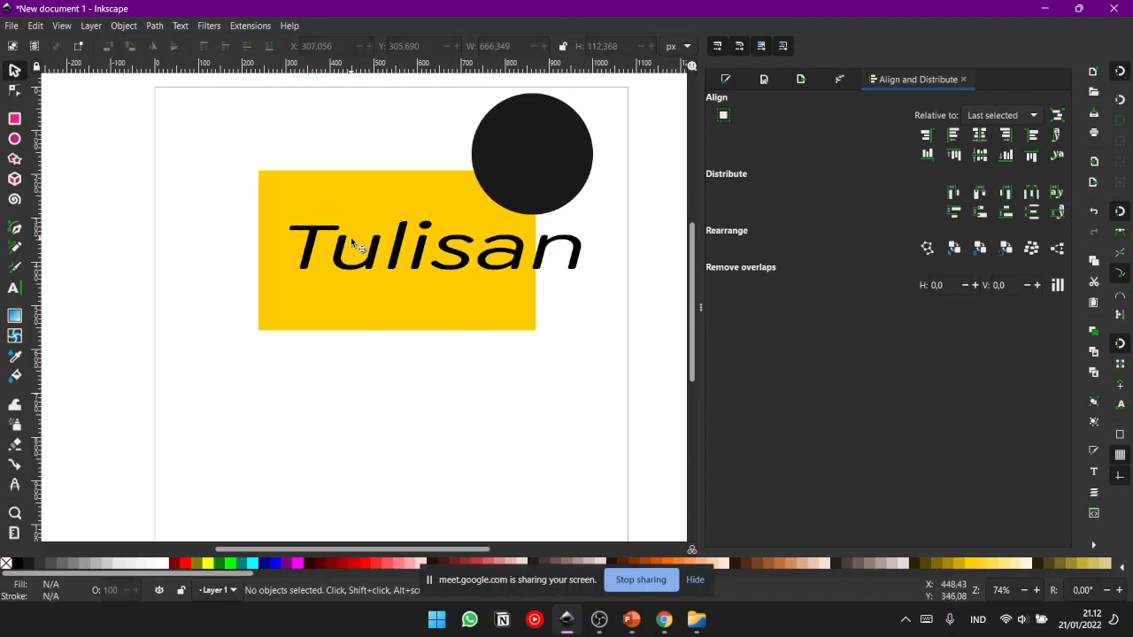
click(351, 277)
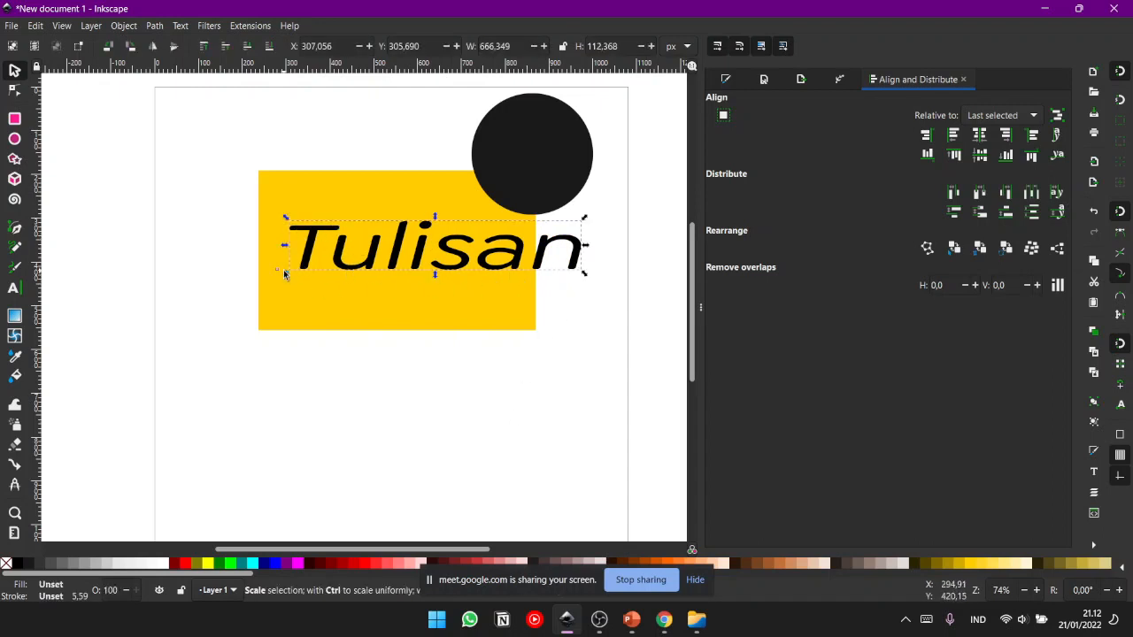
drag(285, 273, 209, 364)
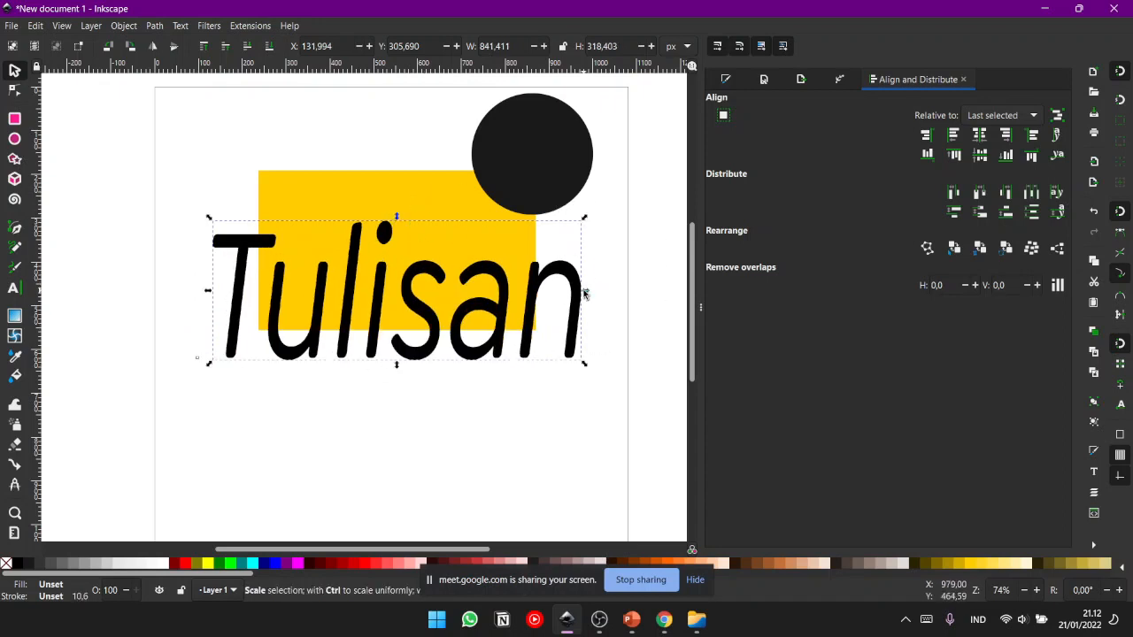
- Widen the "Tulisan" text to about 1088 px, flatten it to about 139 px high, and move it up across the rectangle
drag(613, 294, 633, 289)
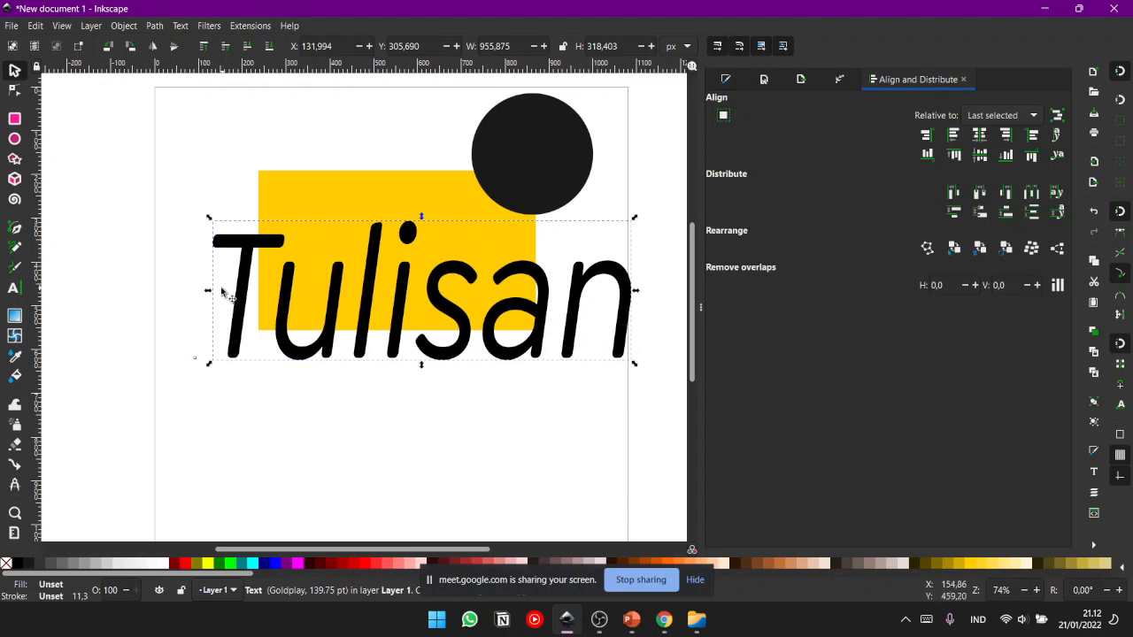
drag(208, 292, 151, 292)
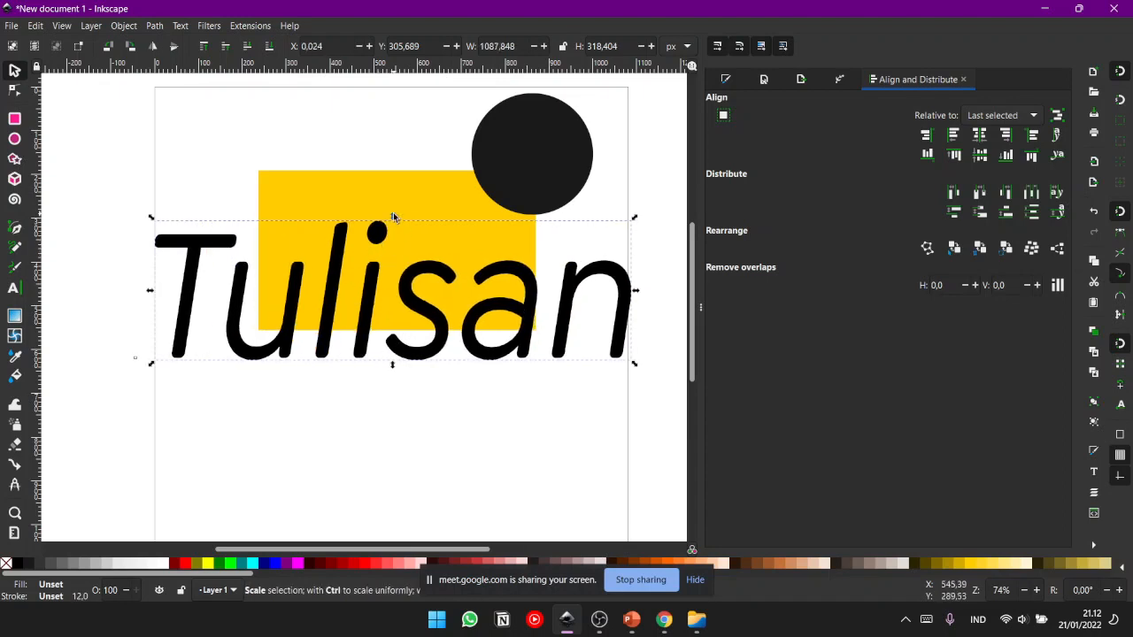
drag(393, 212, 393, 298)
click(448, 381)
drag(438, 345, 431, 260)
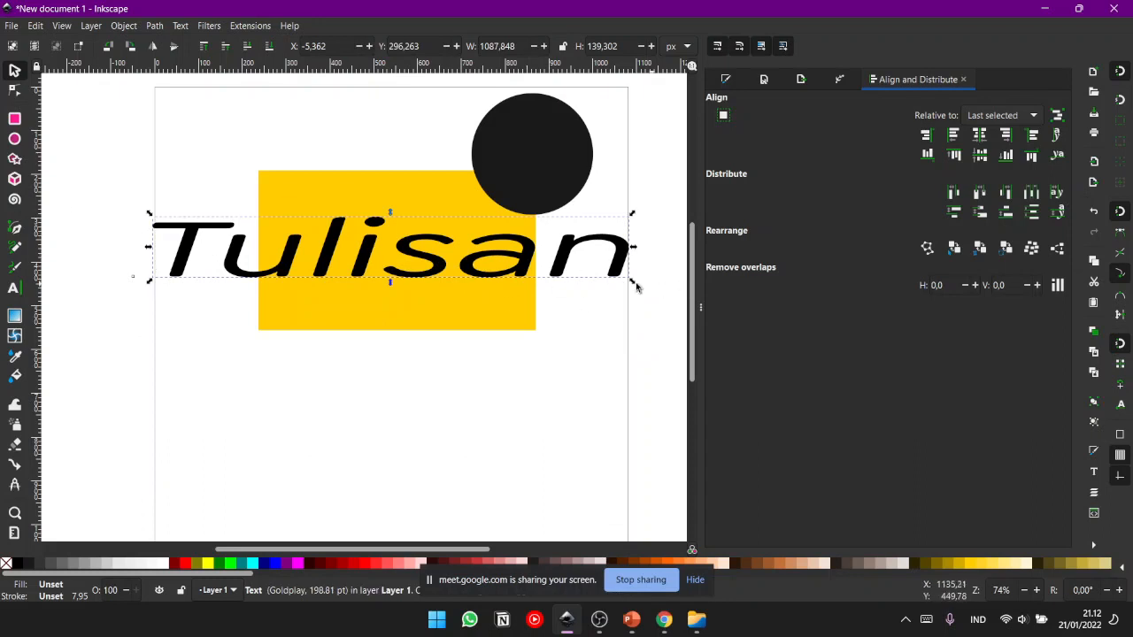
- Add a new "Tulisan" text below the yellow rectangle and enlarge it to about 637 × 159 px
click(320, 346)
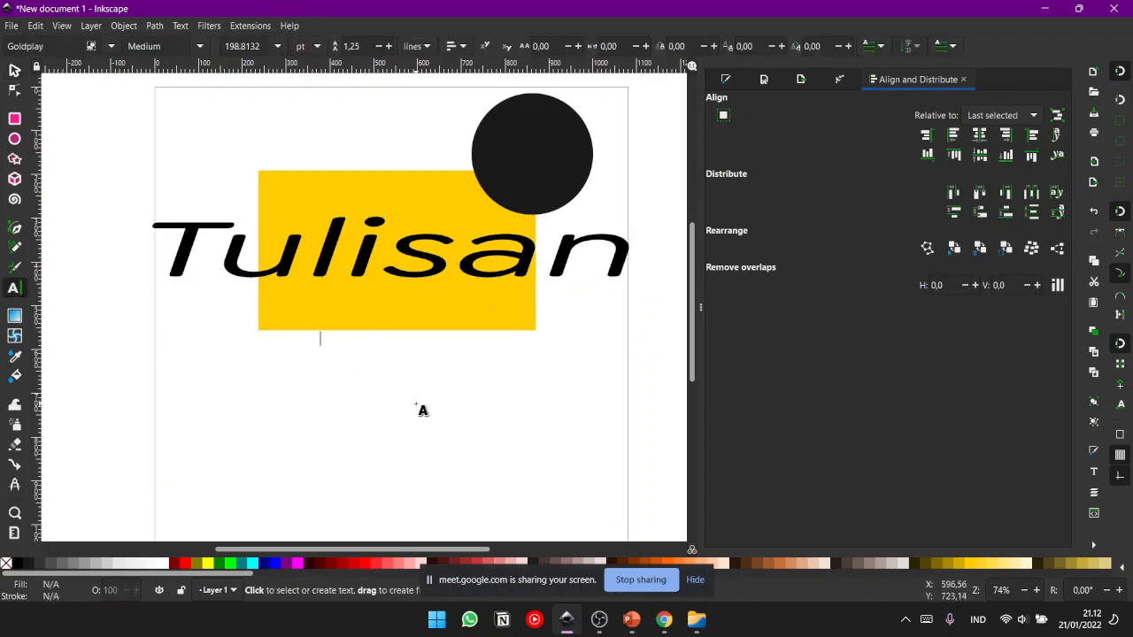
text(Tulisan)
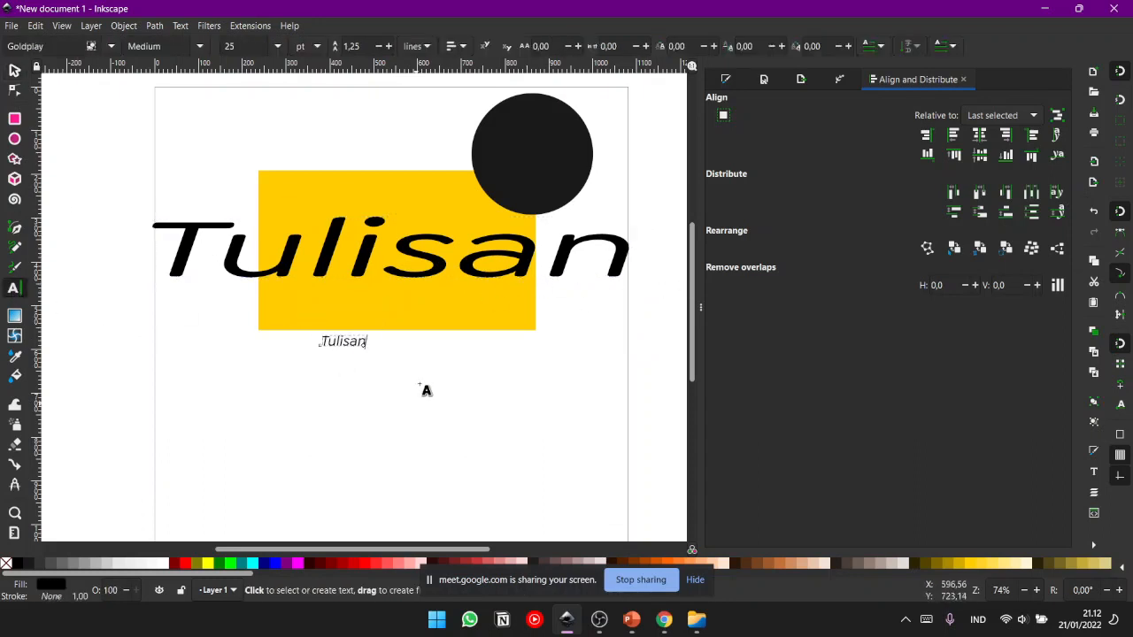
key(F1)
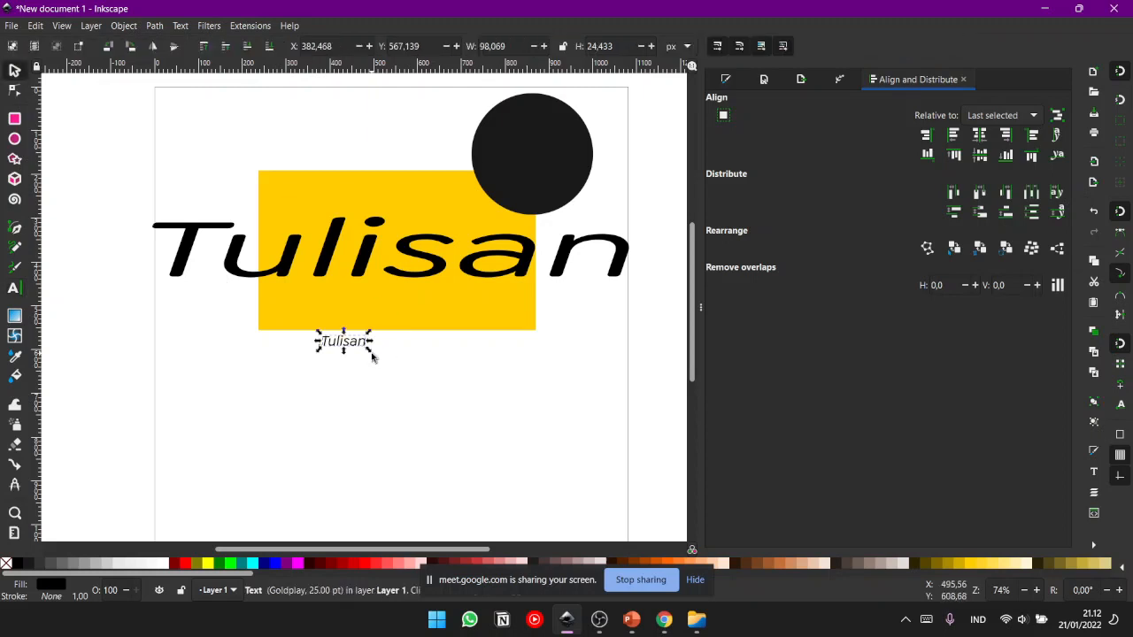
drag(370, 353, 488, 423)
drag(416, 359, 419, 340)
- Delete the stretched "Tulisan" text and move the new one up onto the rectangle, to about X 121, Y 293 px
click(582, 316)
click(525, 276)
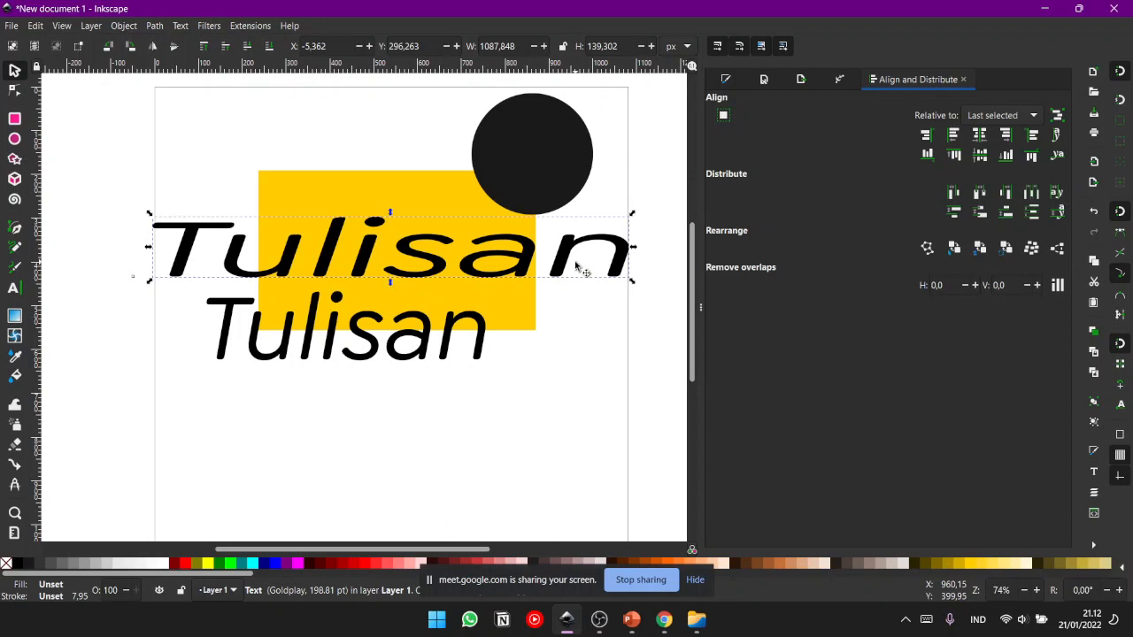
key(Delete)
click(379, 362)
drag(368, 291, 370, 208)
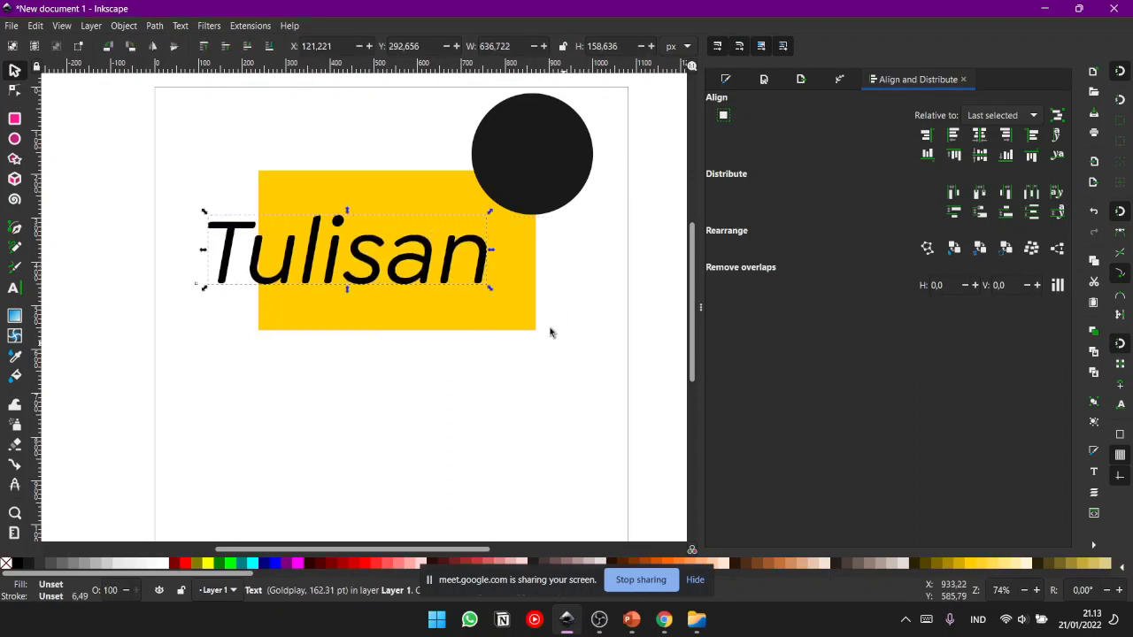
key(Escape)
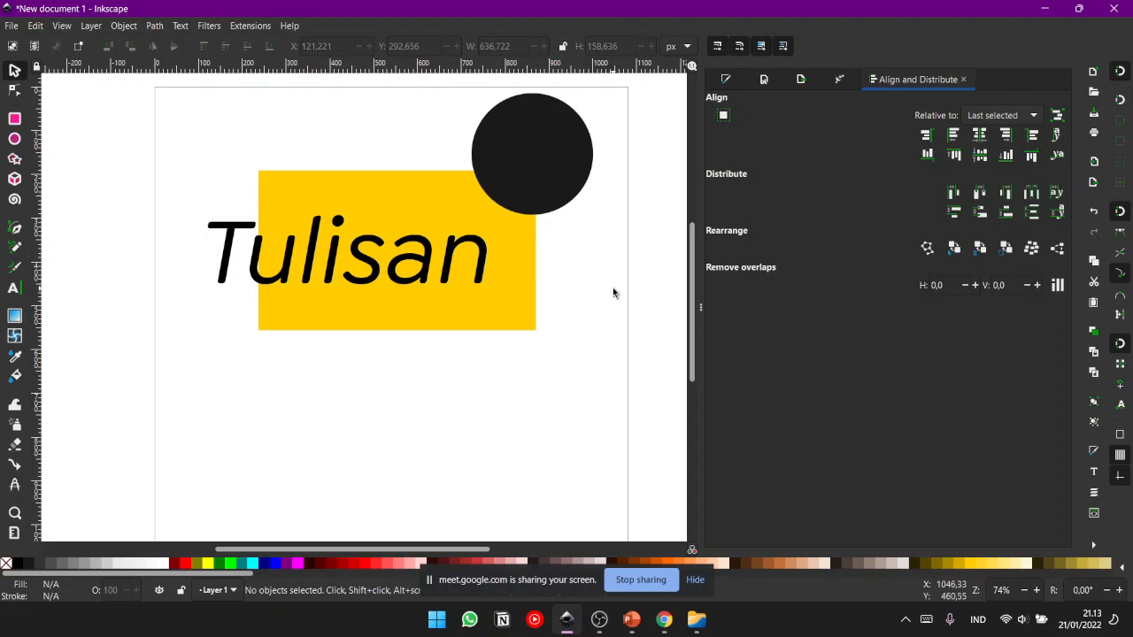
- Close the Align and Distribute, Path Effects, Export PNG Image, Document Properties and Fill and Stroke dialogs
mouse_move(496, 397)
mouse_down()
mouse_move(499, 363)
mouse_move(519, 369)
mouse_move(518, 387)
mouse_move(486, 354)
mouse_move(500, 409)
mouse_up()
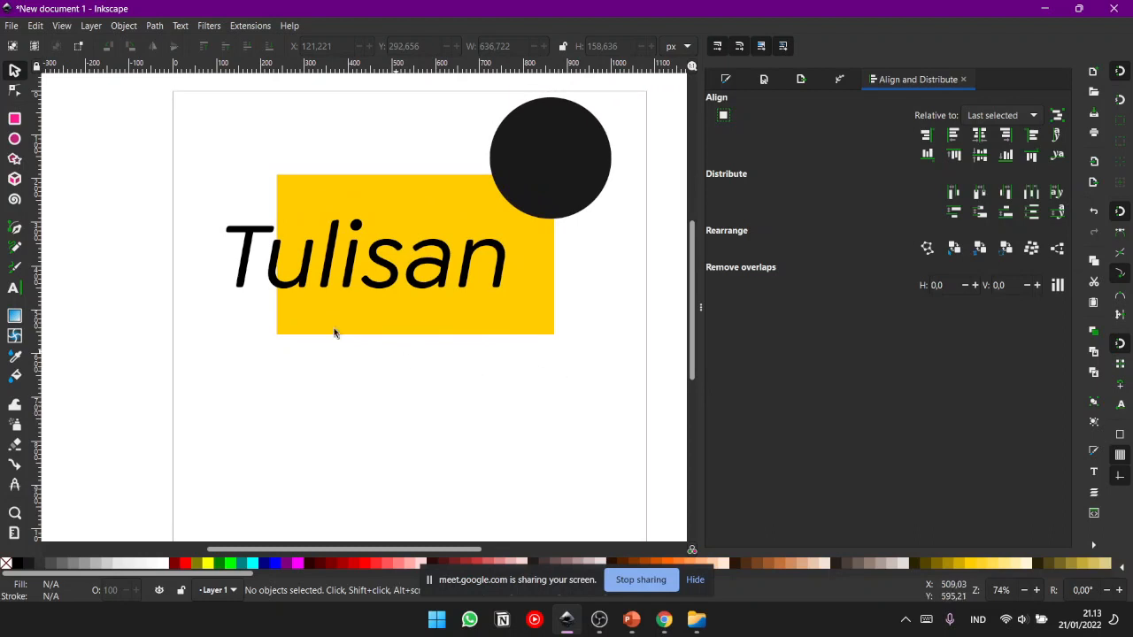
scroll(698, 343, down, 2)
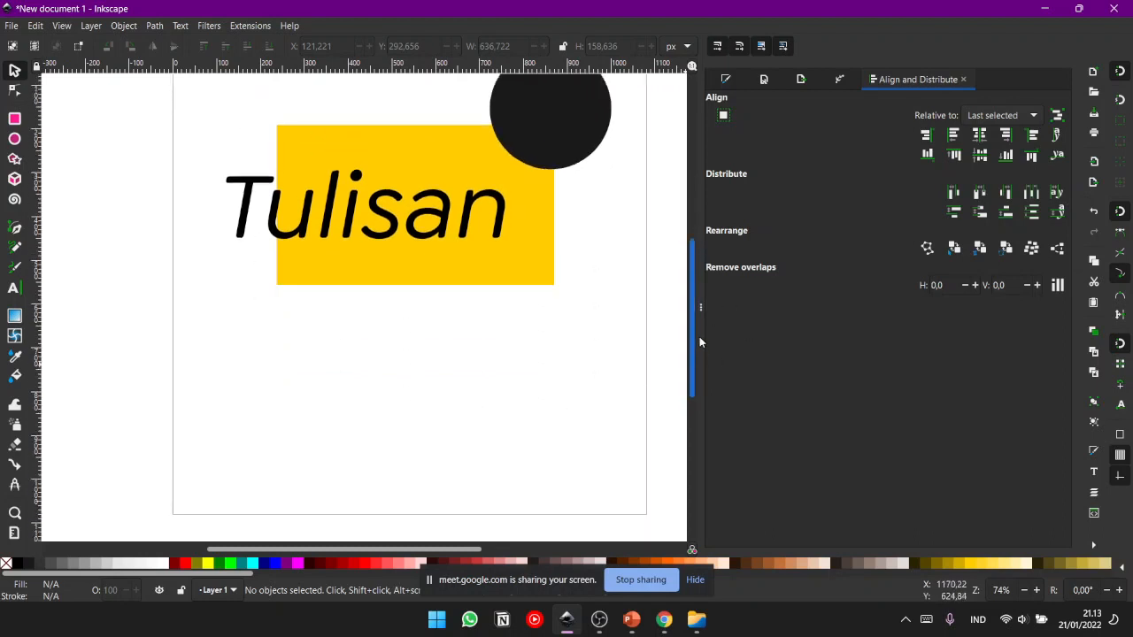
scroll(699, 336, up, 2)
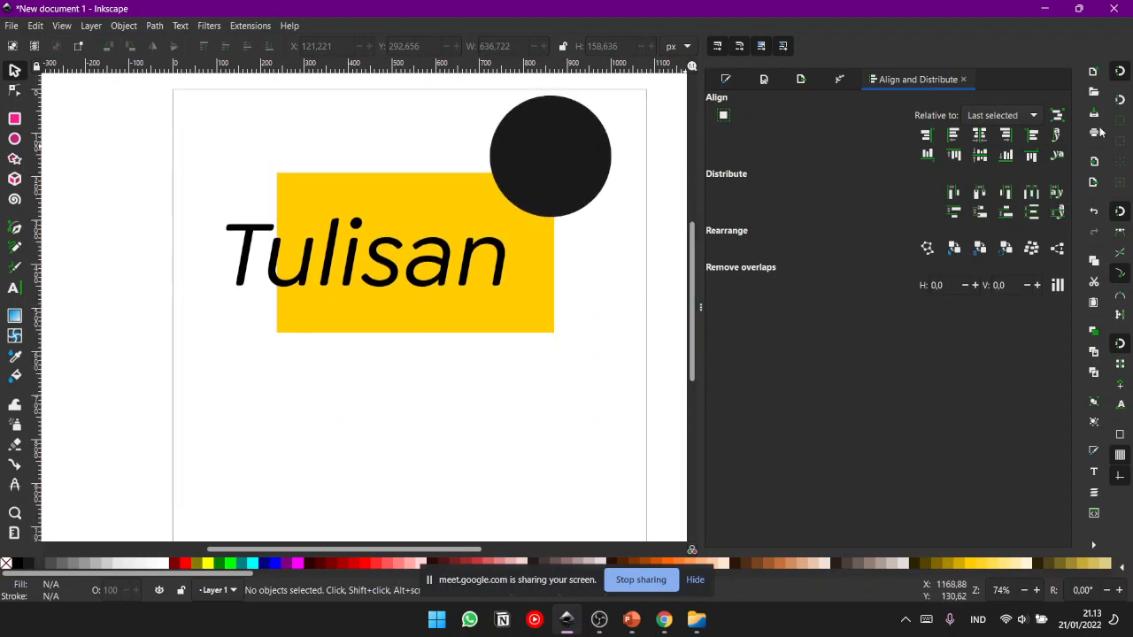
click(963, 80)
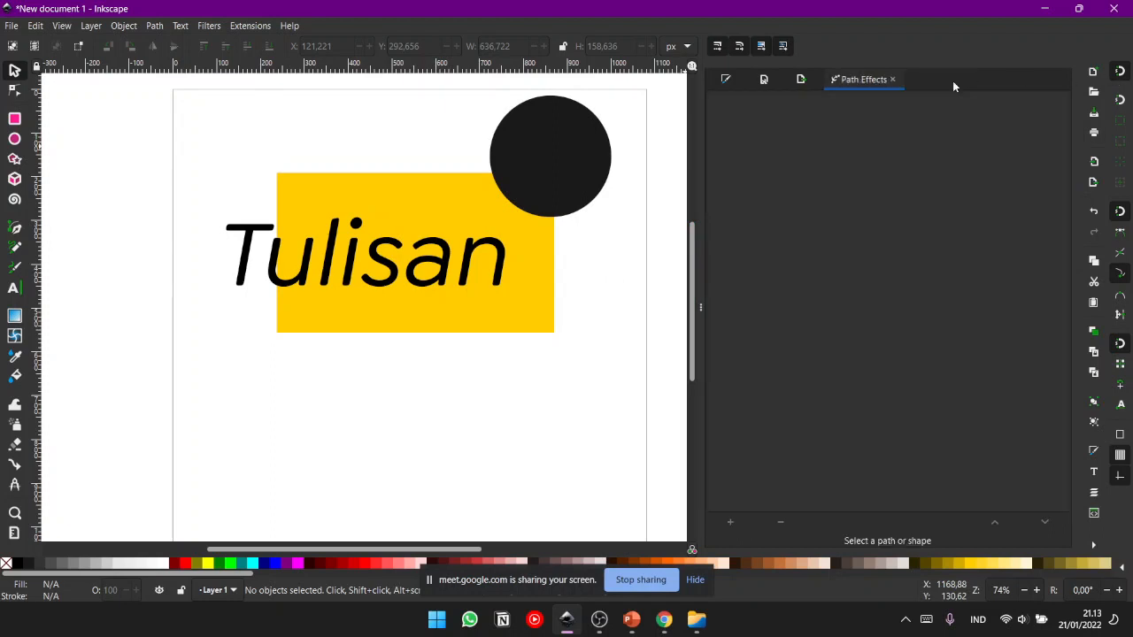
click(896, 80)
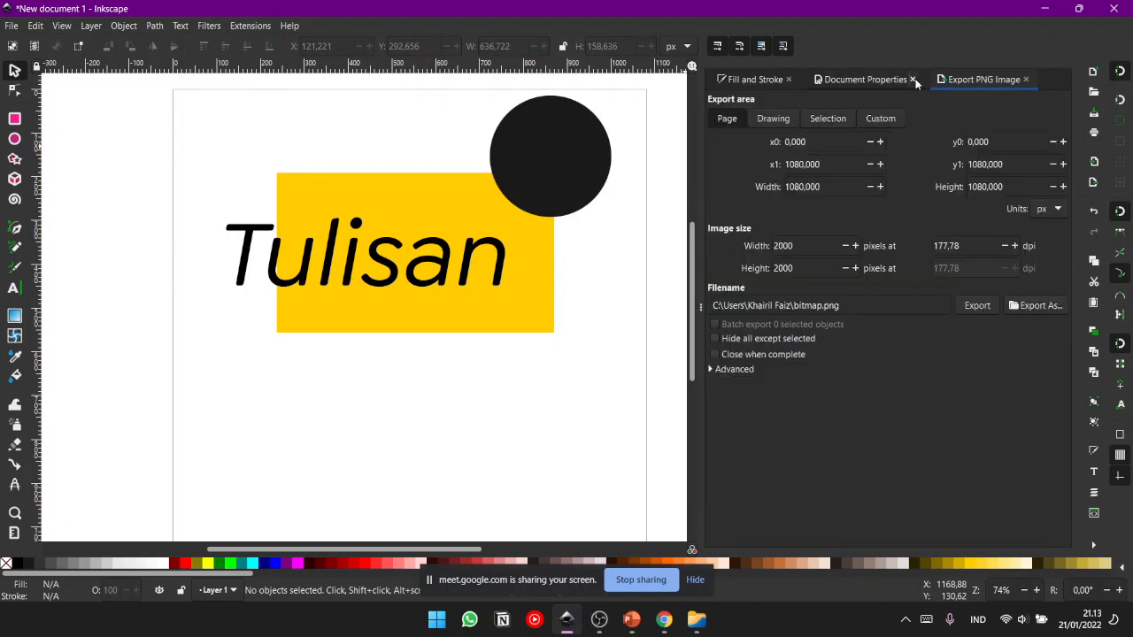
click(912, 80)
click(789, 80)
click(806, 80)
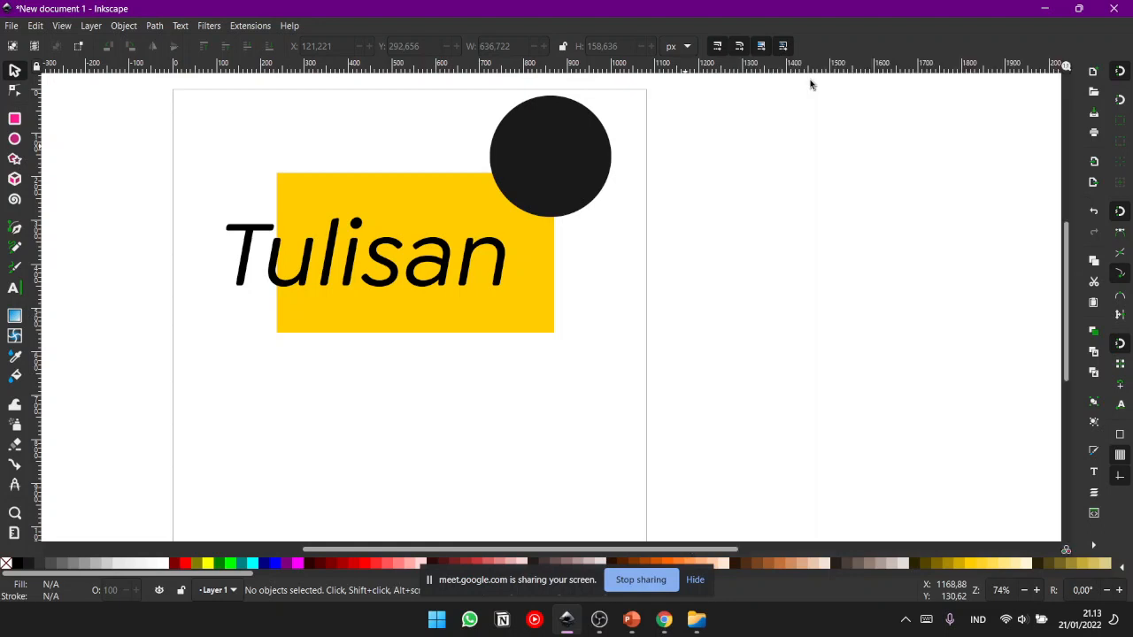
- Move the yellow rectangle, the "Tulisan" text and the black circle off the page to its left side
drag(583, 276, 720, 294)
key(minus)
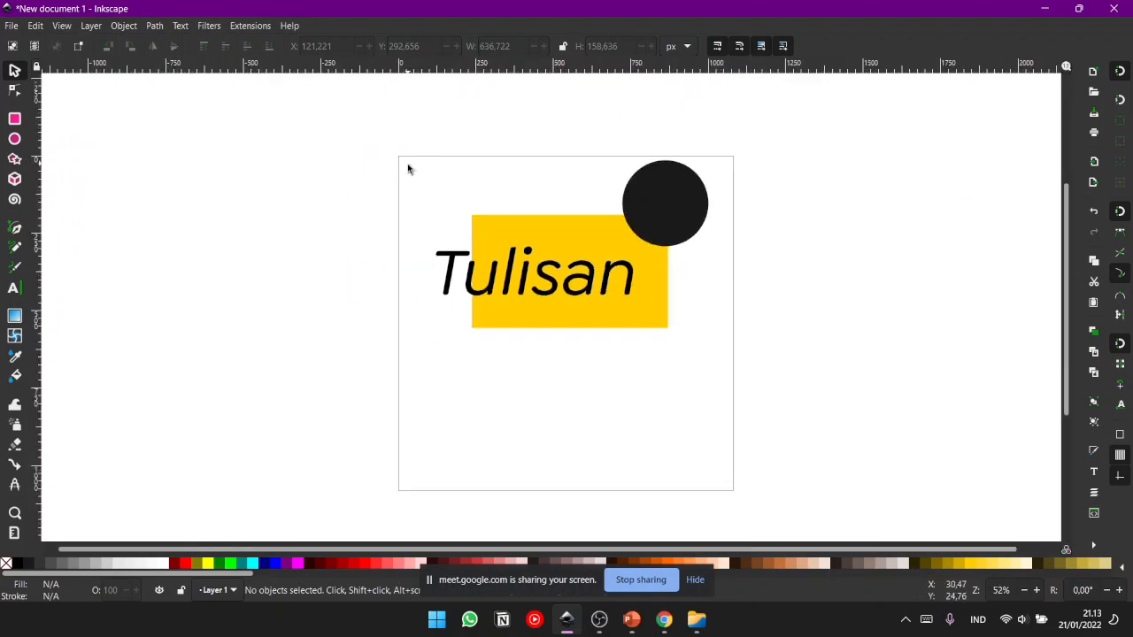
click(453, 289)
click(618, 224)
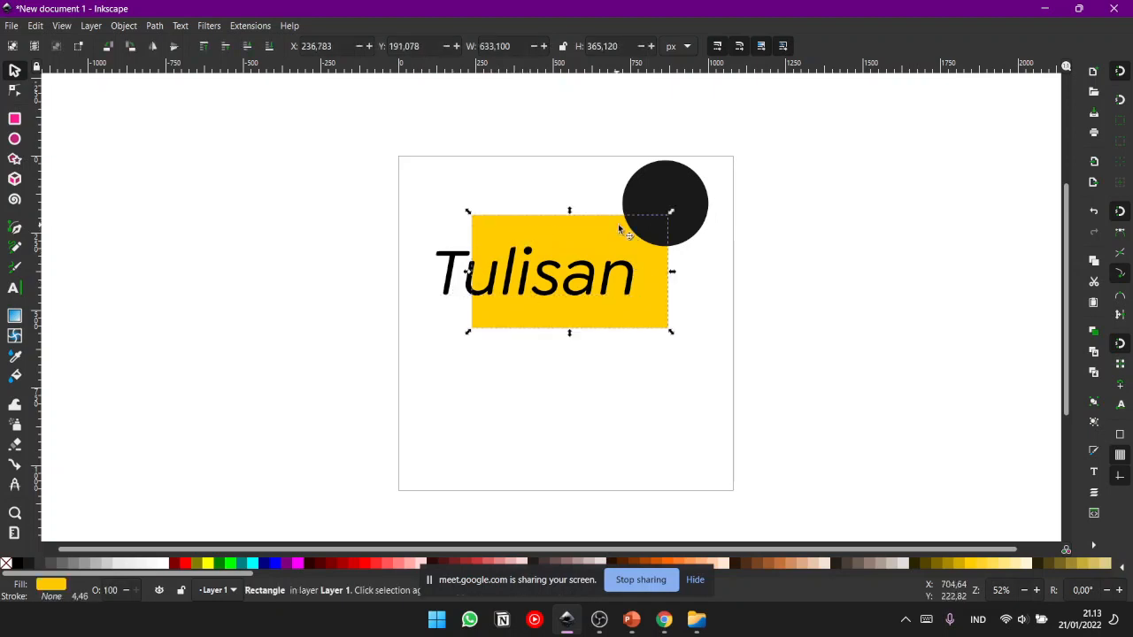
click(664, 191)
key(ctrl+a)
drag(632, 271, 283, 233)
- Reposition the black circle over the upper edge of the off-page rectangle, at about X -652, Y -134 px
click(348, 238)
drag(182, 182, 269, 207)
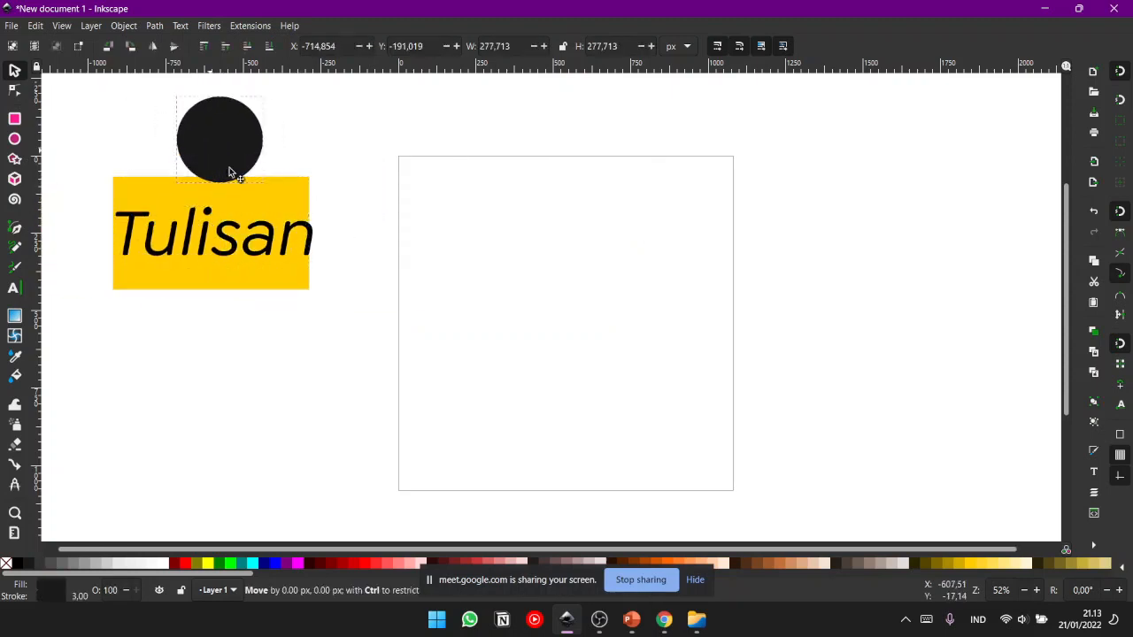
drag(225, 169, 245, 187)
click(332, 168)
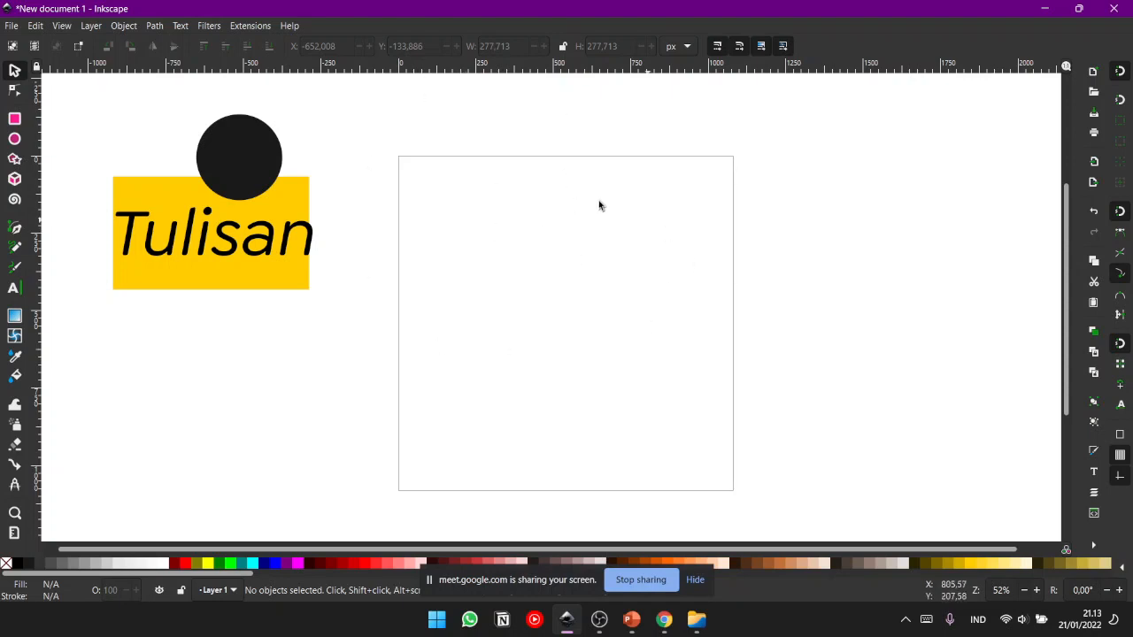
- Draw a yellow square about 141 × 141 px and move it to the page's upper-left corner, at about X 1.9, Y -1.9 px
click(14, 118)
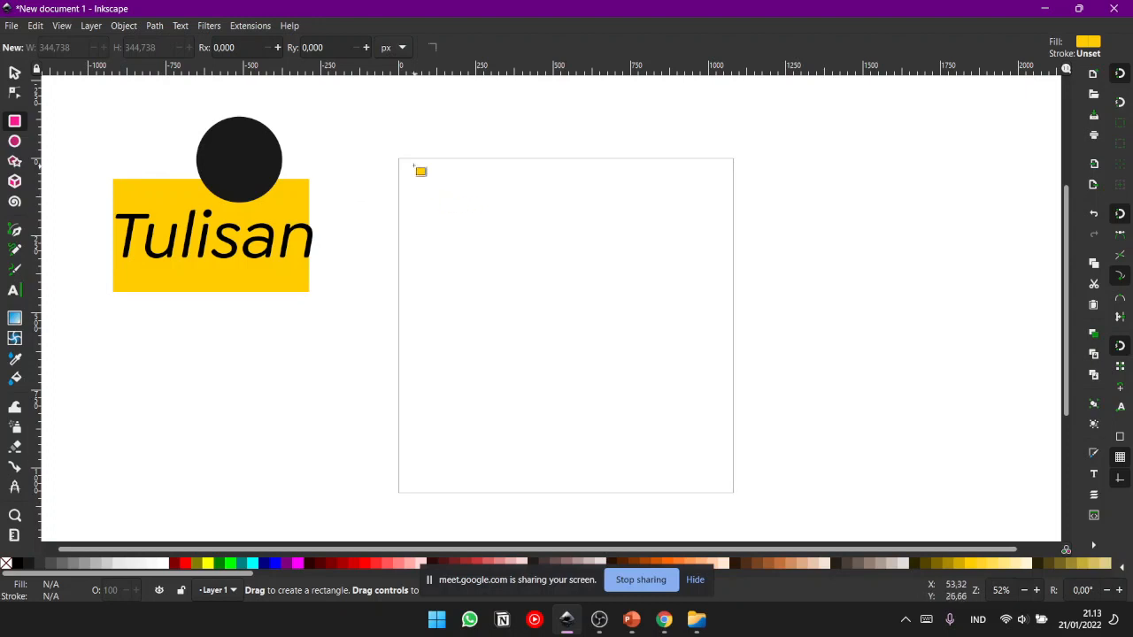
drag(415, 186, 468, 230)
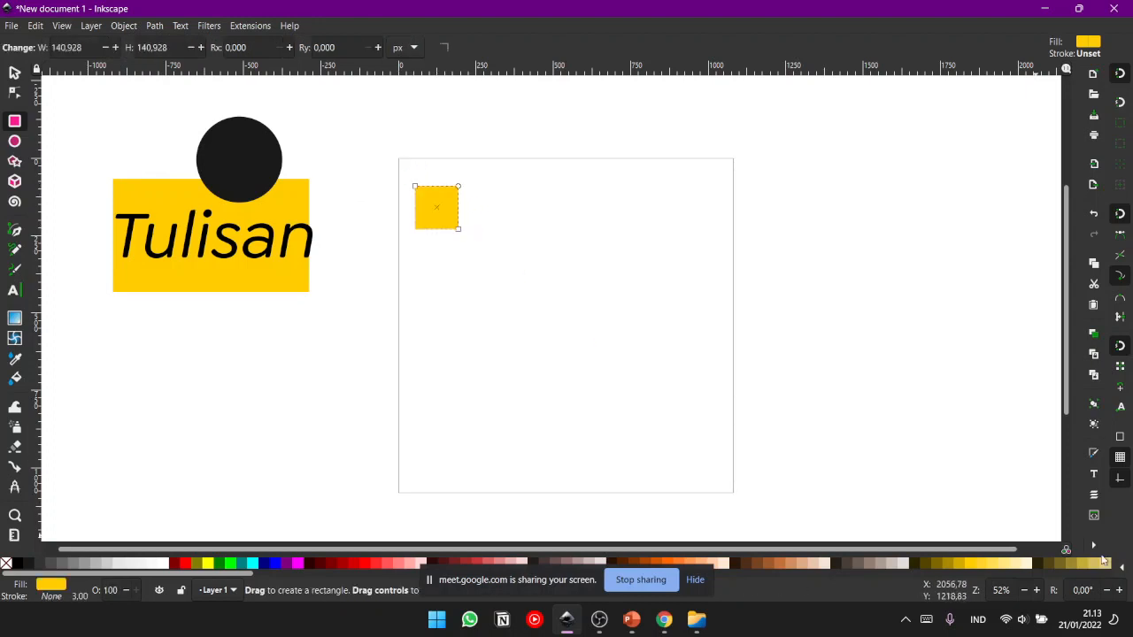
click(14, 72)
key(Escape)
click(450, 213)
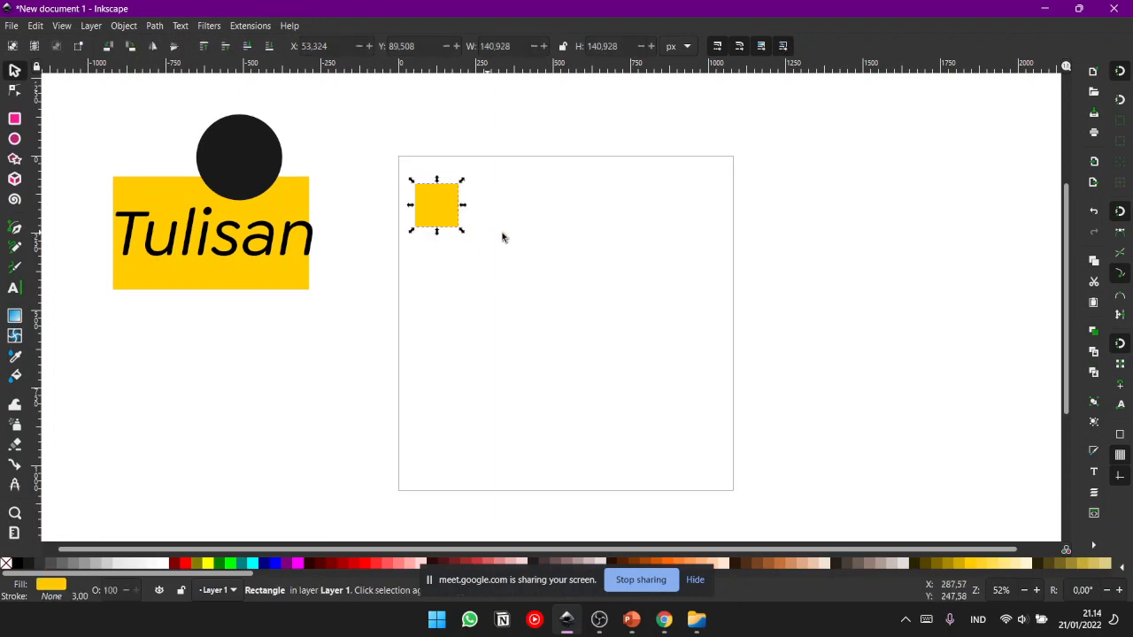
drag(421, 208, 407, 186)
click(403, 146)
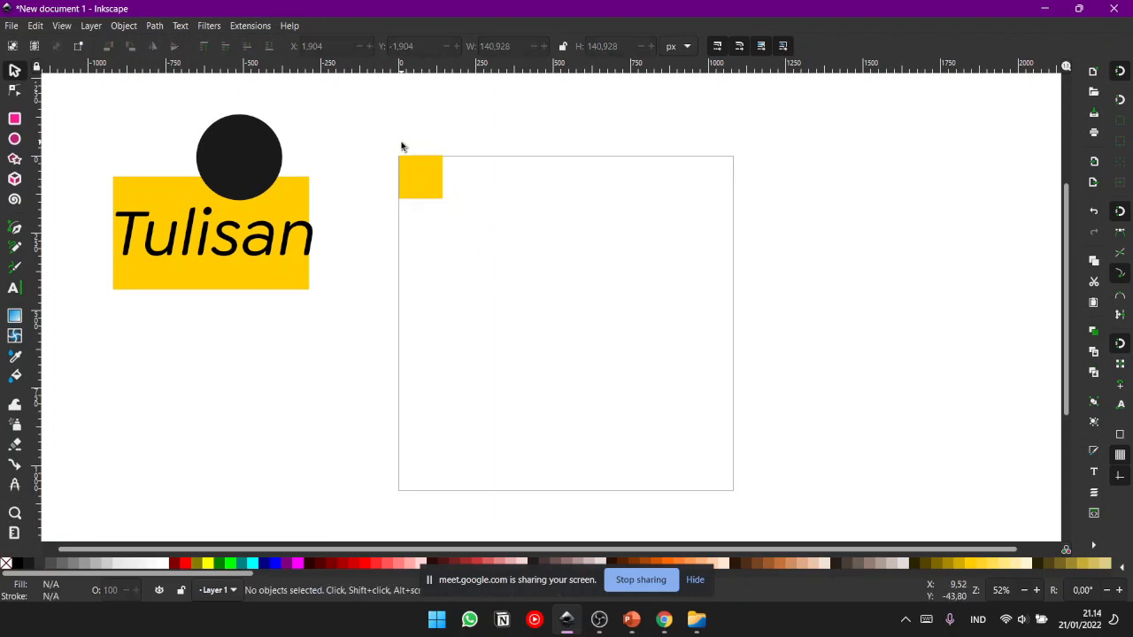
- Move the yellow square by hand closer to the page's exact upper-left corner, to about X 0.49, Y 0.31 px
key(plus)
key(plus)
key(plus)
scroll(433, 260, up, 10)
scroll(433, 261, left, 7)
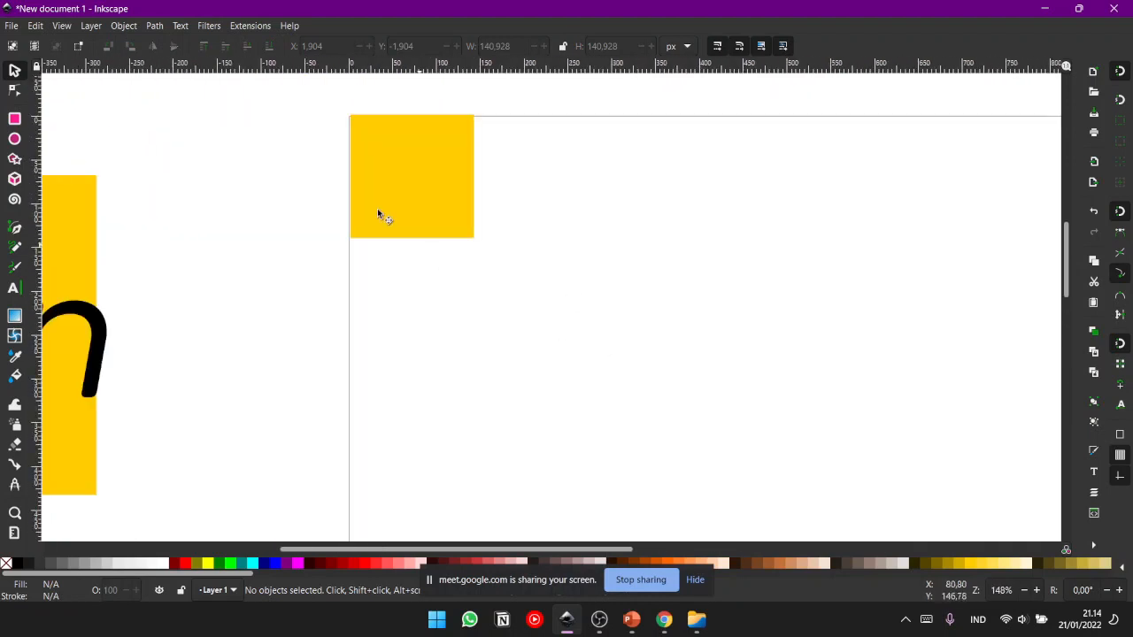
mouse_move(423, 283)
mouse_down()
mouse_move(422, 296)
mouse_move(425, 279)
mouse_up()
key(plus)
key(plus)
drag(339, 246, 473, 271)
key(plus)
key(plus)
drag(251, 201, 296, 218)
key(plus)
key(plus)
key(plus)
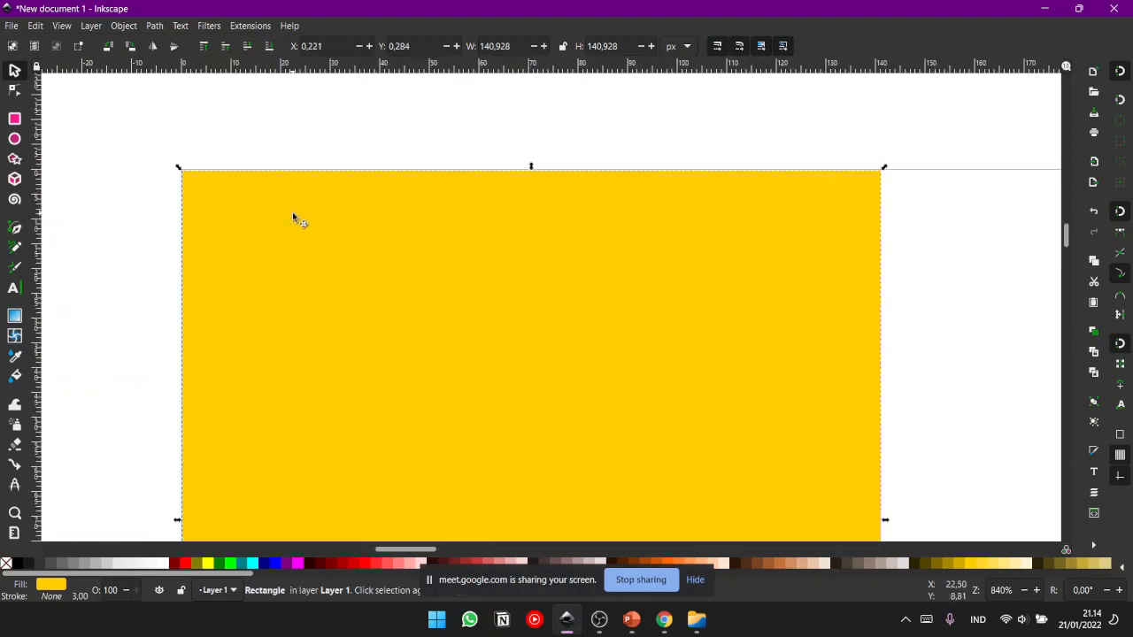
drag(378, 228, 474, 242)
key(plus)
key(plus)
drag(349, 218, 508, 455)
mouse_move(386, 289)
mouse_down()
mouse_move(379, 283)
mouse_move(406, 295)
mouse_move(393, 281)
mouse_up()
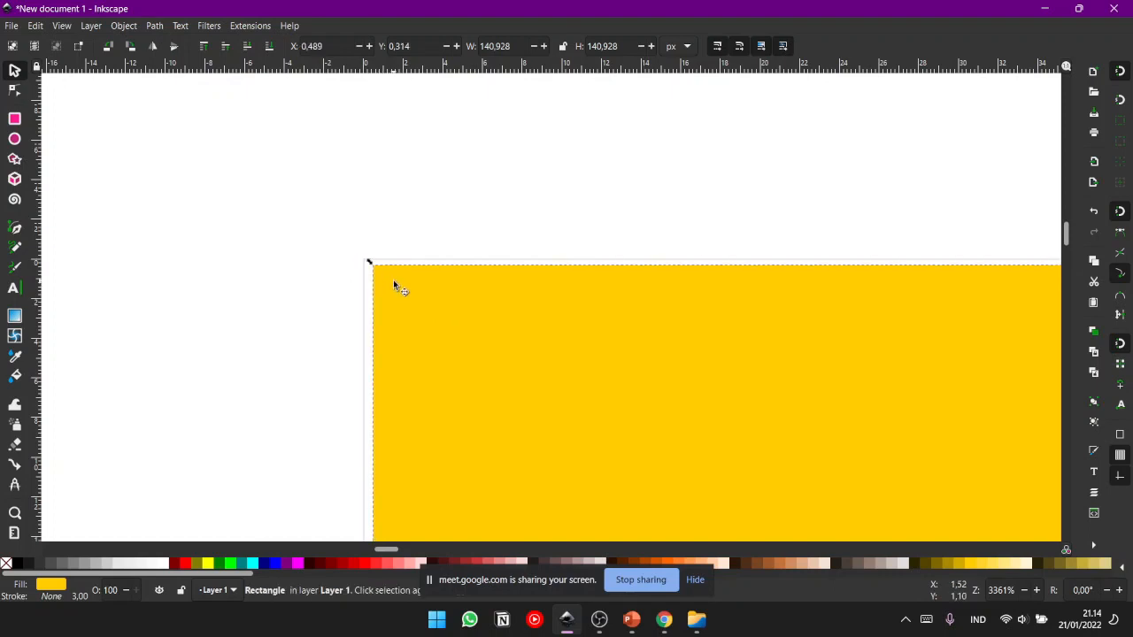
- Examine how closely the yellow square sits against the page's corner, up close and on the whole page
key(plus)
key(plus)
key(plus)
key(plus)
key(minus)
key(minus)
key(minus)
key(minus)
key(minus)
key(minus)
key(minus)
key(minus)
scroll(585, 270, down, 1)
drag(592, 244, 418, 191)
scroll(493, 219, down, 2)
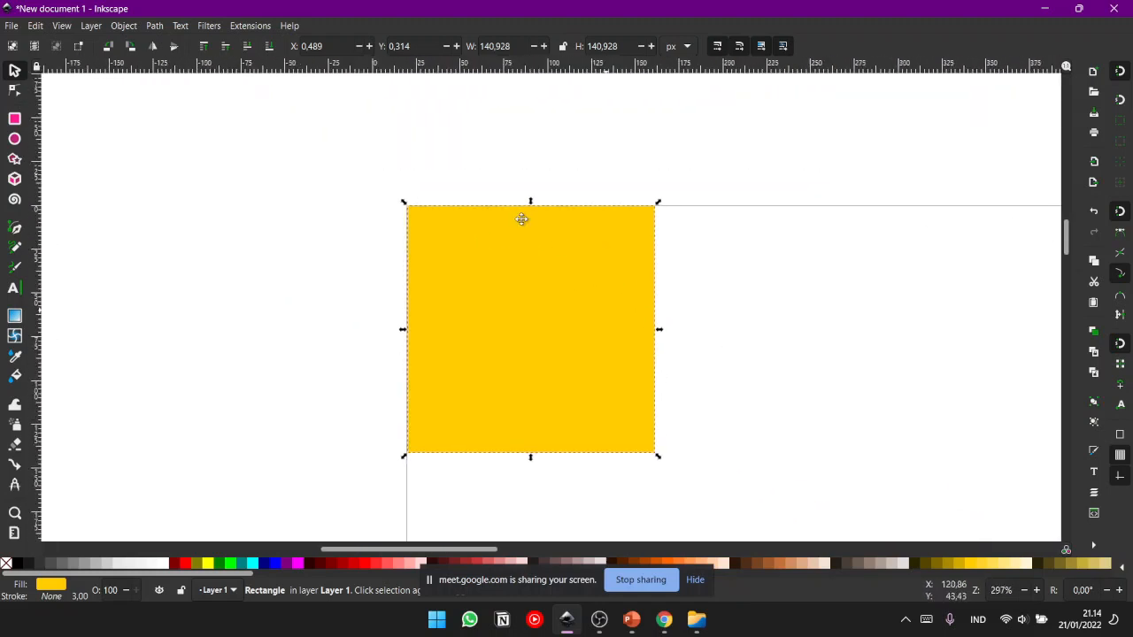
drag(558, 245, 502, 200)
scroll(473, 243, down, 2)
drag(638, 292, 521, 197)
scroll(524, 198, down, 2)
drag(569, 274, 494, 179)
scroll(531, 195, down, 1)
drag(565, 211, 496, 213)
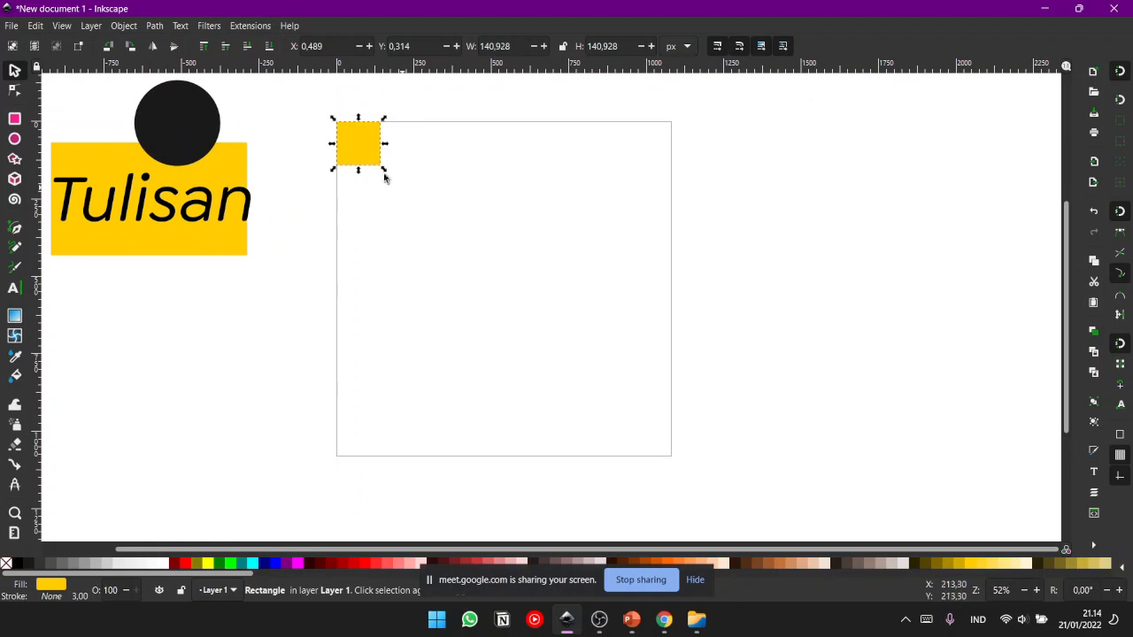
- Open the Align and Distribute dialog and deselect the yellow square
click(58, 27)
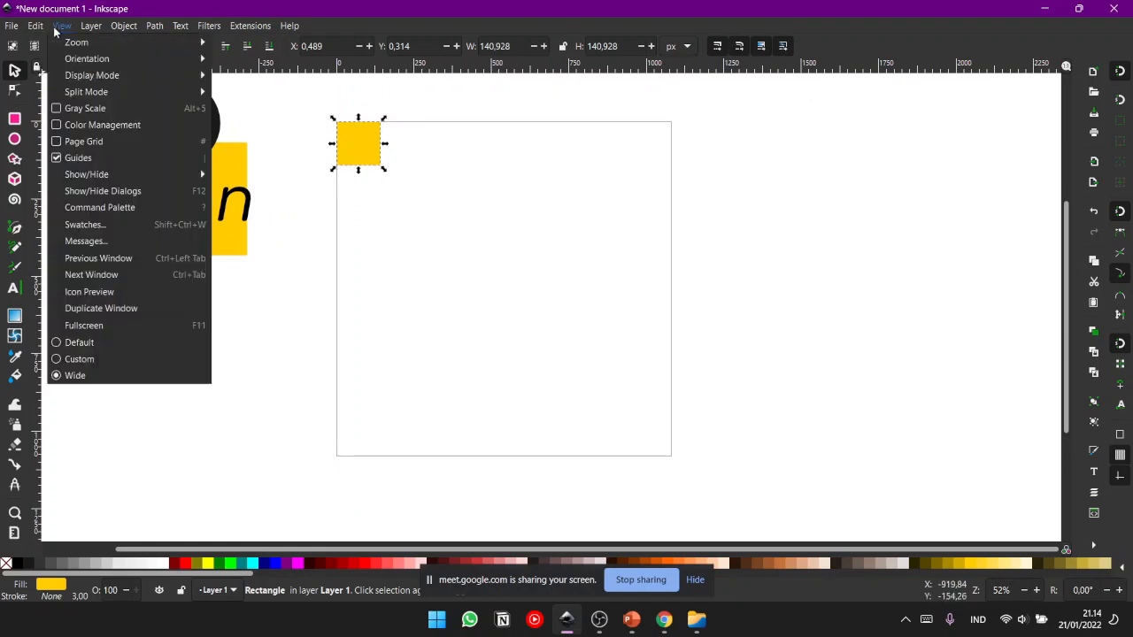
mouse_move(42, 32)
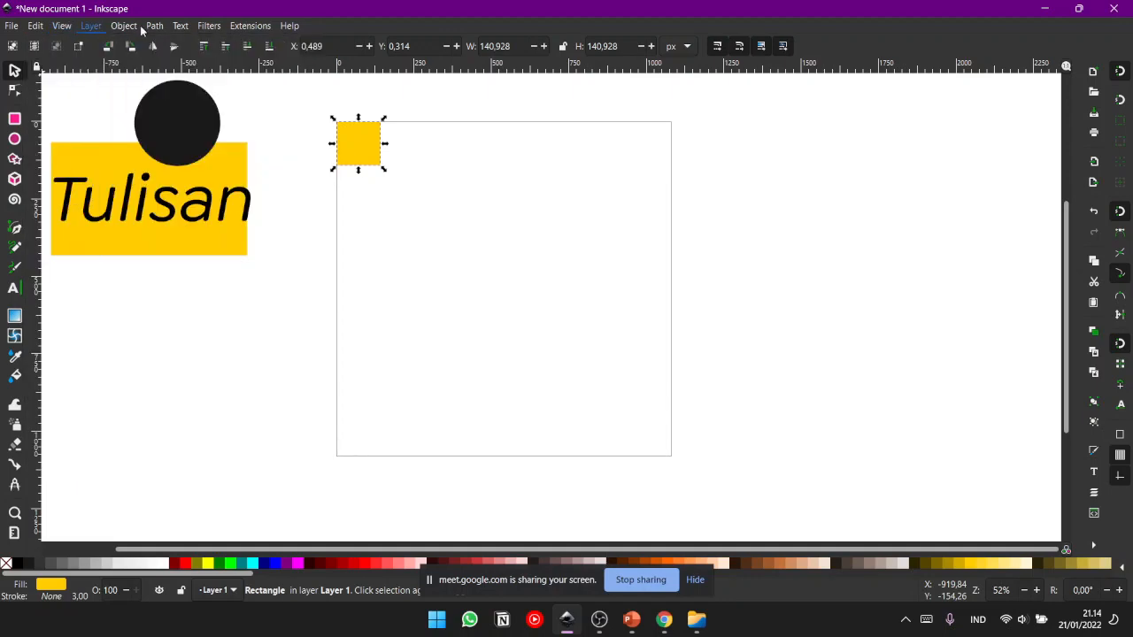
click(230, 26)
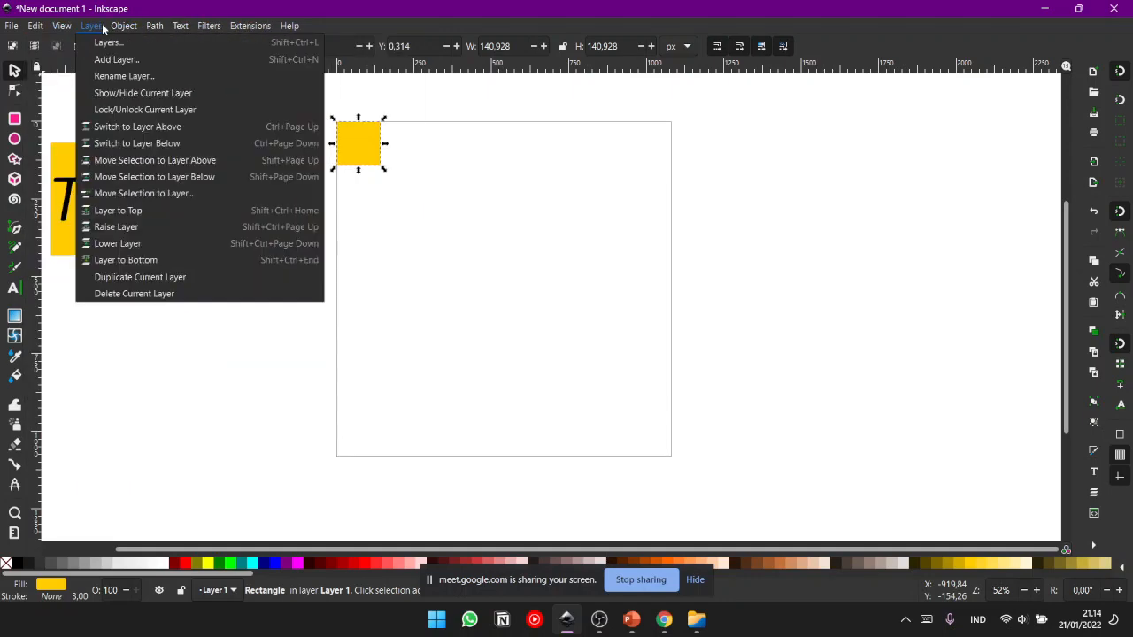
mouse_move(116, 29)
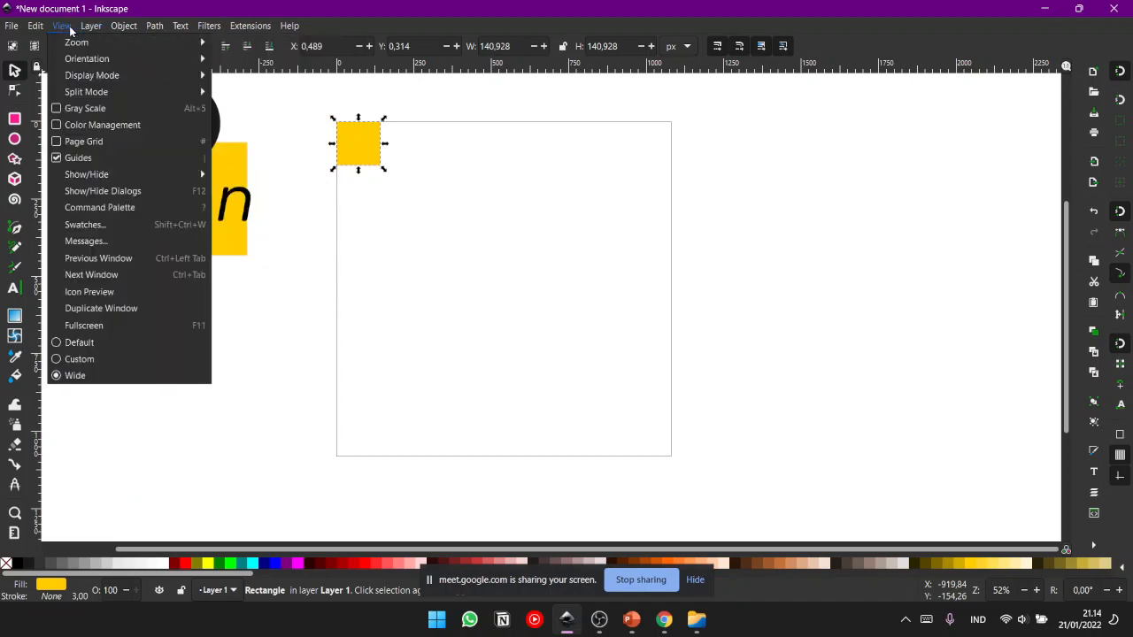
mouse_move(104, 175)
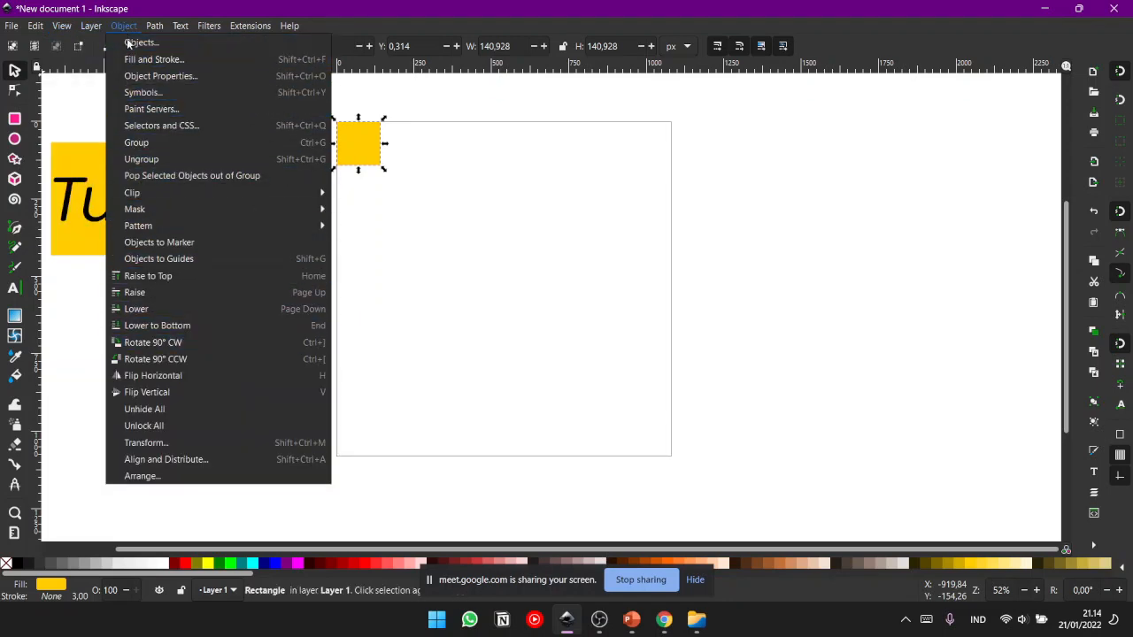
click(198, 461)
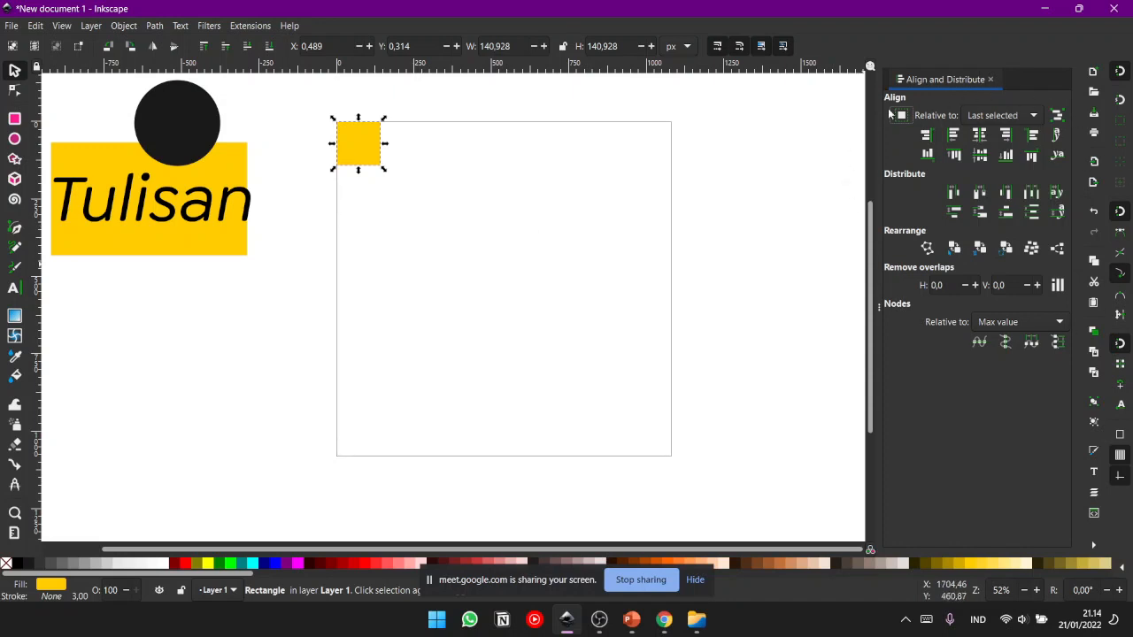
click(782, 220)
drag(487, 224, 500, 242)
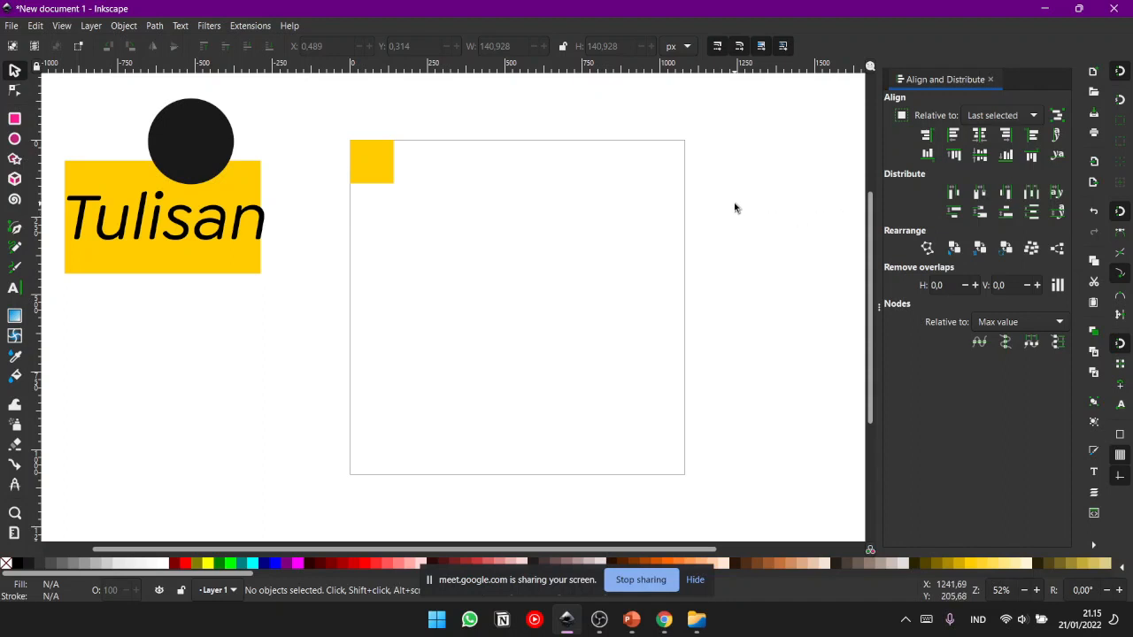
- Move the yellow square off the page's upper-left corner, to about X 29, Y 21 px
click(354, 177)
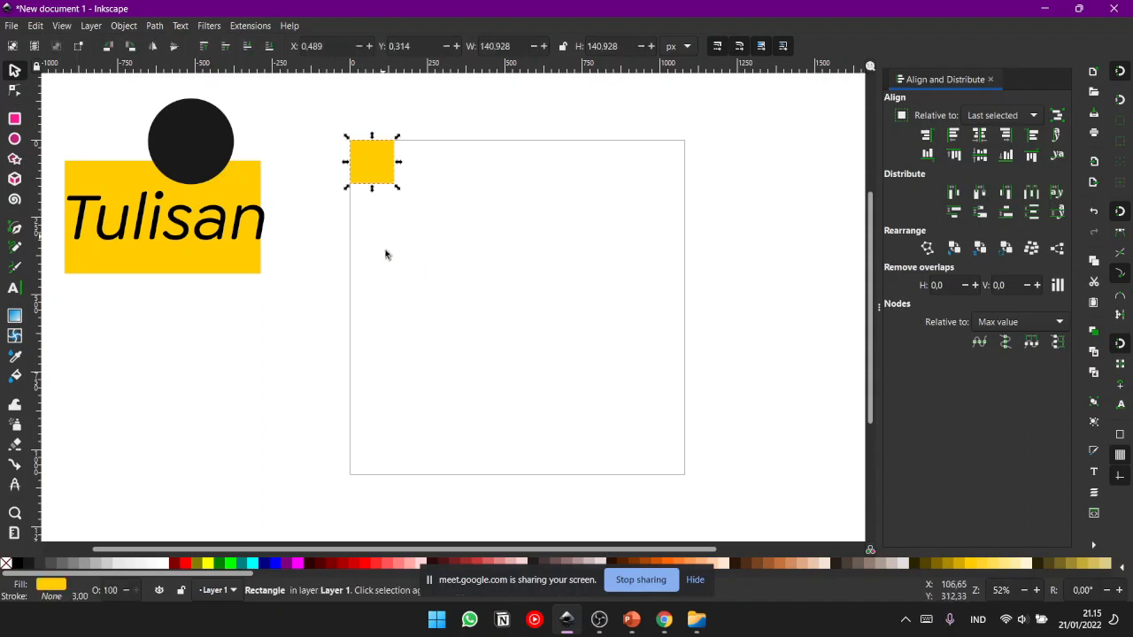
drag(390, 181, 414, 197)
click(546, 230)
click(397, 181)
click(522, 231)
click(407, 178)
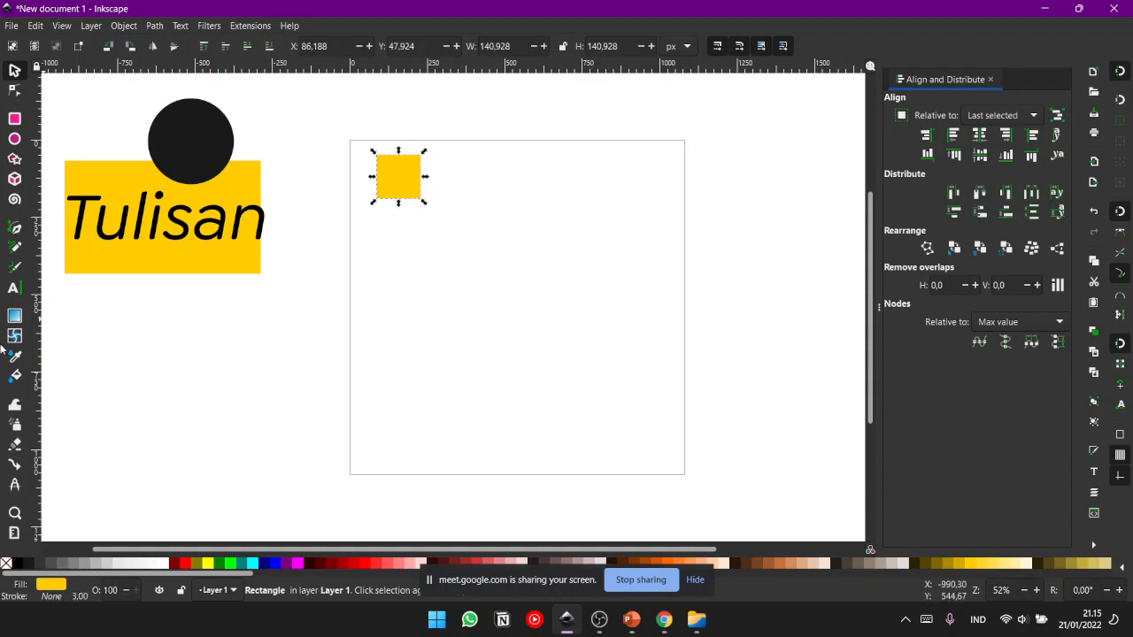
drag(390, 169, 371, 159)
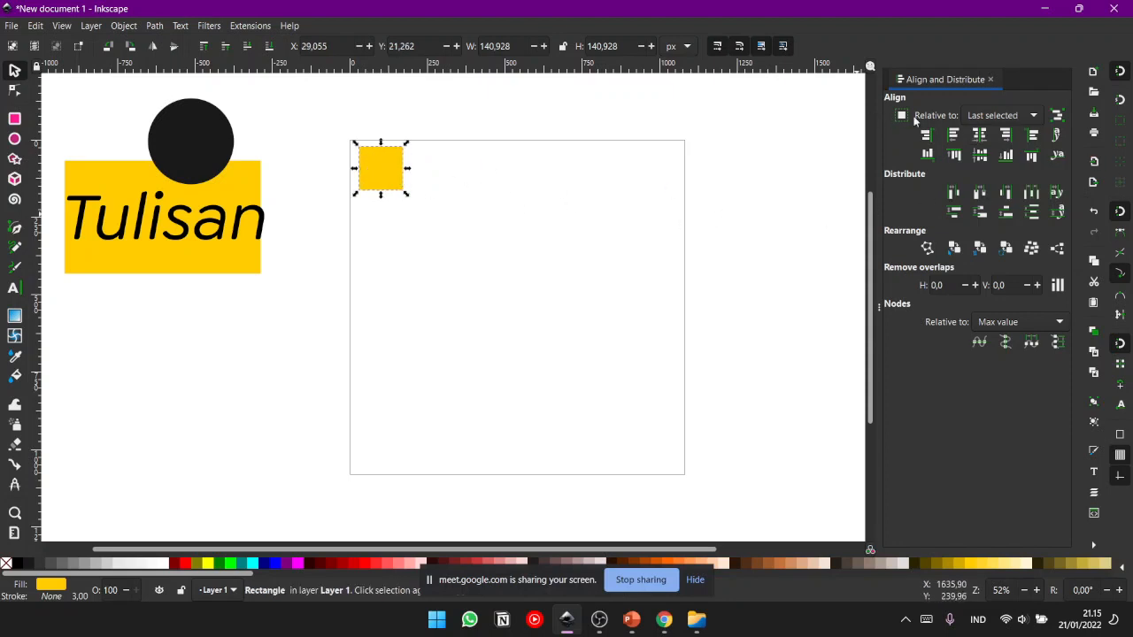
- Set alignment relative to the page and align the yellow square's left edge with the page's left edge
click(980, 117)
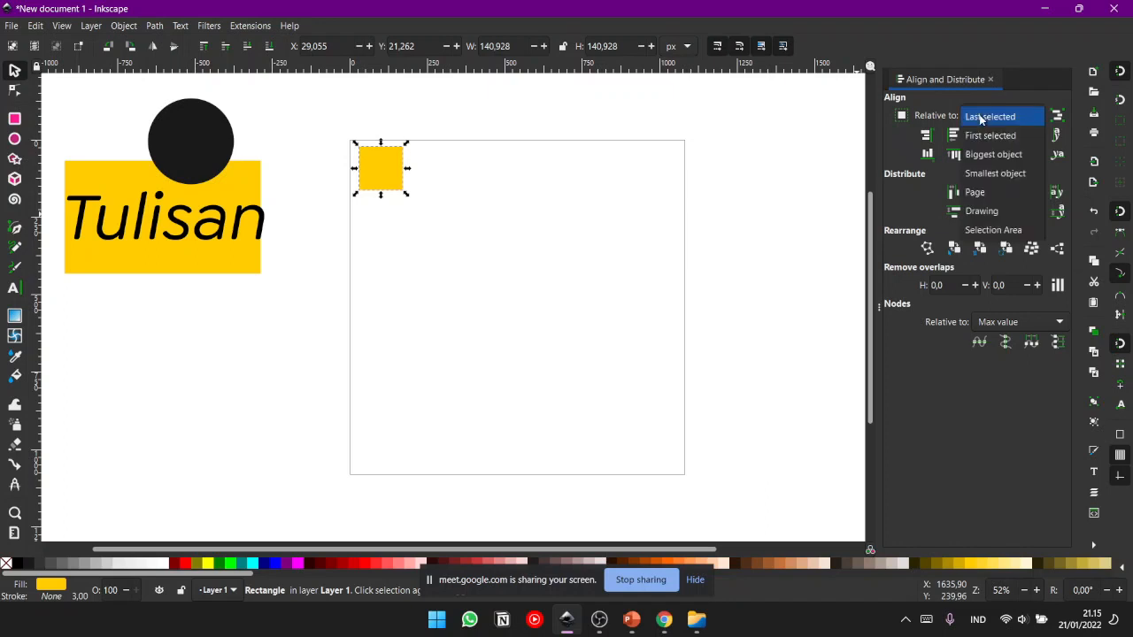
click(980, 193)
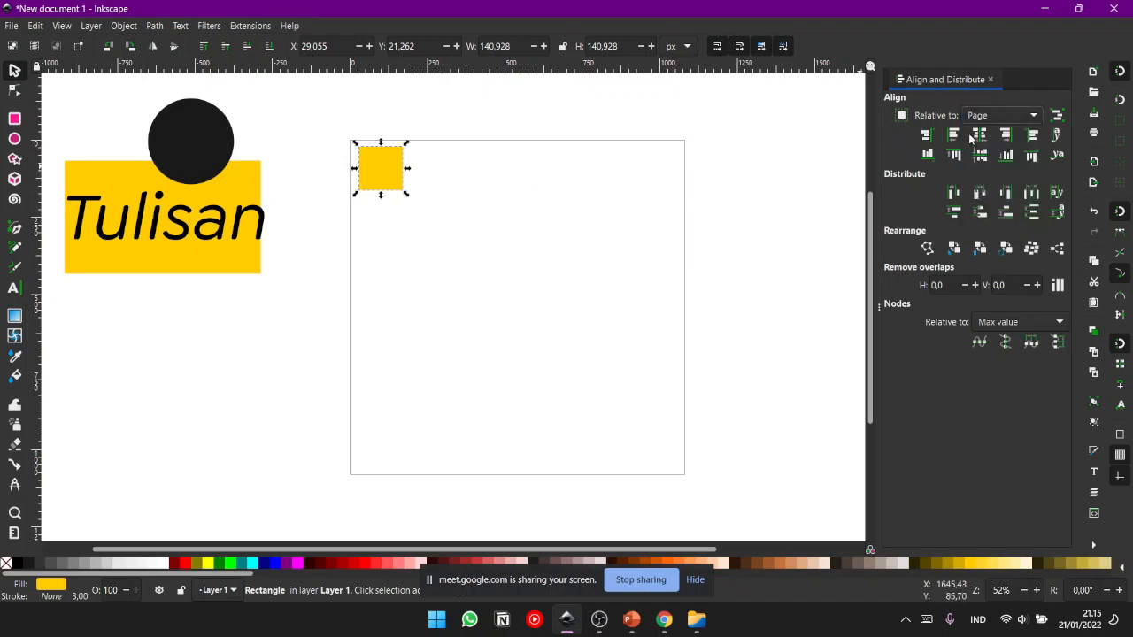
drag(375, 180, 411, 193)
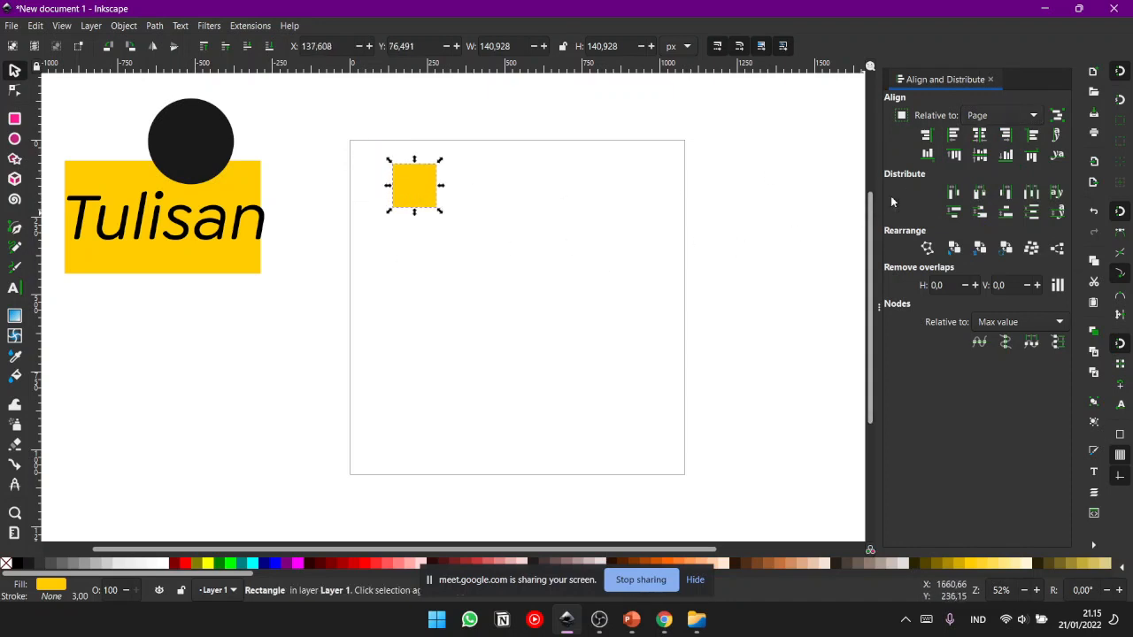
click(954, 135)
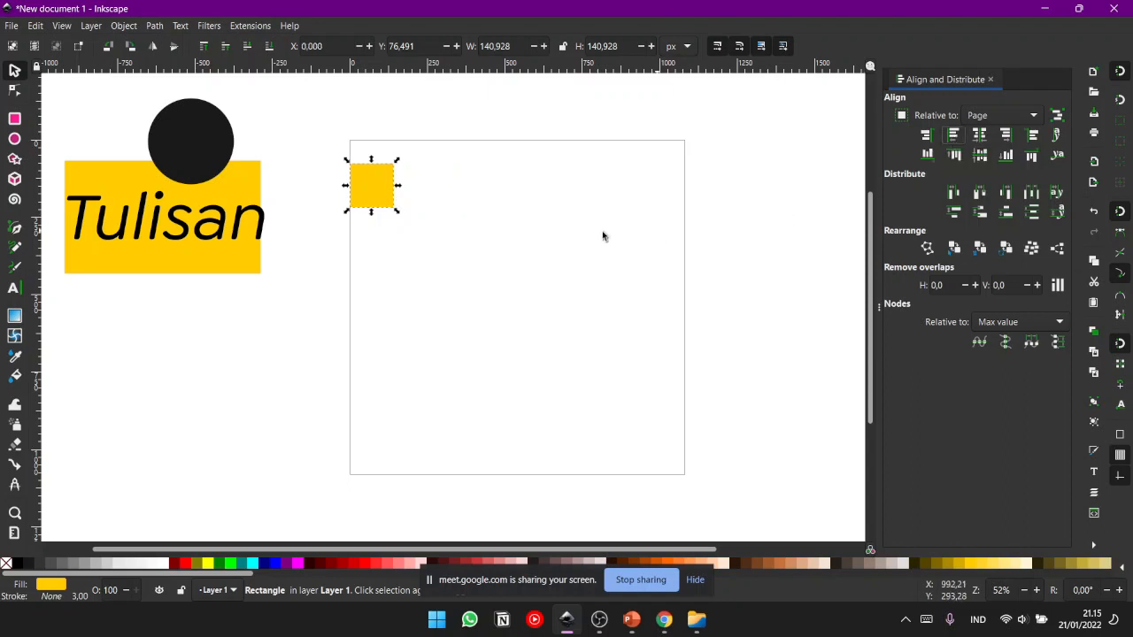
click(471, 203)
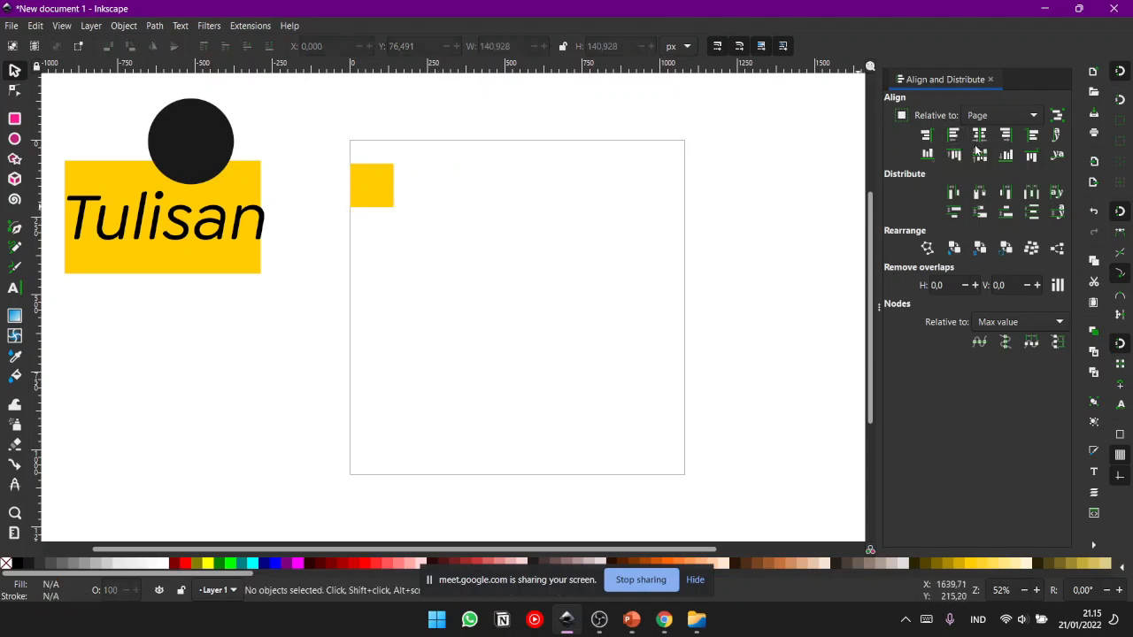
- Examine up close how the yellow square's left edge meets the page border, including at its lower corner
scroll(548, 247, up, 3)
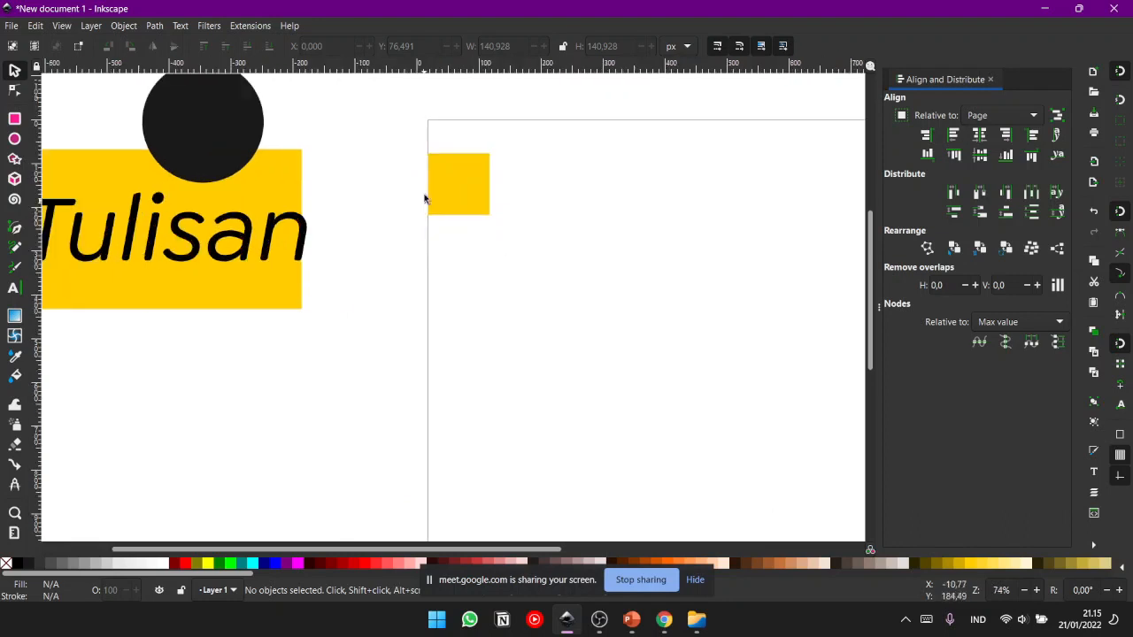
scroll(496, 180, up, 4)
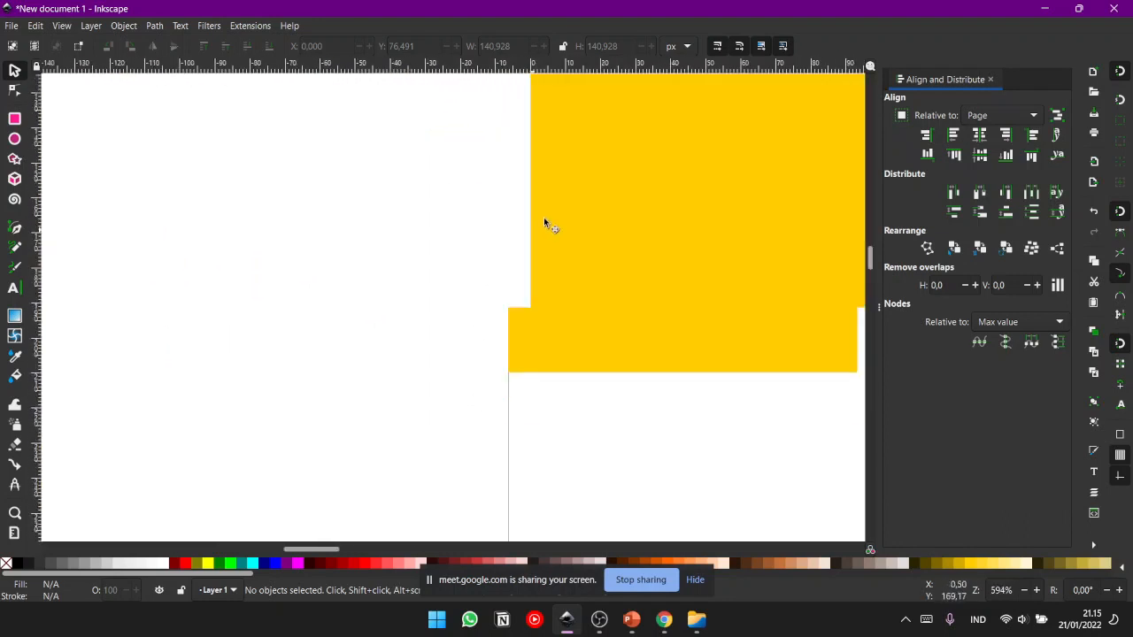
scroll(494, 377, up, 3)
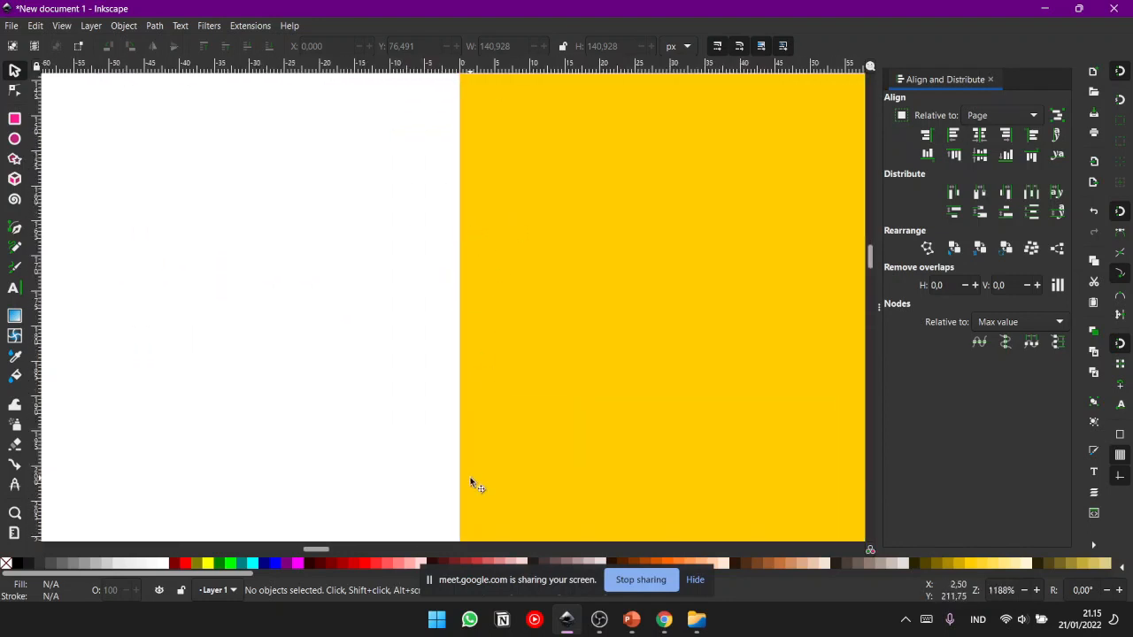
scroll(463, 410, up, 3)
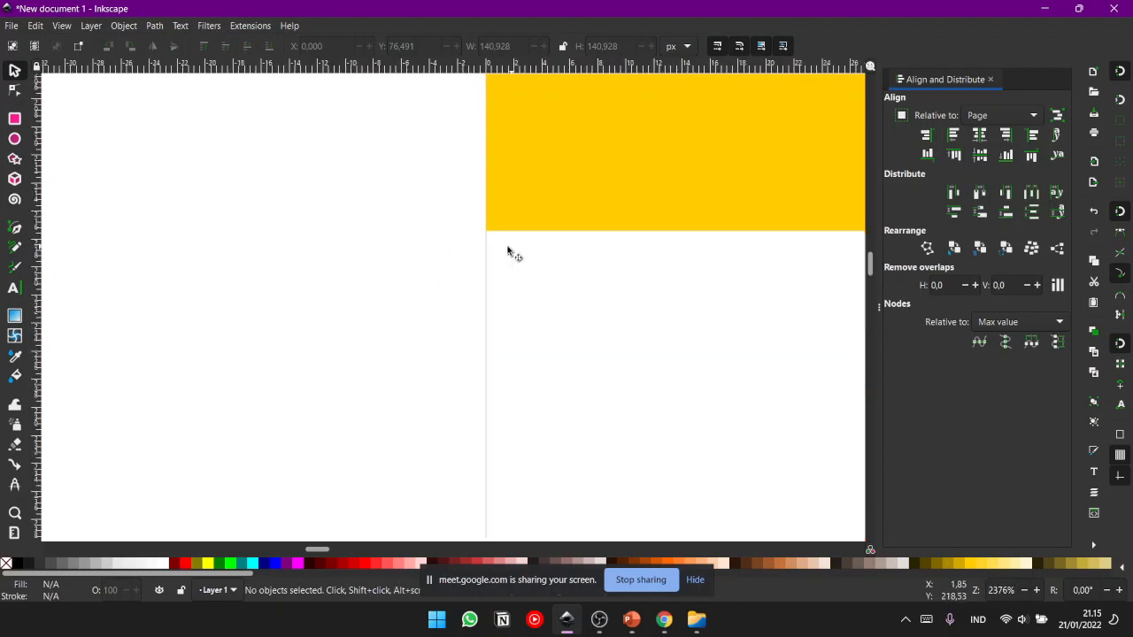
scroll(562, 184, up, 5)
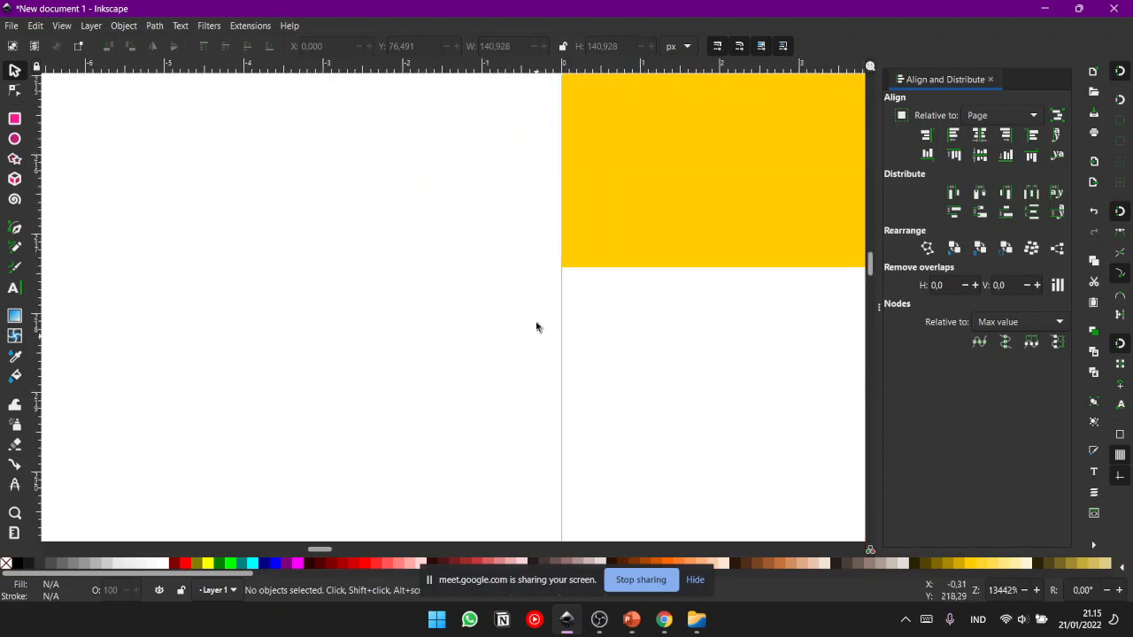
scroll(541, 306, down, 1)
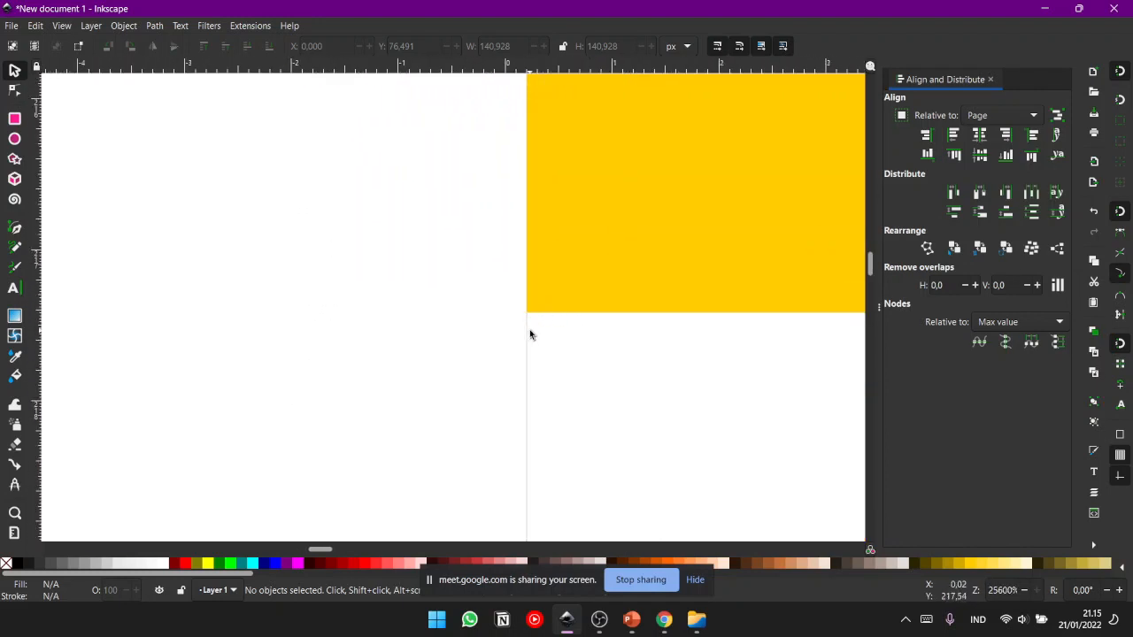
scroll(533, 329, down, 17)
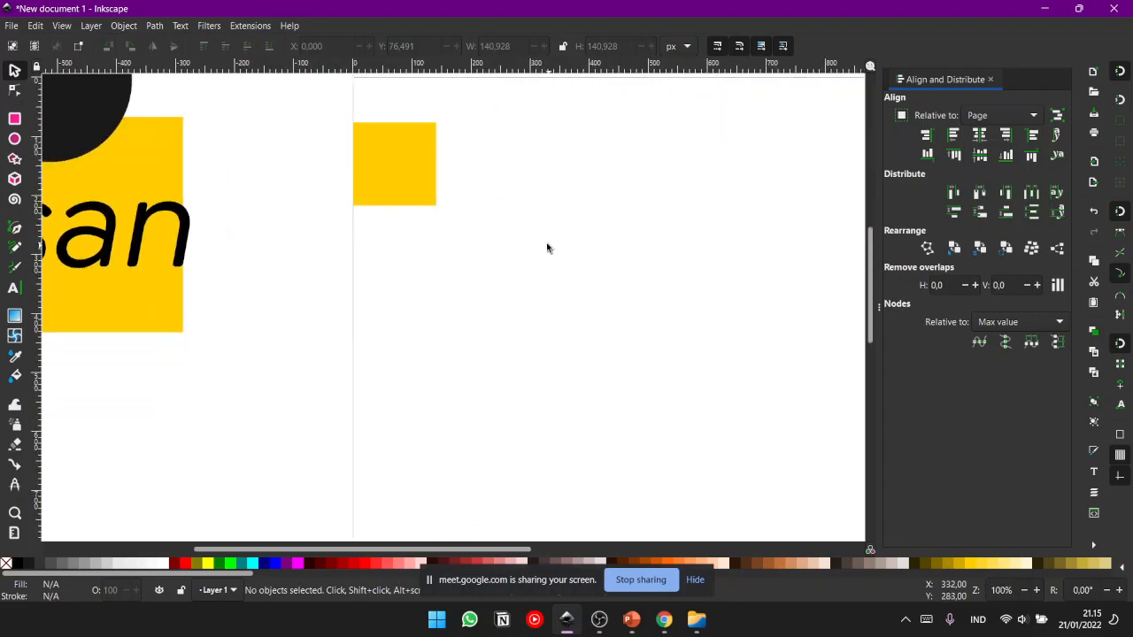
scroll(503, 261, up, 1)
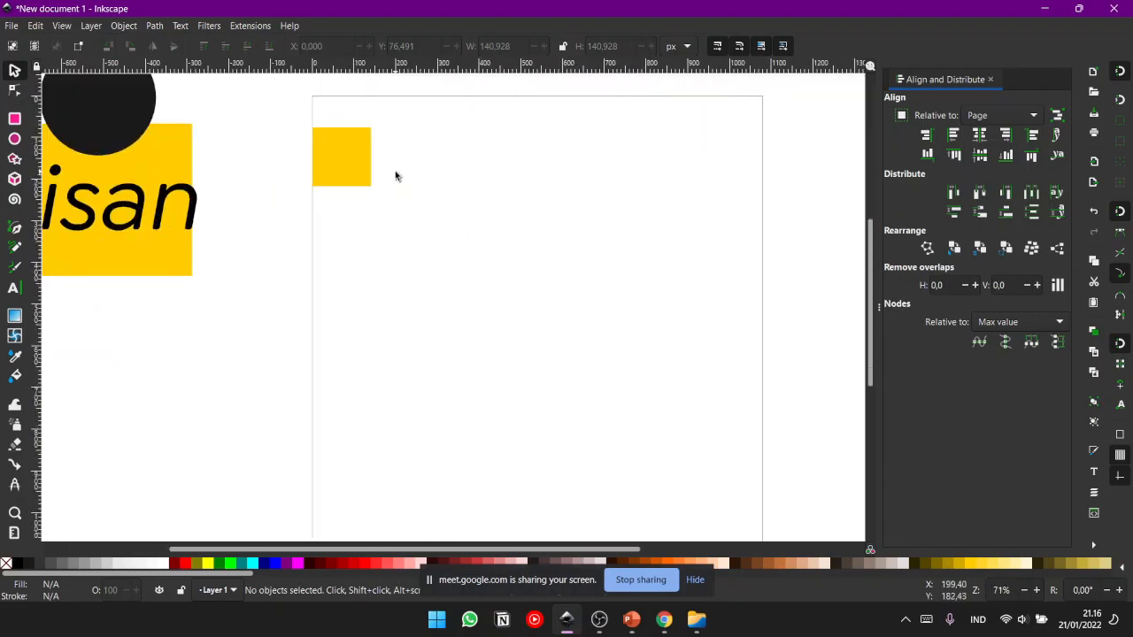
scroll(403, 165, up, 1)
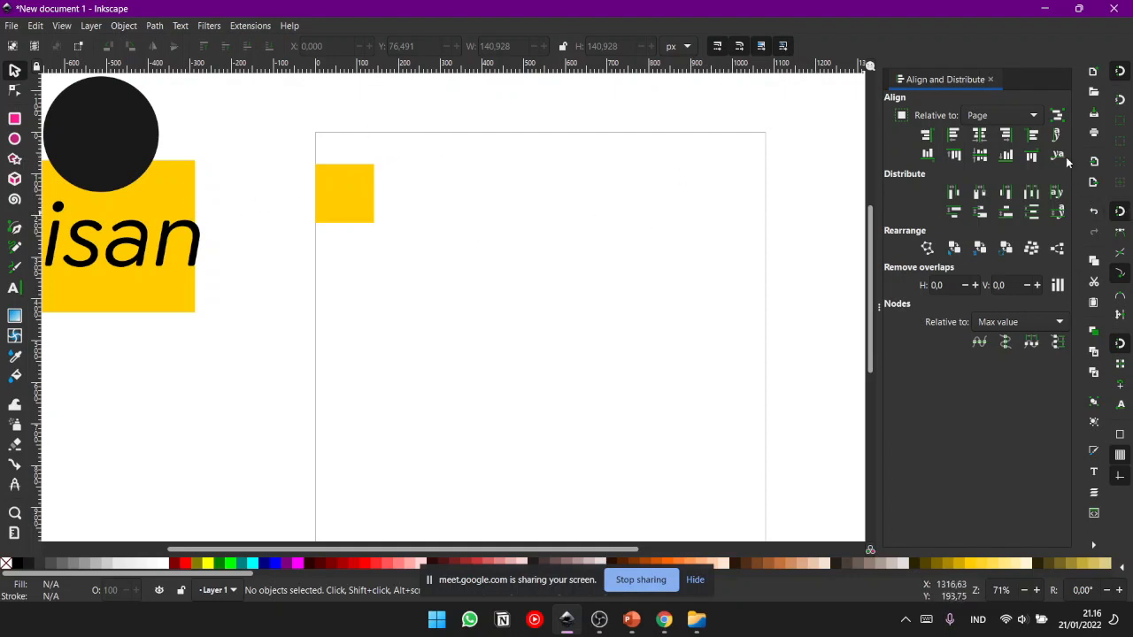
- Align the yellow square's top edge with the page's top edge and deselect it
click(354, 196)
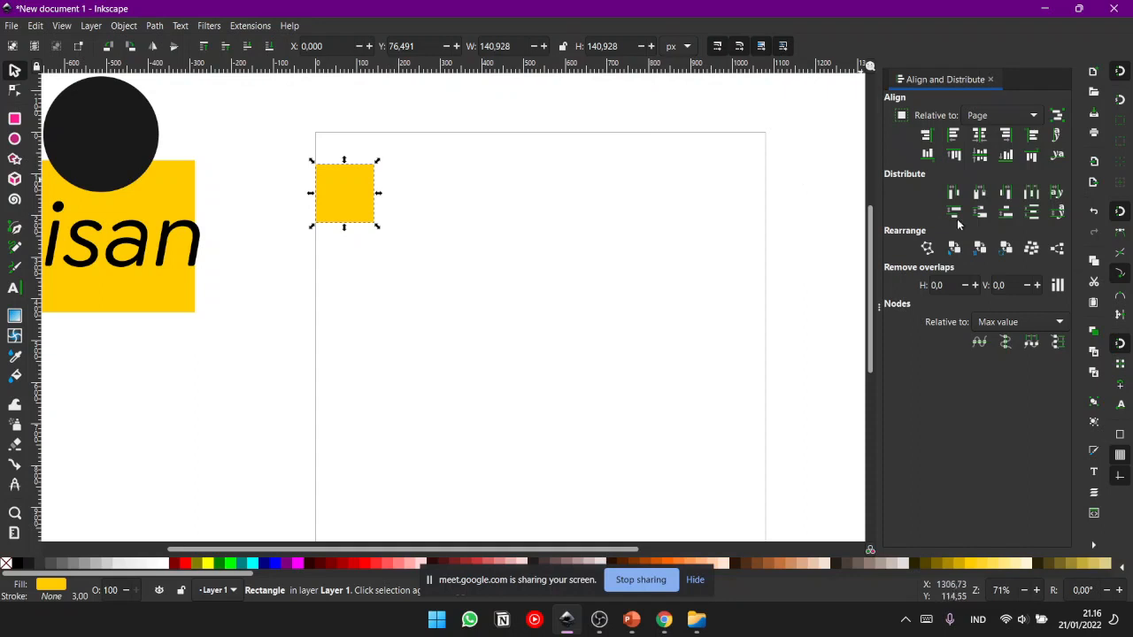
click(954, 156)
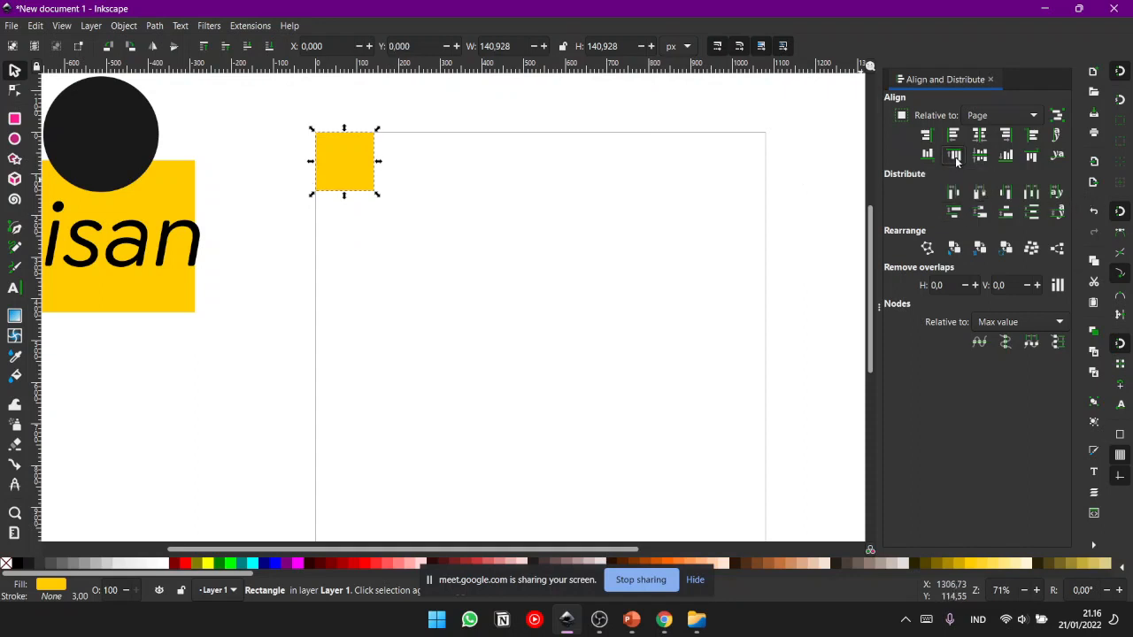
click(622, 310)
drag(624, 313, 600, 400)
drag(428, 342, 377, 195)
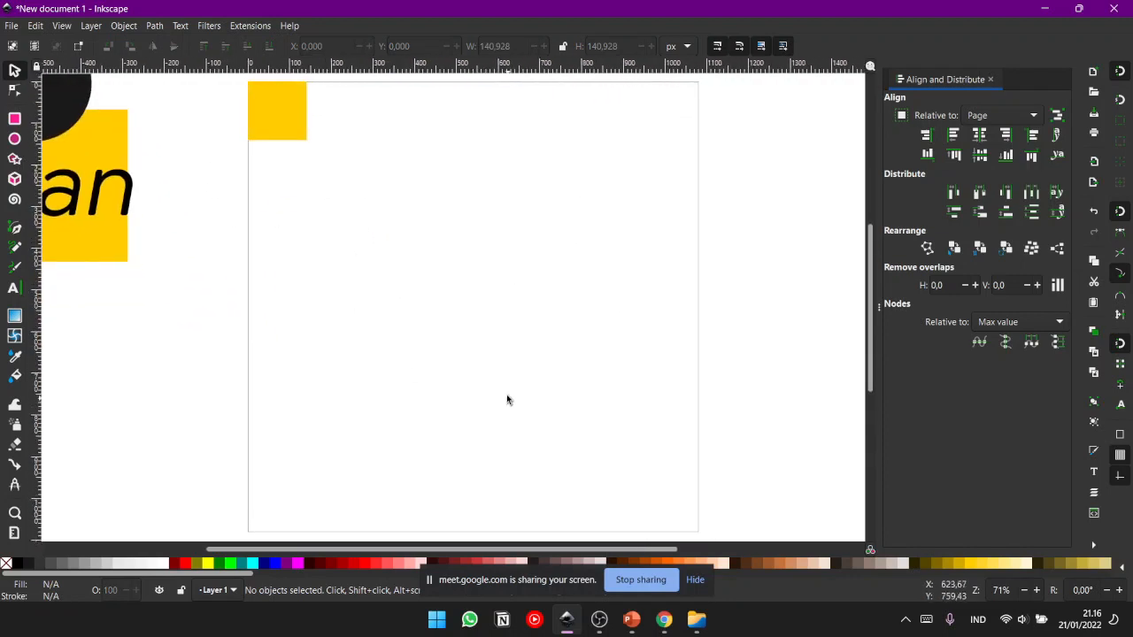
drag(505, 399, 538, 406)
scroll(538, 406, up, 2)
- Enlarge the yellow square from the page's upper-left corner into a rectangle of about 421 × 233 px
click(303, 166)
scroll(369, 212, down, 4)
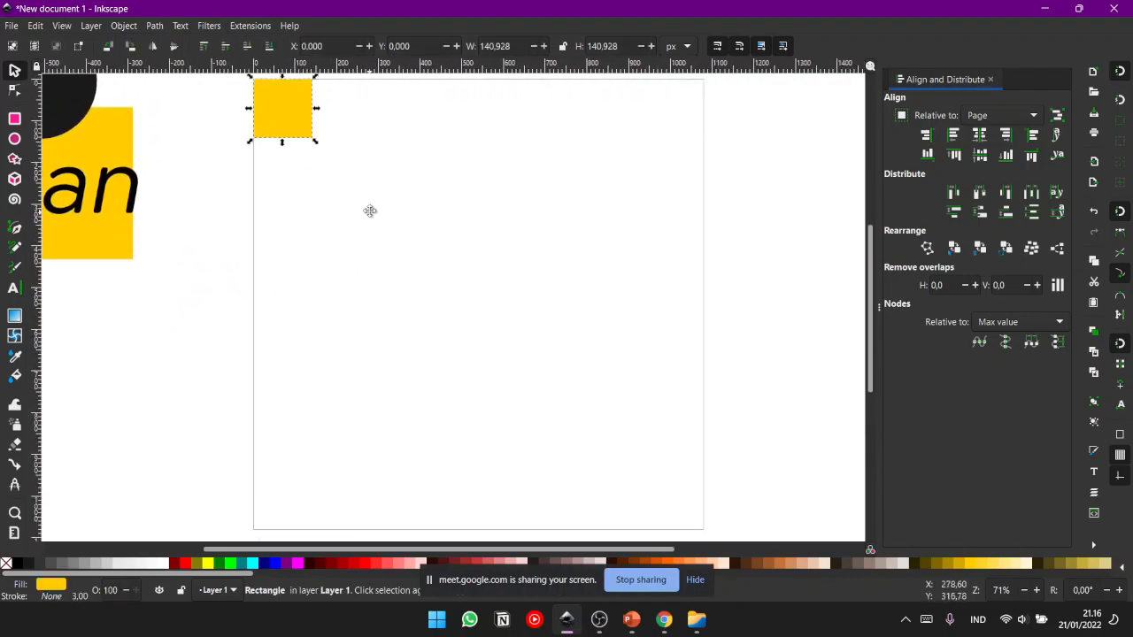
drag(318, 97, 421, 133)
scroll(474, 232, up, 5)
scroll(483, 266, left, 2)
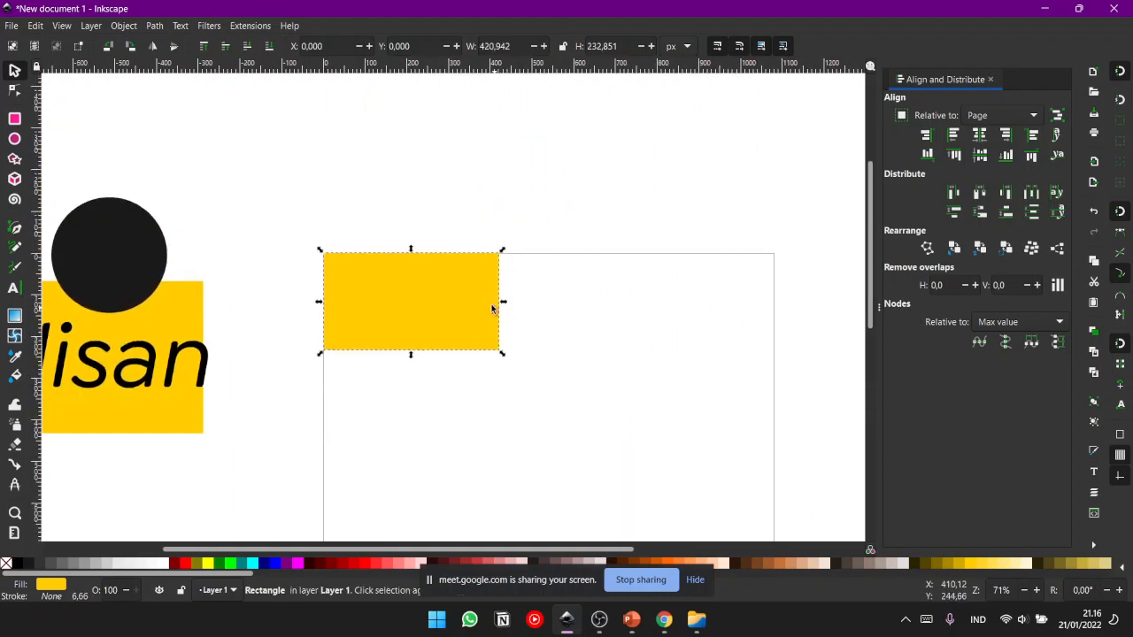
- Paste a copy of the yellow rectangle near the page's right side
scroll(487, 328, down, 2)
scroll(463, 293, right, 2)
key(ctrl+v)
scroll(531, 362, up, 3)
scroll(493, 234, down, 5)
scroll(493, 234, right, 1)
scroll(493, 233, down, 3)
- Align the pasted rectangle with the page's right and bottom edges
click(1007, 138)
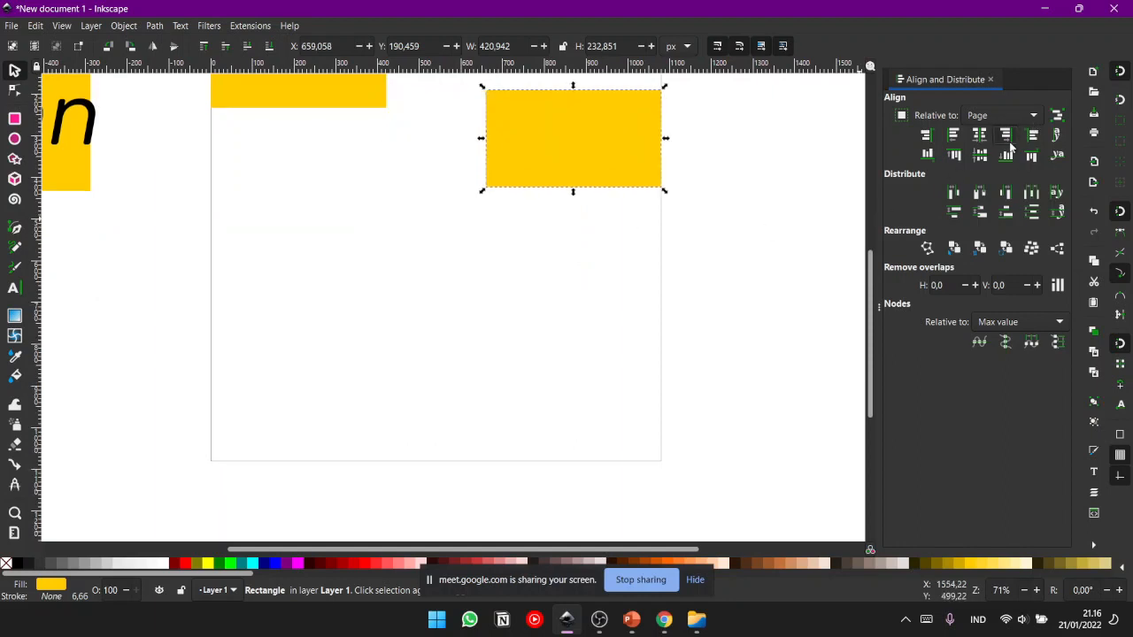
click(1029, 156)
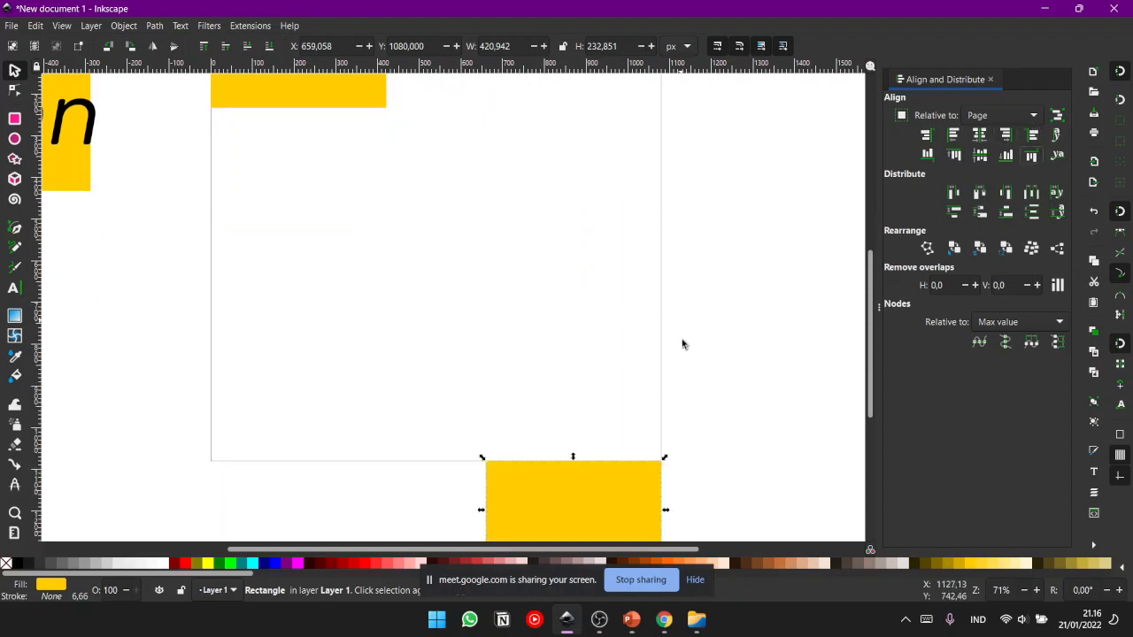
click(1005, 156)
drag(522, 266, 562, 323)
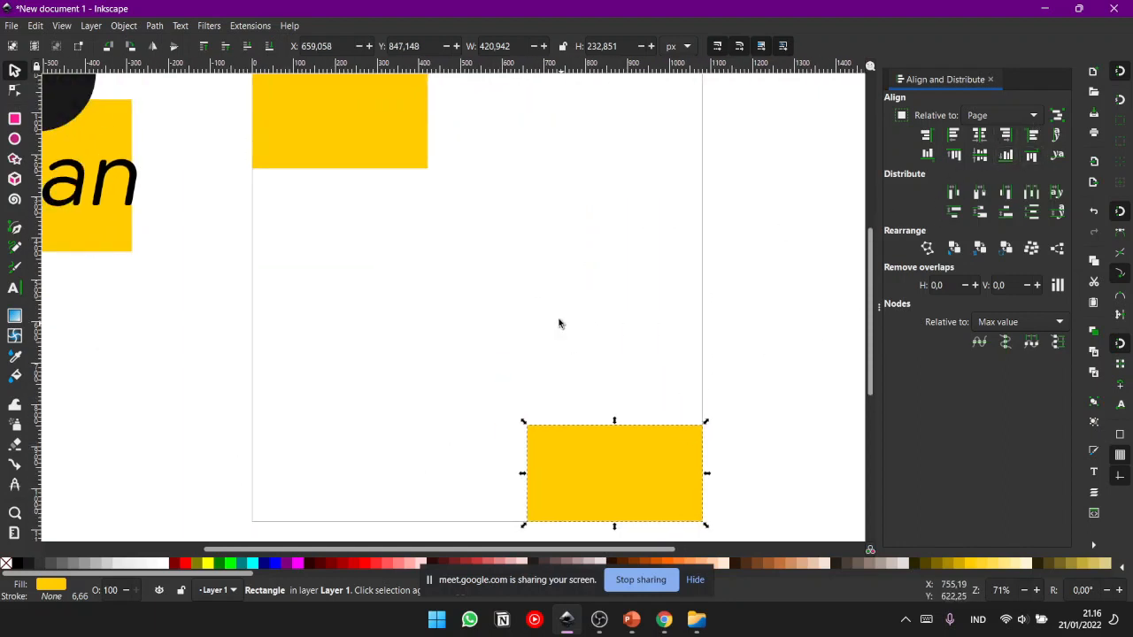
- Stretch the upper-left yellow rectangle to the page's lower-right corner so it covers the whole 1080 × 1080 px page
click(369, 157)
drag(432, 171, 700, 525)
click(768, 410)
drag(759, 291, 731, 330)
key(minus)
drag(714, 387, 709, 352)
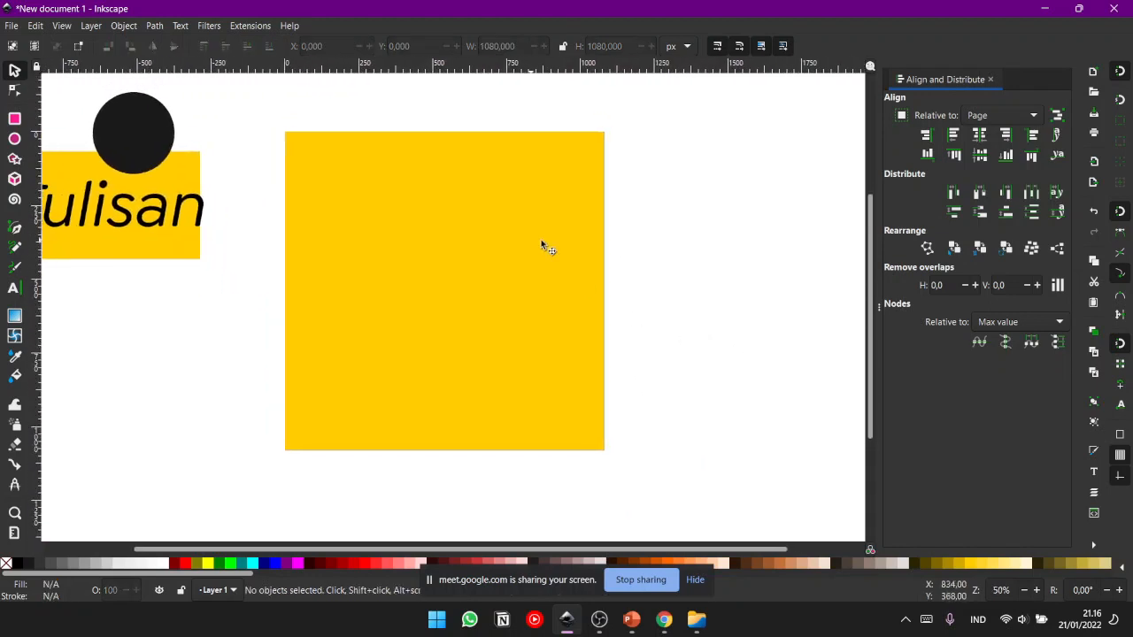
drag(634, 272, 659, 312)
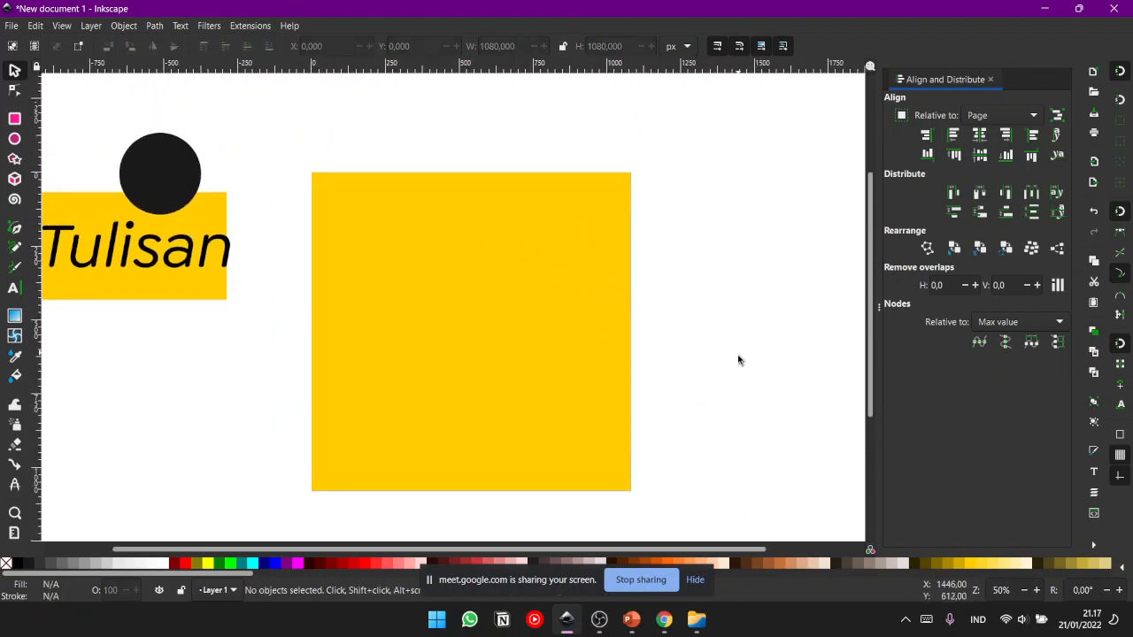
- Delete the smaller yellow rectangle overlapping the page-sized one at the page's lower-right corner
click(599, 478)
click(675, 446)
click(594, 484)
click(781, 332)
drag(782, 330, 442, 563)
key(Delete)
drag(613, 303, 629, 360)
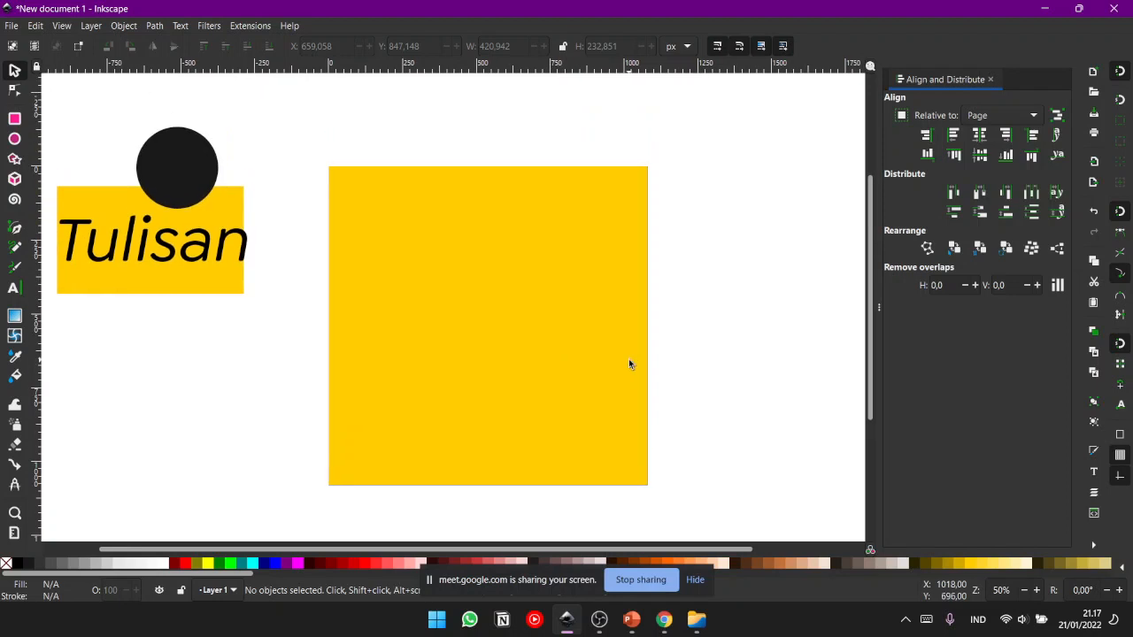
- Recolour the page-sized rectangle with a very light grey fill and deselect it
click(627, 354)
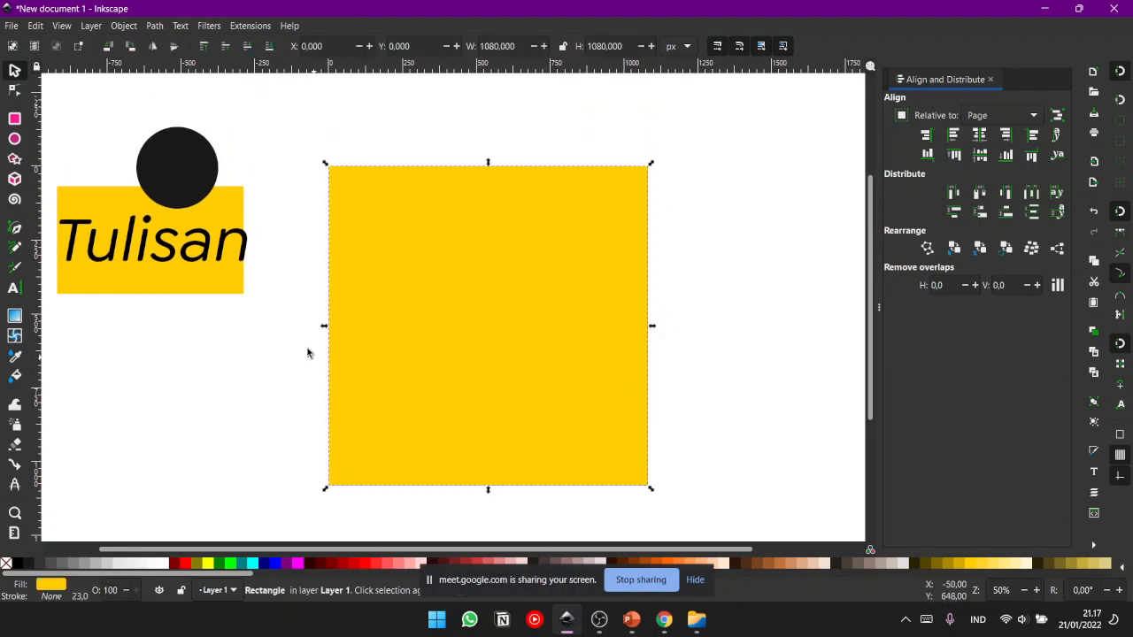
click(162, 563)
click(687, 321)
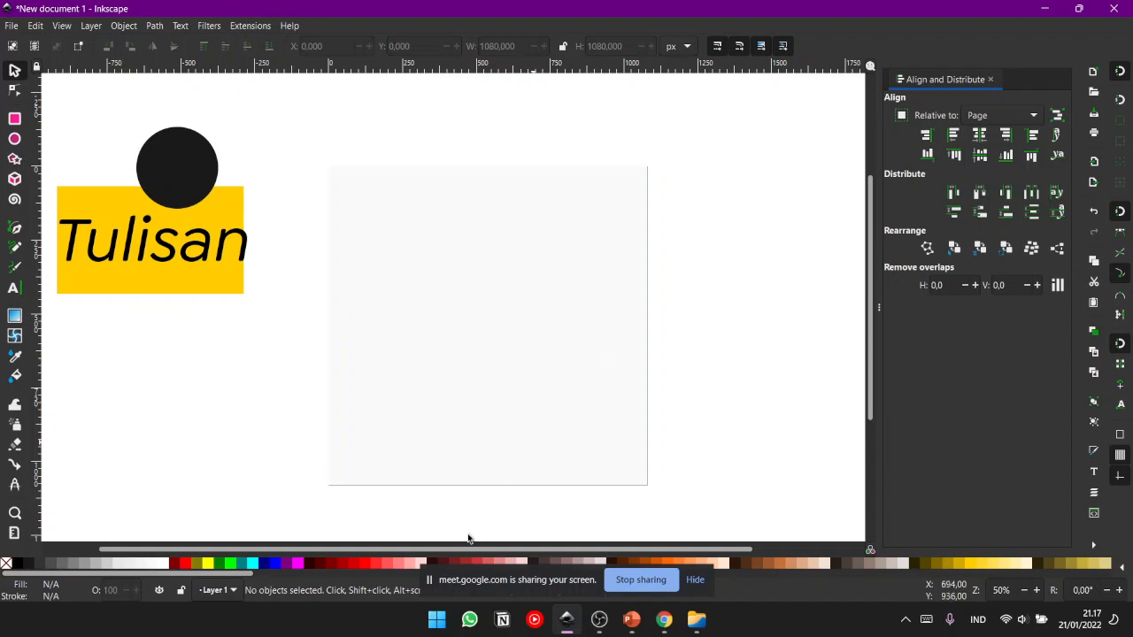
click(412, 383)
click(174, 480)
click(347, 328)
click(695, 303)
- Shift the "Tulisan" text slightly to the left over its yellow rectangle and deselect it
click(238, 228)
click(301, 360)
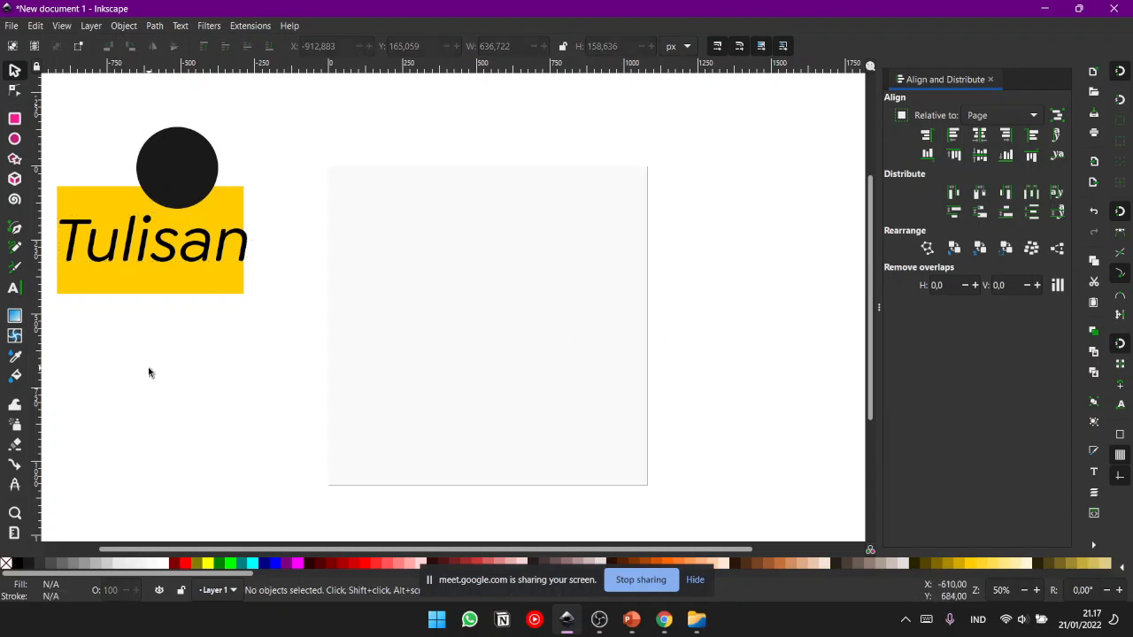
mouse_move(141, 259)
mouse_down()
mouse_move(412, 292)
mouse_move(193, 365)
mouse_move(103, 298)
mouse_move(138, 260)
mouse_up()
key(Escape)
- Add the text "Pelatihan Desain Grafis" in the page's upper half and enlarge it to about 803 × 57 px
click(14, 288)
click(445, 282)
text(A)
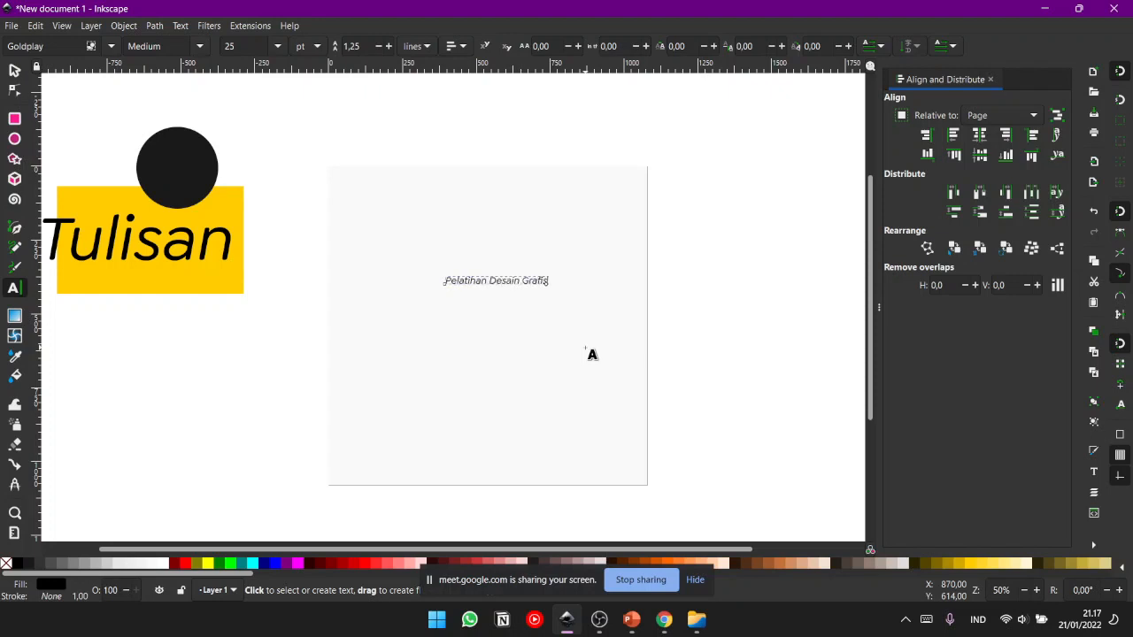
click(14, 70)
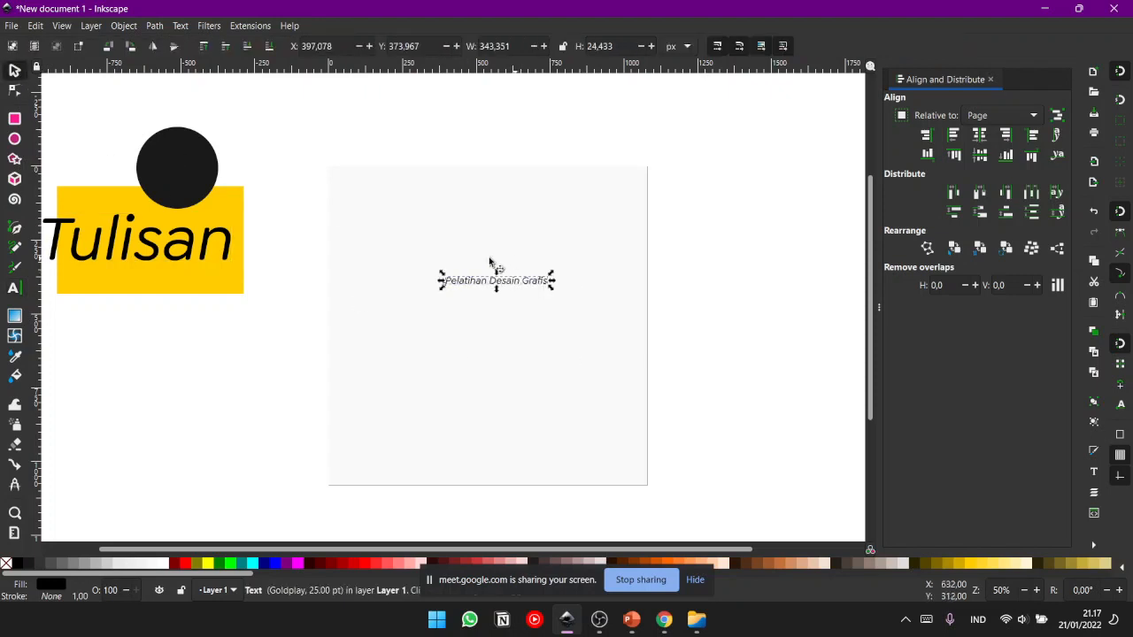
drag(549, 286, 620, 321)
- Duplicate the "Pelatihan Desain Grafis" text and place the copy just below the original
key(ctrl+c)
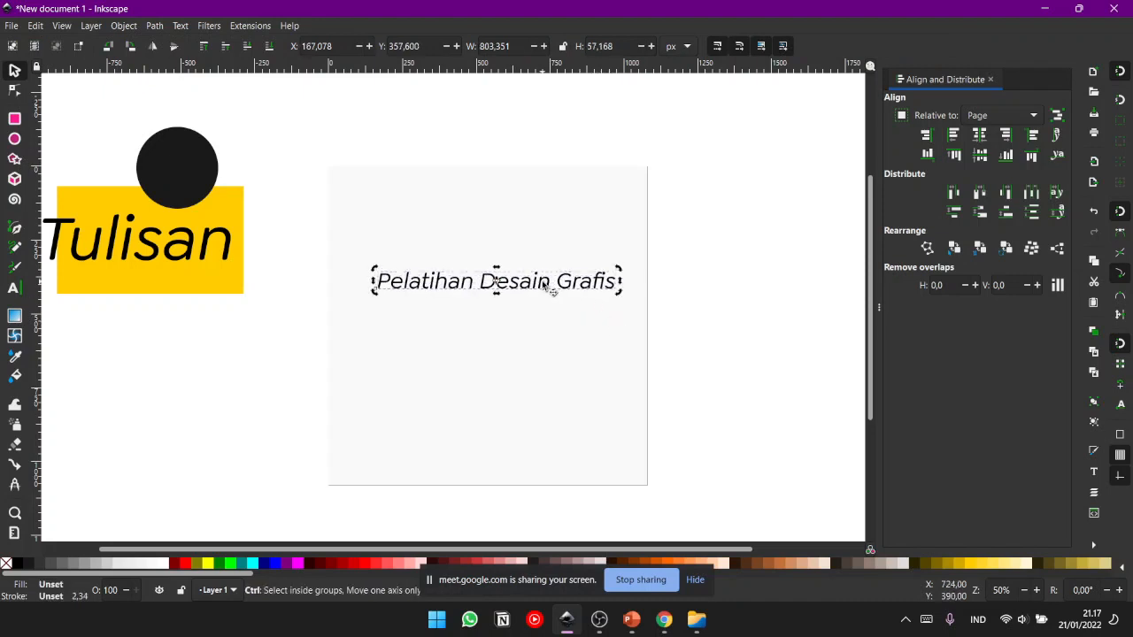
key(ctrl+v)
mouse_move(531, 327)
mouse_down()
mouse_move(503, 320)
mouse_move(520, 312)
mouse_up()
- Replace the wording of the duplicated lower text with "21 Januari 2022" and deselect it
double_click(520, 310)
key(ctrl+a)
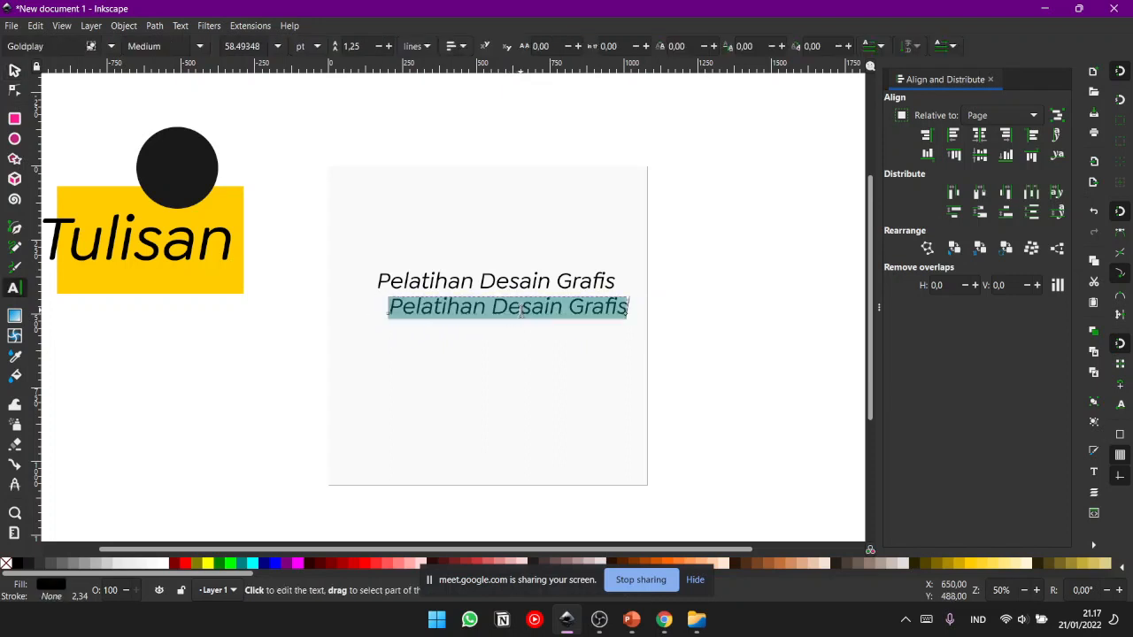
text(21)
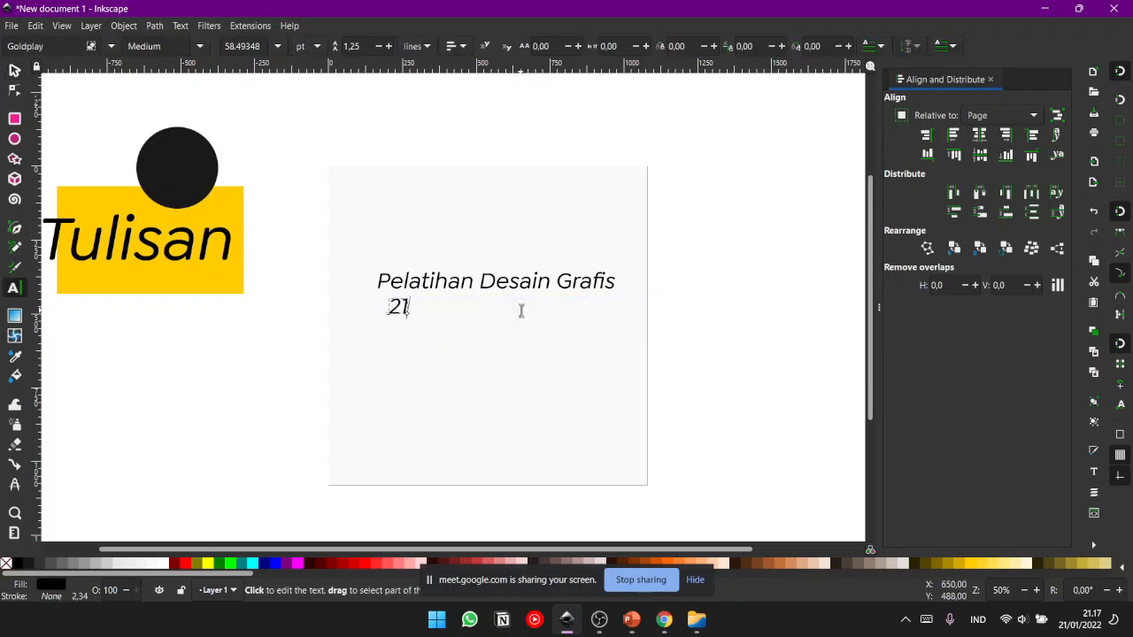
text( Januari)
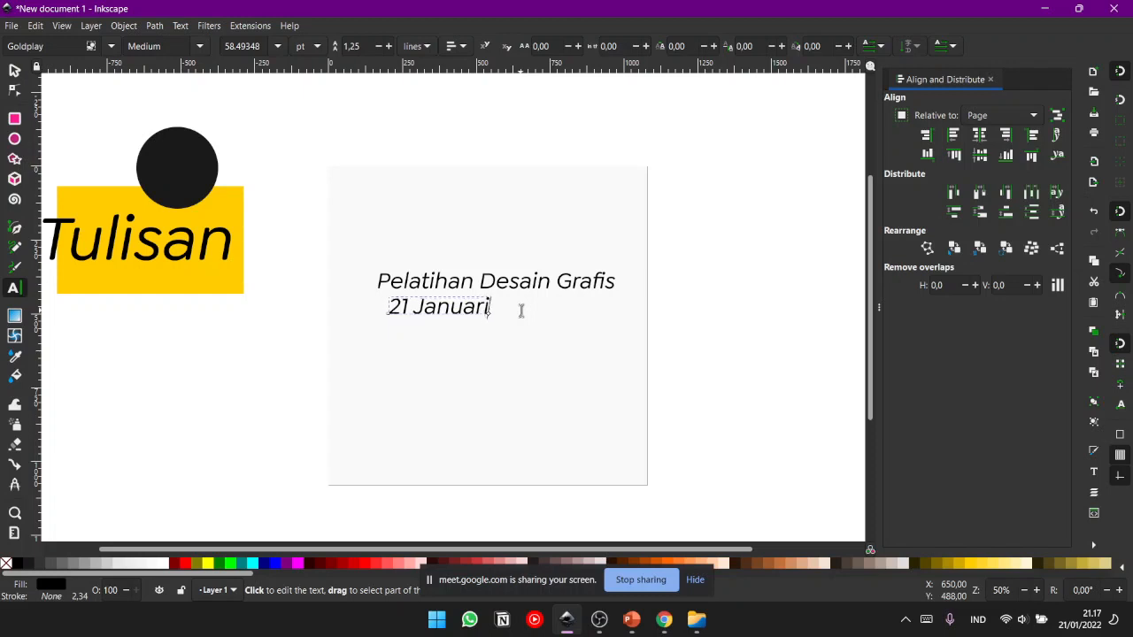
text( 2022)
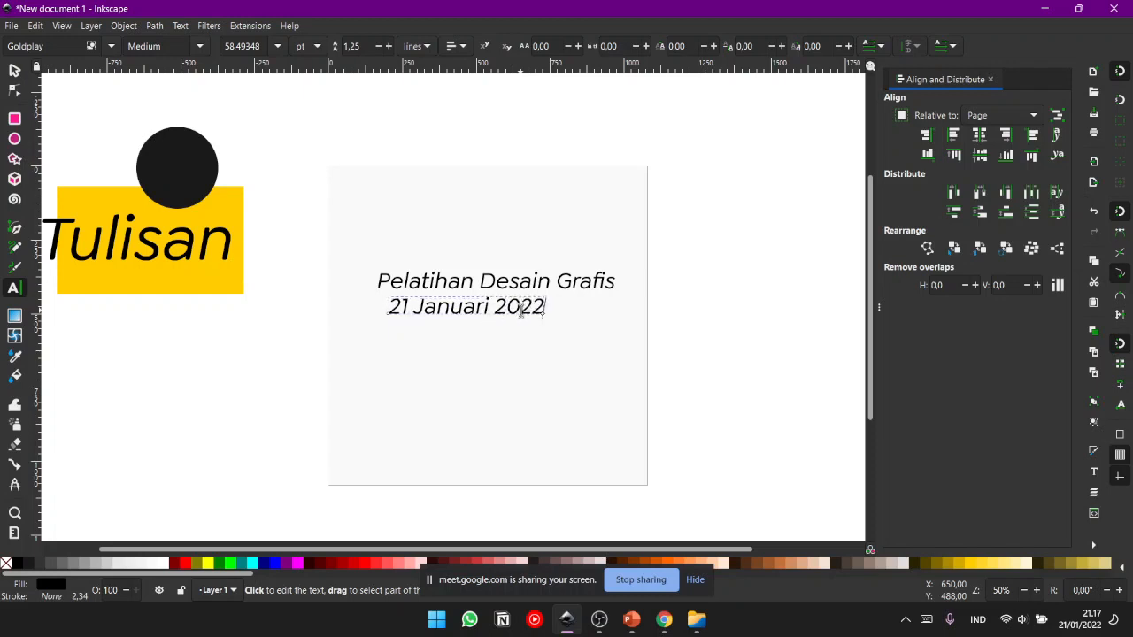
click(16, 72)
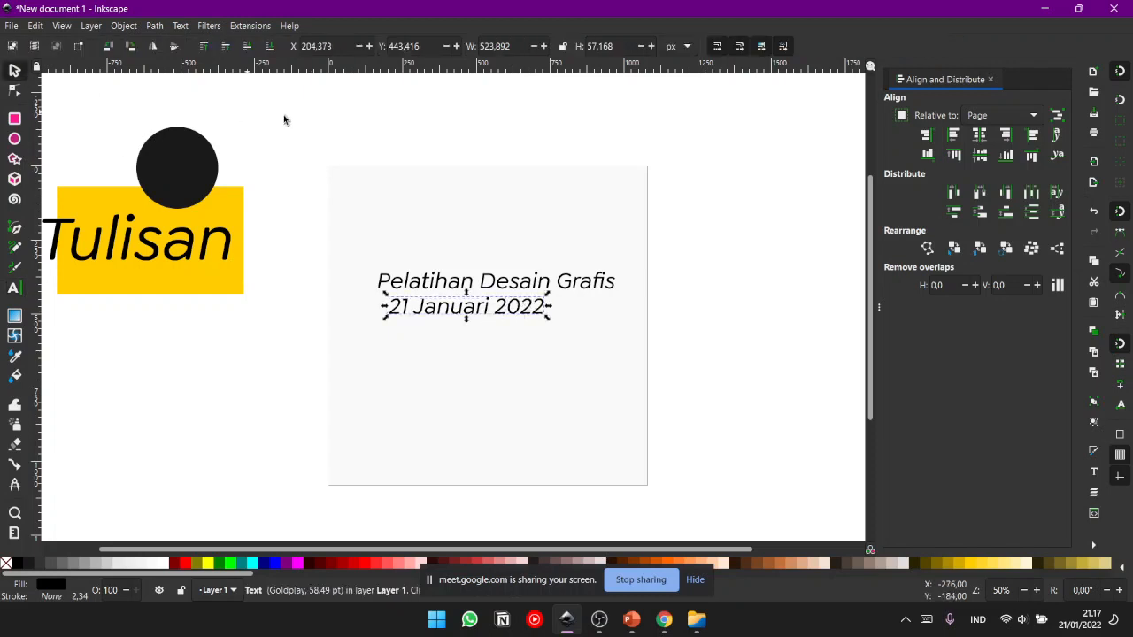
click(284, 124)
click(473, 322)
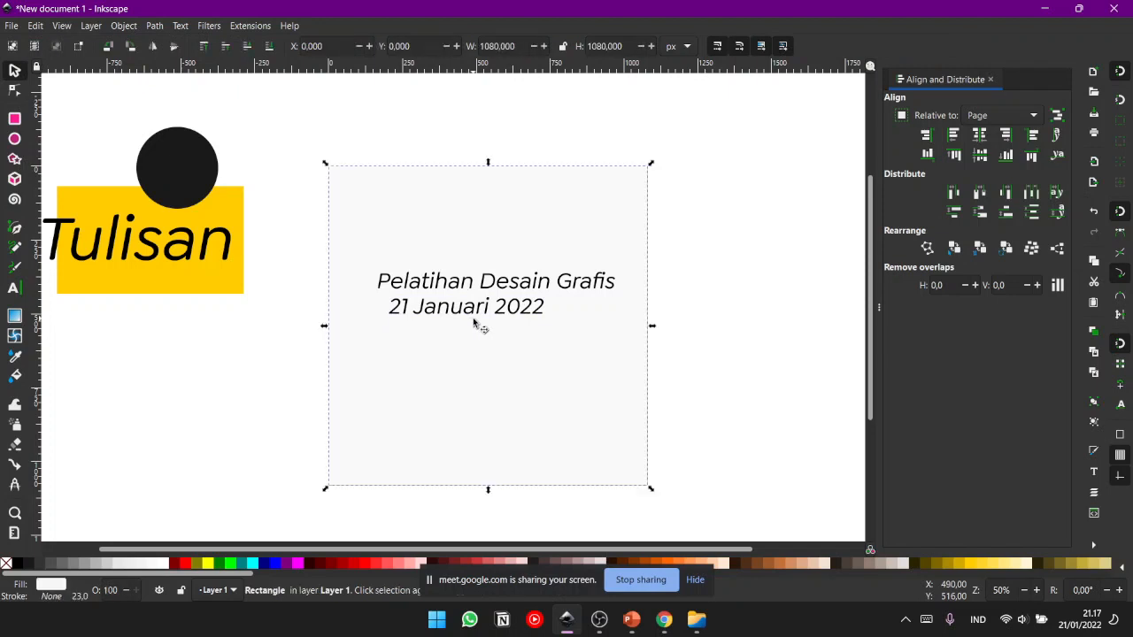
click(528, 312)
click(770, 252)
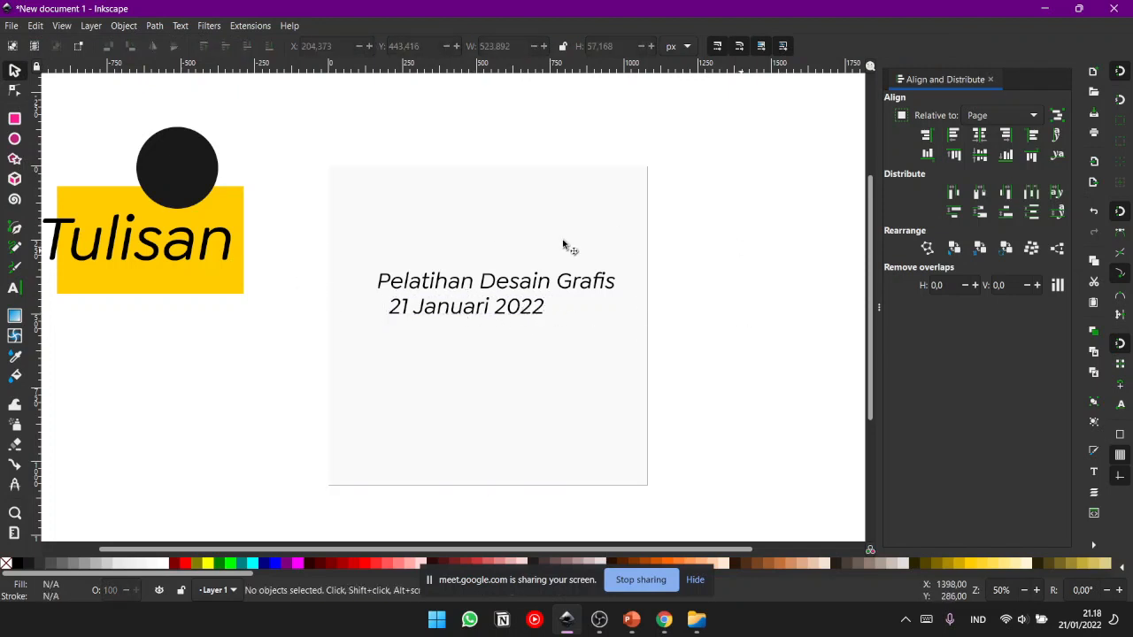
click(492, 310)
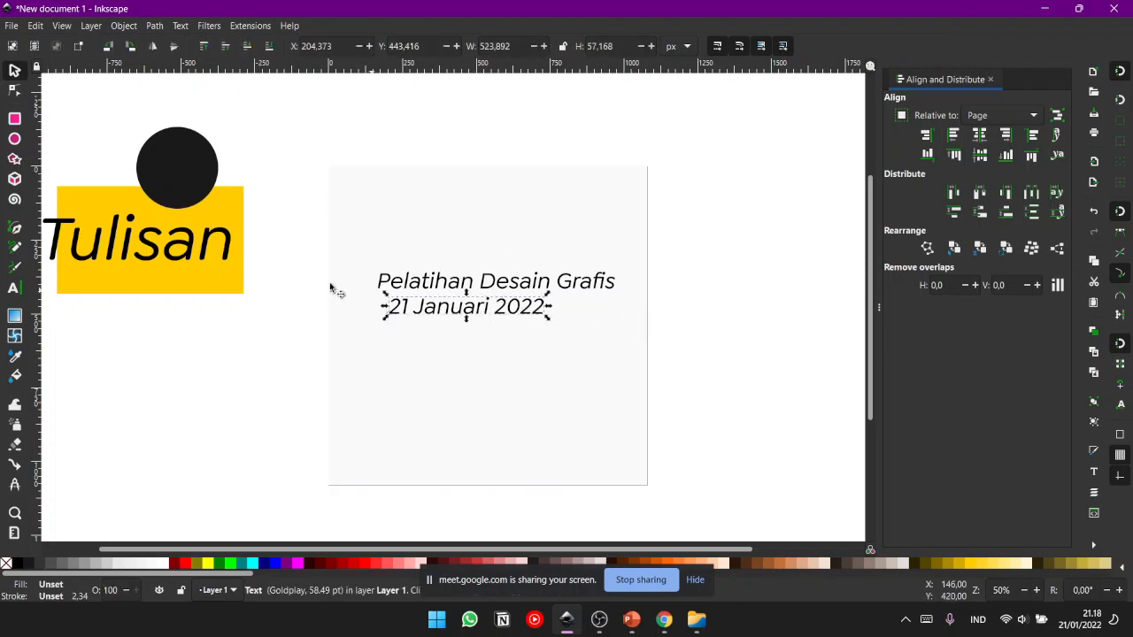
click(793, 252)
click(468, 308)
click(728, 299)
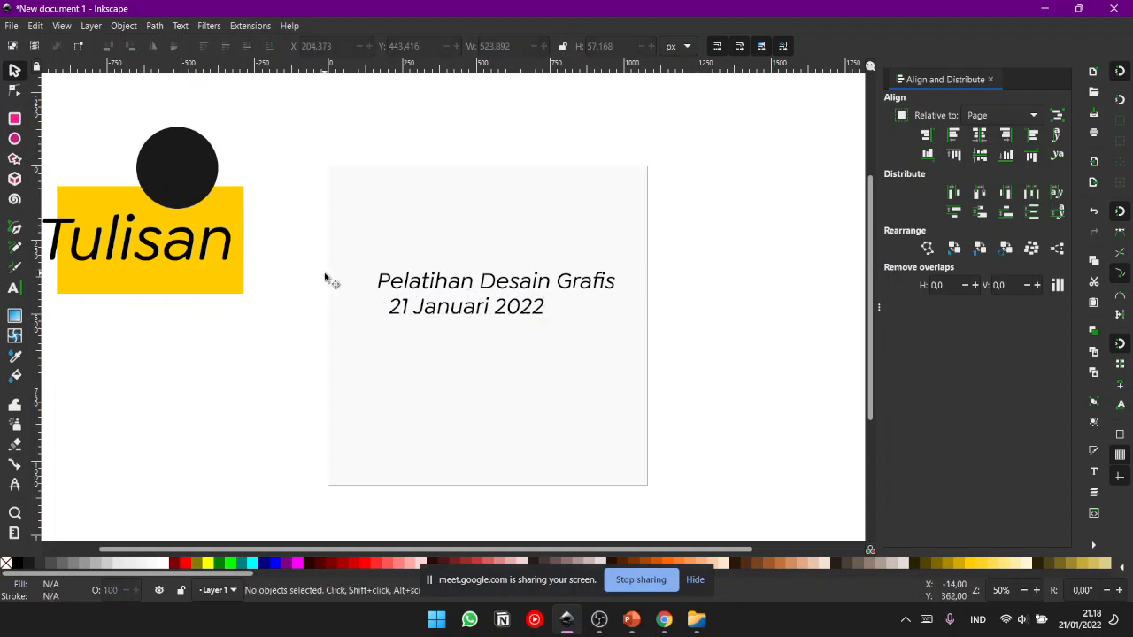
click(393, 282)
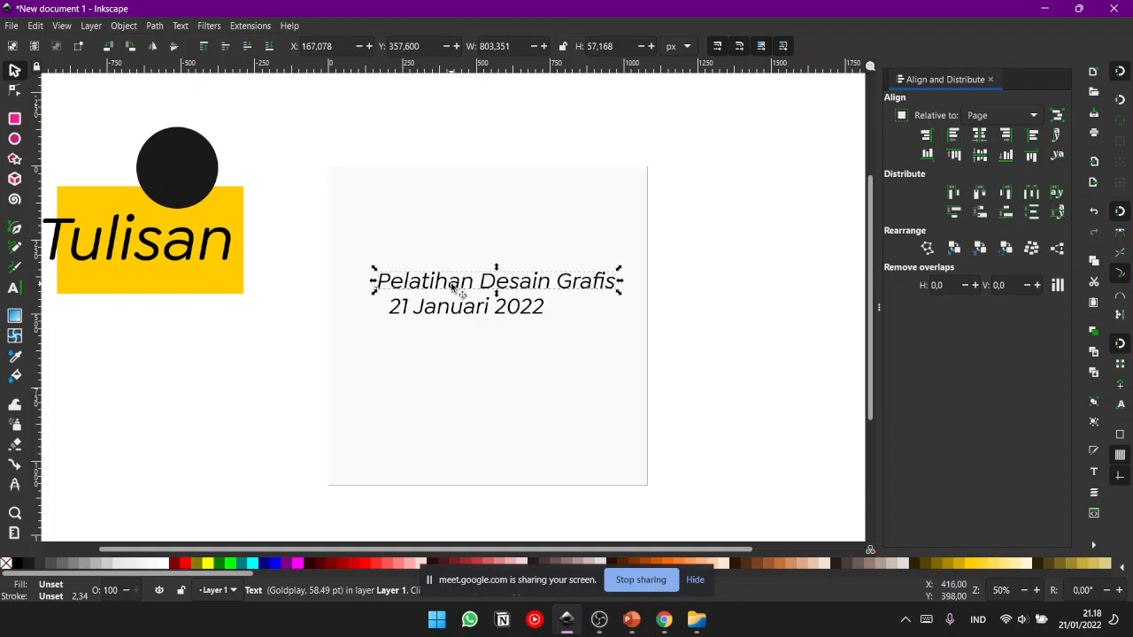
click(459, 312)
click(713, 345)
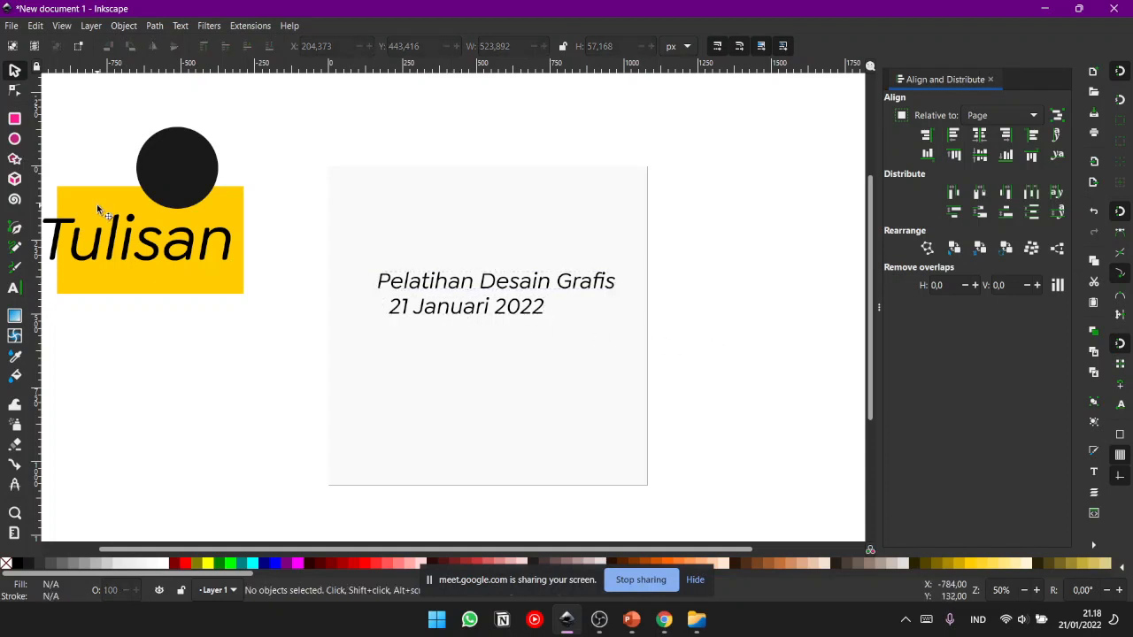
- Open the "Pelatihan Desain Grafis" text for editing, return to object selection and deselect it
click(462, 289)
double_click(461, 289)
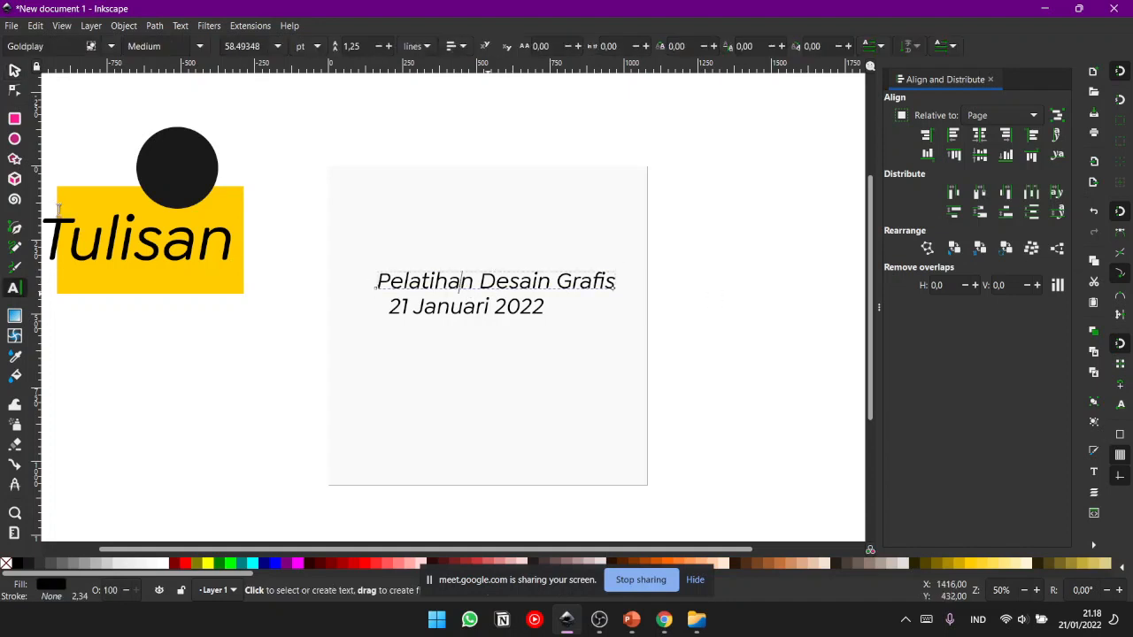
click(15, 71)
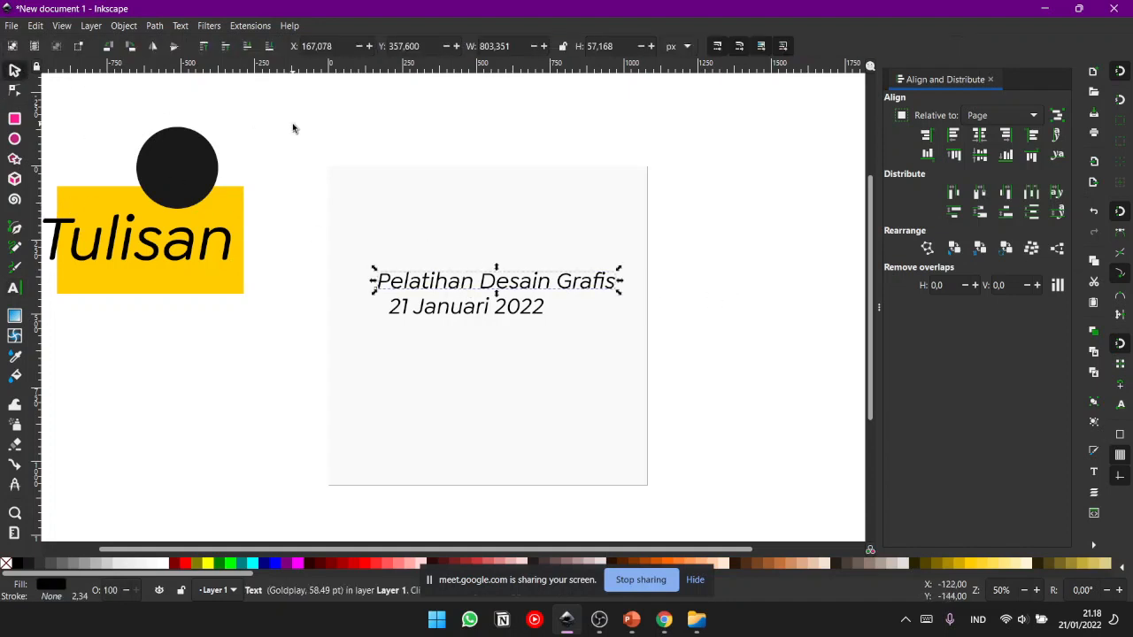
click(292, 126)
- Try enlarging the "Pelatihan Desain Grafis" text from its lower-right corner and undo the scaling
click(464, 285)
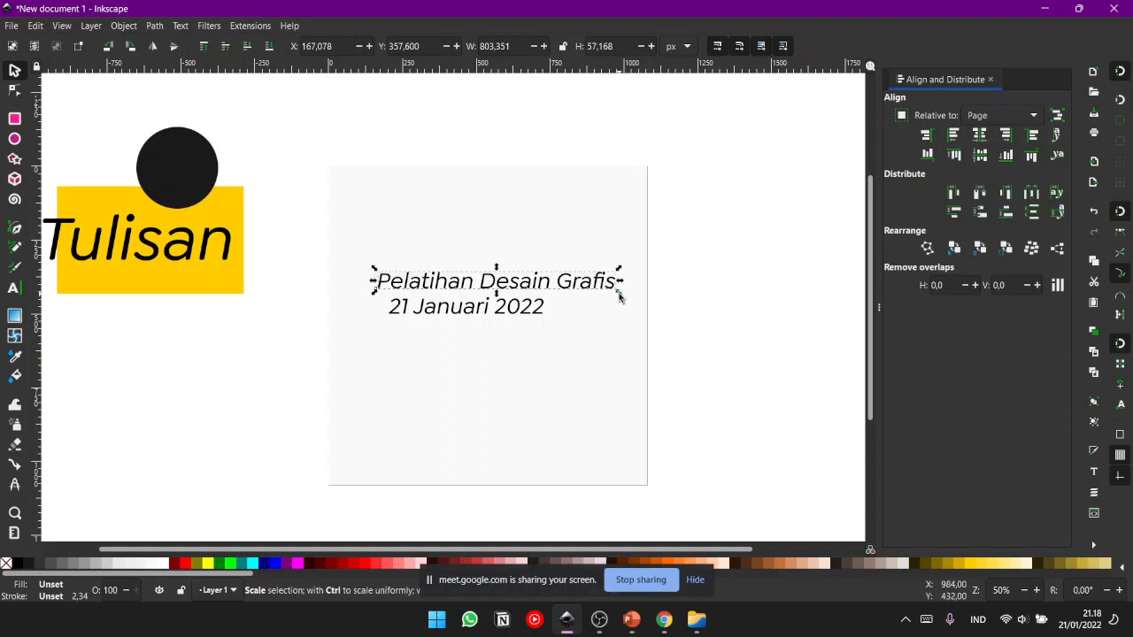
drag(620, 296, 731, 361)
key(ctrl+z)
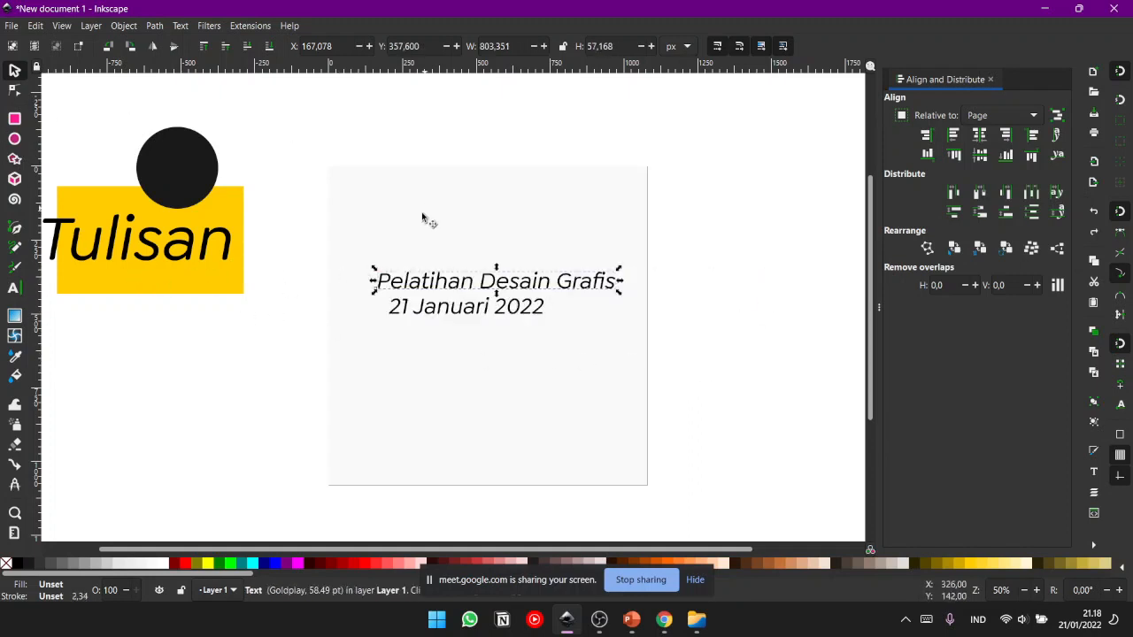
- Try rotating and skewing the "Pelatihan Desain Grafis" text, undo each transformation and deselect it
click(421, 291)
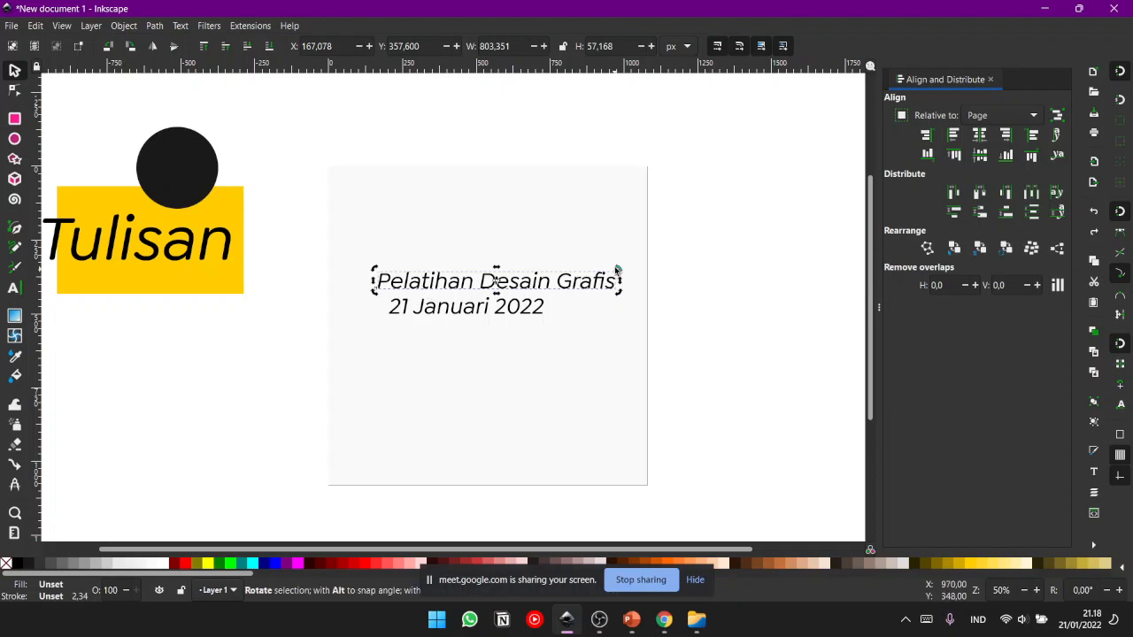
drag(619, 269, 607, 243)
key(ctrl+z)
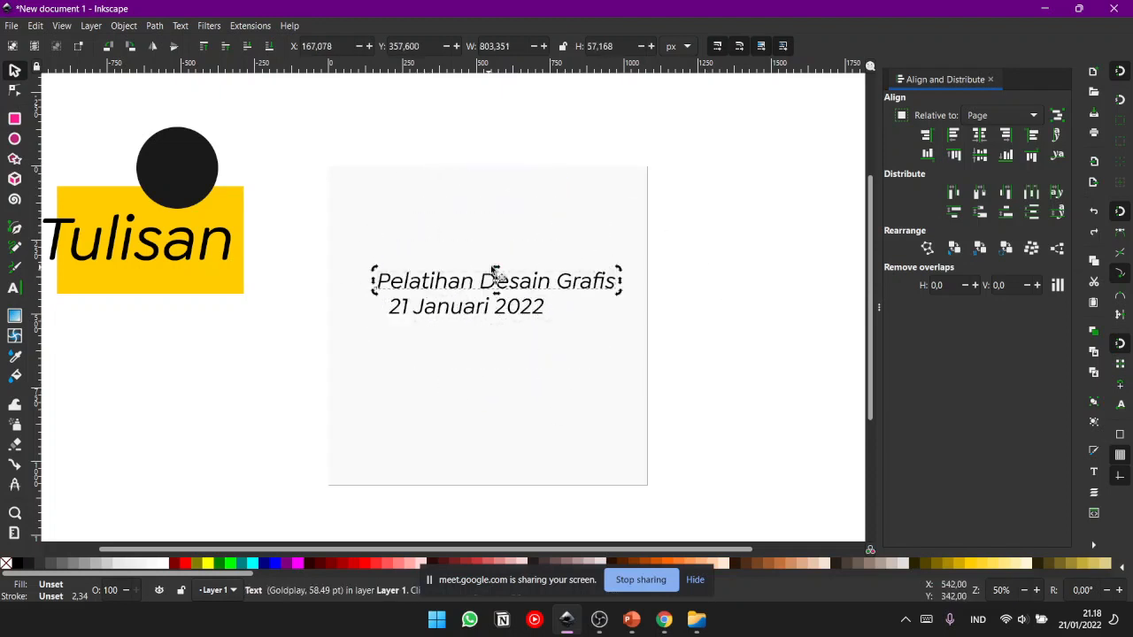
mouse_move(495, 265)
mouse_down()
mouse_move(519, 265)
mouse_move(434, 256)
mouse_move(497, 262)
mouse_up()
key(ctrl+z)
click(705, 276)
click(467, 290)
click(452, 279)
click(268, 309)
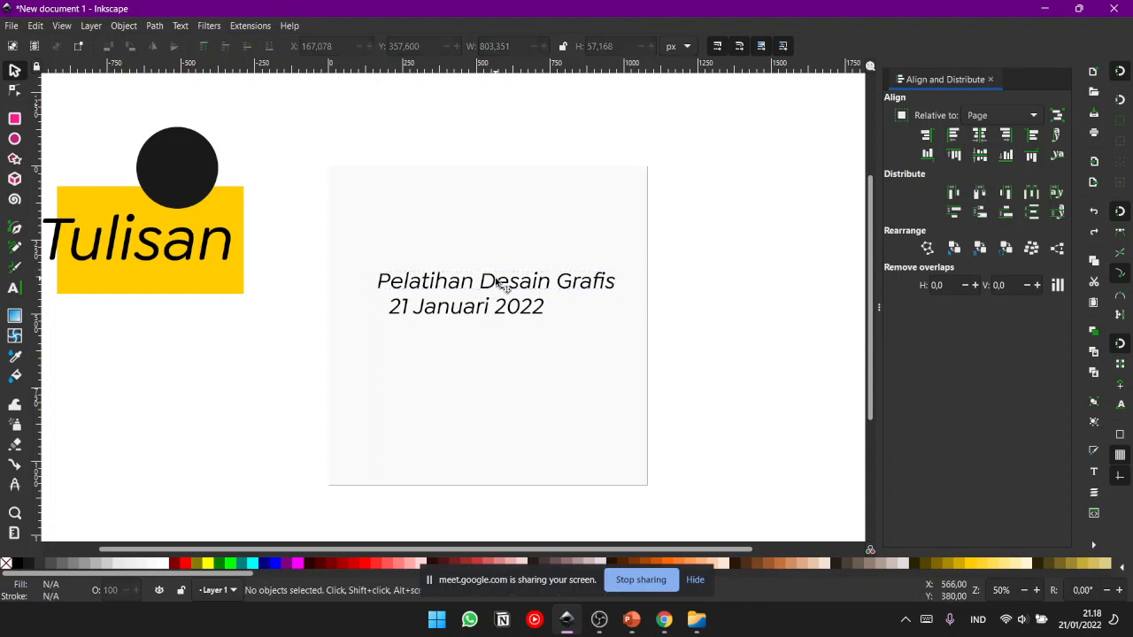
- Switch the "Pelatihan Desain Grafis" text twice between text editing and object selection without changing its wording
double_click(501, 283)
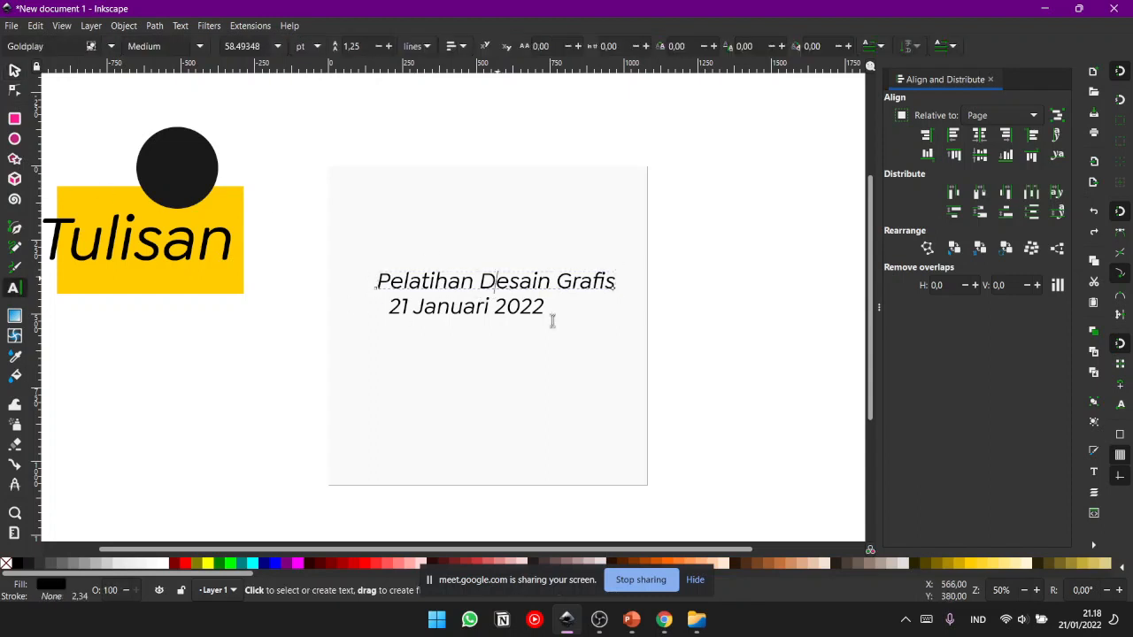
click(15, 71)
click(246, 124)
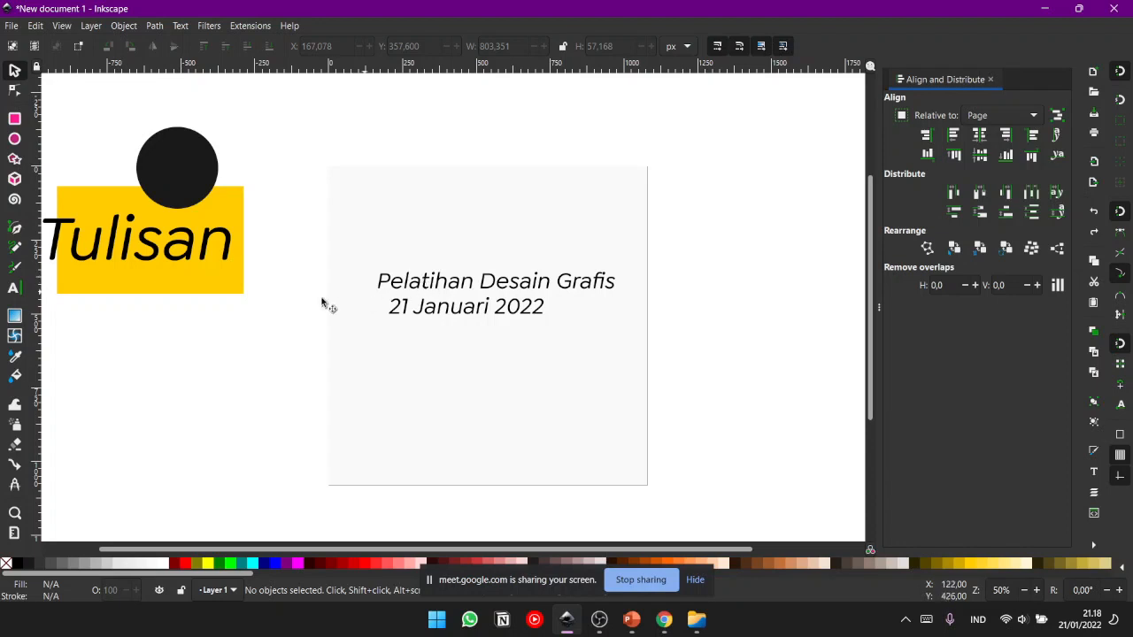
double_click(446, 285)
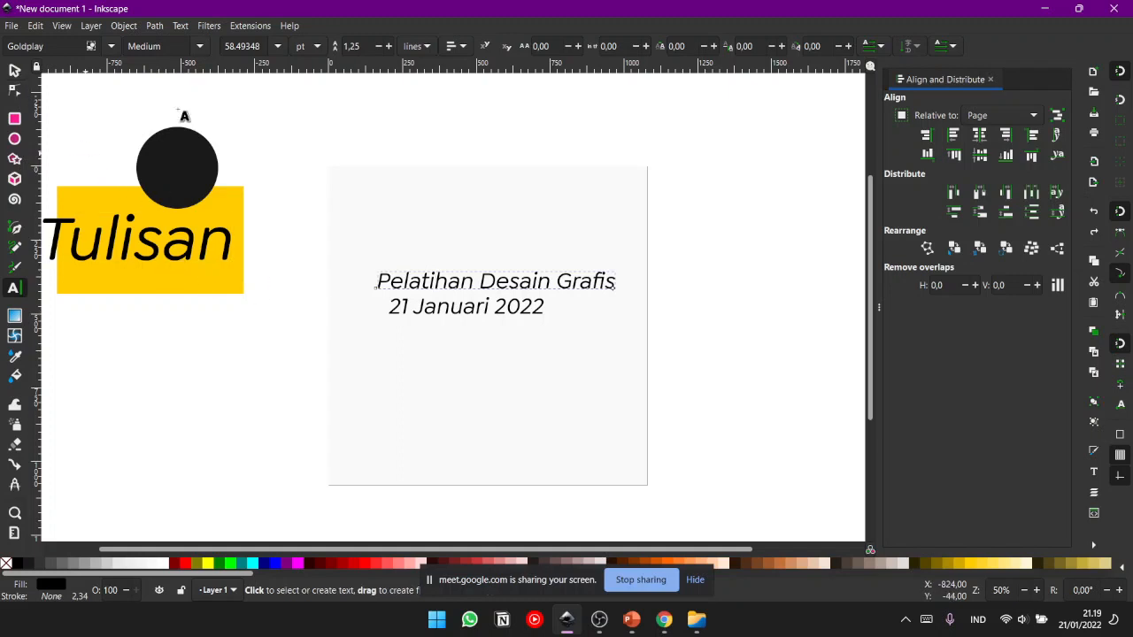
click(15, 71)
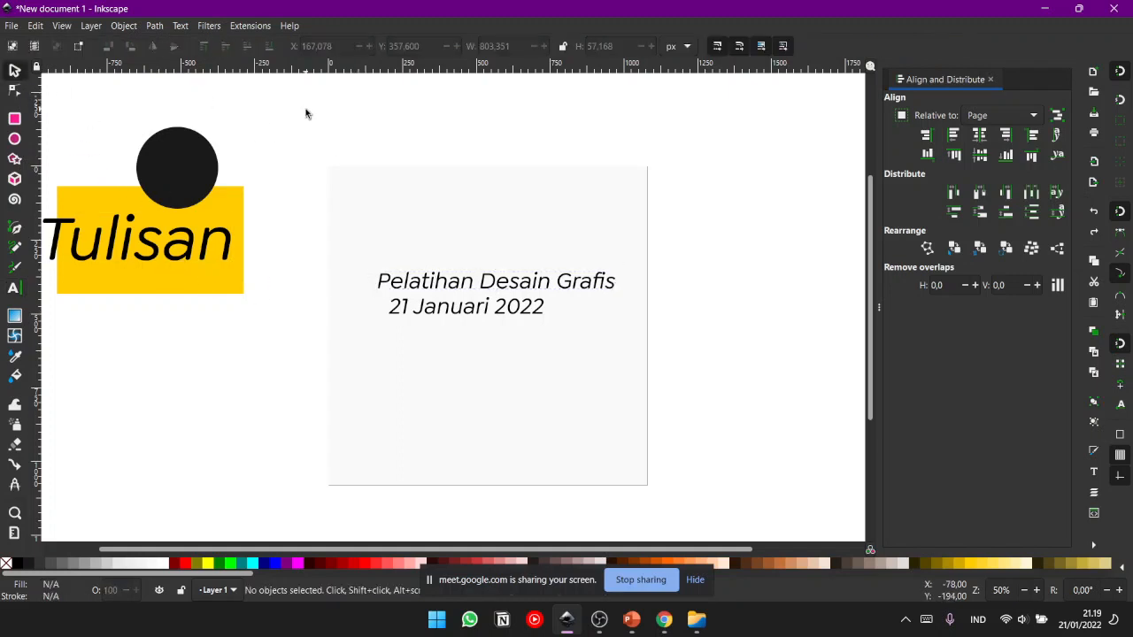
- Open the yellow rectangle for shape editing and return to object selection
click(239, 193)
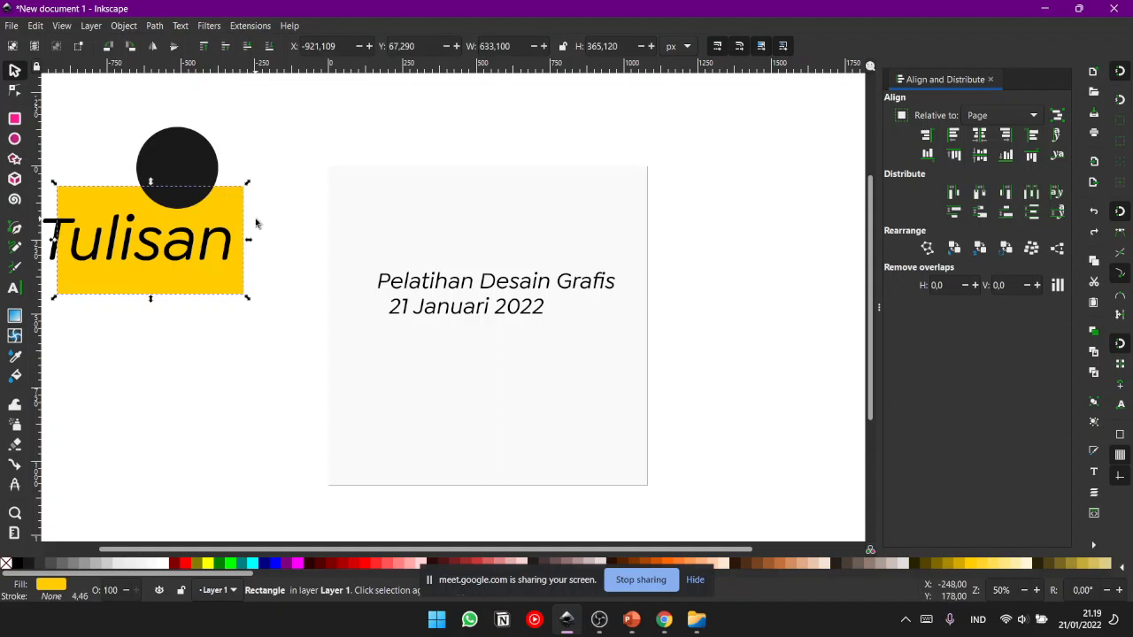
double_click(232, 204)
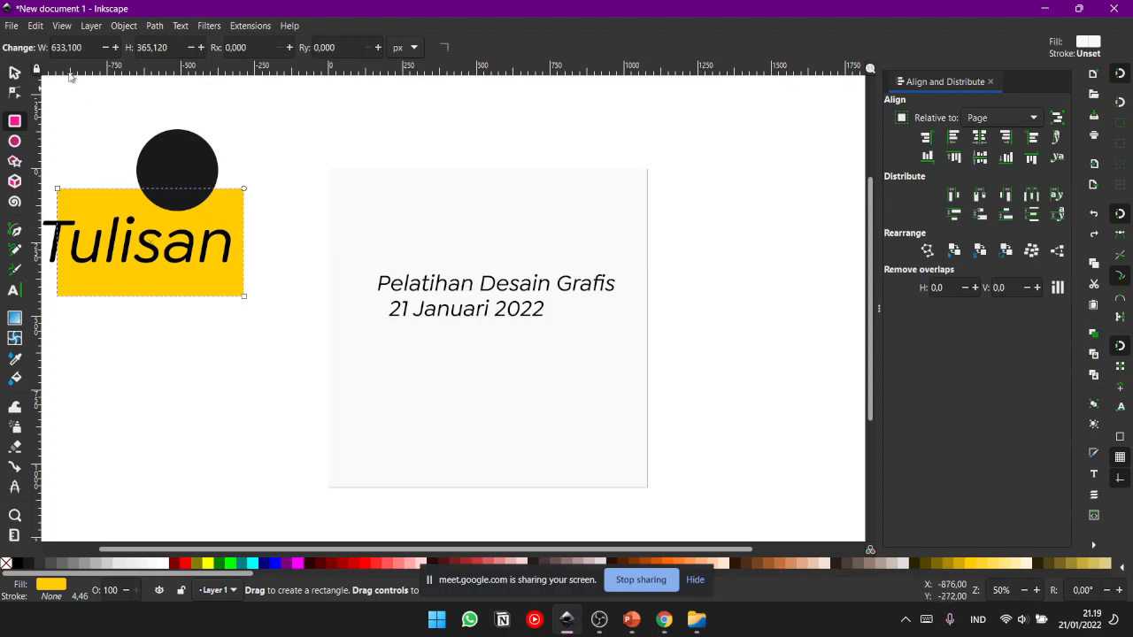
key(s)
- Open the "Pelatihan Desain Grafis" text and the black circle for editing in turn, returning to object selection after each
double_click(431, 292)
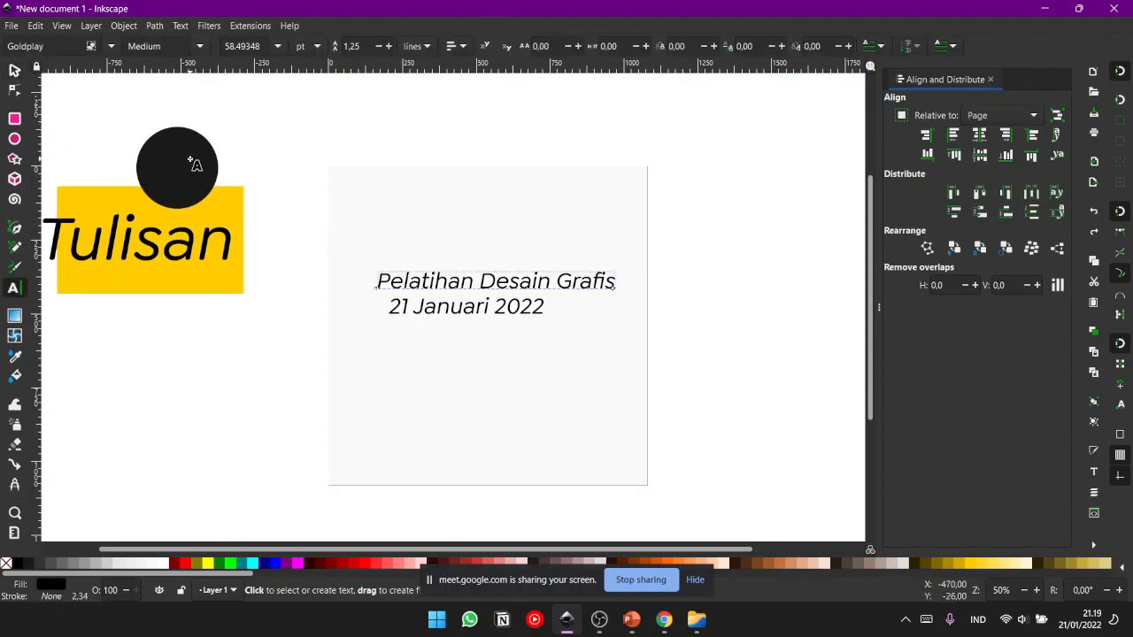
key(F1)
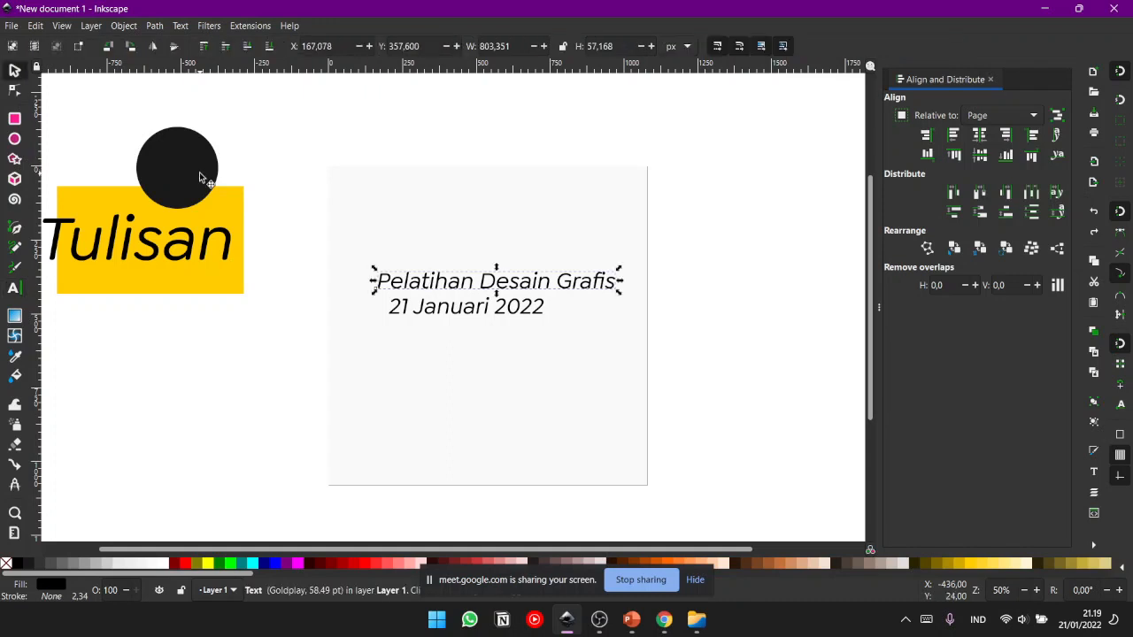
double_click(199, 177)
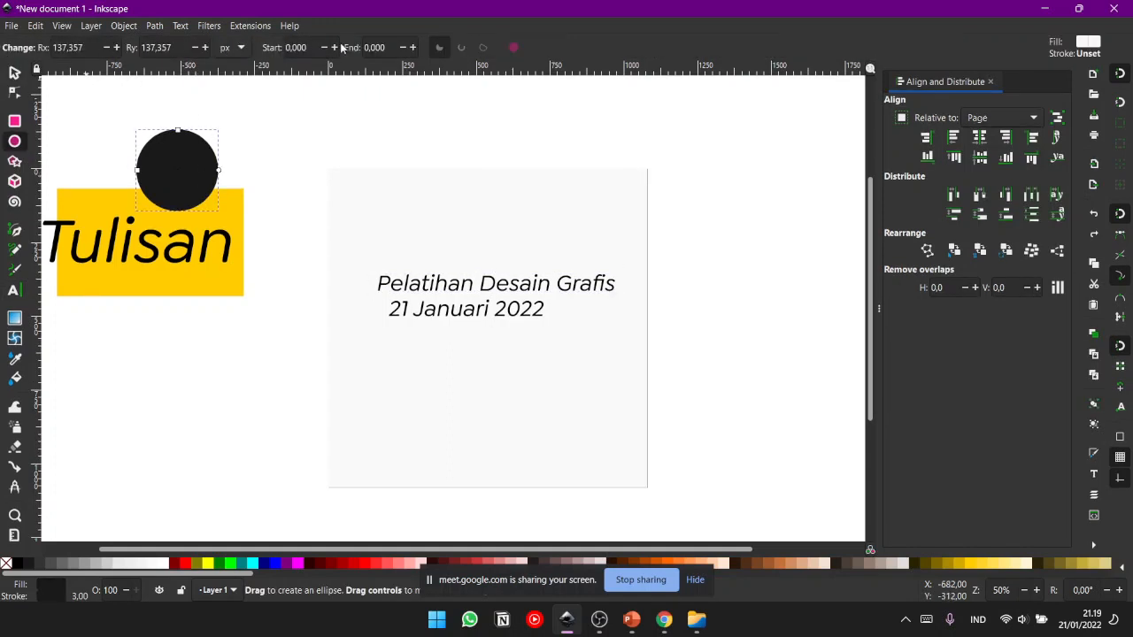
click(14, 75)
click(209, 129)
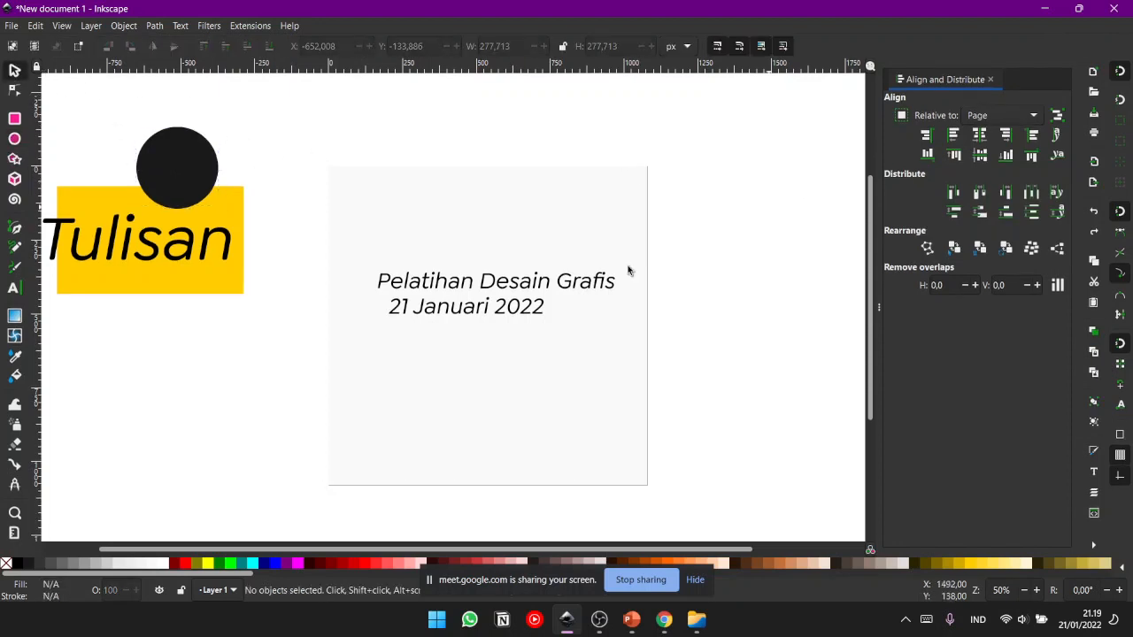
- Select all of the "Pelatihan Desain Grafis" text for editing and browse the list of available fonts
double_click(481, 286)
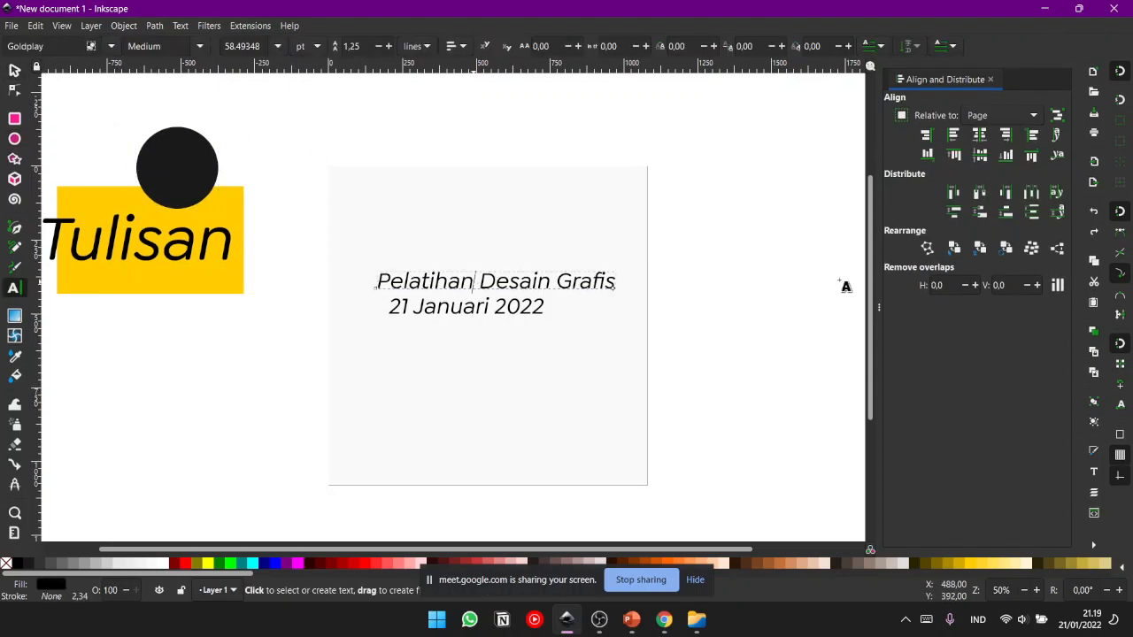
triple_click(439, 277)
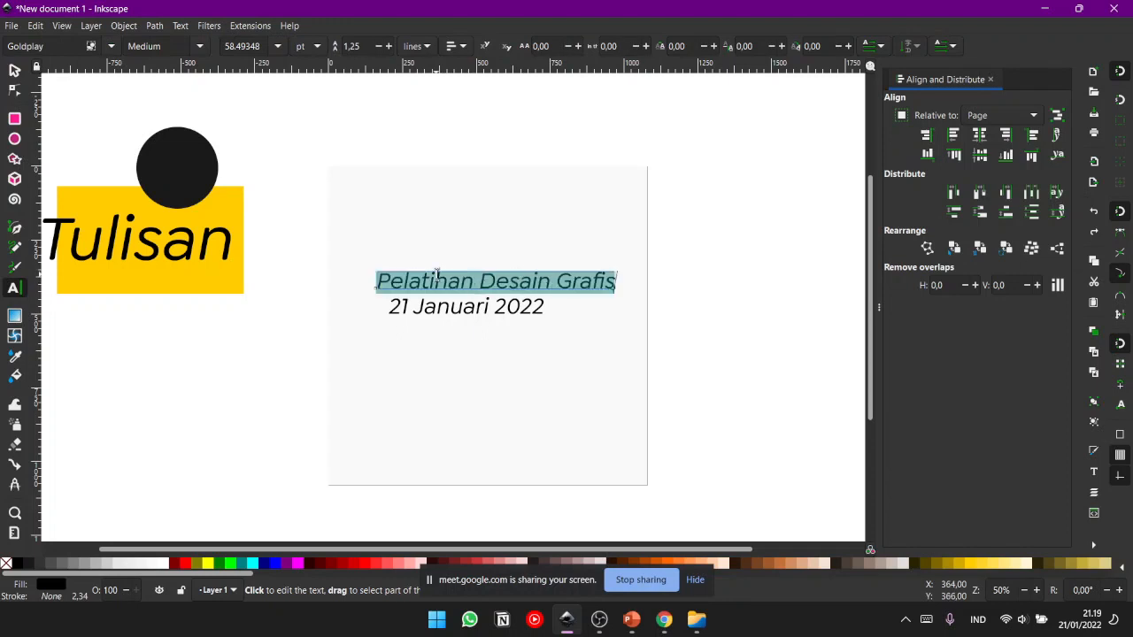
click(113, 47)
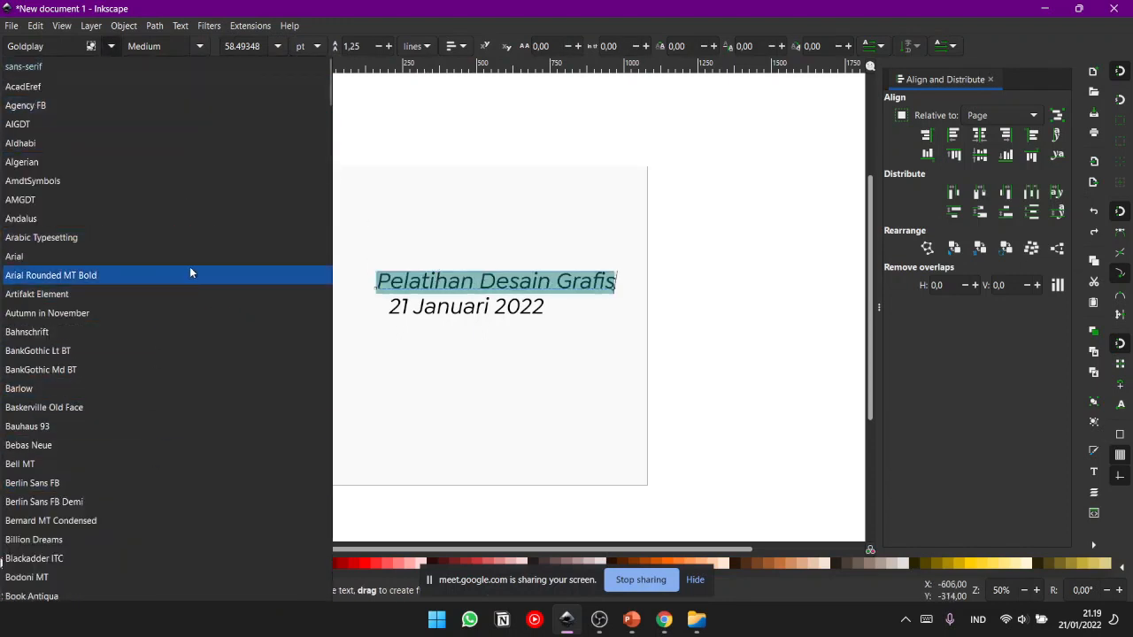
drag(329, 96, 336, 372)
click(337, 443)
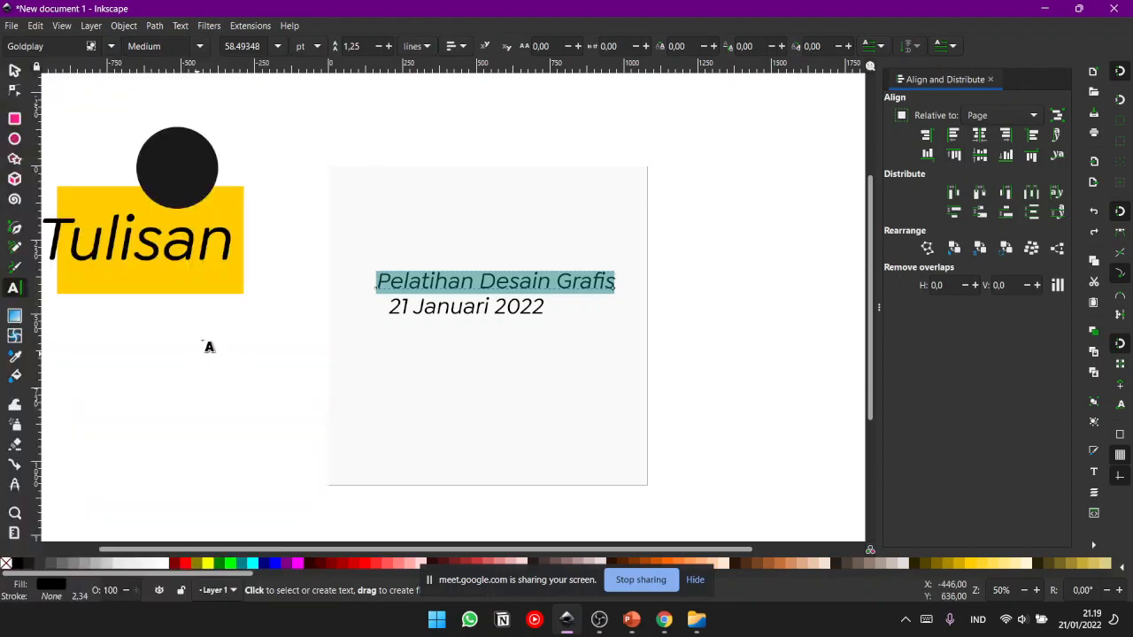
click(111, 46)
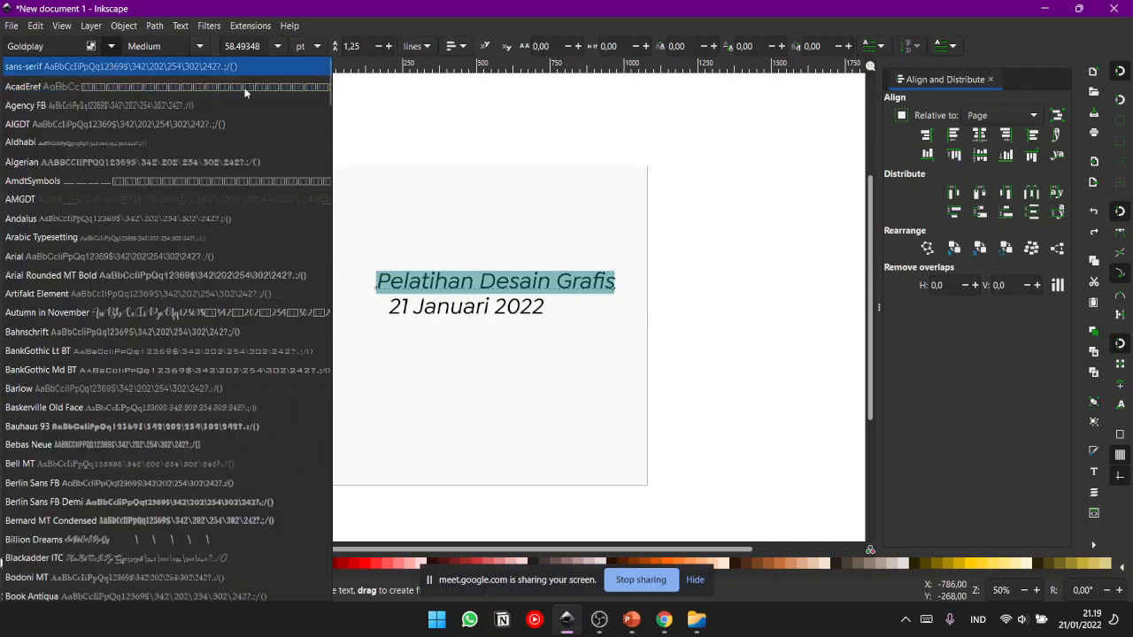
drag(330, 96, 337, 198)
click(342, 169)
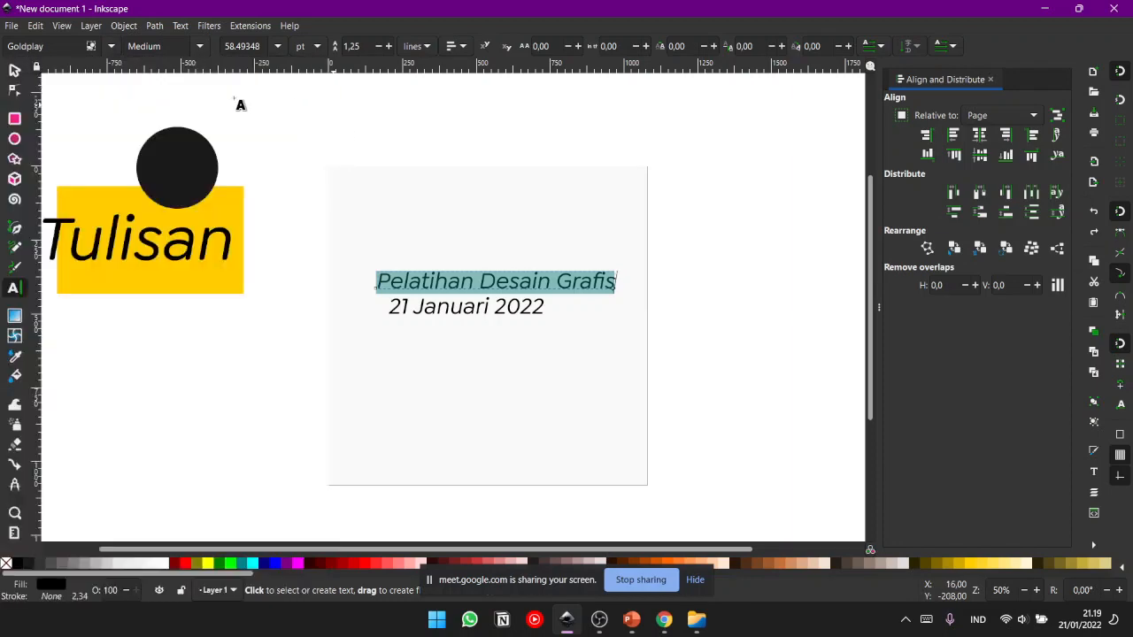
- Try the Colonna MT, Comic Sans MS, Edwardian Script ITC and Andalus fonts in turn on the "Pelatihan Desain Grafis" text
click(111, 49)
scroll(311, 108, down, 15)
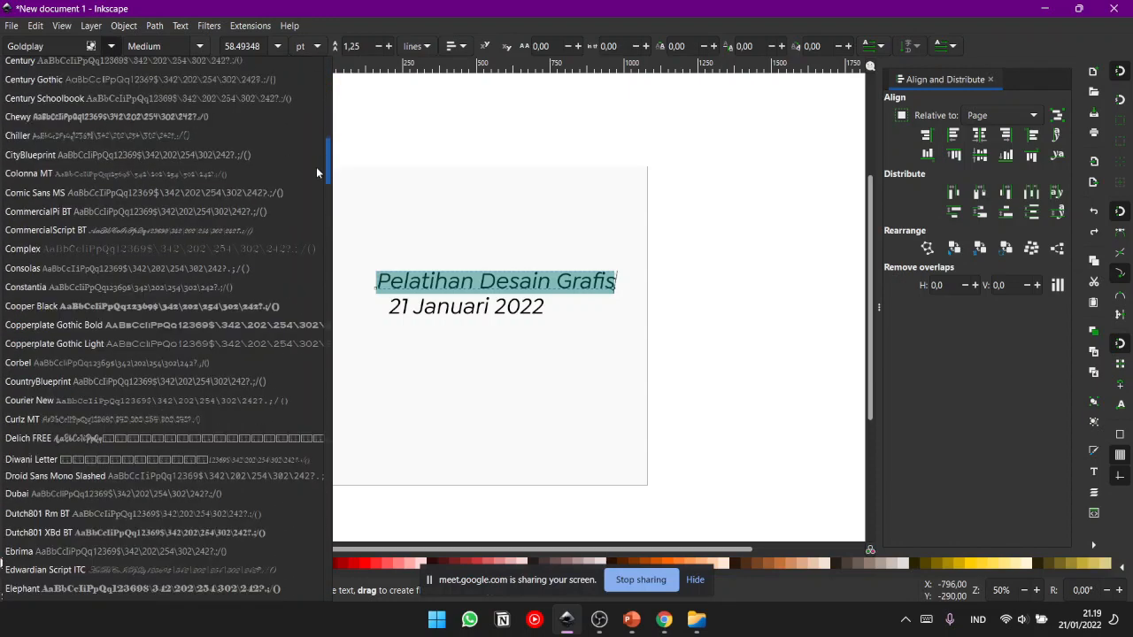
click(316, 172)
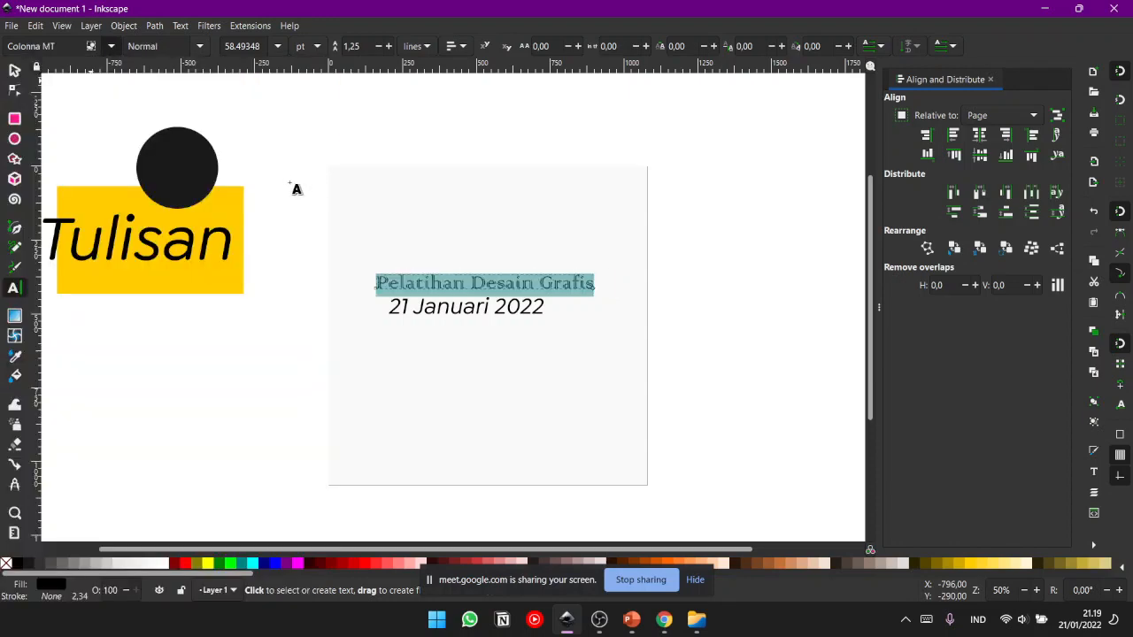
click(107, 47)
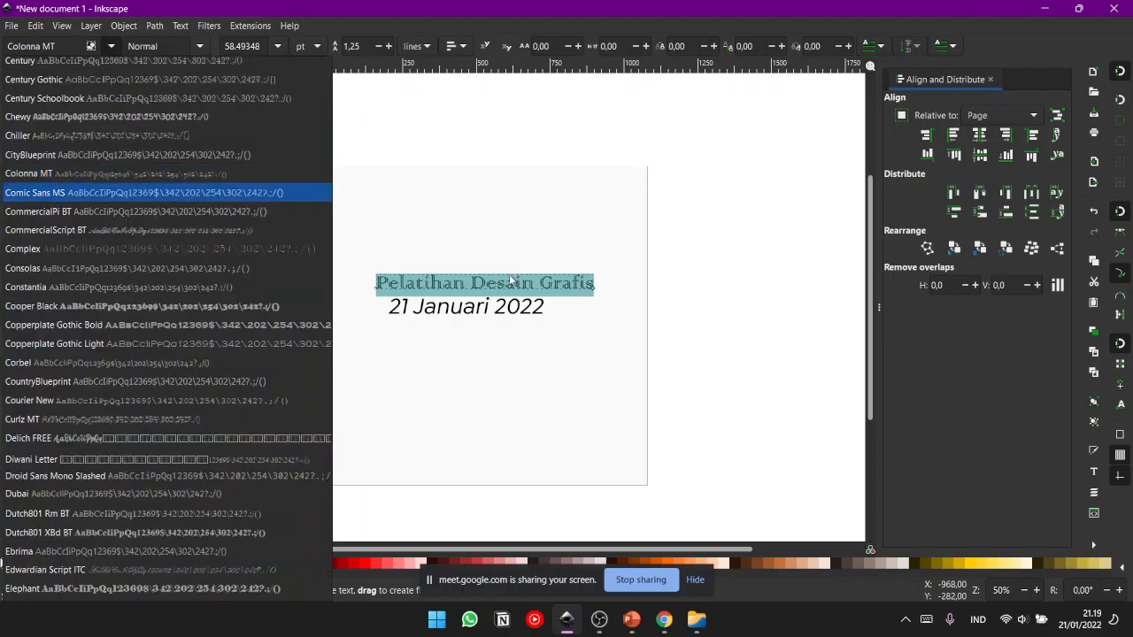
click(98, 192)
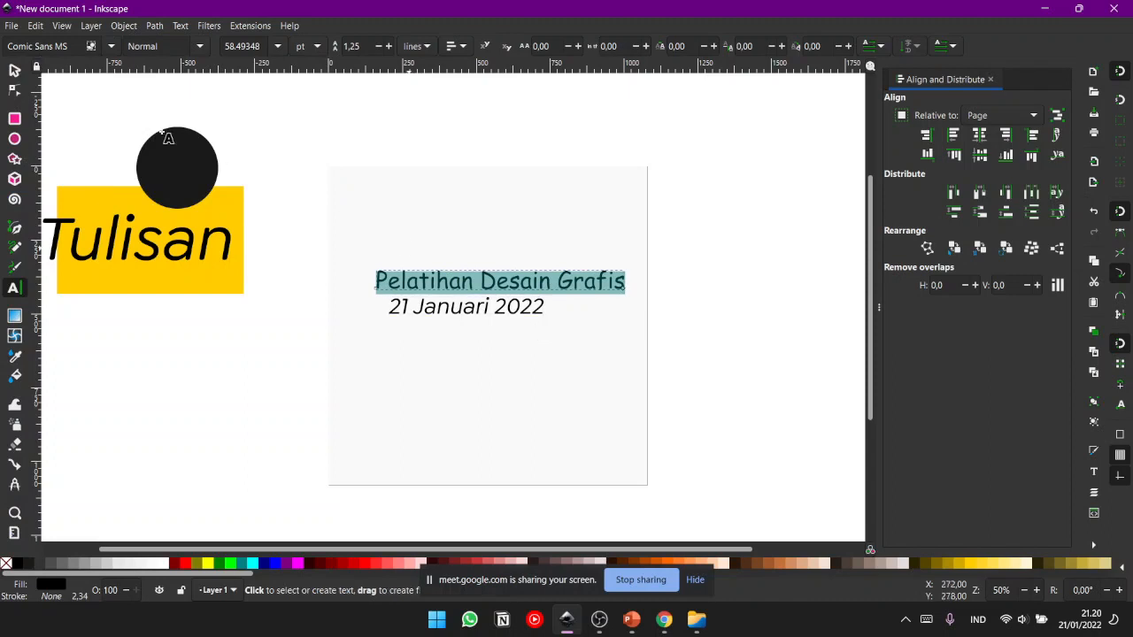
click(113, 46)
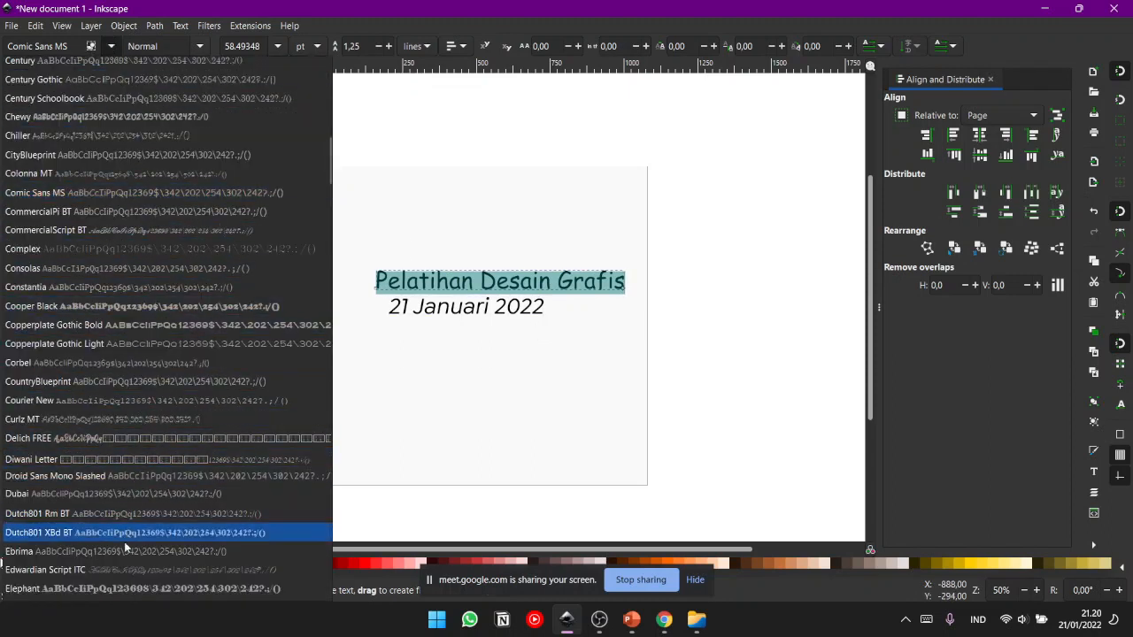
click(113, 569)
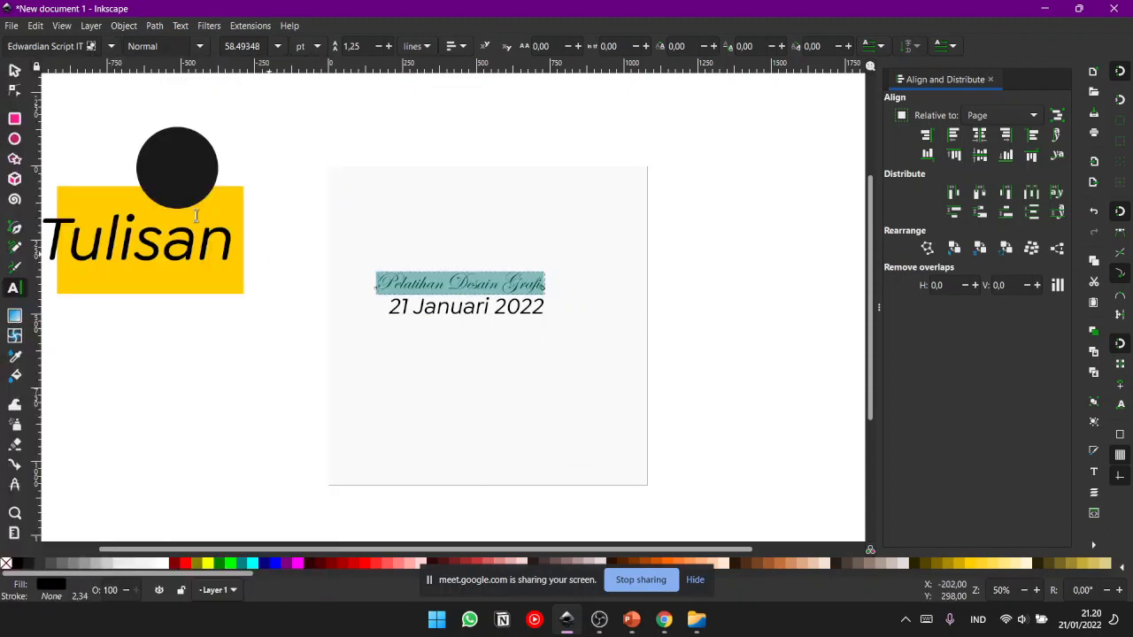
click(109, 47)
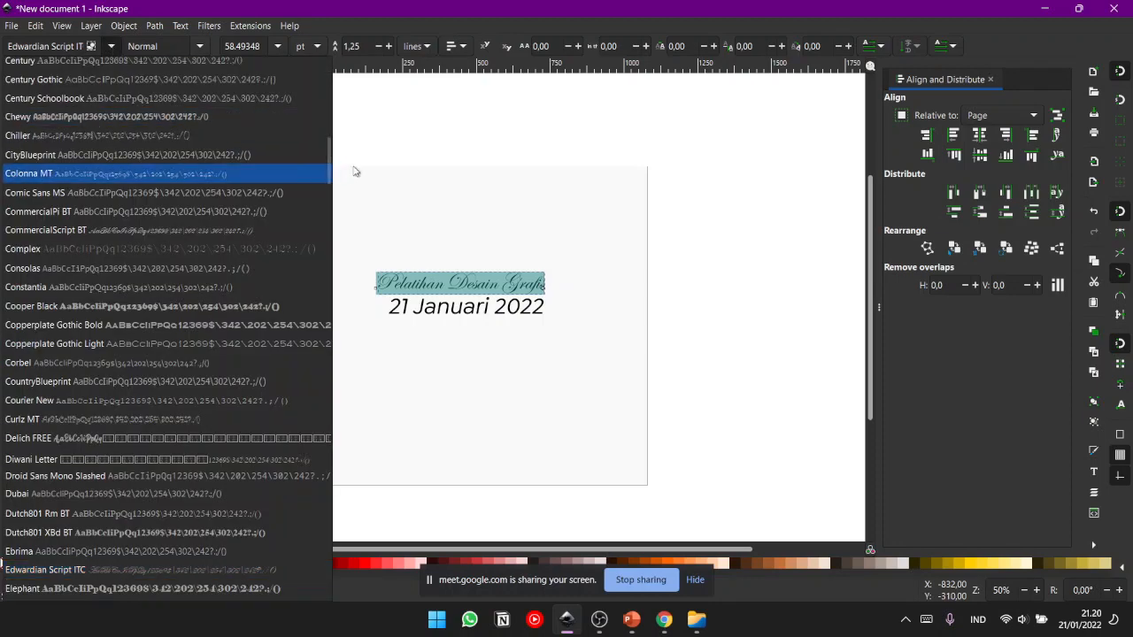
drag(328, 172, 324, 104)
click(323, 103)
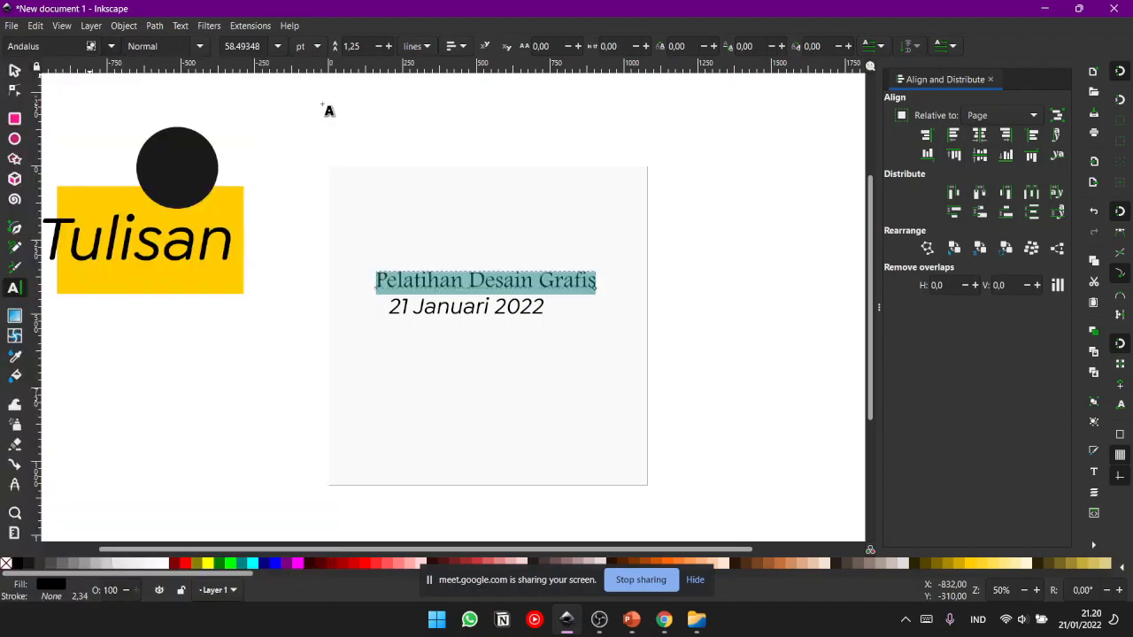
click(322, 102)
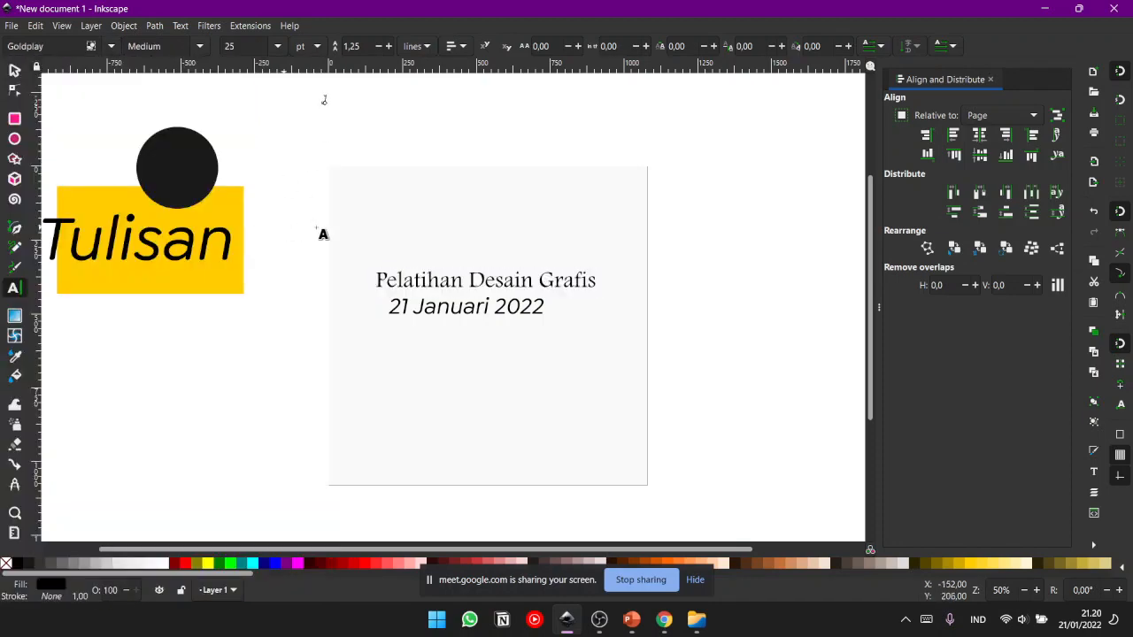
click(12, 70)
drag(311, 131, 356, 83)
key(Delete)
- Select the whole "Pelatihan Desain Grafis" text and enter "mont" as its font name
triple_click(427, 281)
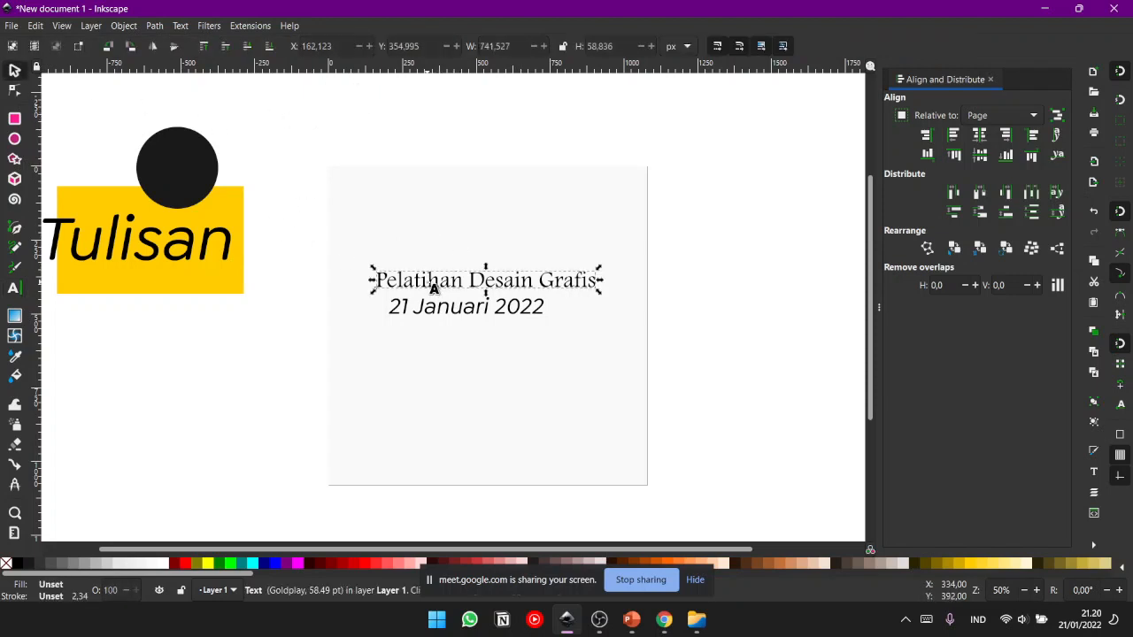
double_click(68, 51)
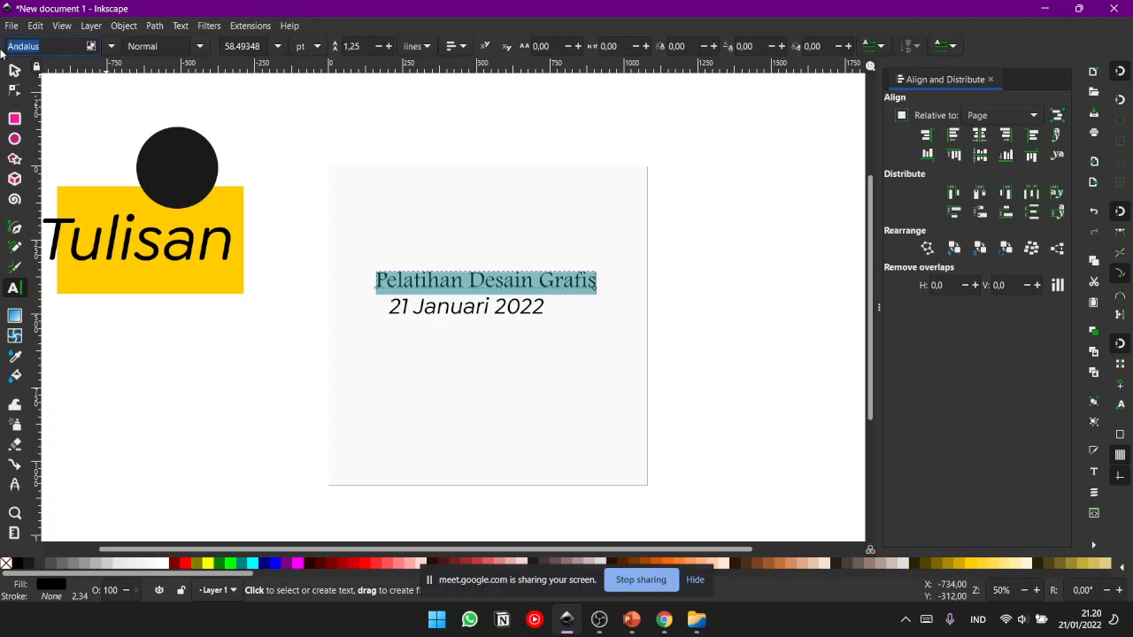
text(mont)
key(Return)
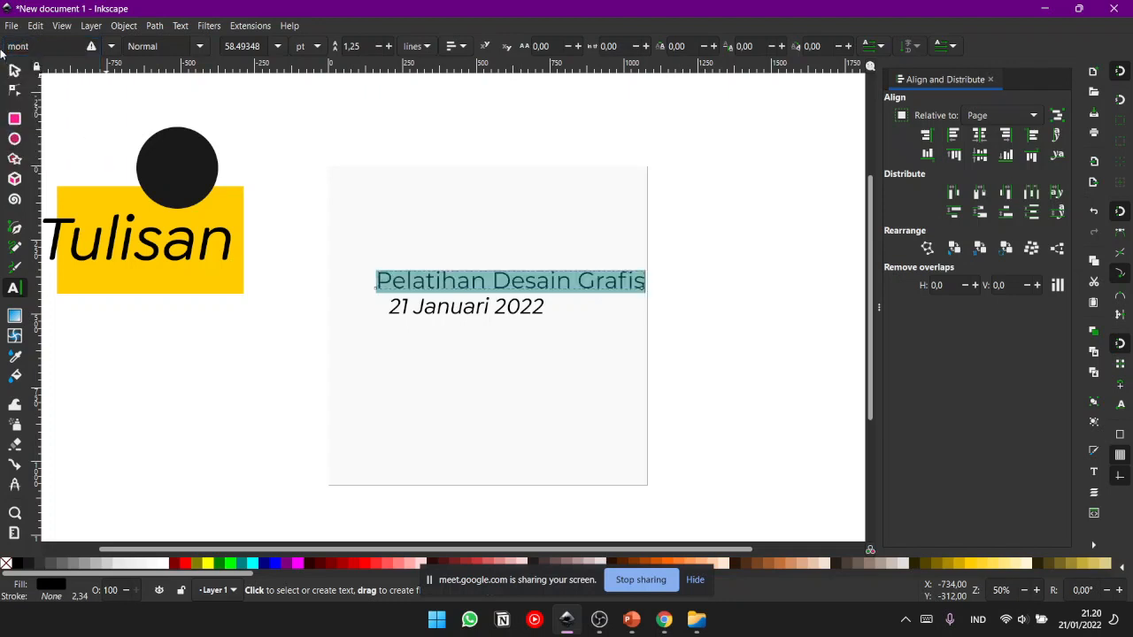
- Move the "Pelatihan Desain Grafis" text left on the page to about X 112.8 px and deselect it
click(14, 70)
click(282, 122)
drag(501, 286, 484, 286)
click(734, 278)
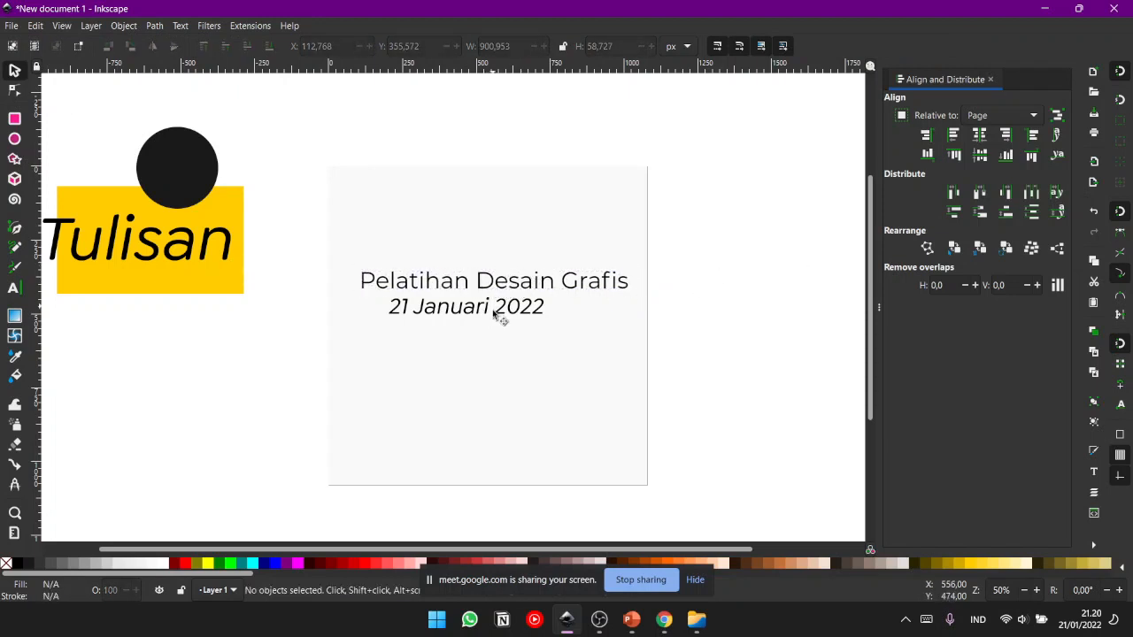
click(499, 312)
click(774, 263)
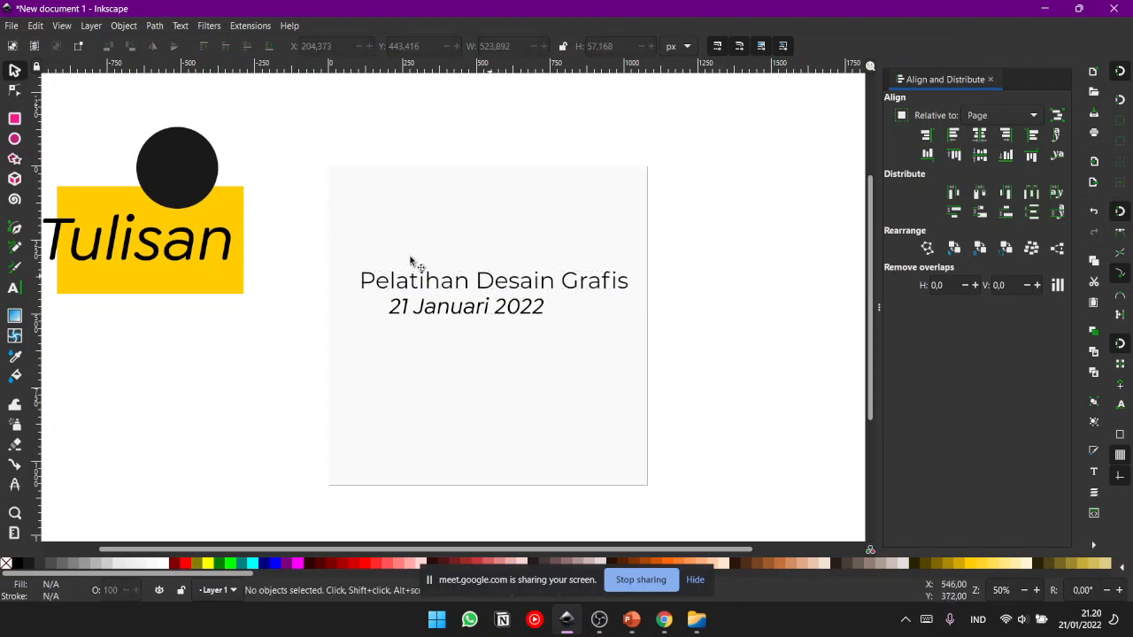
- Set the "Pelatihan Desain Grafis" text to bold Montserrat, switching italic on and off again
double_click(517, 290)
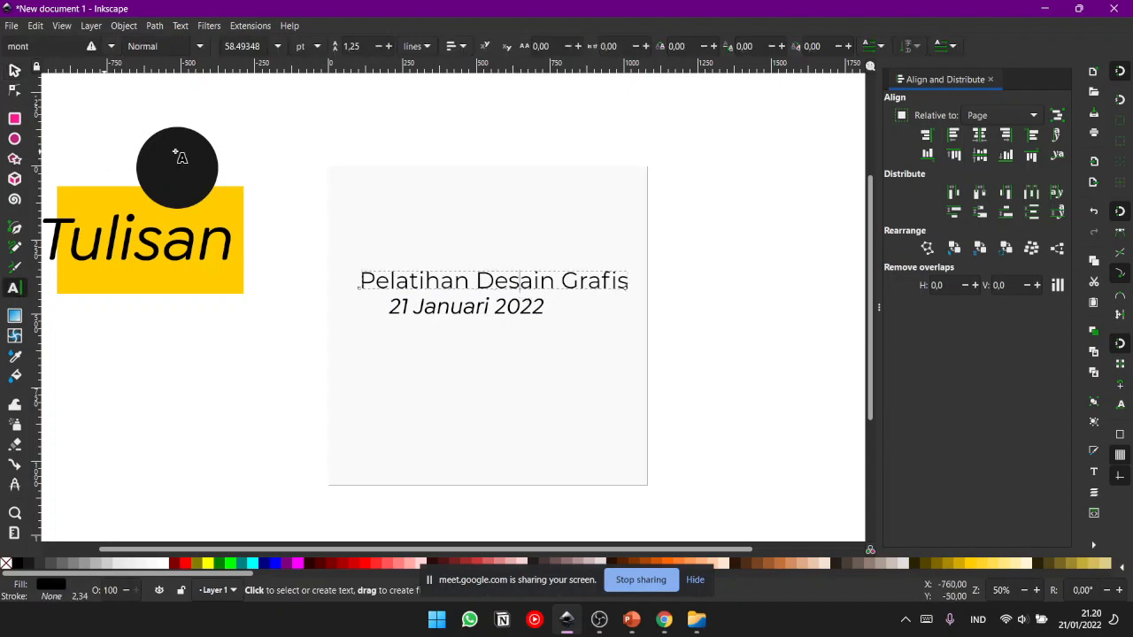
key(ctrl+a)
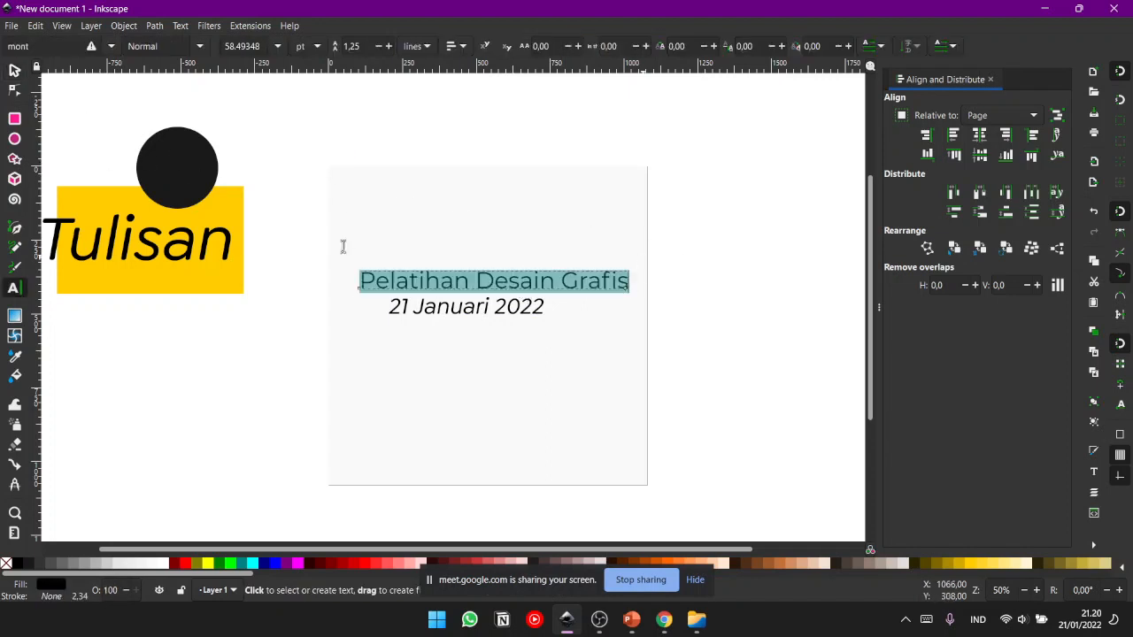
click(54, 65)
click(200, 47)
click(200, 47)
key(ctrl+b)
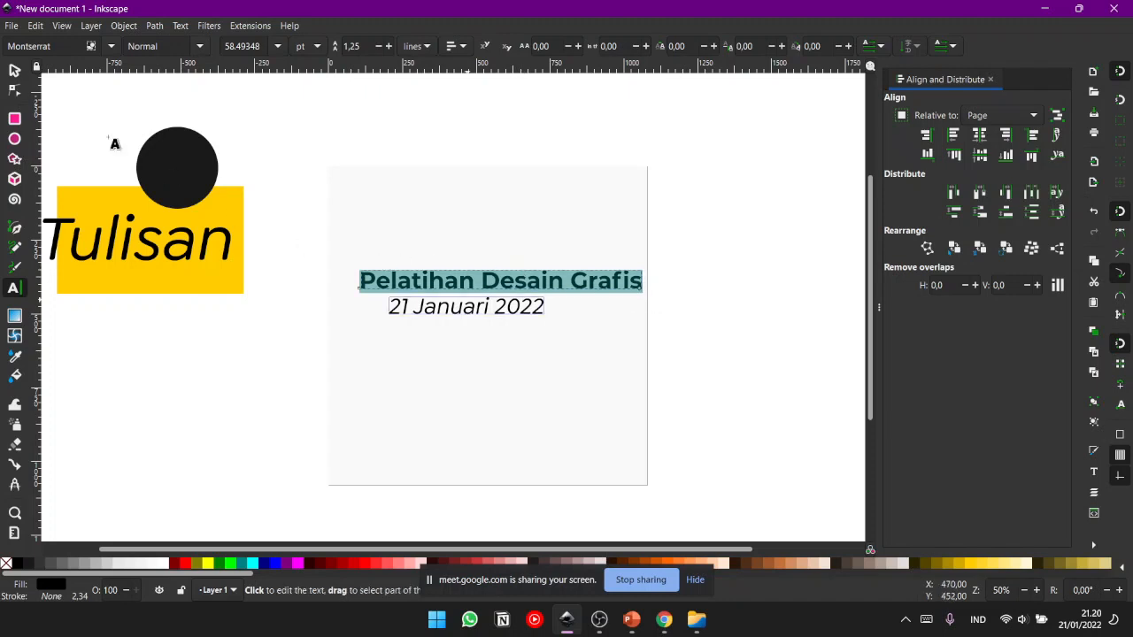
key(ctrl+i)
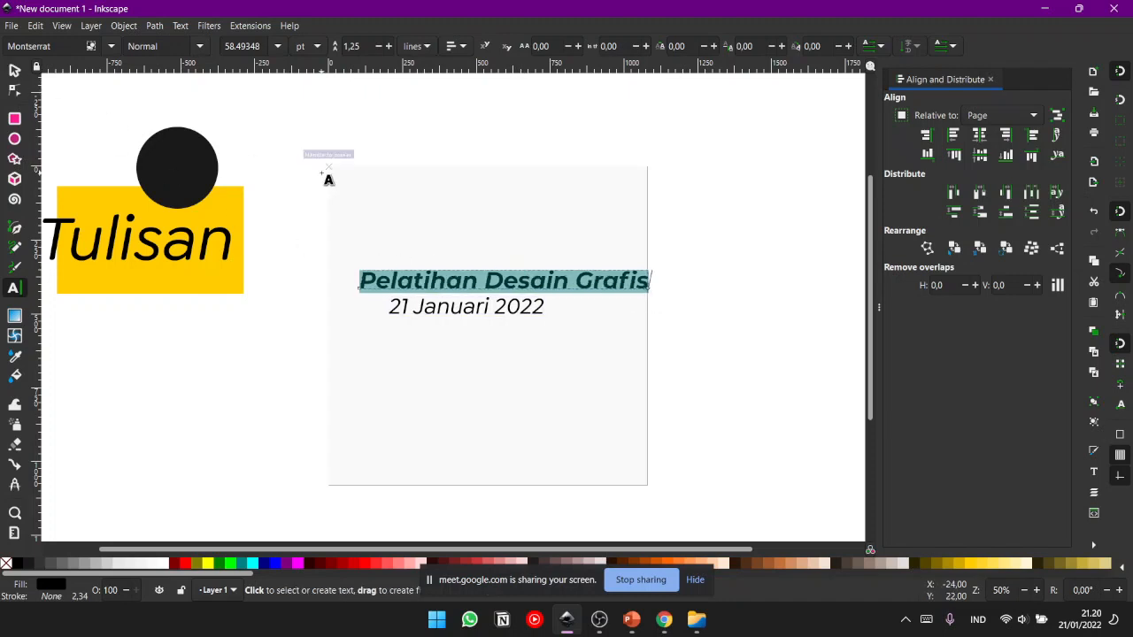
key(ctrl+i)
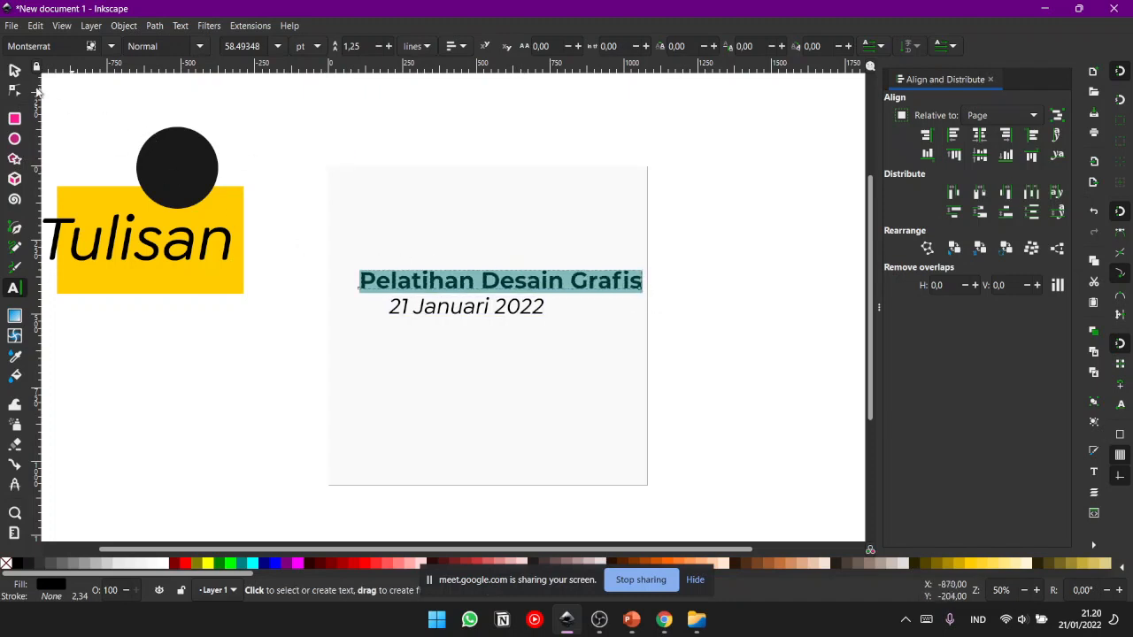
- Return to object selection and move the "21 Januari 2022" text slightly to the right beneath the heading
click(14, 71)
click(632, 197)
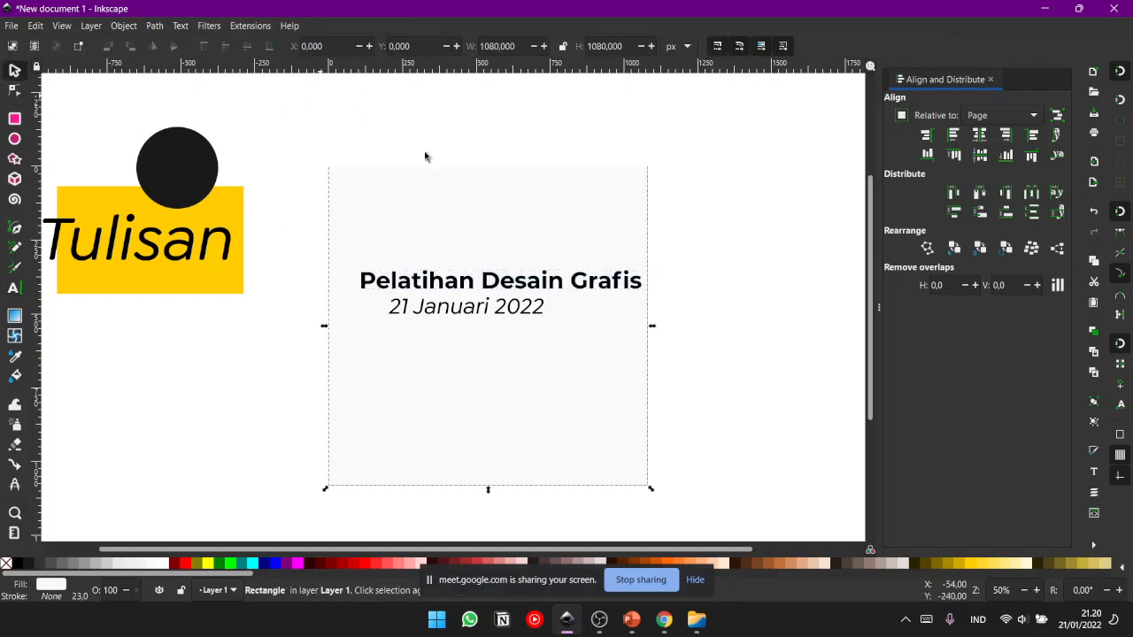
click(350, 116)
click(505, 283)
mouse_move(516, 318)
mouse_down()
mouse_move(517, 341)
mouse_move(524, 313)
mouse_up()
click(514, 316)
click(651, 281)
click(592, 285)
shift+click(531, 313)
click(734, 283)
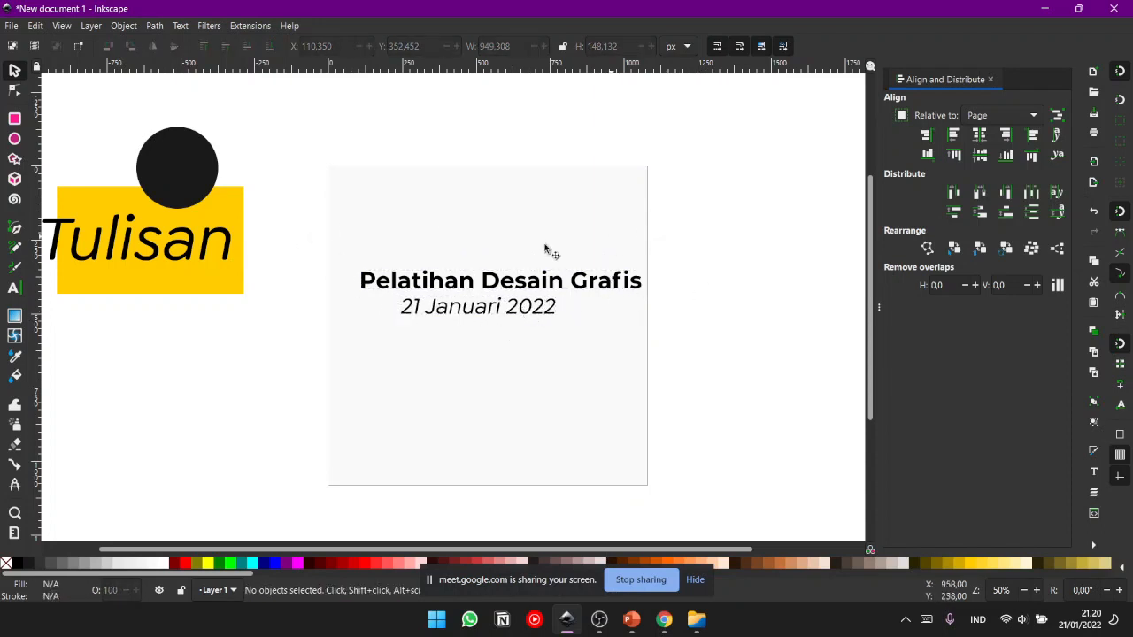
- Try moving the page-sized background square behind the texts, undo the moves and deselect it
click(488, 309)
click(505, 314)
mouse_move(493, 363)
mouse_down()
mouse_move(505, 451)
mouse_move(481, 316)
mouse_move(489, 375)
mouse_up()
click(481, 316)
drag(641, 244, 804, 207)
key(ctrl+z)
key(ctrl+z)
click(684, 255)
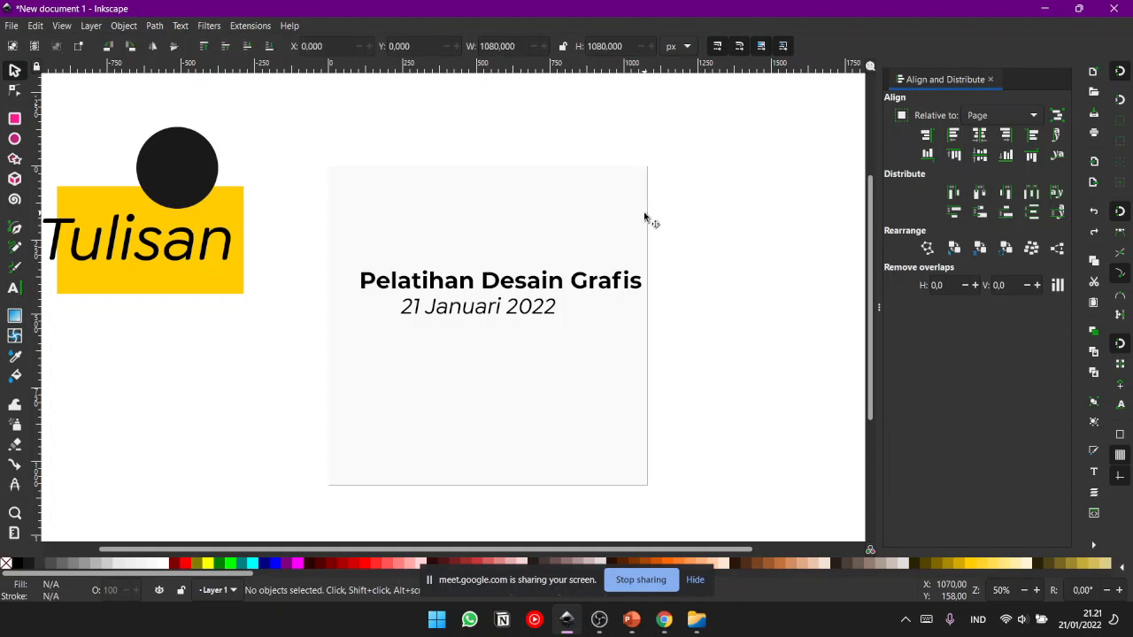
- Lock the page-sized background square
right_click(645, 218)
click(621, 199)
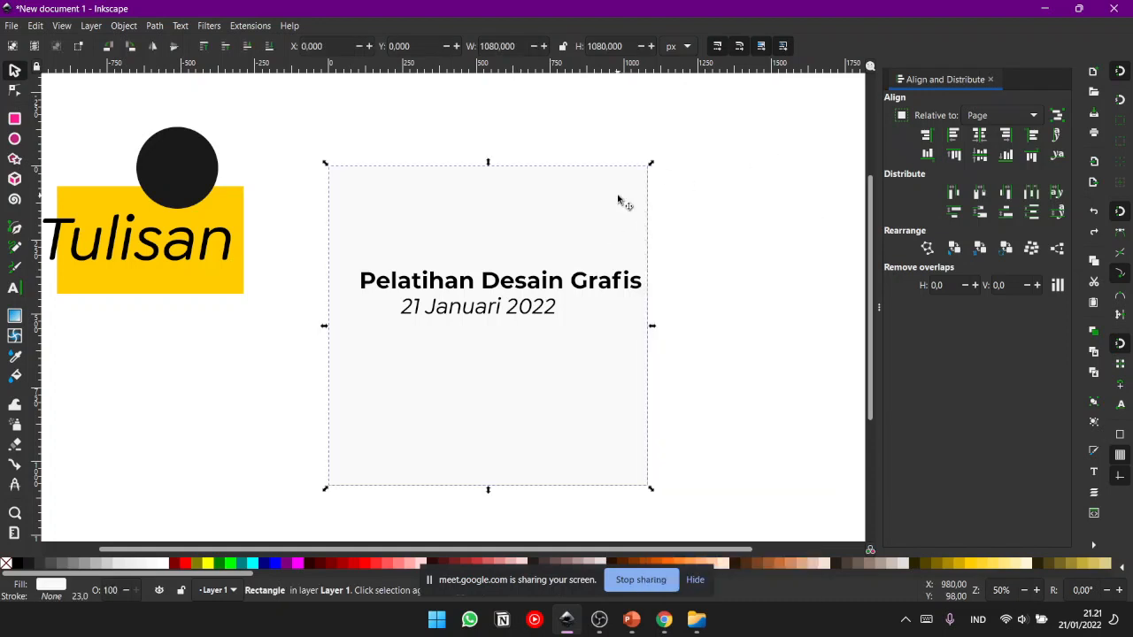
right_click(618, 198)
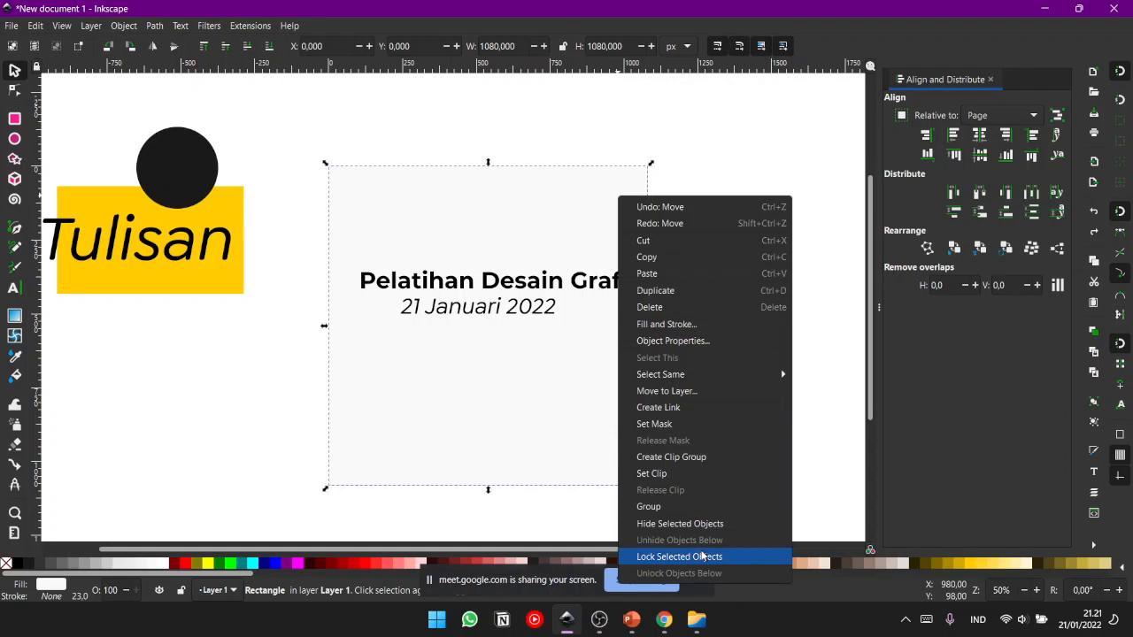
click(703, 556)
click(780, 374)
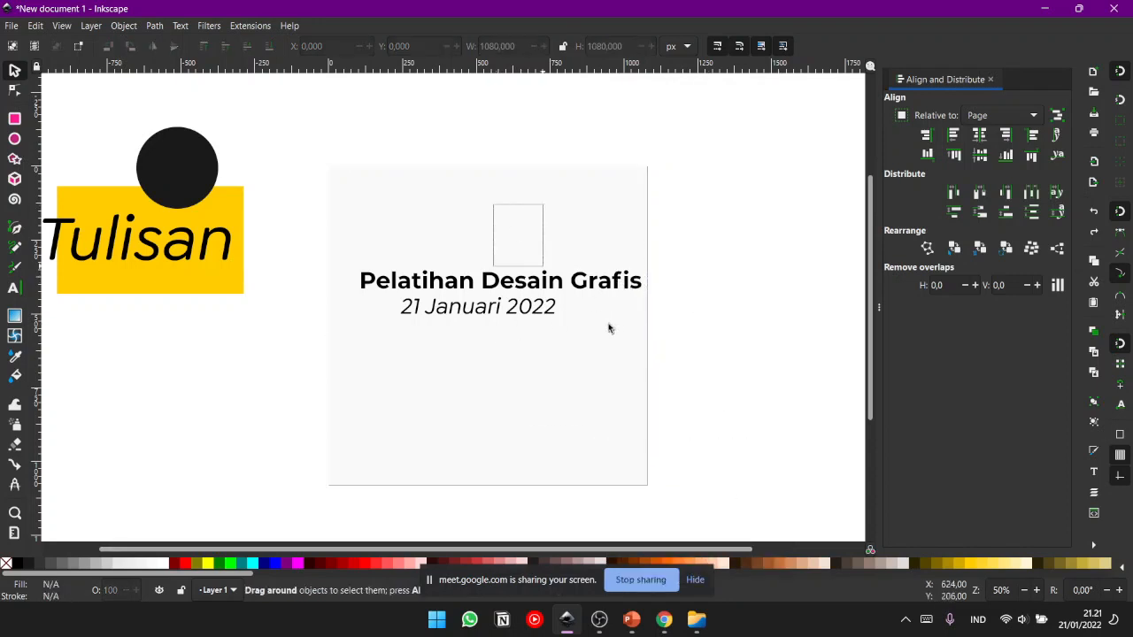
- Try dragging across the locked background square to move it, and unlock the square
drag(439, 191, 566, 225)
drag(497, 210, 566, 257)
drag(496, 183, 765, 255)
right_click(566, 247)
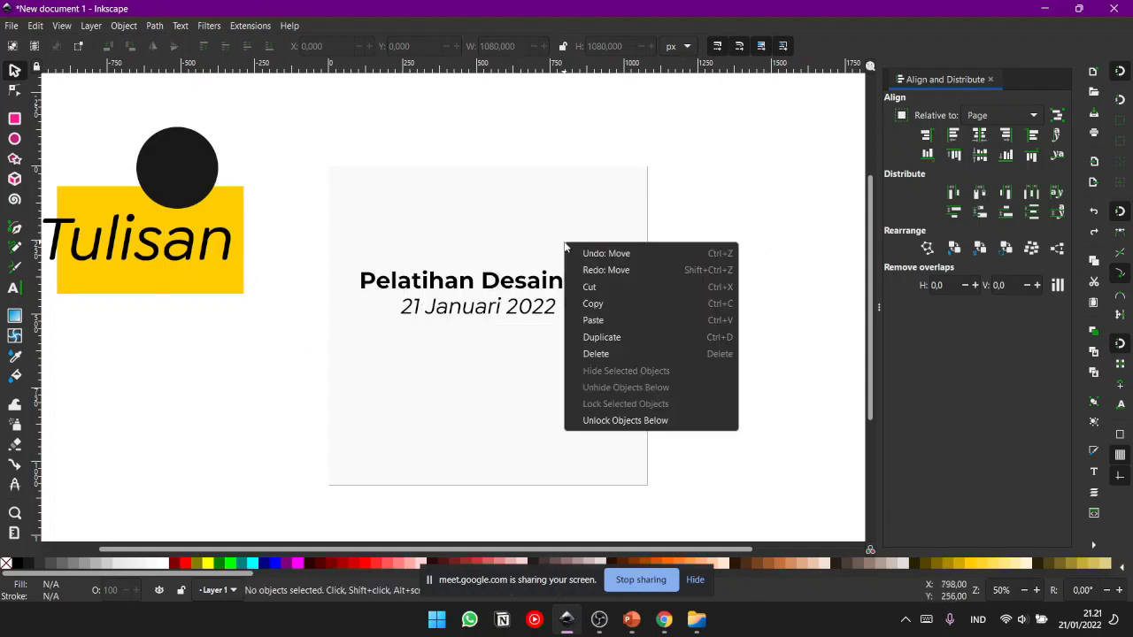
click(618, 429)
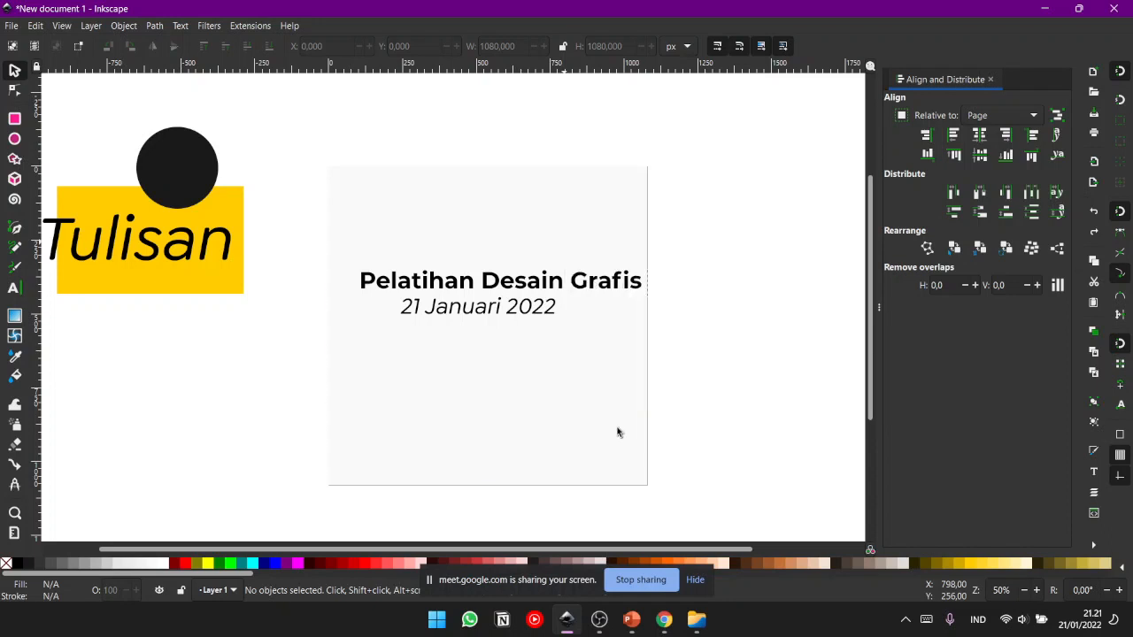
- Move the unlocked background square off the page's origin and undo the move
click(597, 423)
drag(596, 422, 692, 440)
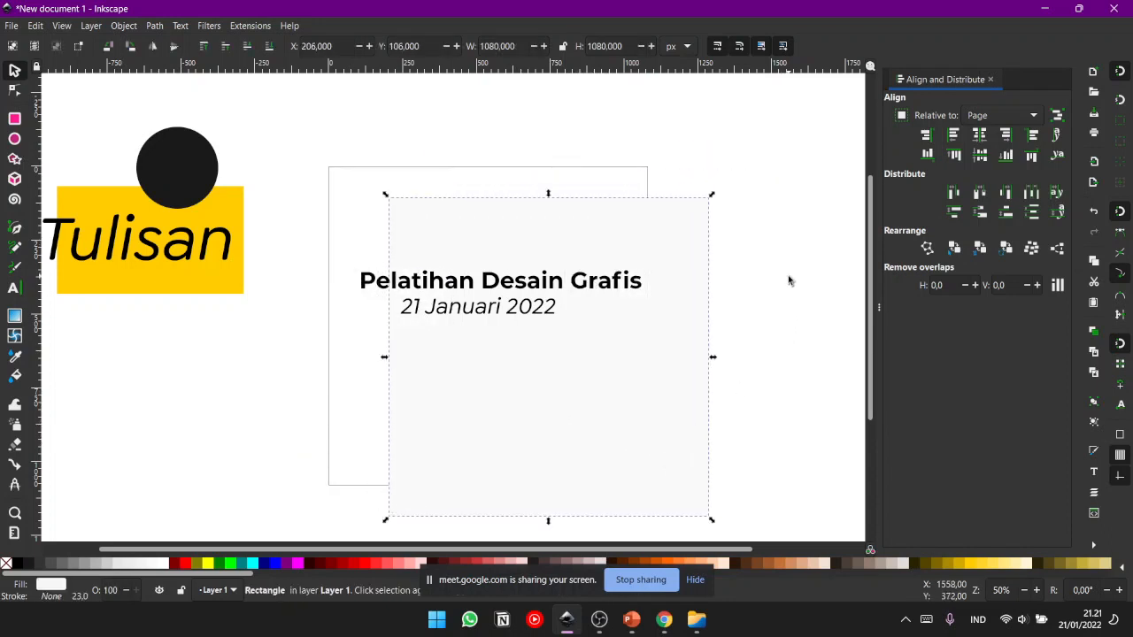
key(ctrl+z)
- Lock the page-sized background square again
right_click(475, 214)
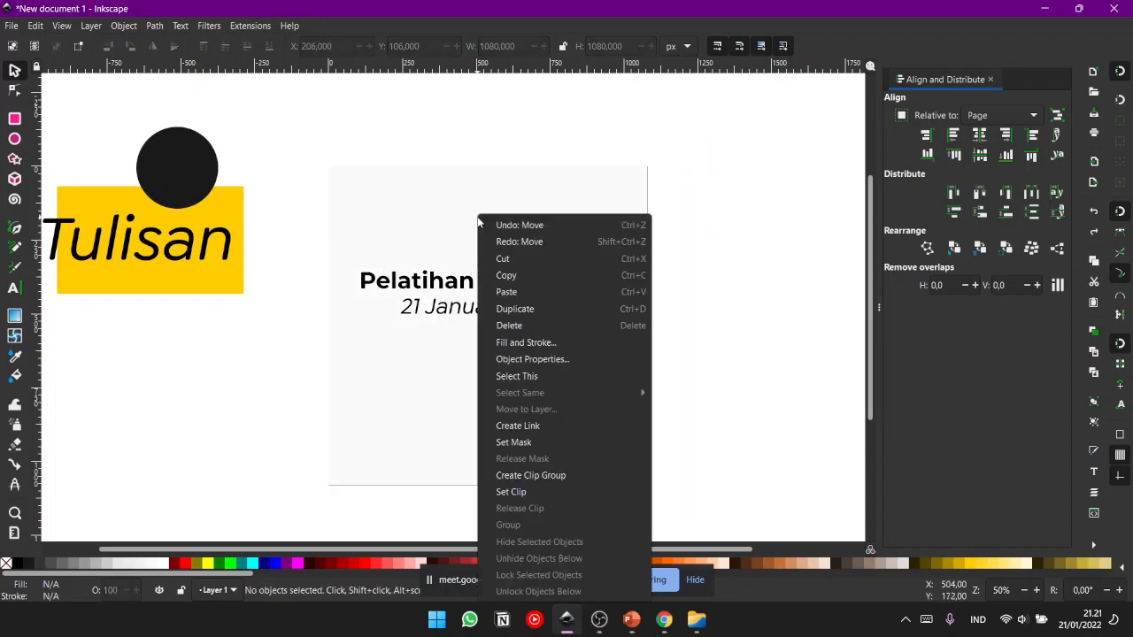
click(402, 436)
drag(486, 425, 463, 367)
right_click(458, 215)
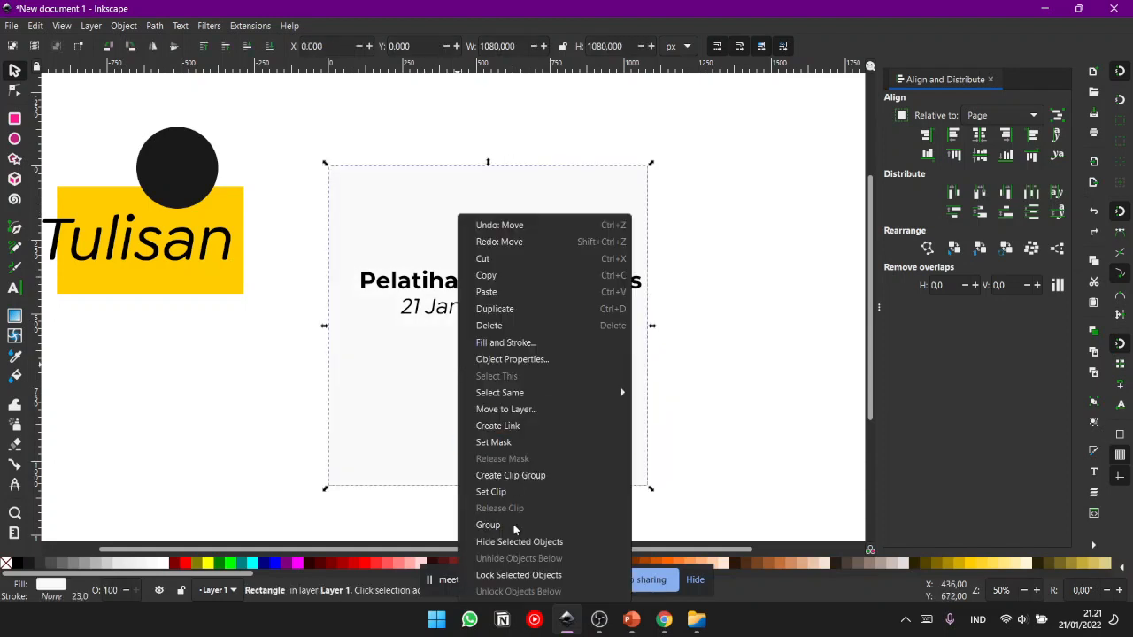
click(518, 575)
- Move the title and date texts together to the page's lower part and shrink them so the title is about 697 px wide
click(511, 289)
shift+click(528, 308)
drag(528, 309, 523, 432)
drag(643, 462, 558, 496)
drag(474, 427, 475, 451)
click(672, 399)
click(464, 438)
click(770, 357)
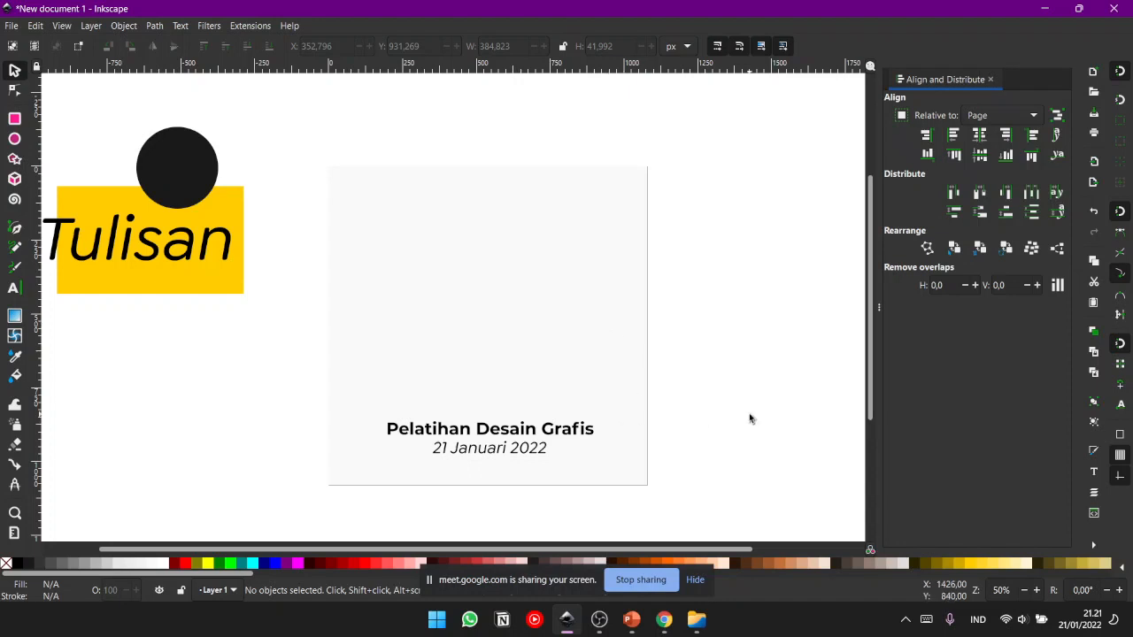
- Paste a copy of the "Pelatihan Desain Grafis" title mid-page, try selecting all its text in edit mode, and deselect it
click(534, 431)
key(ctrl+v)
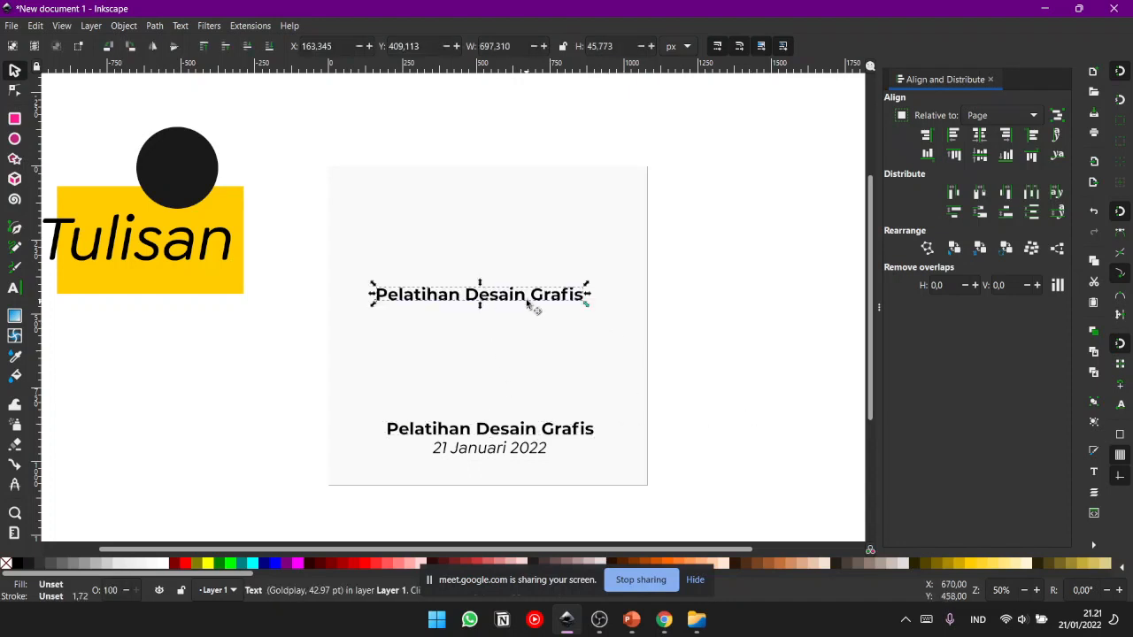
triple_click(529, 296)
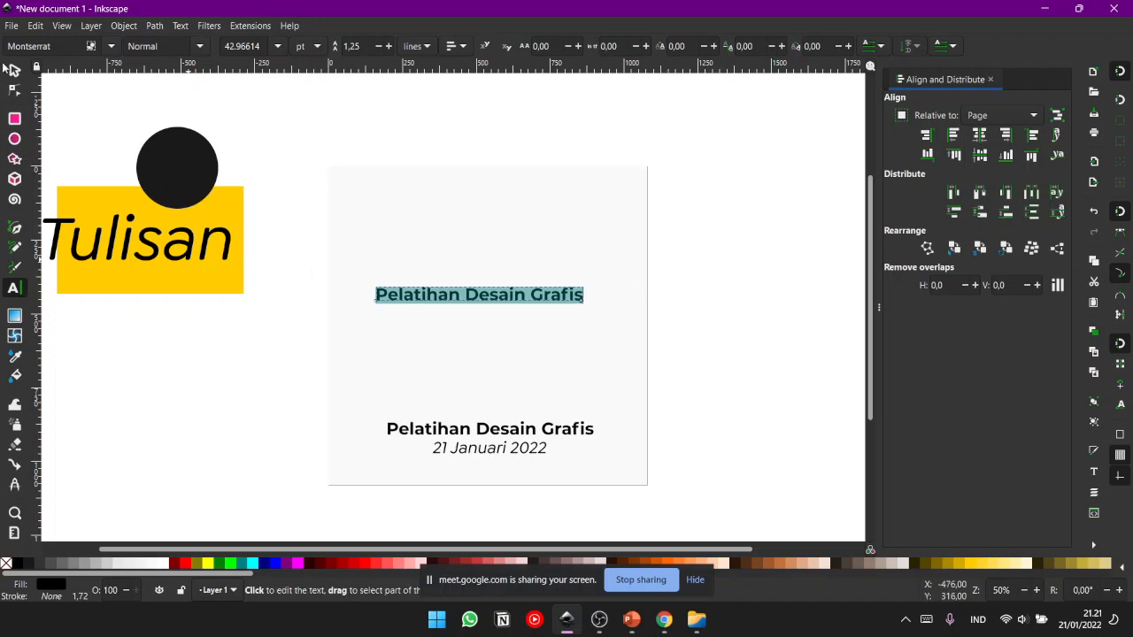
triple_click(501, 295)
triple_click(501, 296)
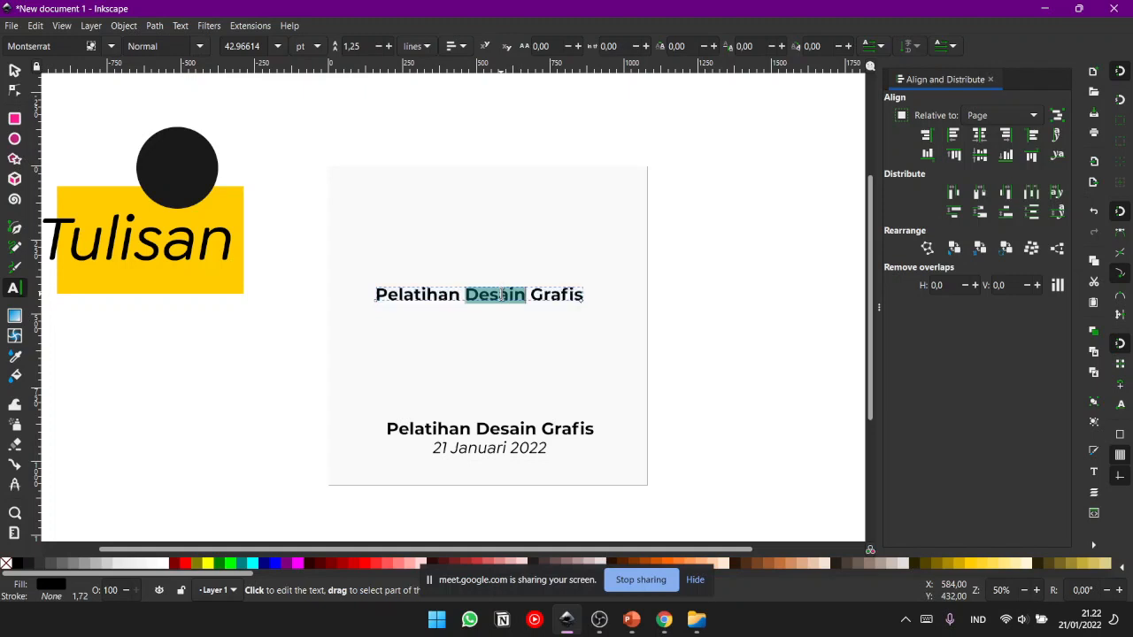
click(14, 71)
click(761, 301)
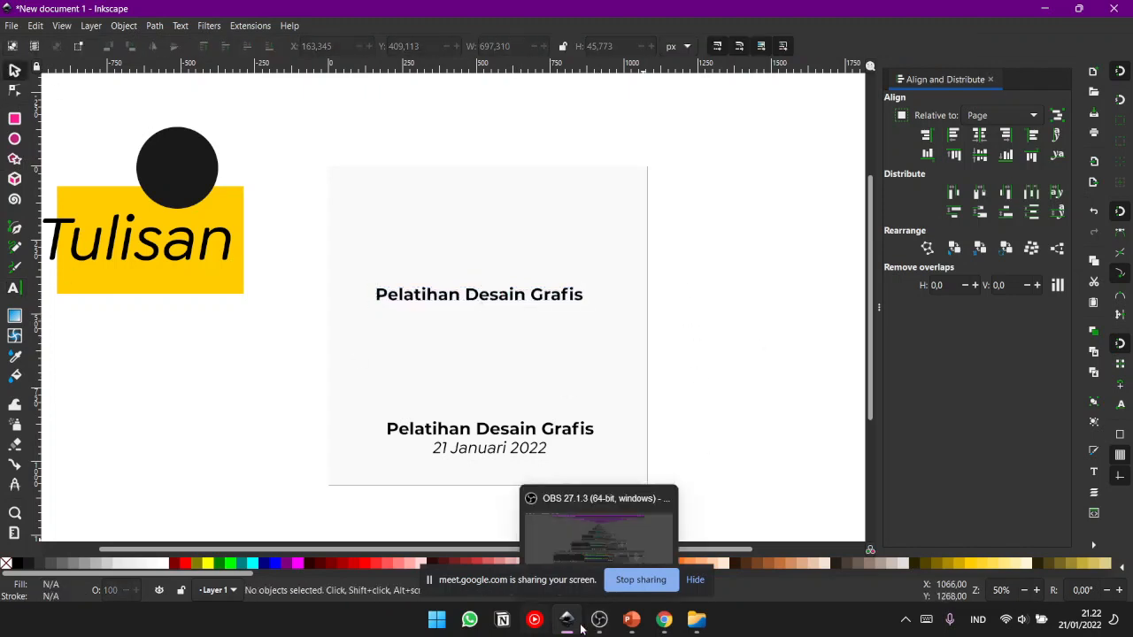
- Switch to the Google Meet window in Chrome to check the meeting, and return to the Inkscape document
mouse_move(664, 625)
click(567, 546)
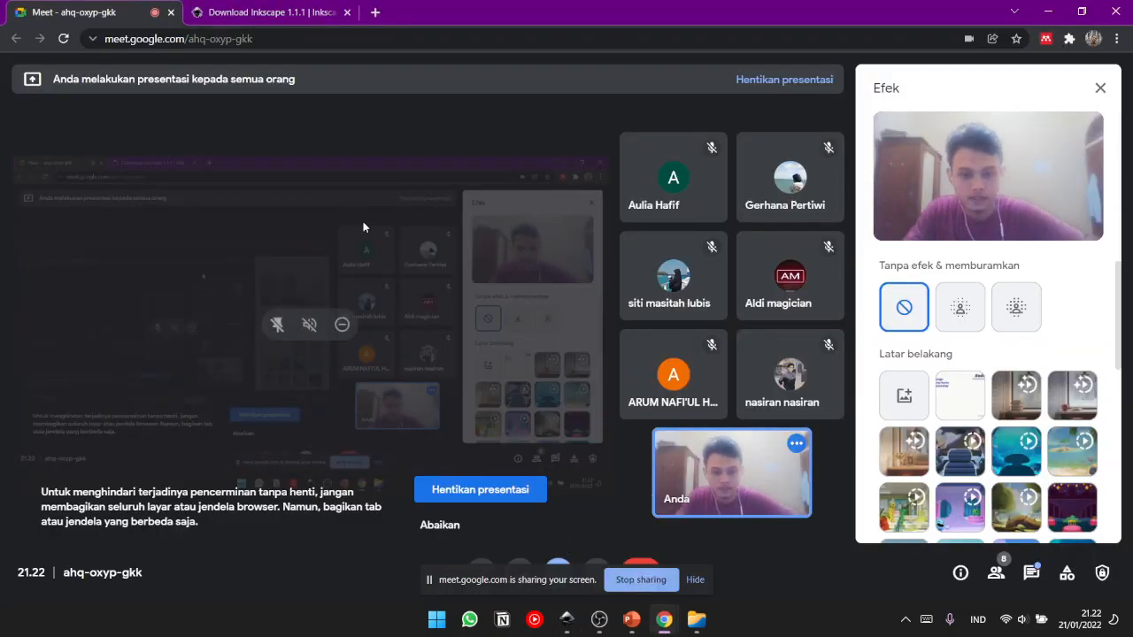
click(1049, 11)
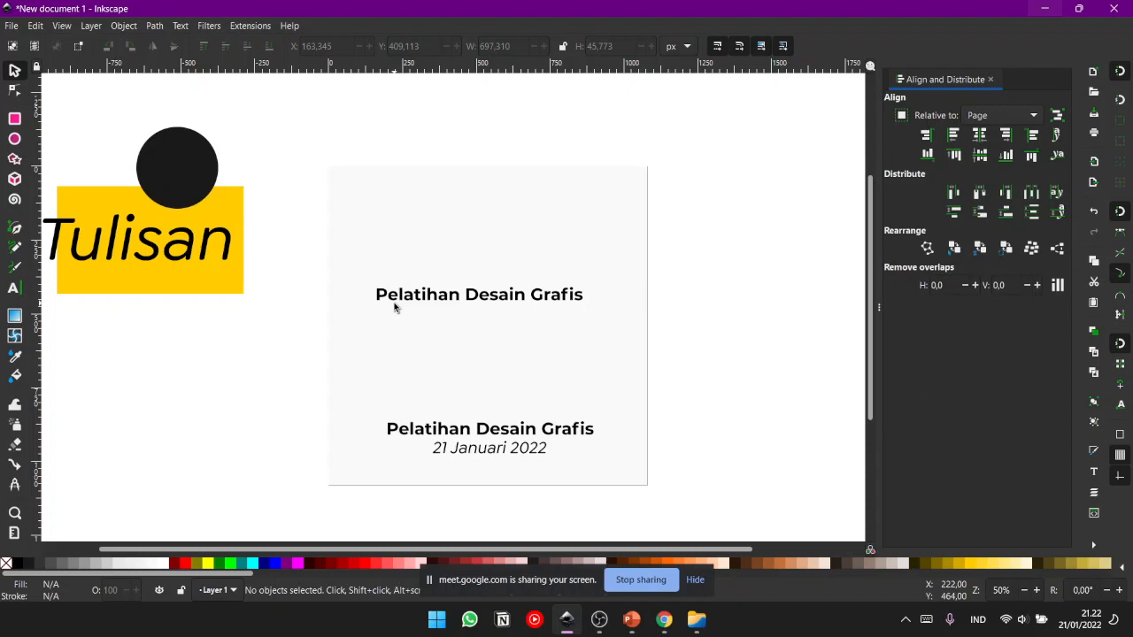
- Move the title copy slightly down in line with the lower title and select its whole text for editing
click(519, 302)
drag(514, 299, 525, 334)
key(t)
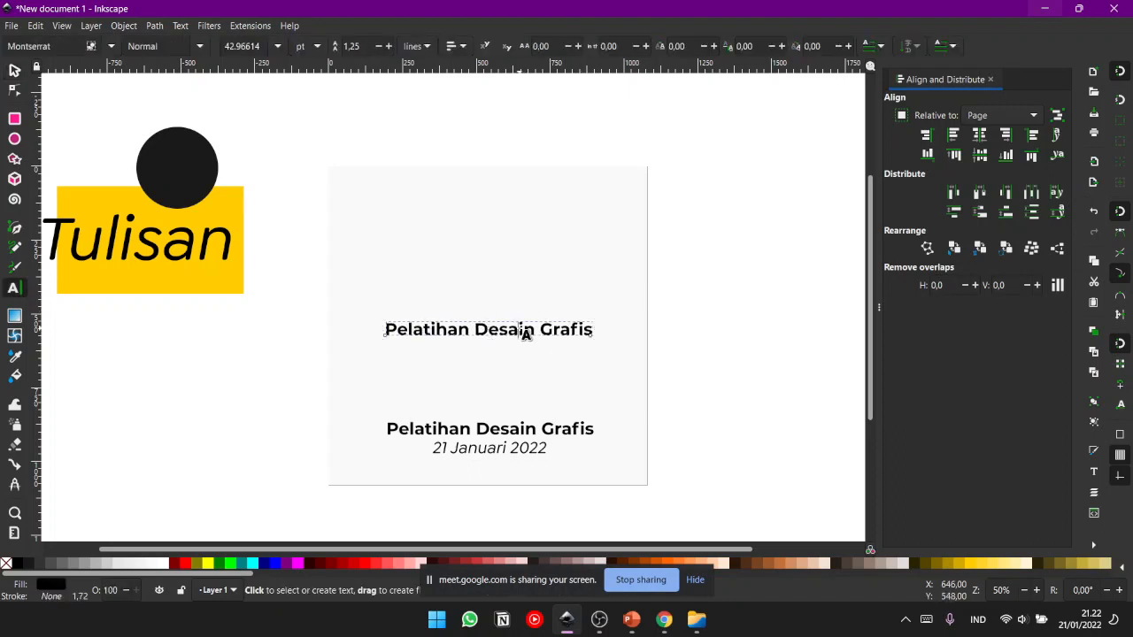
triple_click(525, 334)
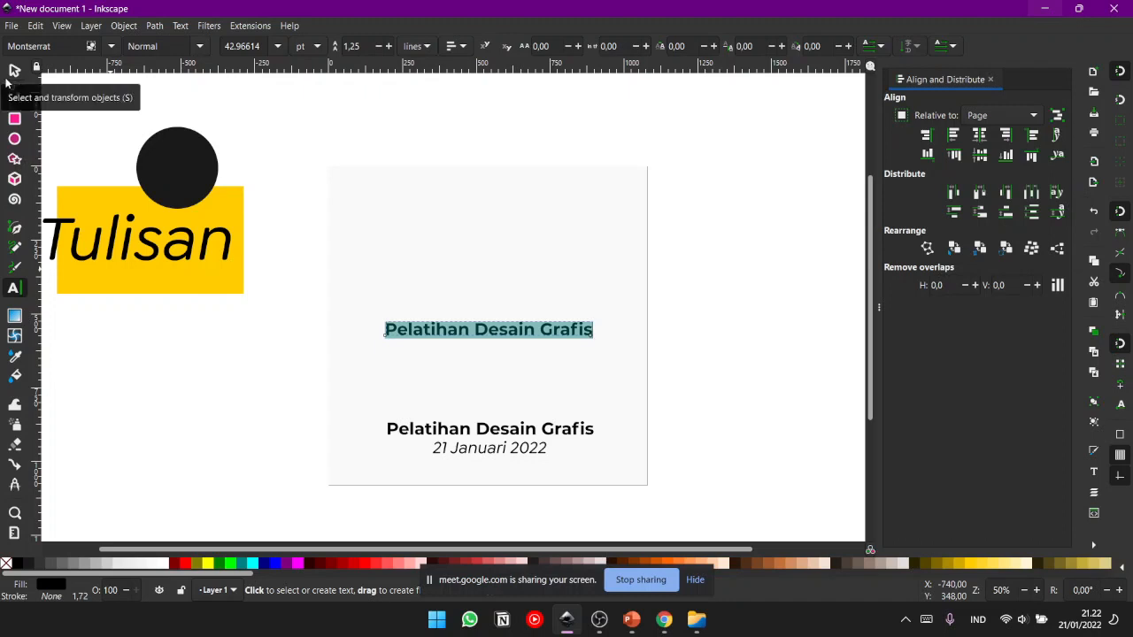
click(485, 326)
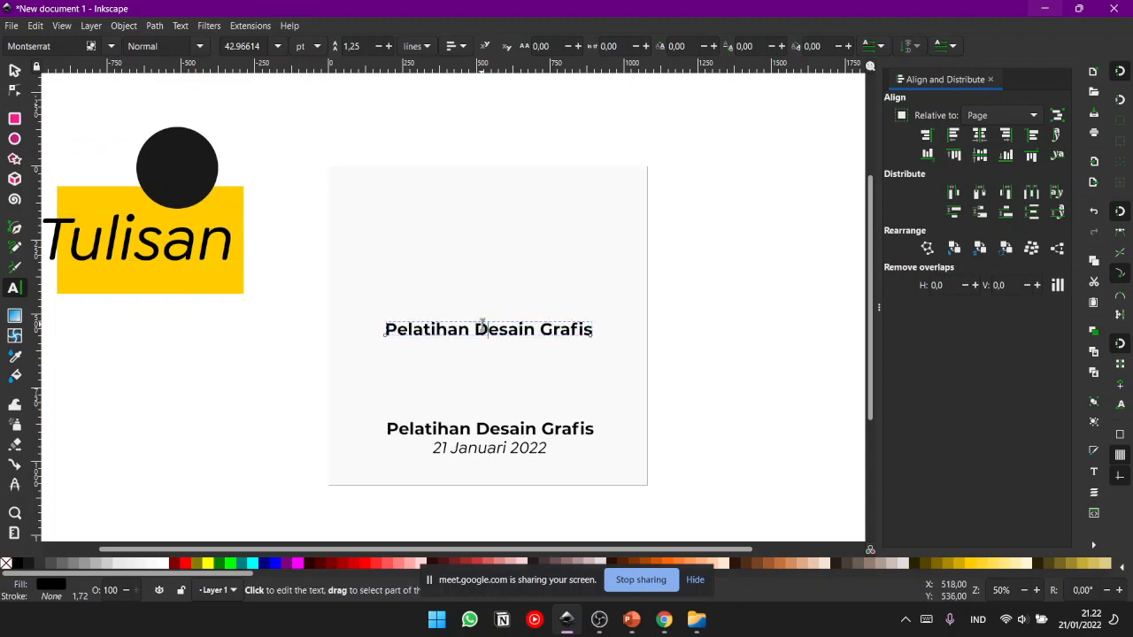
triple_click(482, 325)
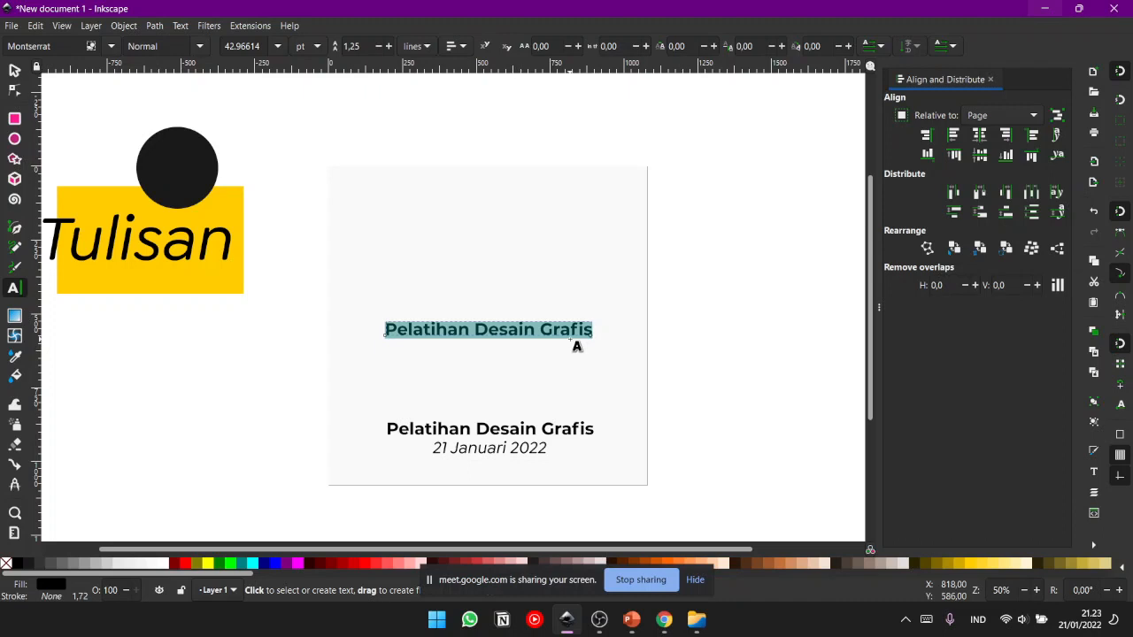
- Replace the title copy's text with "Desain yang baik adalah desain yang mampu menyampaikan informasi bukan yang banyak bunganya."
key(BackSpace)
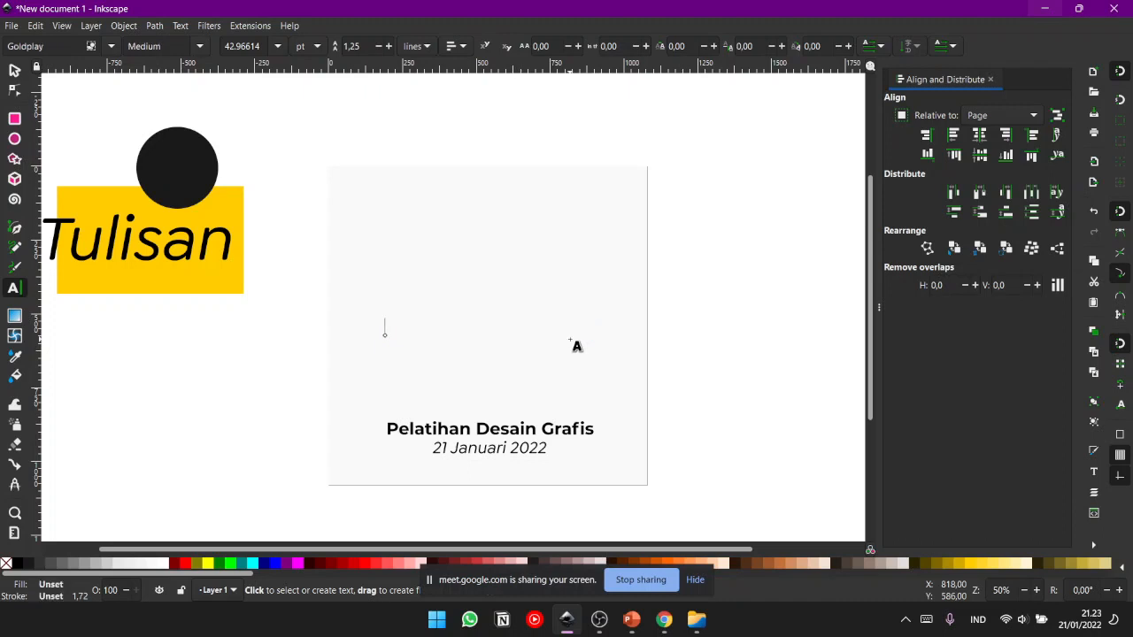
text(Desia)
key(BackSpace)
text(ain yang baik adalah de)
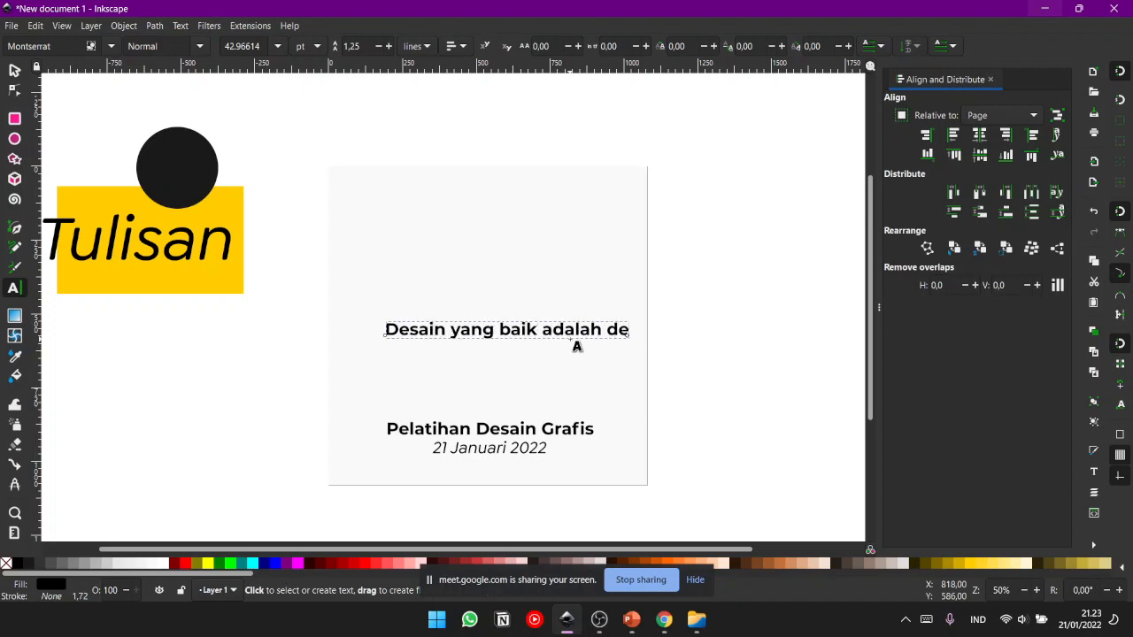
text(sain yang mampu menyampaikan)
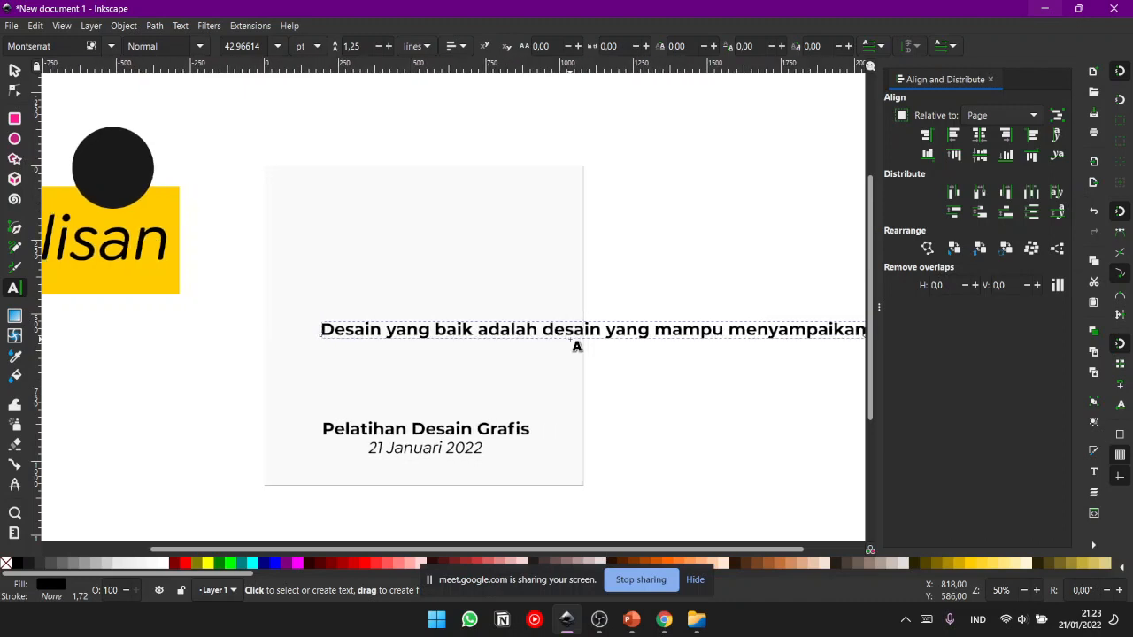
text( informa)
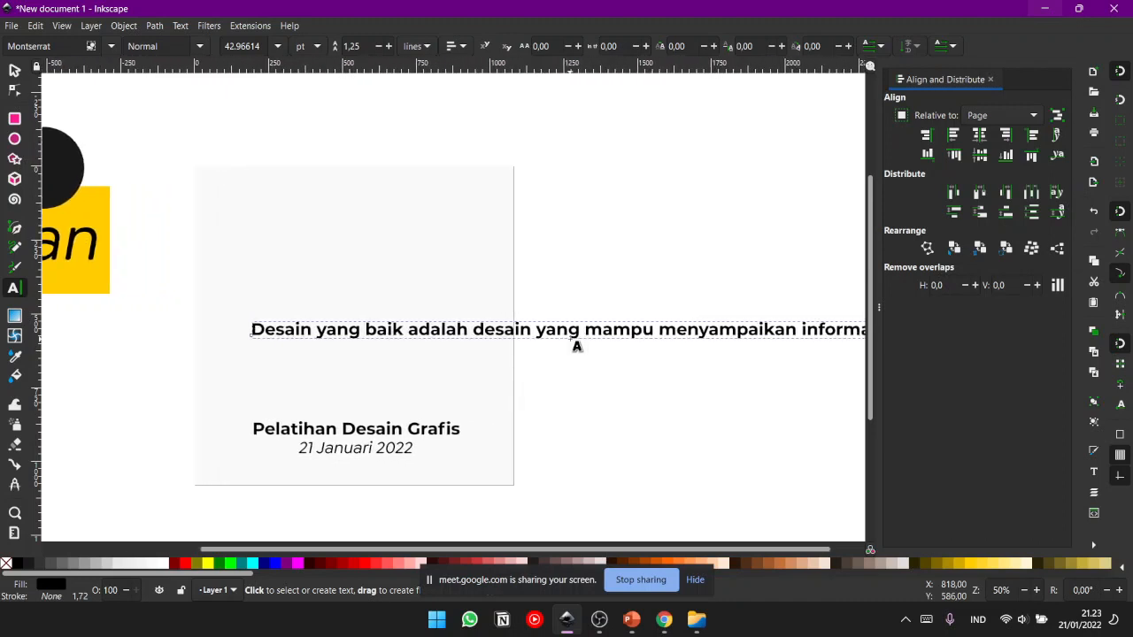
text(si bukan)
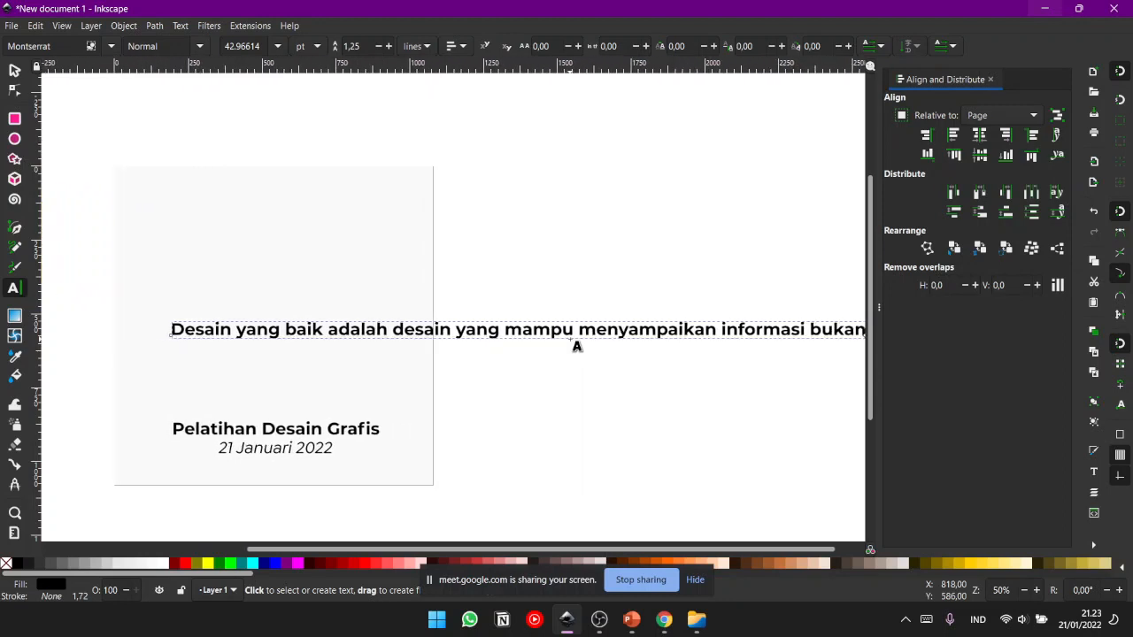
text( yang banyak bungan)
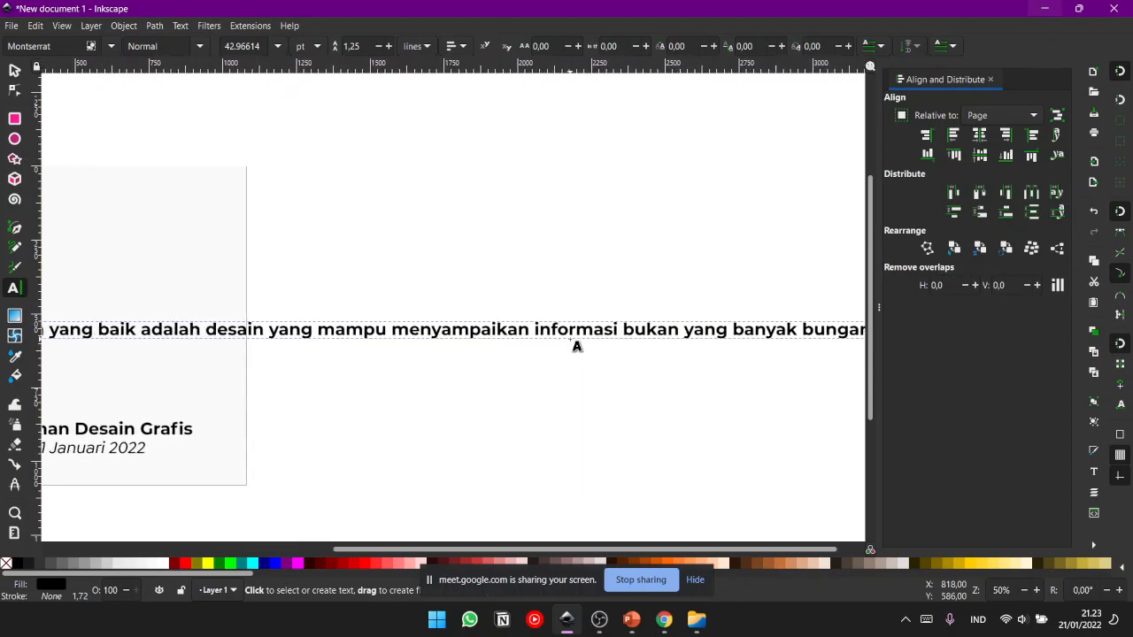
text(ya.)
- Move the sentence to the page's left edge and break it into three lines, before "mampu" and before "bukan"
drag(136, 295, 287, 270)
click(14, 70)
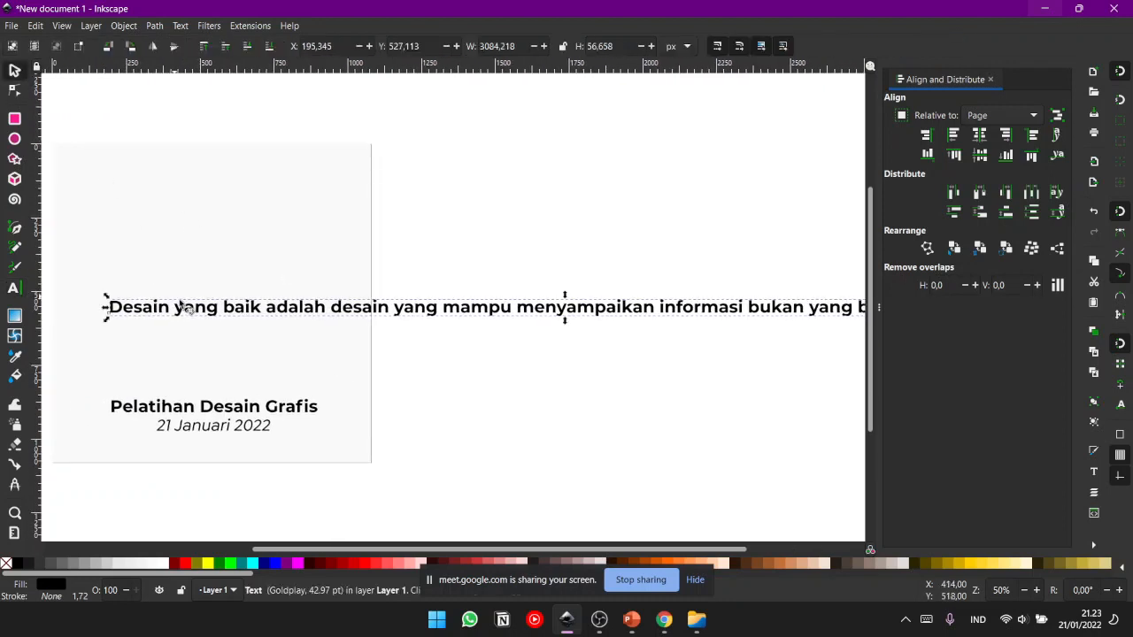
mouse_move(204, 314)
mouse_down()
mouse_move(285, 342)
mouse_move(205, 305)
mouse_up()
double_click(454, 311)
key(Delete)
key(Return)
click(427, 332)
key(Delete)
key(Return)
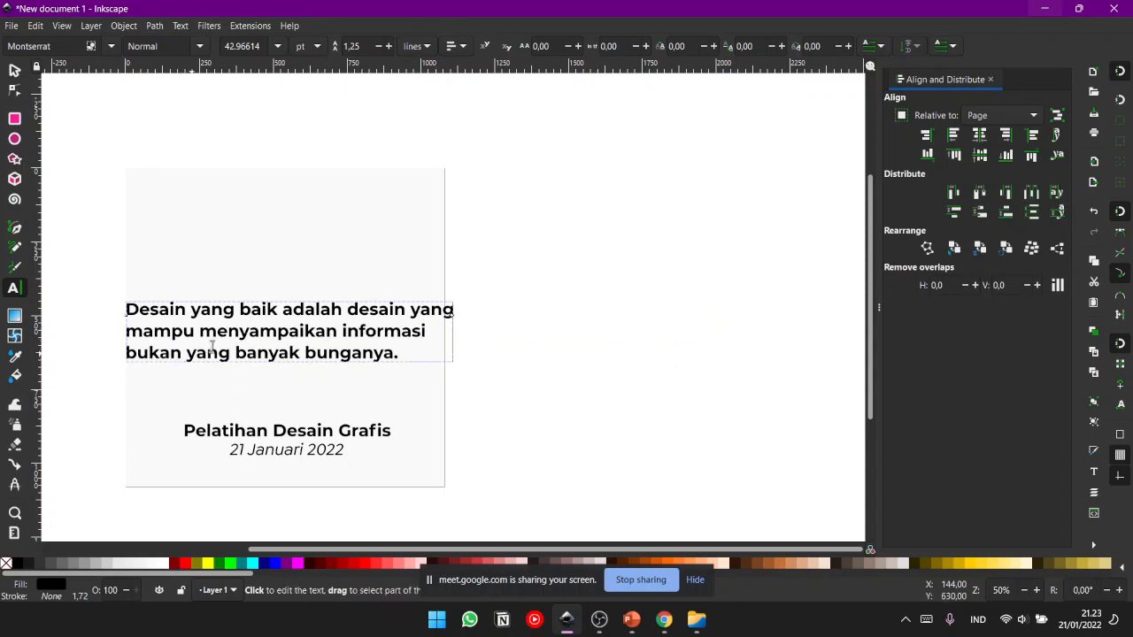
- Replace "banyak bunganya" with "warna-warni" in the sentence's last line
drag(236, 352, 381, 355)
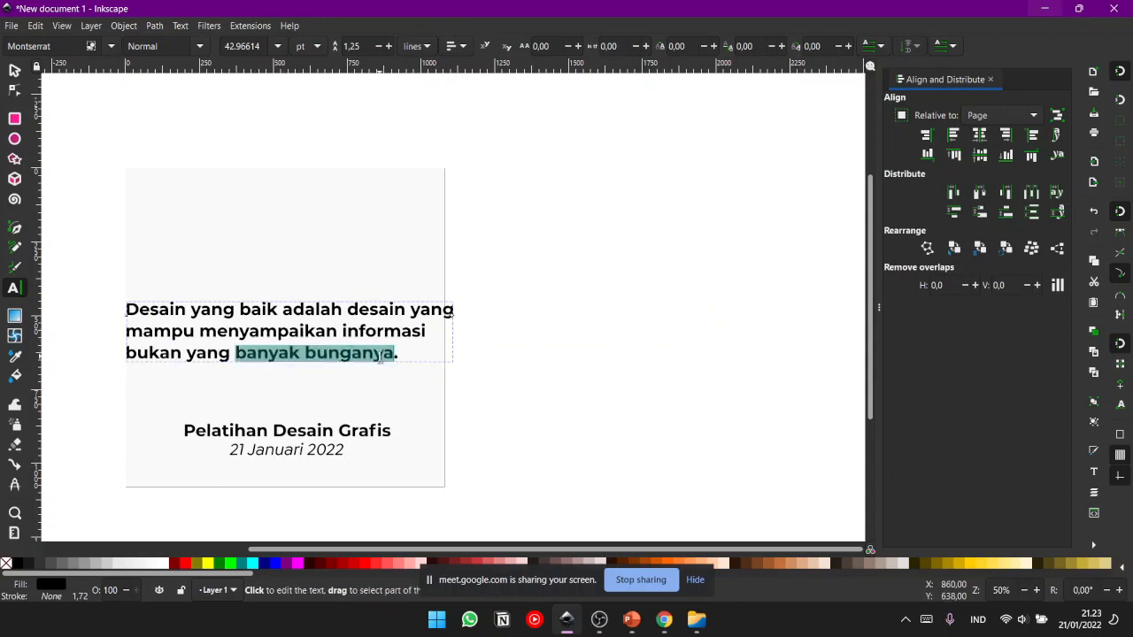
text(warna-warni)
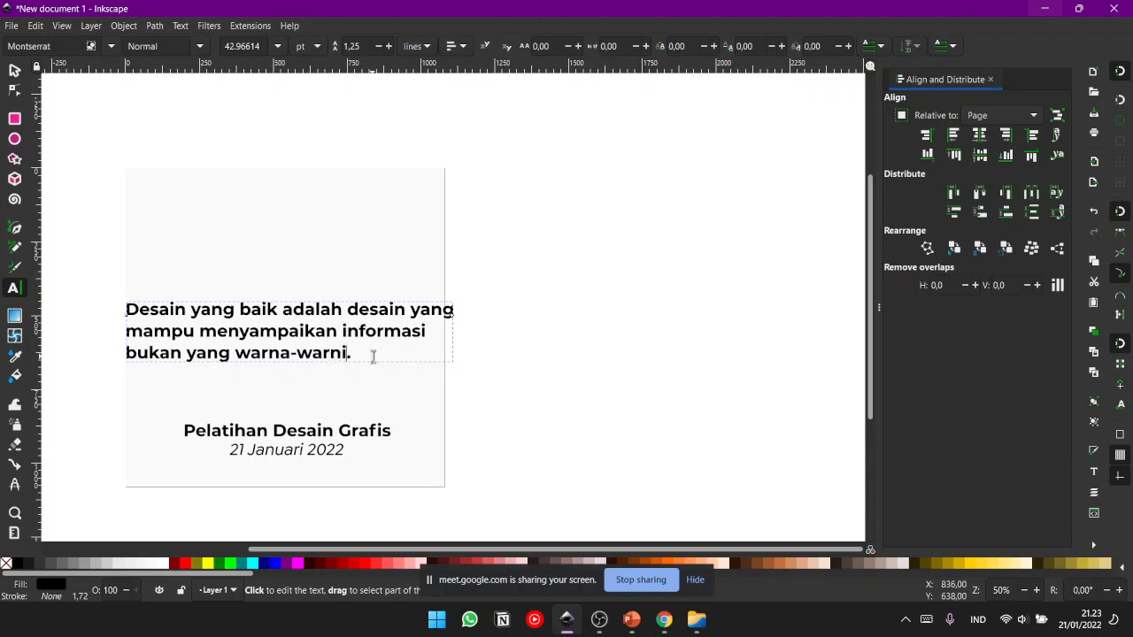
click(14, 71)
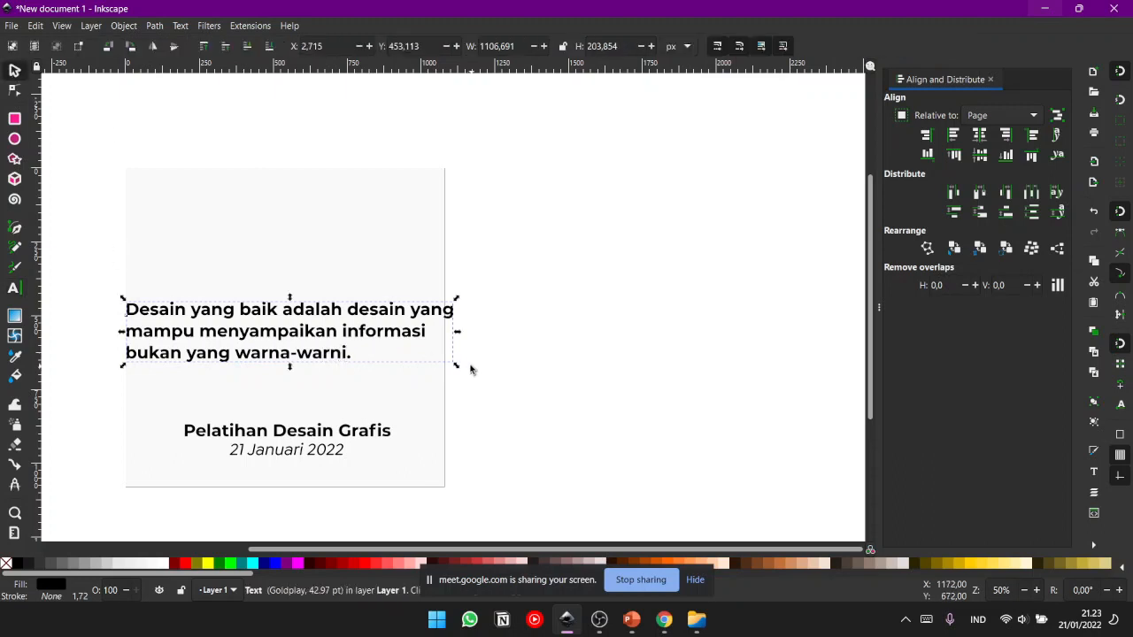
- Shrink the three-line sentence to about 891 px wide and position it between the page's side edges at about X 111, Y 503
drag(451, 366, 418, 360)
drag(437, 387, 578, 403)
click(607, 430)
drag(401, 371, 441, 381)
click(223, 354)
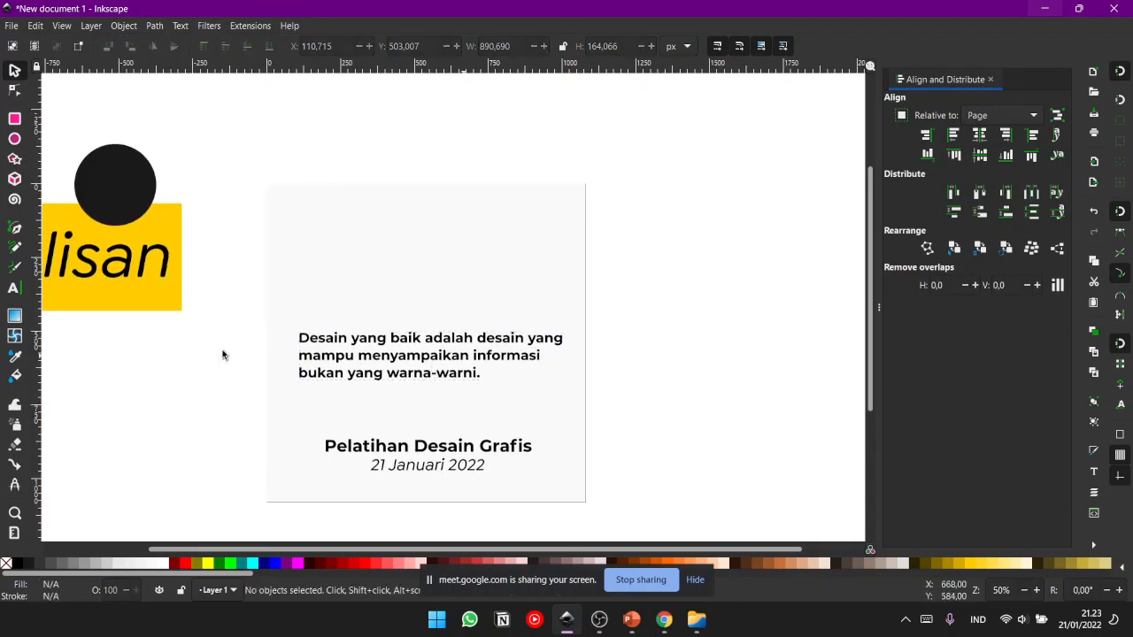
- Set the three-line sentence's text alignment to centred
click(387, 338)
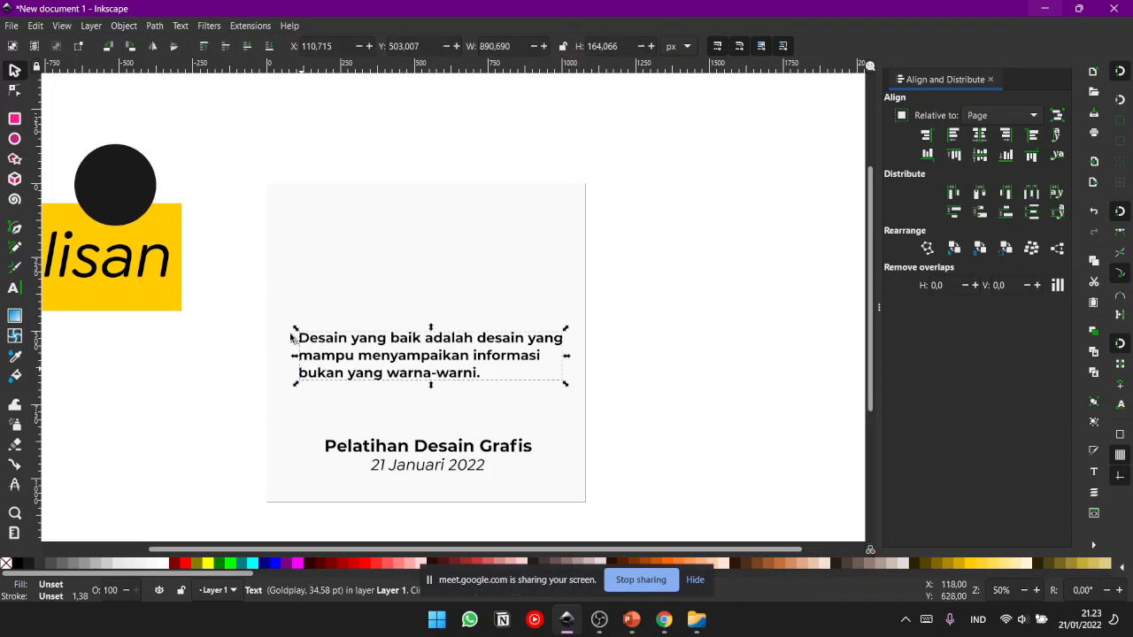
click(353, 365)
click(347, 359)
double_click(347, 358)
click(464, 46)
click(466, 78)
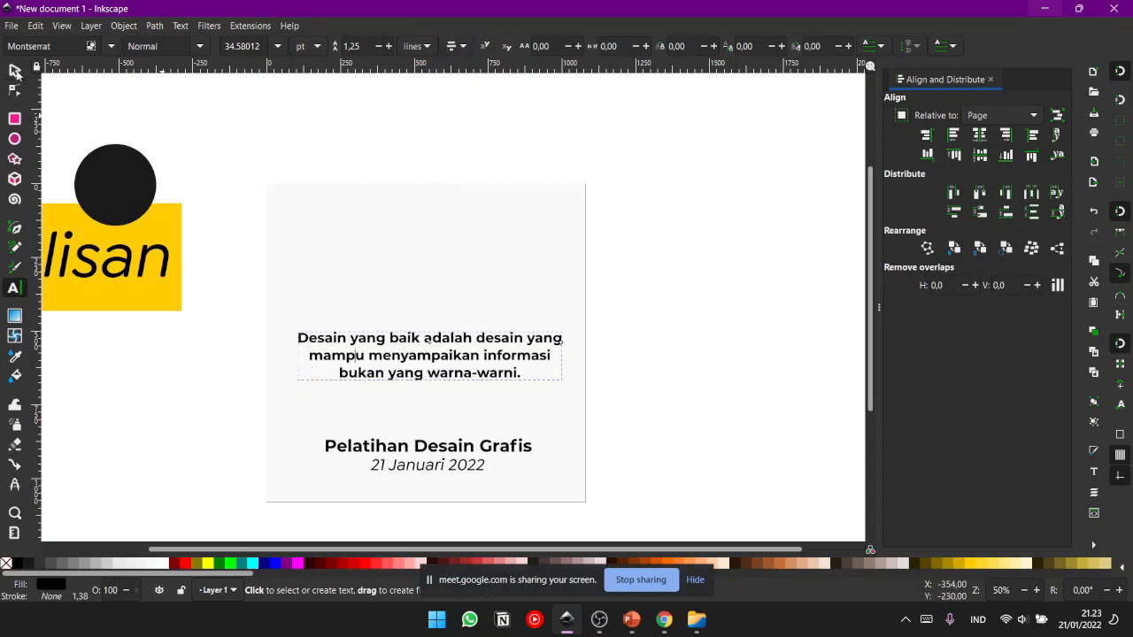
- Enlarge the centred sentence proportionally about its middle to about 978 px wide and deselect it
click(13, 70)
drag(568, 331, 577, 324)
click(656, 433)
drag(656, 433, 703, 437)
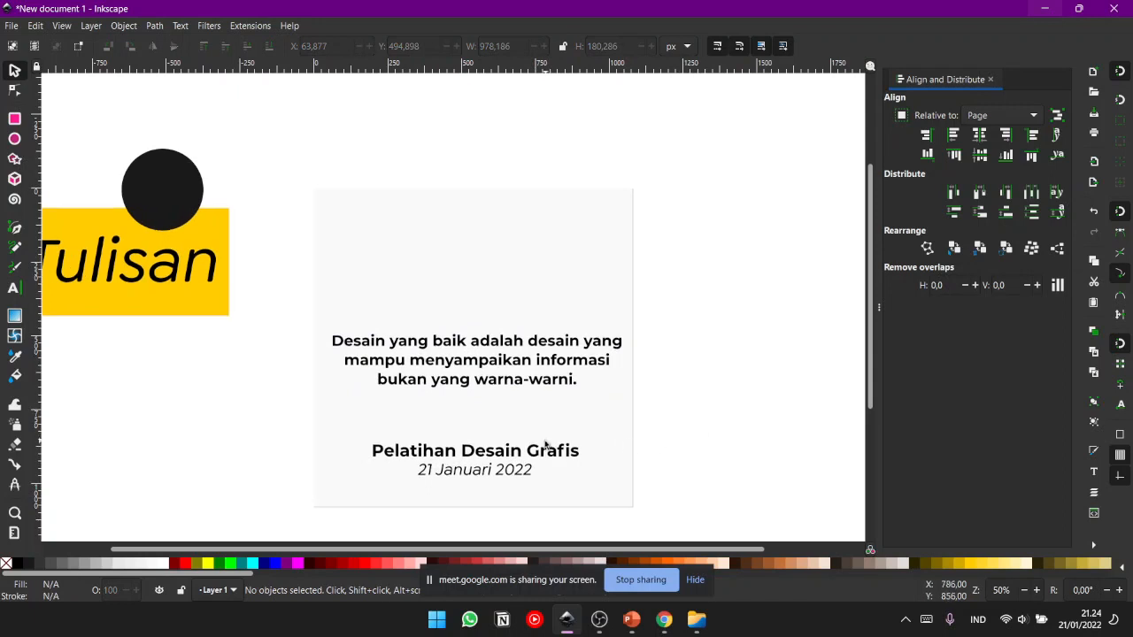
click(522, 365)
click(530, 452)
click(542, 438)
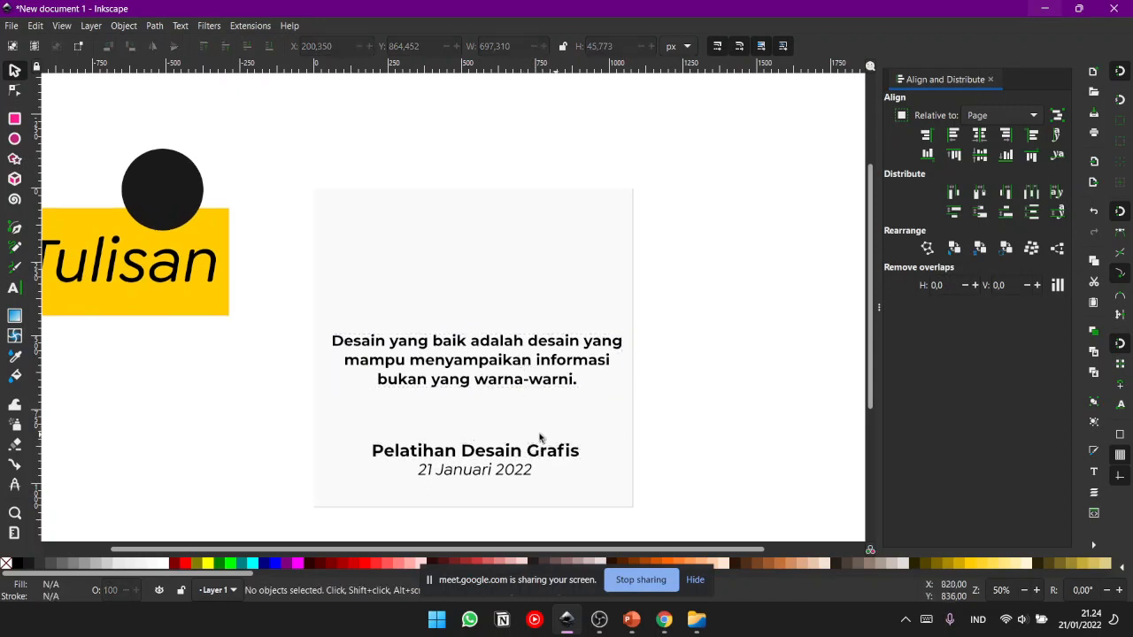
click(572, 351)
click(719, 352)
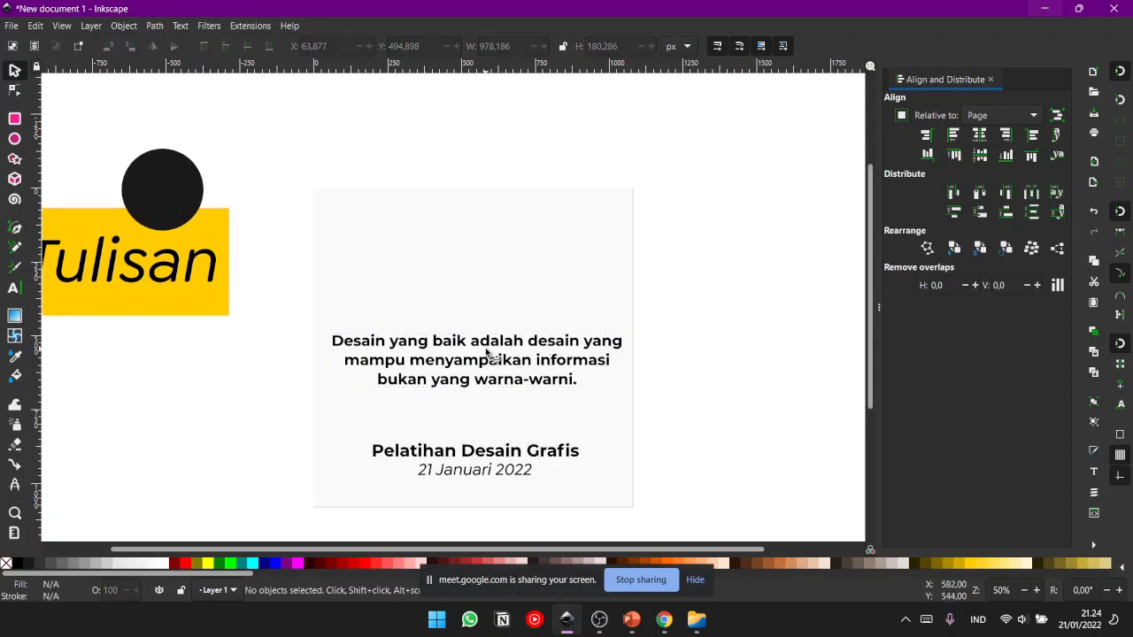
click(496, 361)
click(710, 306)
- Move the yellow rectangle from beside the page behind the sentence, shift its stacking order up and down, and delete the rectangle
click(209, 271)
click(600, 265)
click(218, 243)
click(218, 221)
drag(229, 224, 332, 319)
key(Page_Up)
key(Page_Down)
drag(257, 349, 260, 257)
drag(302, 290, 428, 382)
key(Page_Up)
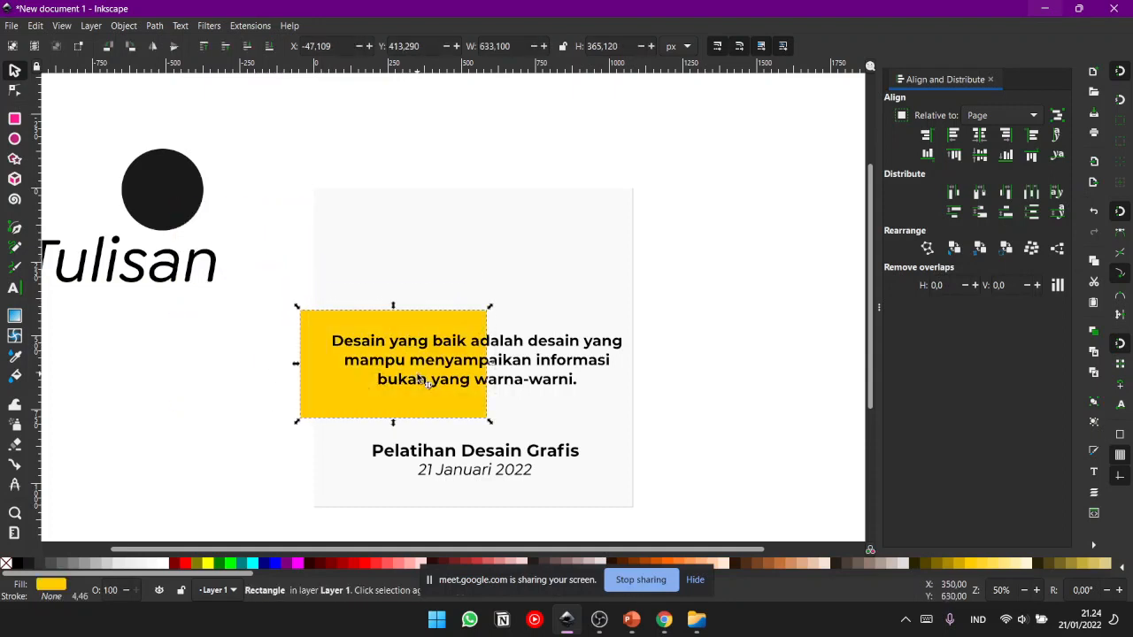
key(Delete)
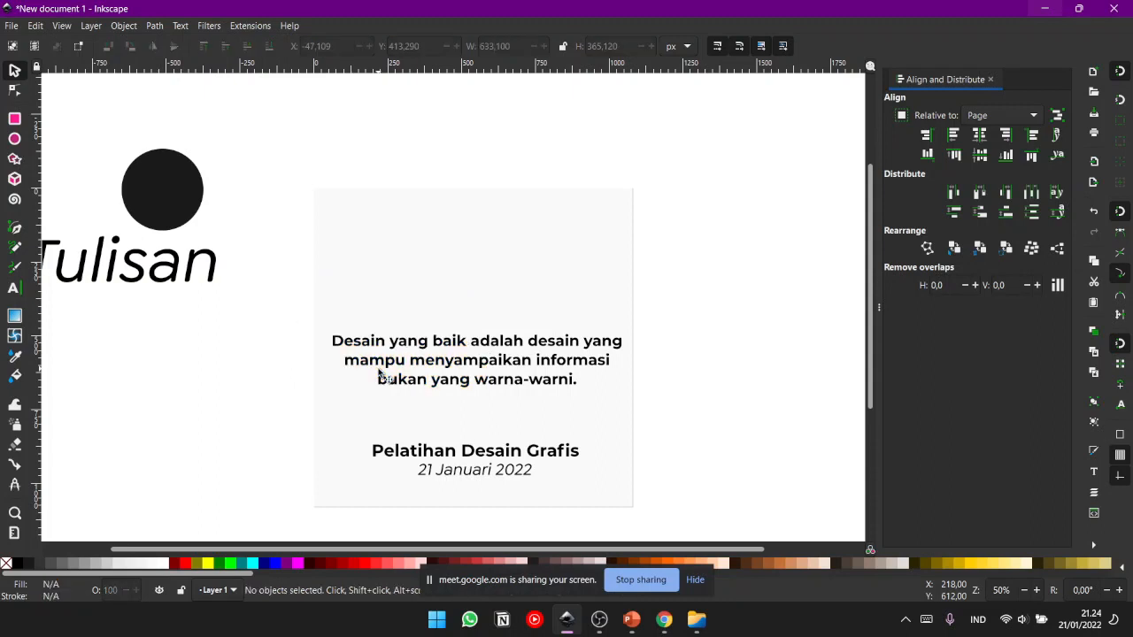
- Draw a rectangle of about 1038 × 300 px over the three-line sentence and fill it with golden yellow
click(15, 118)
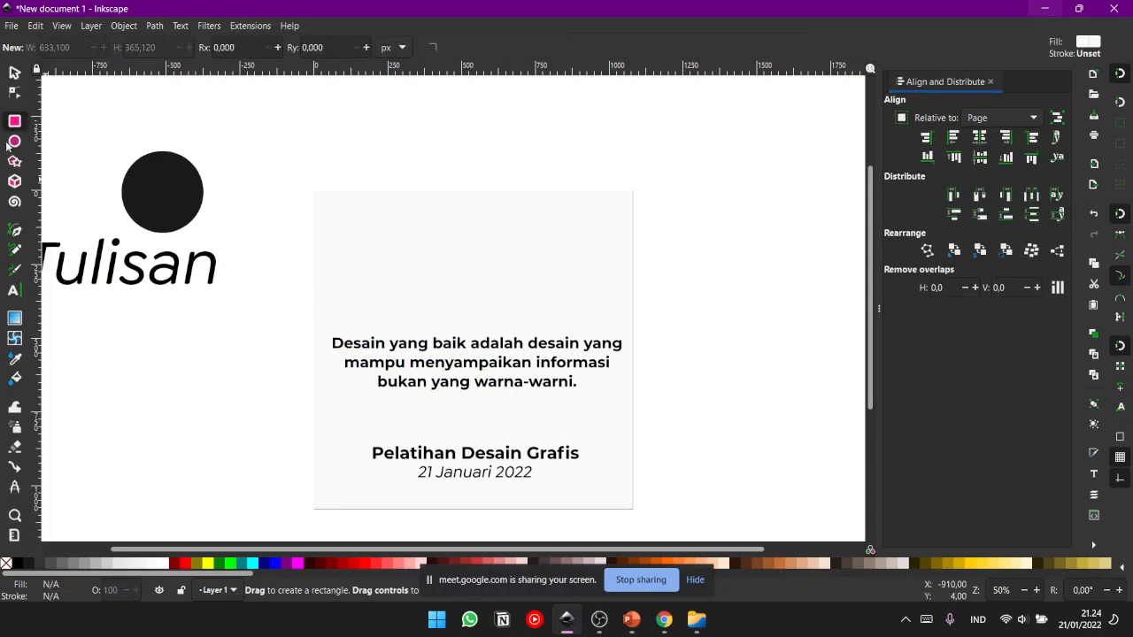
drag(321, 323, 627, 411)
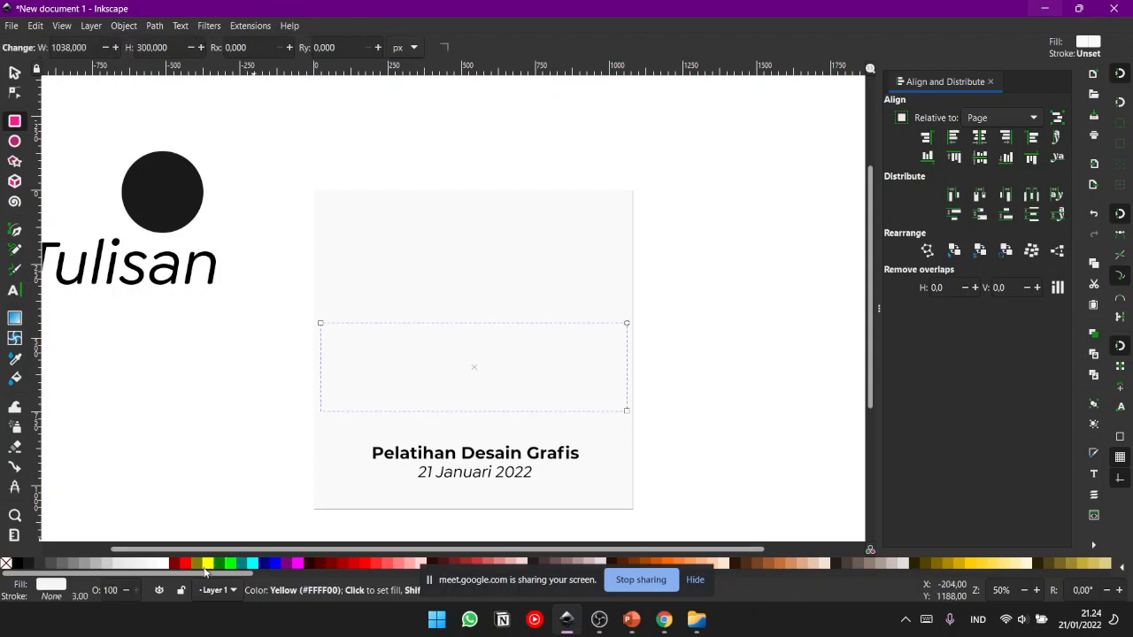
click(975, 571)
key(s)
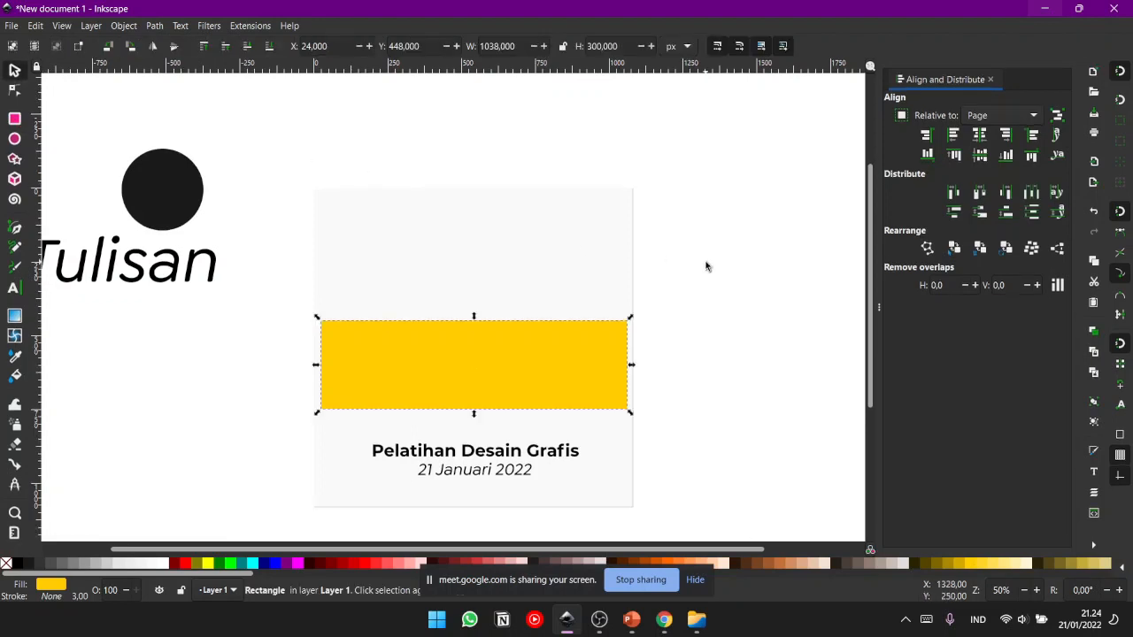
- Shift the yellow rectangle slightly down to Y 456 px and keep it selected
mouse_move(490, 384)
mouse_down()
mouse_move(484, 301)
mouse_move(492, 406)
mouse_move(484, 379)
mouse_up()
click(698, 332)
click(521, 364)
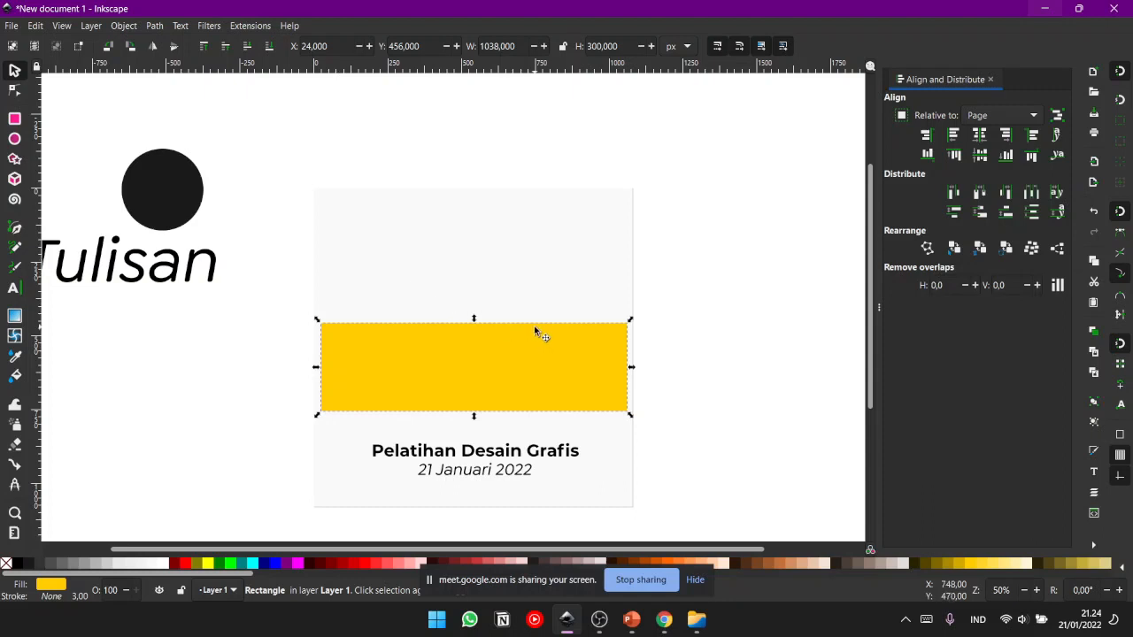
right_click(521, 347)
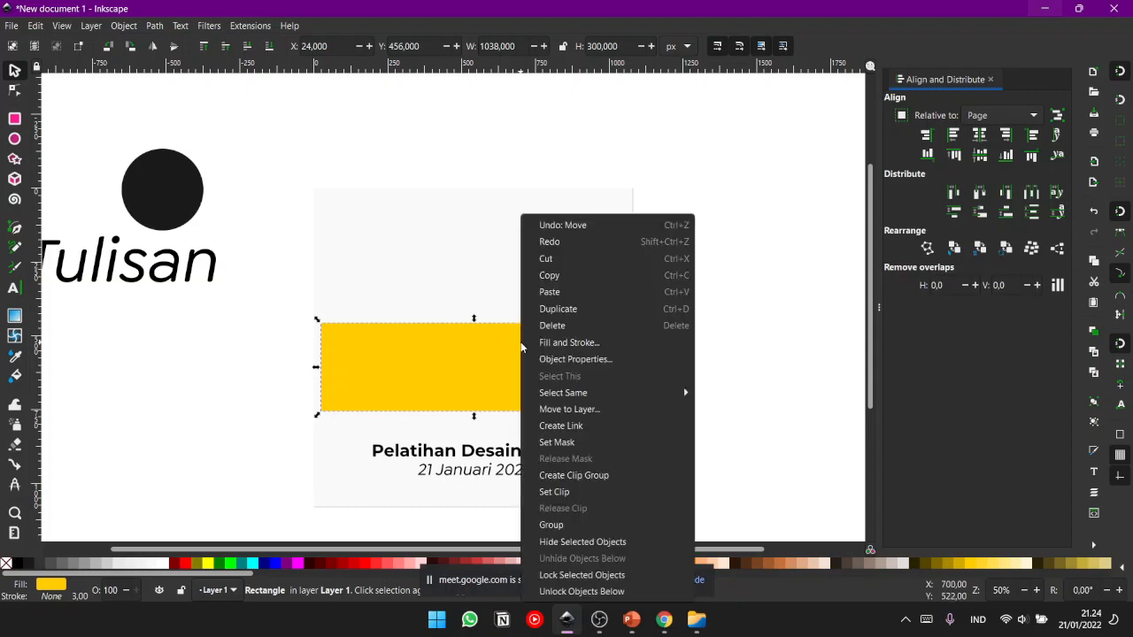
mouse_move(611, 390)
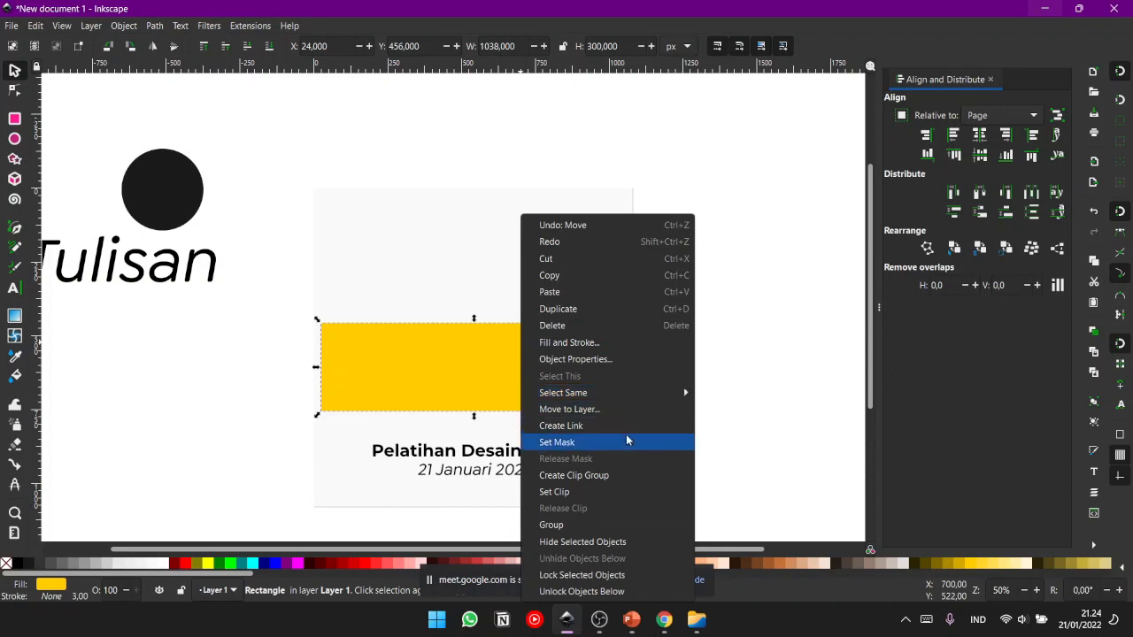
click(779, 381)
click(750, 334)
- Lower the yellow rectangle behind the three-line sentence, move it up to Y 430 px and deselect it
click(446, 343)
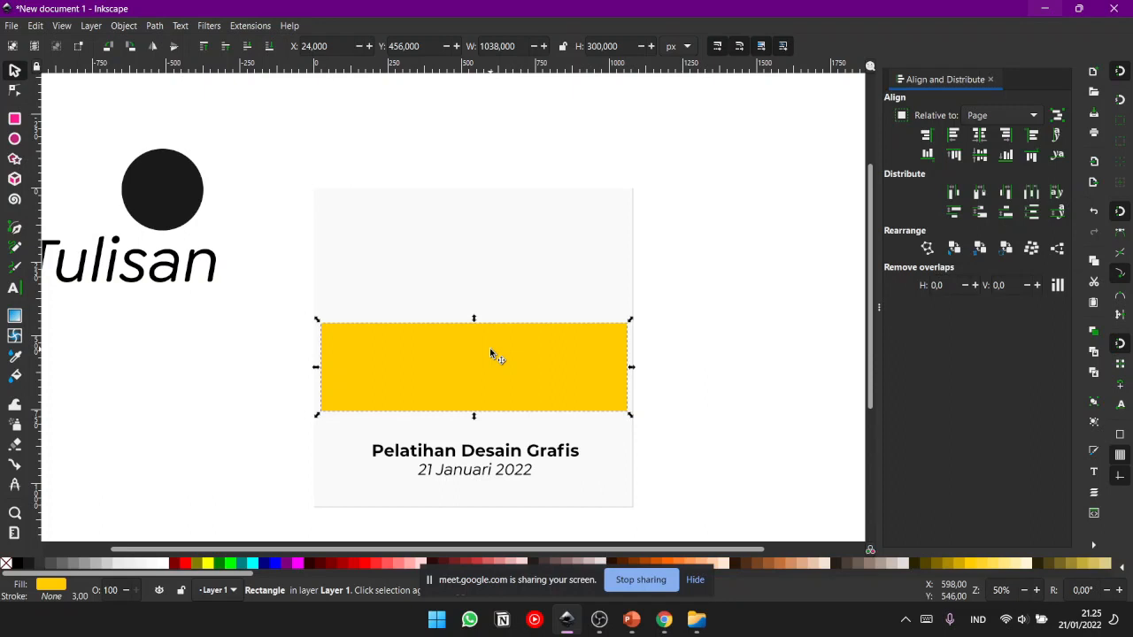
key(Page_Down)
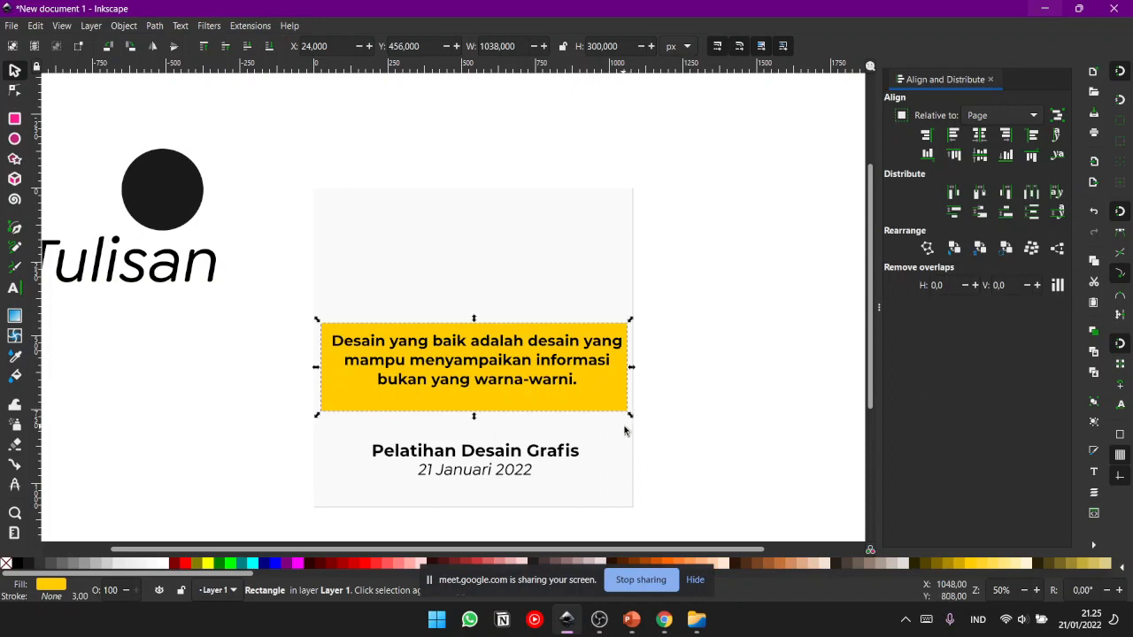
drag(503, 407, 501, 398)
click(689, 364)
- Shrink the three-line sentence proportionally about its middle to leave more margin inside the yellow rectangle
click(581, 339)
click(586, 342)
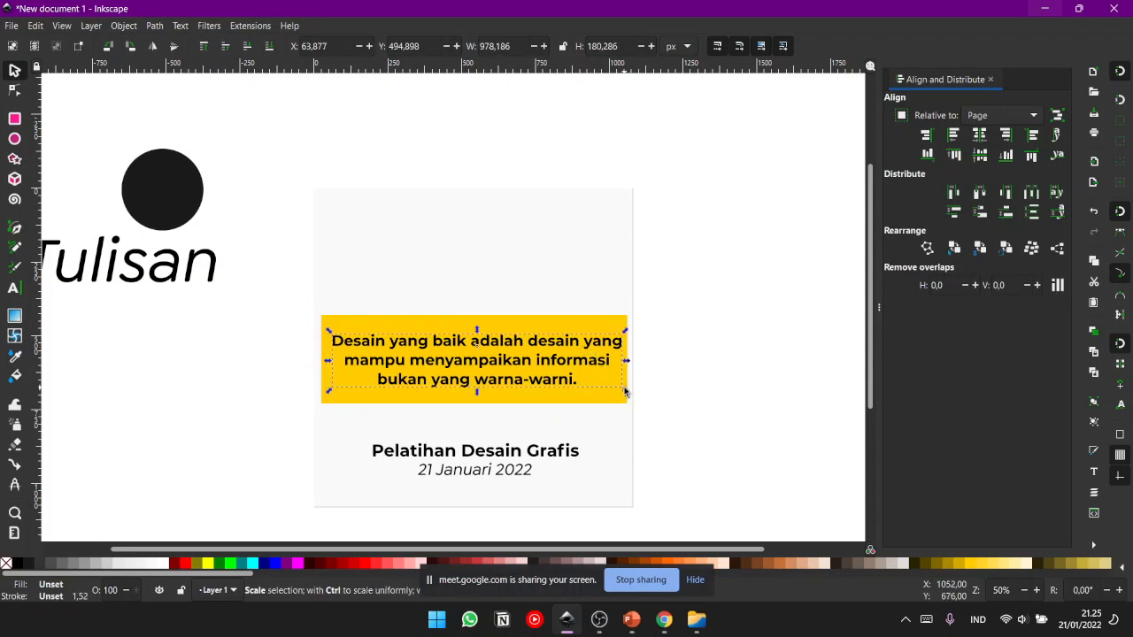
drag(624, 395, 614, 396)
click(702, 371)
click(539, 319)
click(732, 329)
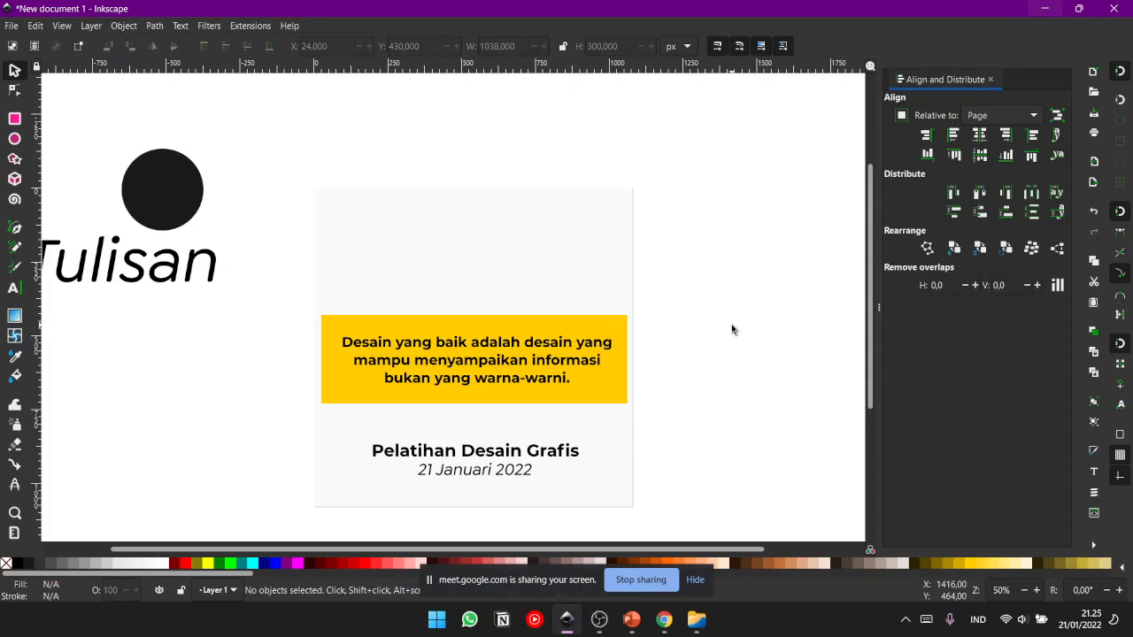
- Shrink the title and date lines together to about 578 px wide and move them up close beneath the yellow rectangle
drag(207, 433, 663, 506)
drag(582, 457, 557, 452)
drag(485, 444, 485, 419)
click(688, 395)
- Move the black circle onto the yellow rectangle's upper-right corner, bring it to the front and shrink it to about 234 px
click(172, 210)
drag(172, 209, 581, 285)
key(Home)
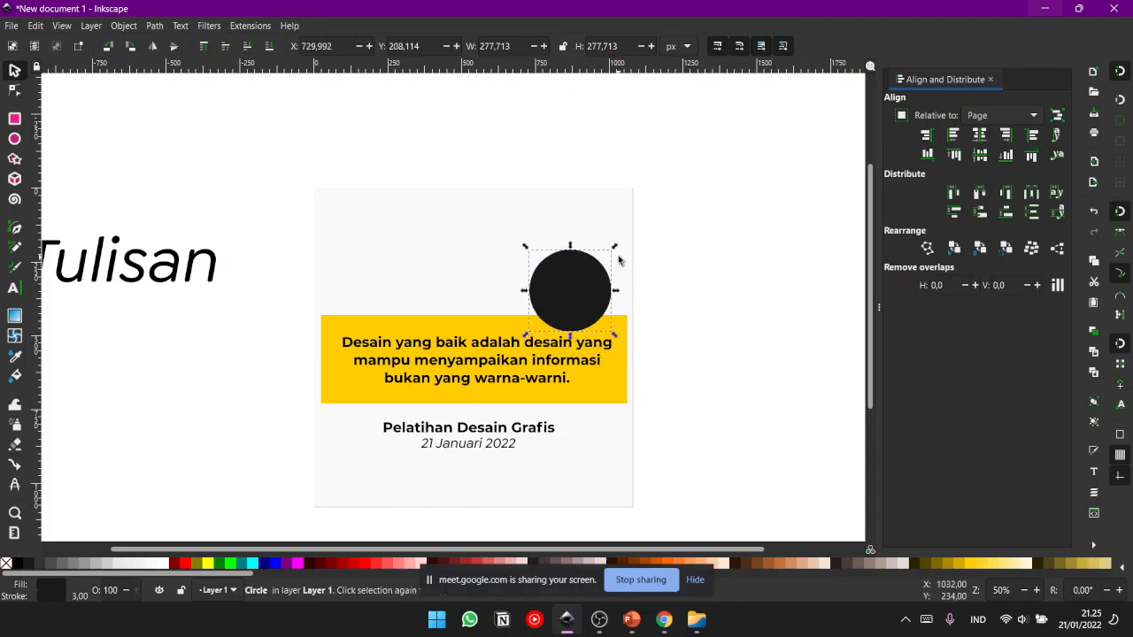
drag(617, 245, 610, 257)
drag(587, 298, 602, 303)
click(708, 298)
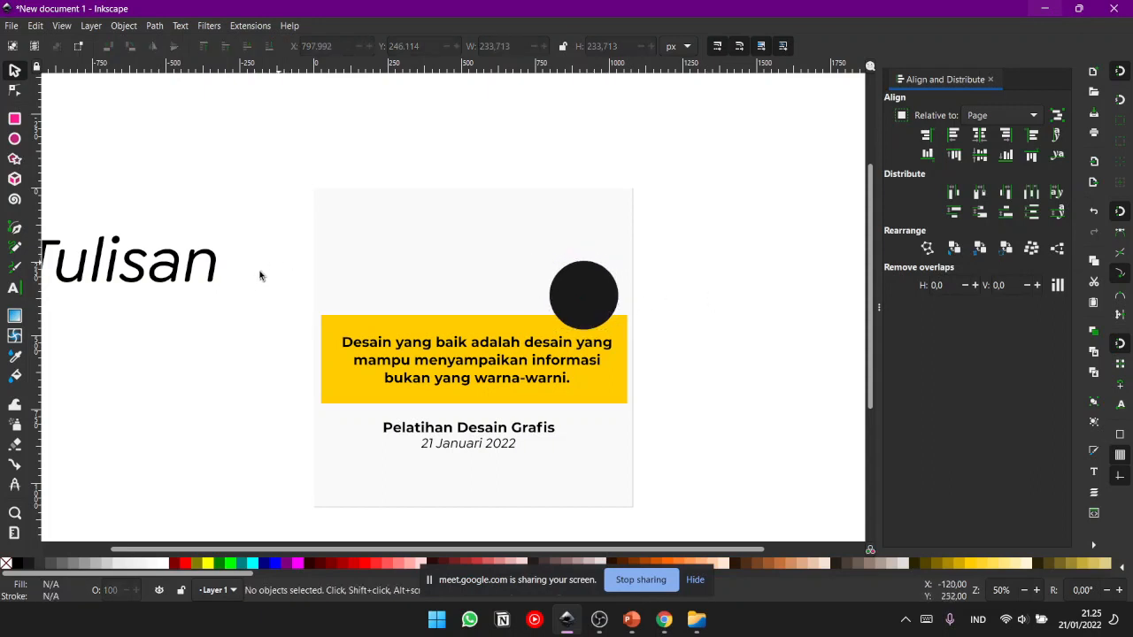
- Draw a yellow circle, size it to about 476 px and place it over the page's lower-left corner
click(15, 136)
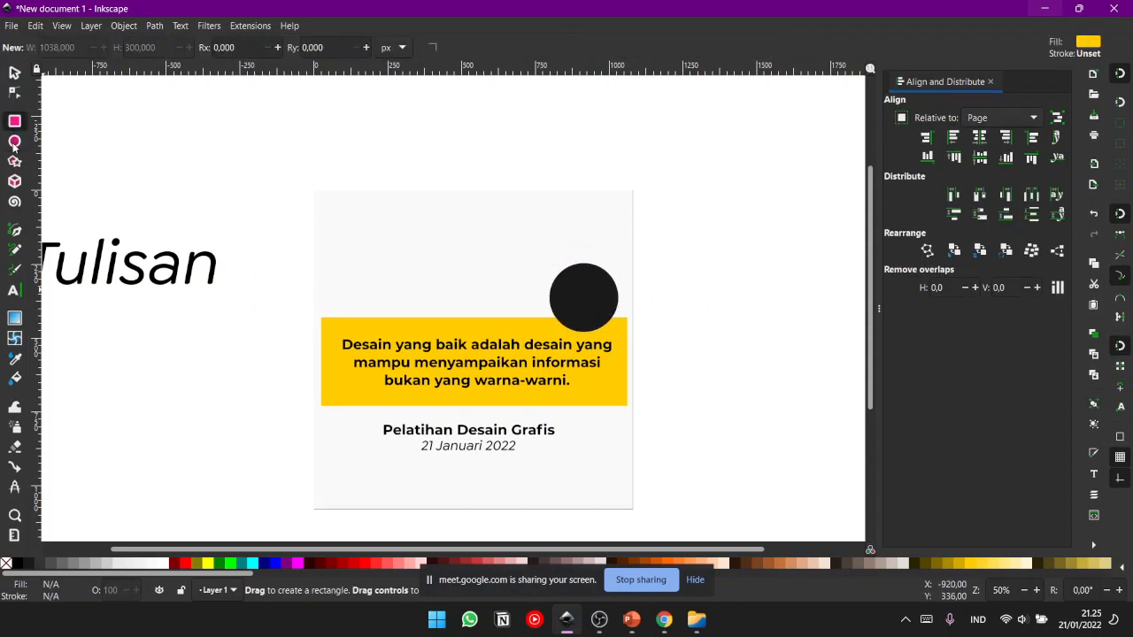
drag(241, 411, 276, 443)
click(14, 71)
drag(226, 414, 312, 509)
drag(357, 475, 423, 432)
drag(358, 486, 382, 502)
- Enlarge the black circle proportionally to about 354 px and move it across the page's right edge above the rectangle
click(597, 291)
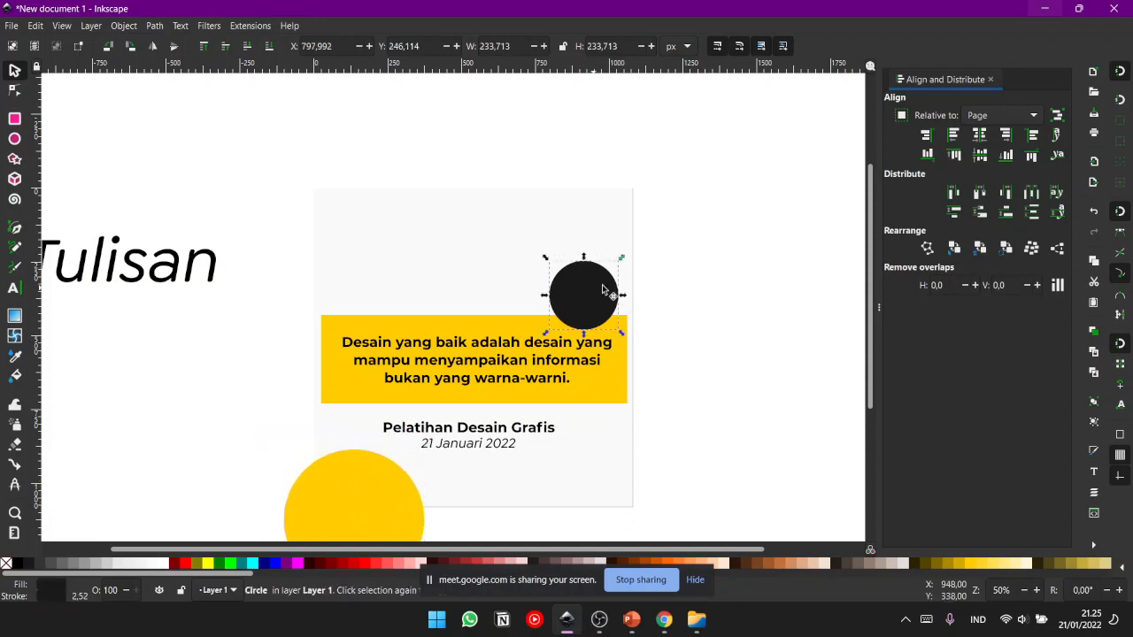
drag(624, 256, 627, 252)
drag(591, 304, 605, 290)
drag(639, 241, 651, 228)
drag(611, 270, 617, 265)
- Fill the black circle with bright orange and remove its outline
click(390, 482)
click(624, 292)
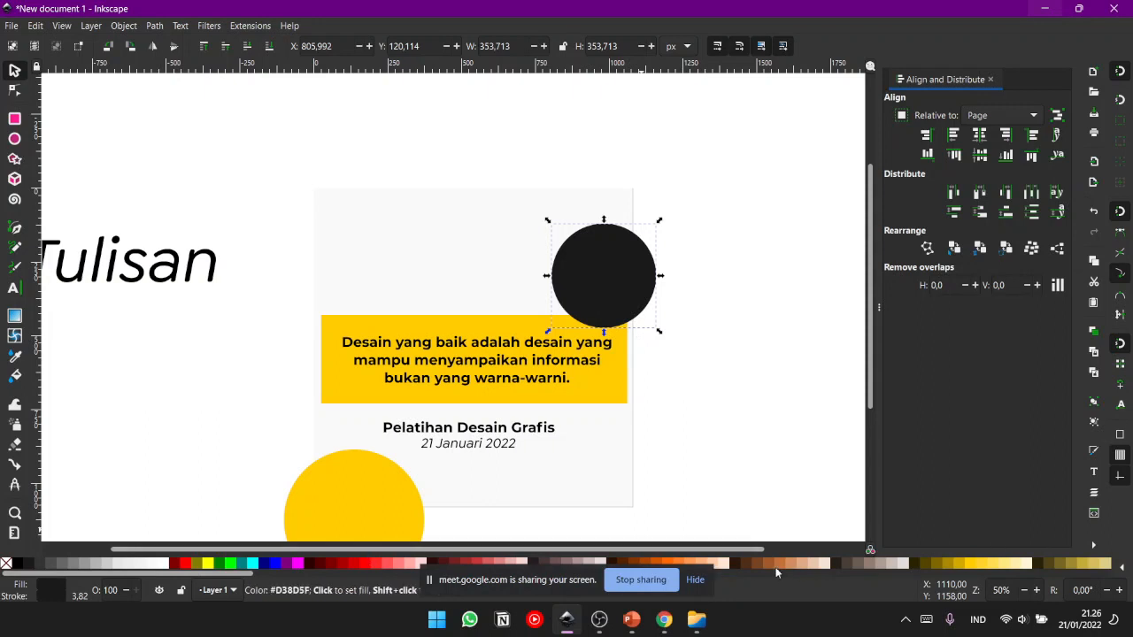
click(682, 561)
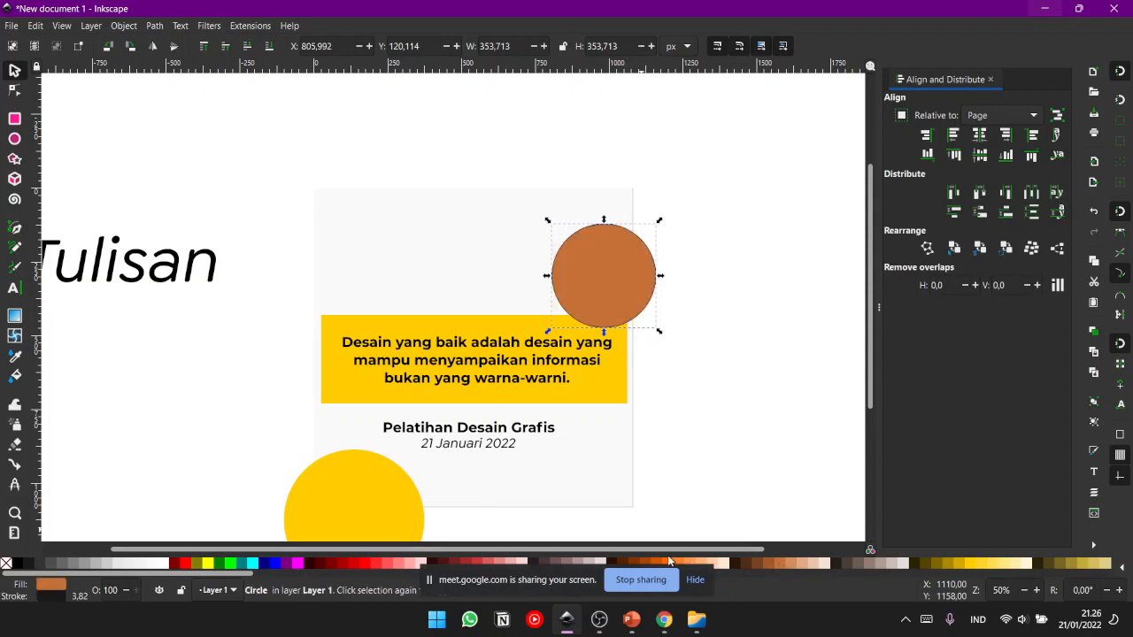
click(670, 562)
shift+click(6, 563)
- Fill the lower-left yellow circle with the same bright orange and shift it slightly up and left
click(349, 509)
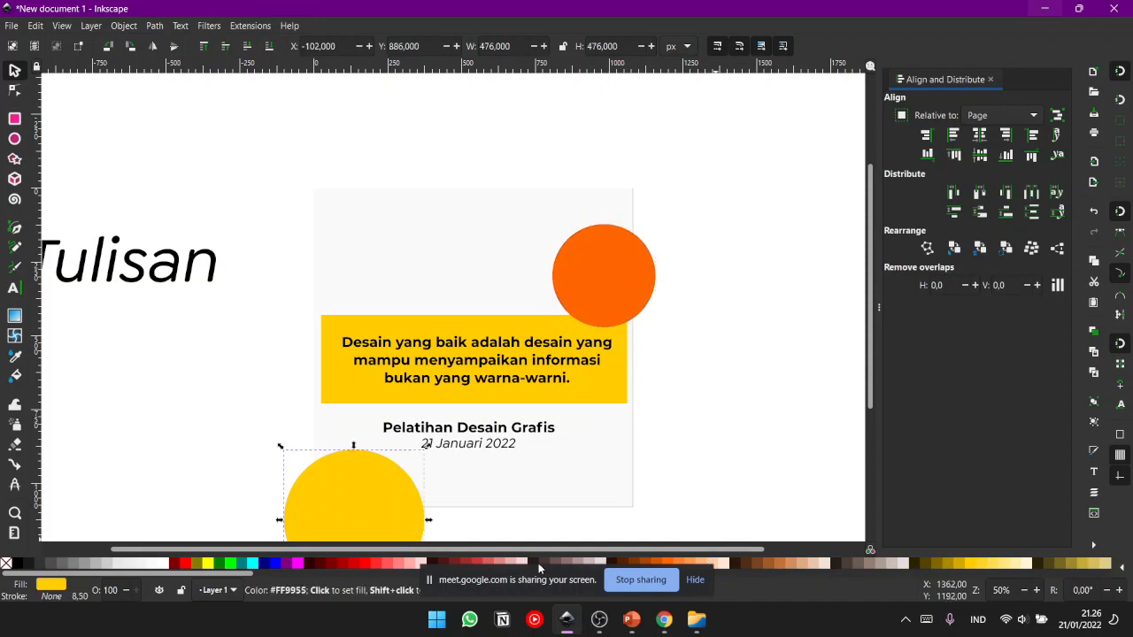
click(666, 561)
drag(394, 521, 385, 498)
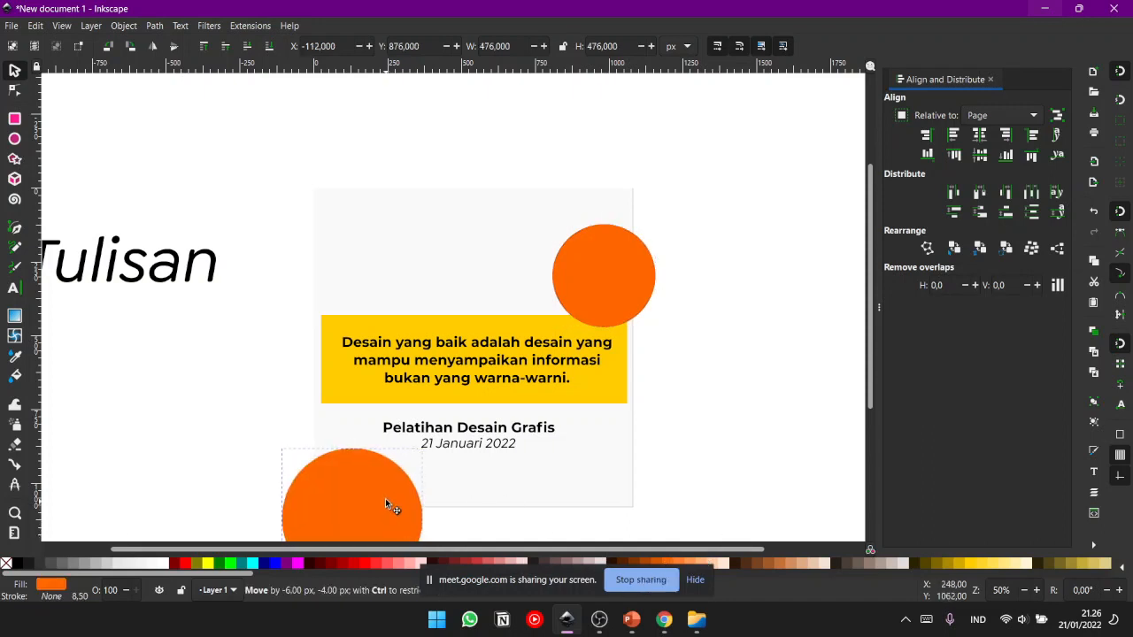
- Lower the upper-right orange circle behind the yellow rectangle, enlarge it to about 502 px and reposition it over the page edge
mouse_move(593, 288)
mouse_down()
mouse_move(621, 299)
mouse_move(611, 227)
mouse_move(644, 331)
mouse_move(620, 298)
mouse_move(608, 301)
mouse_up()
key(Page_Down)
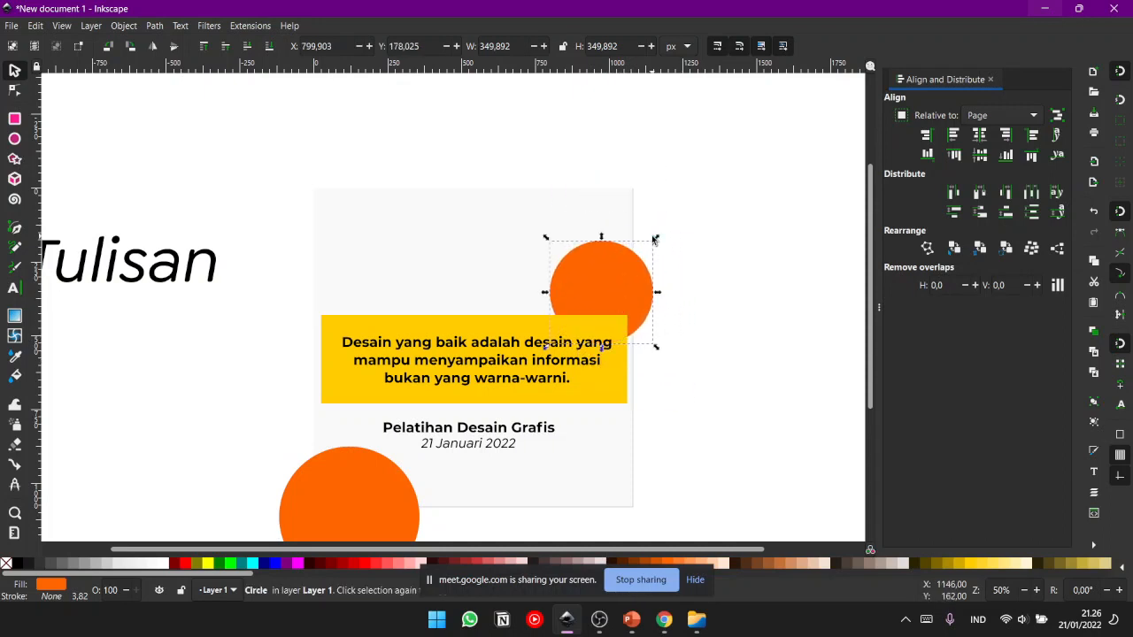
drag(655, 239, 670, 219)
drag(647, 277, 633, 280)
click(726, 268)
- Enlarge the lower-left orange circle to about 536 px and move it further off the page's corner
click(345, 467)
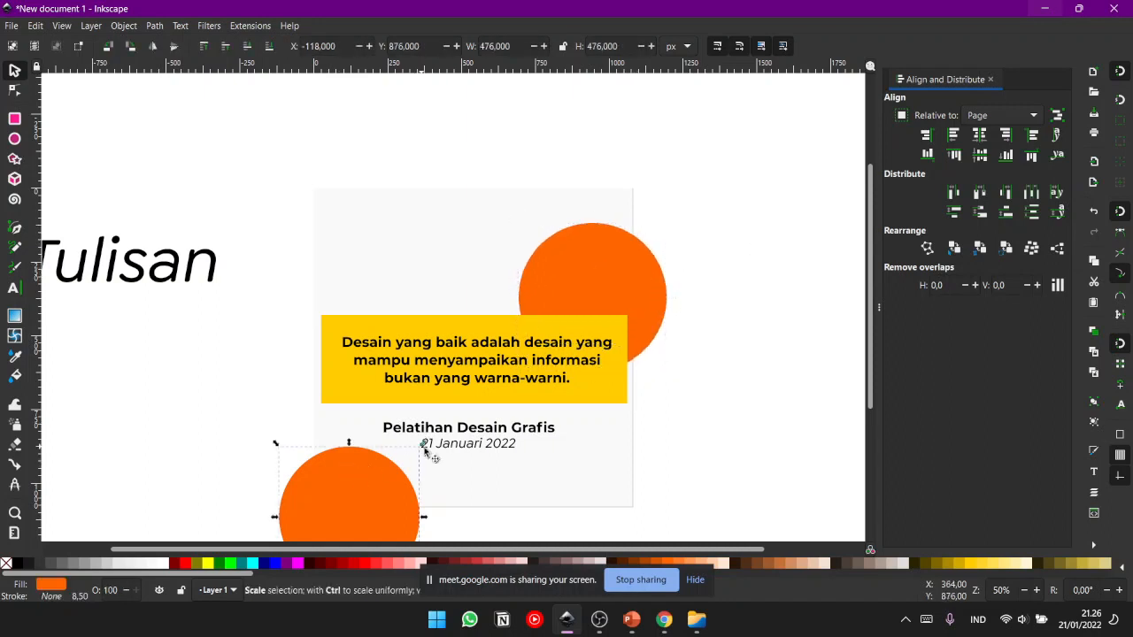
drag(425, 445, 433, 437)
drag(383, 486, 370, 494)
click(725, 413)
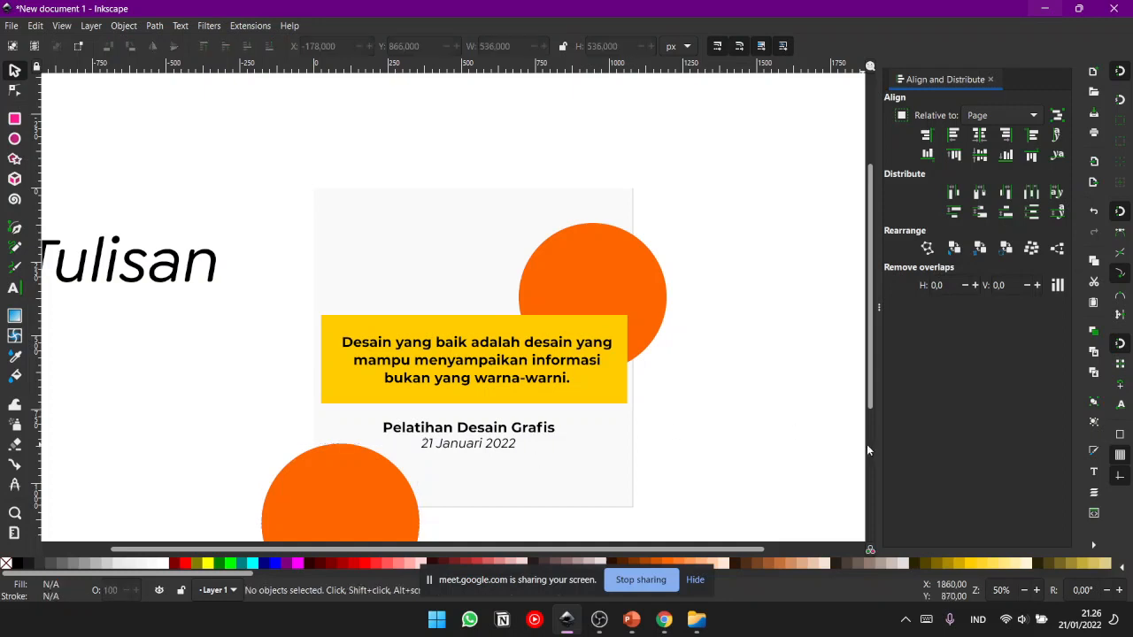
click(378, 319)
click(421, 353)
click(768, 321)
click(398, 368)
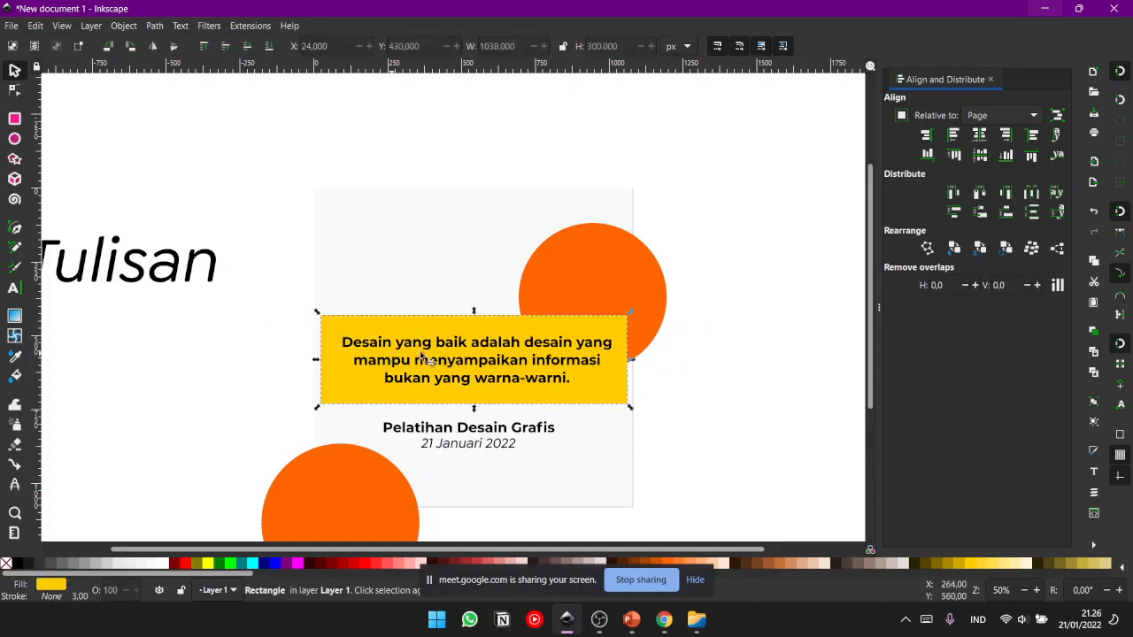
click(780, 290)
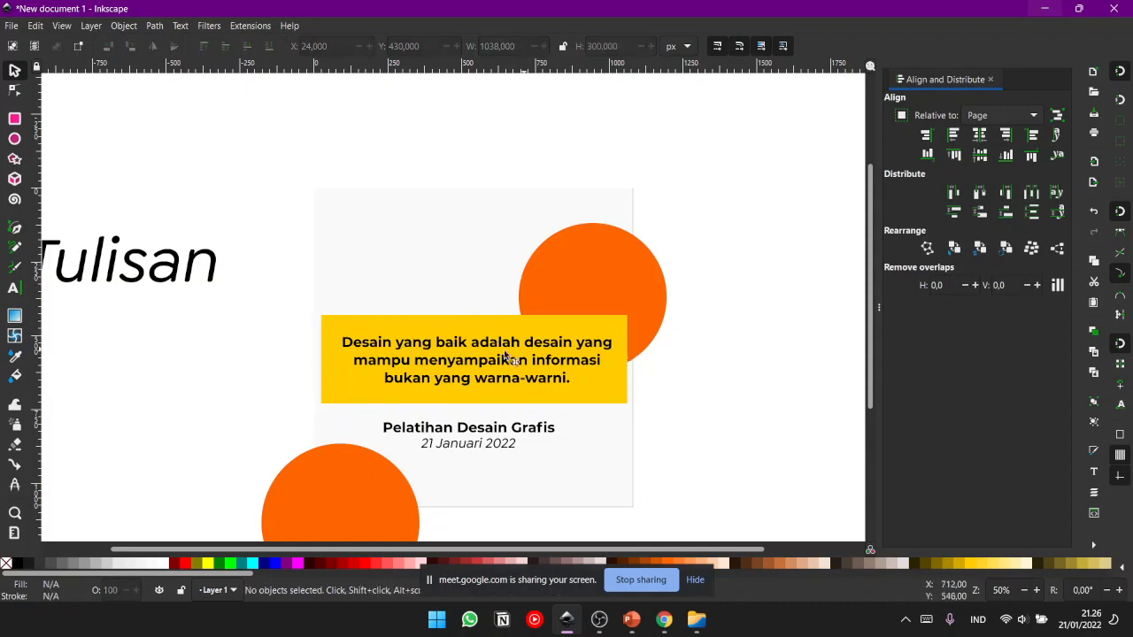
- Centre the three-line sentence and the yellow rectangle together horizontally on the page
click(430, 352)
shift+click(433, 321)
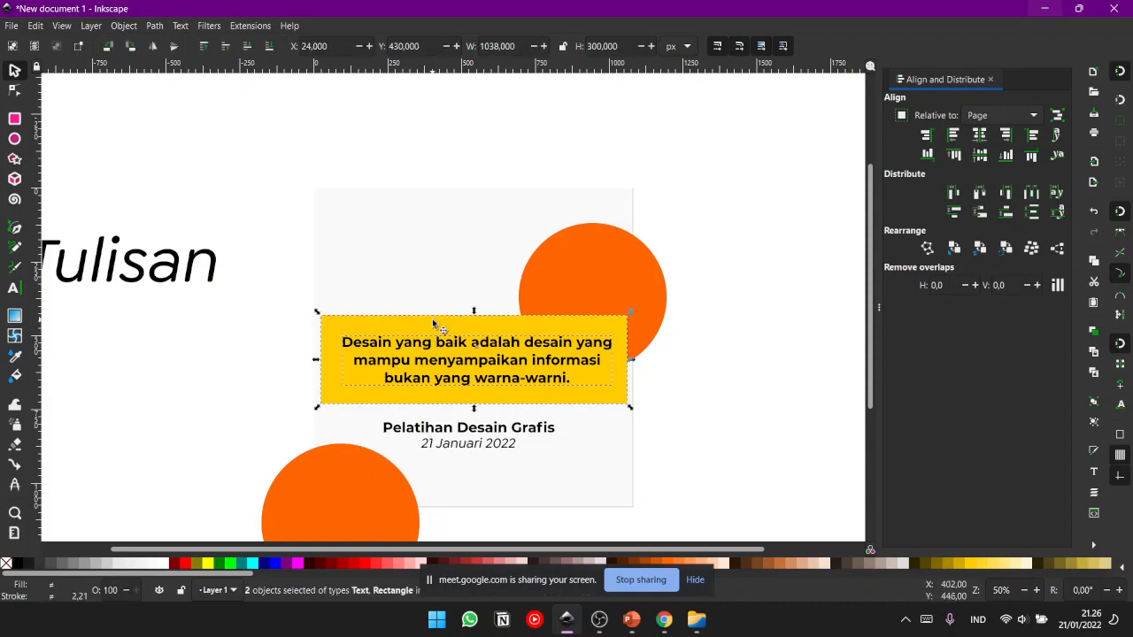
click(981, 138)
click(713, 236)
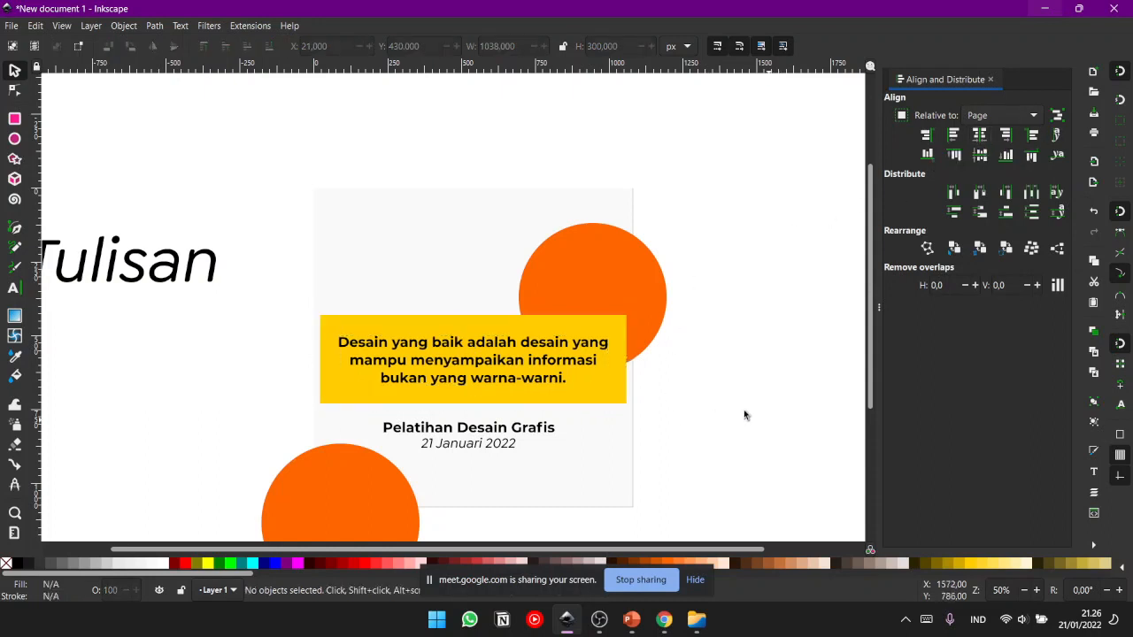
- Centre the title and date lines horizontally on the page
click(617, 359)
click(722, 391)
click(450, 444)
shift+click(464, 431)
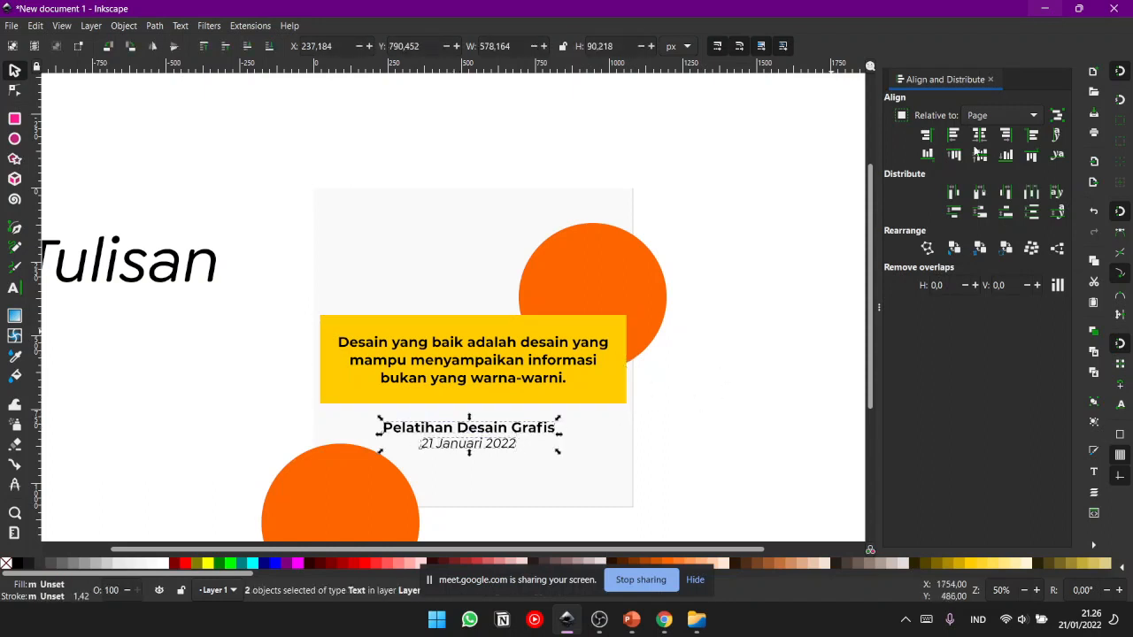
click(980, 135)
click(754, 232)
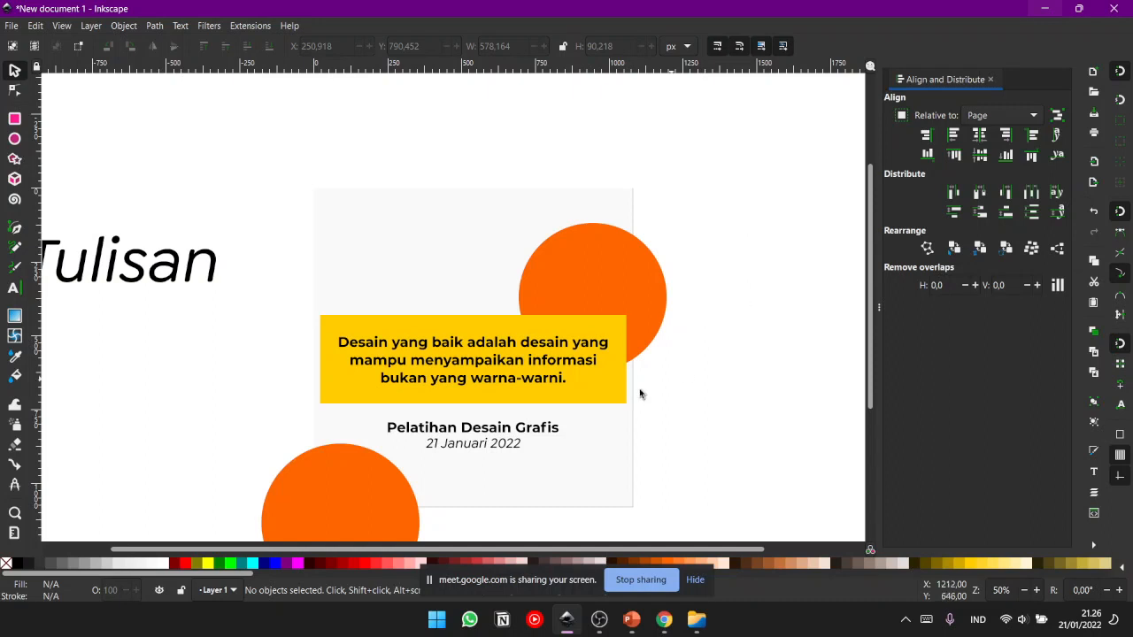
click(602, 312)
click(711, 339)
scroll(751, 358, down, 2)
scroll(743, 398, up, 1)
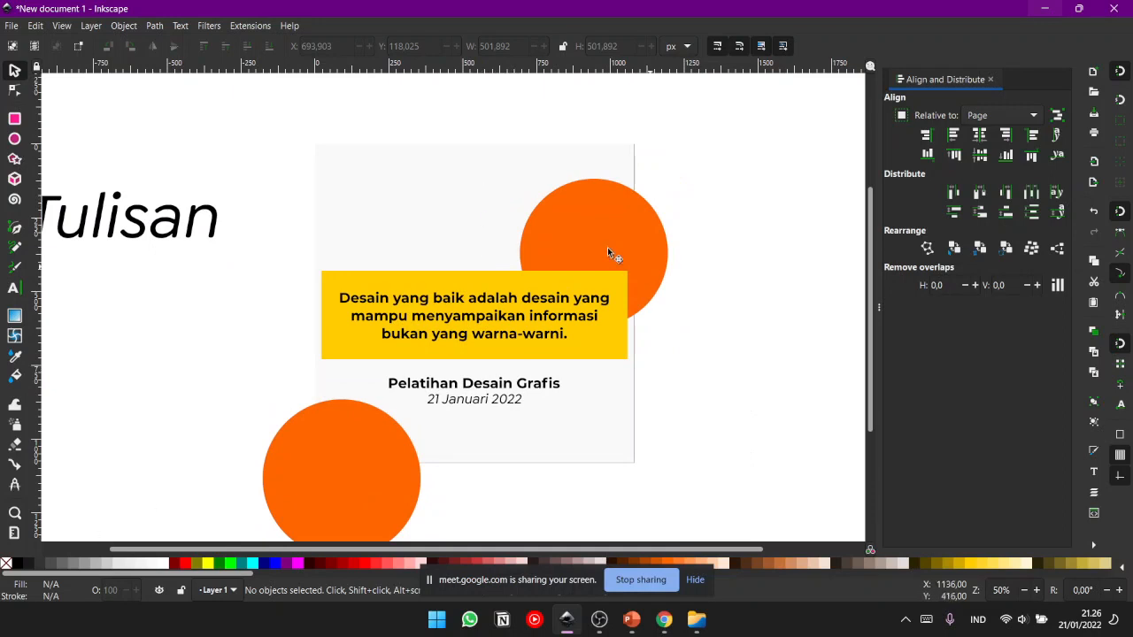
right_click(374, 191)
click(413, 378)
drag(725, 211, 729, 243)
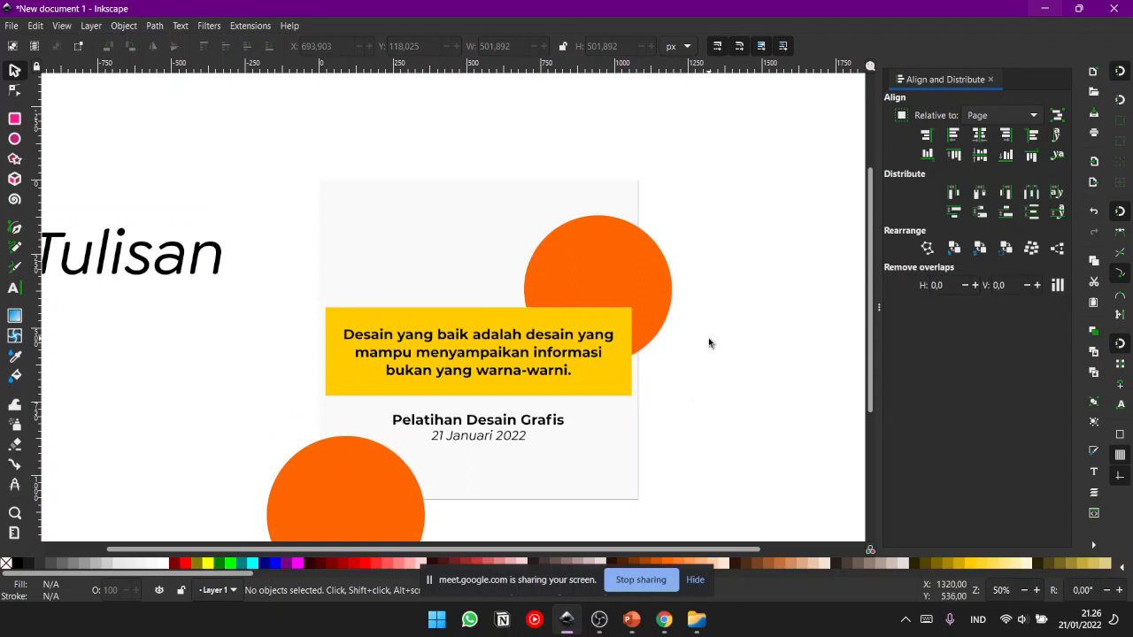
click(650, 292)
click(711, 269)
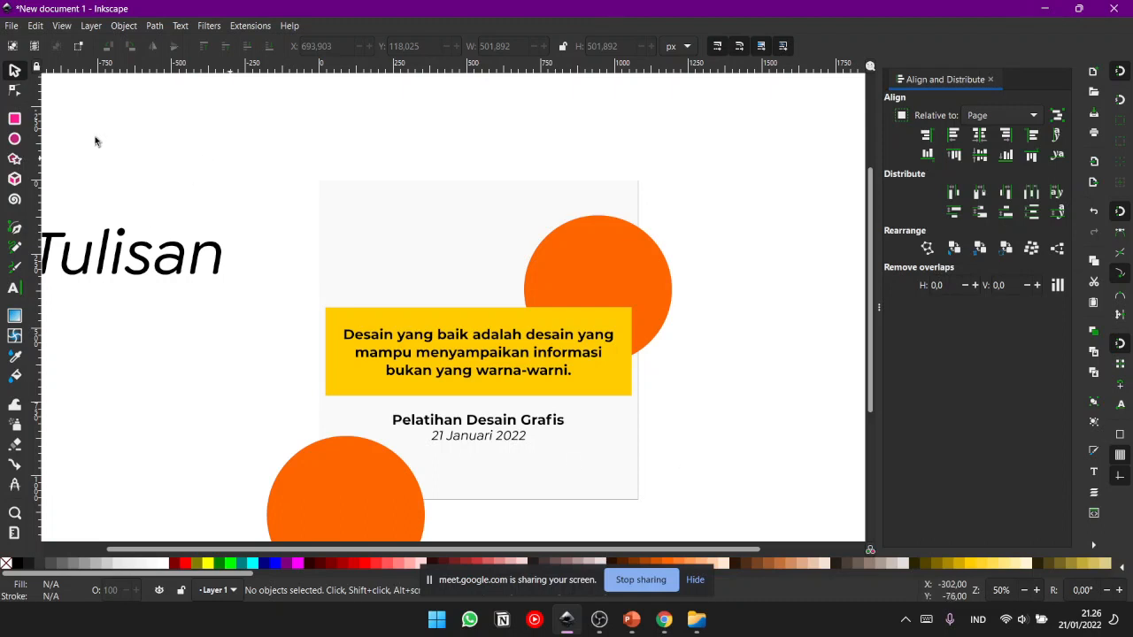
- Save the document as an Inkscape SVG named Pelatihan Desain Grafis in the tinkap 2022 folder inside ExKuliah
key(ctrl+s)
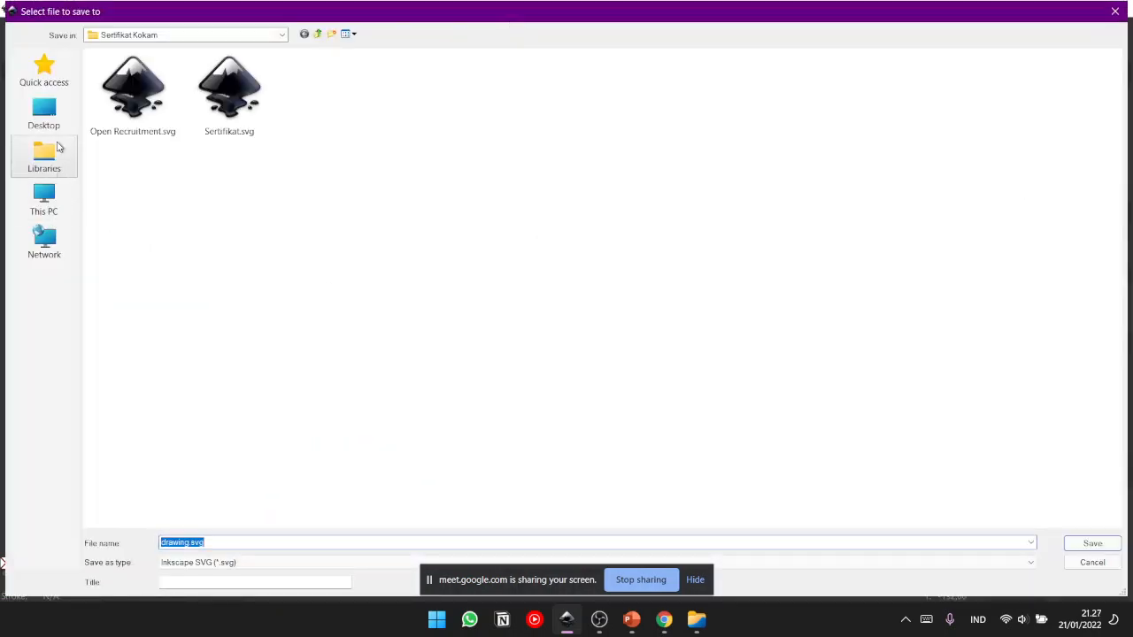
click(318, 36)
click(318, 35)
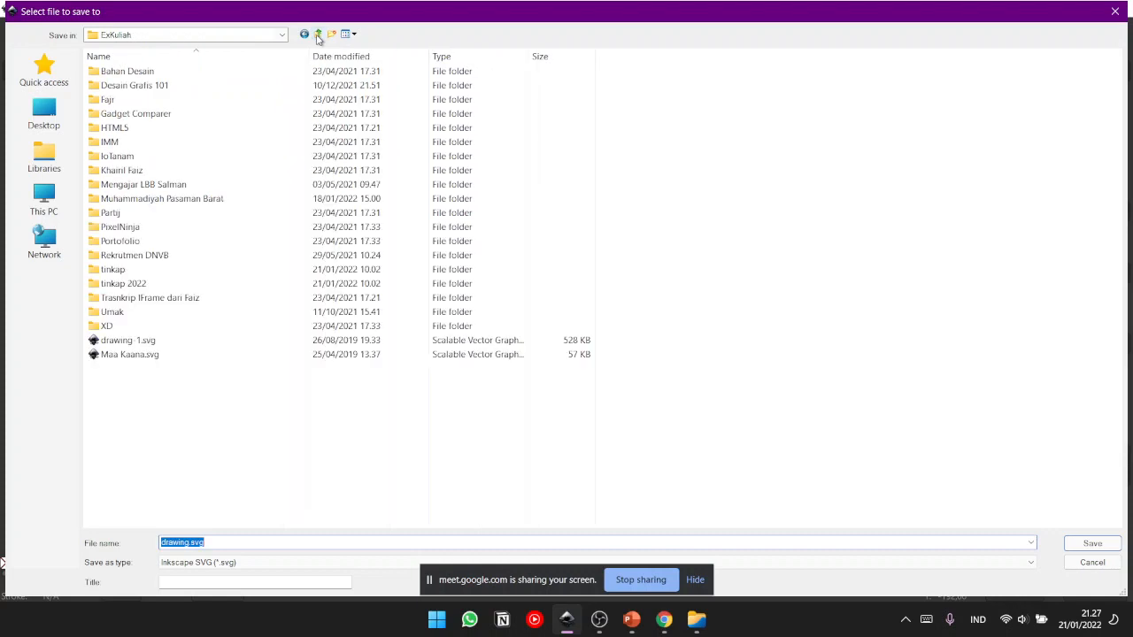
click(318, 36)
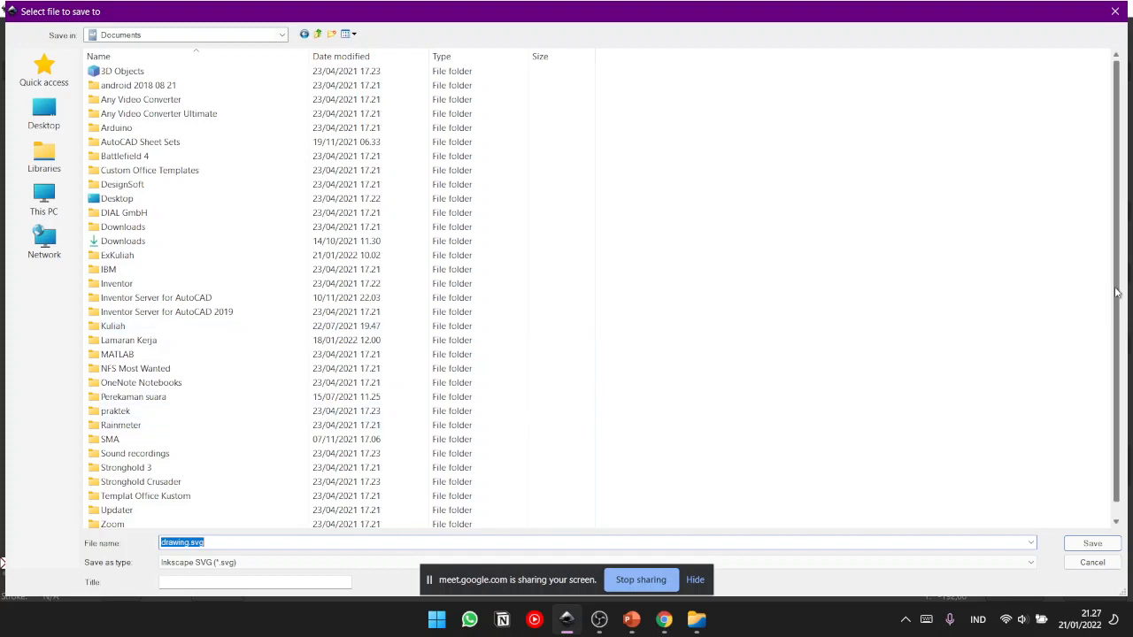
double_click(189, 255)
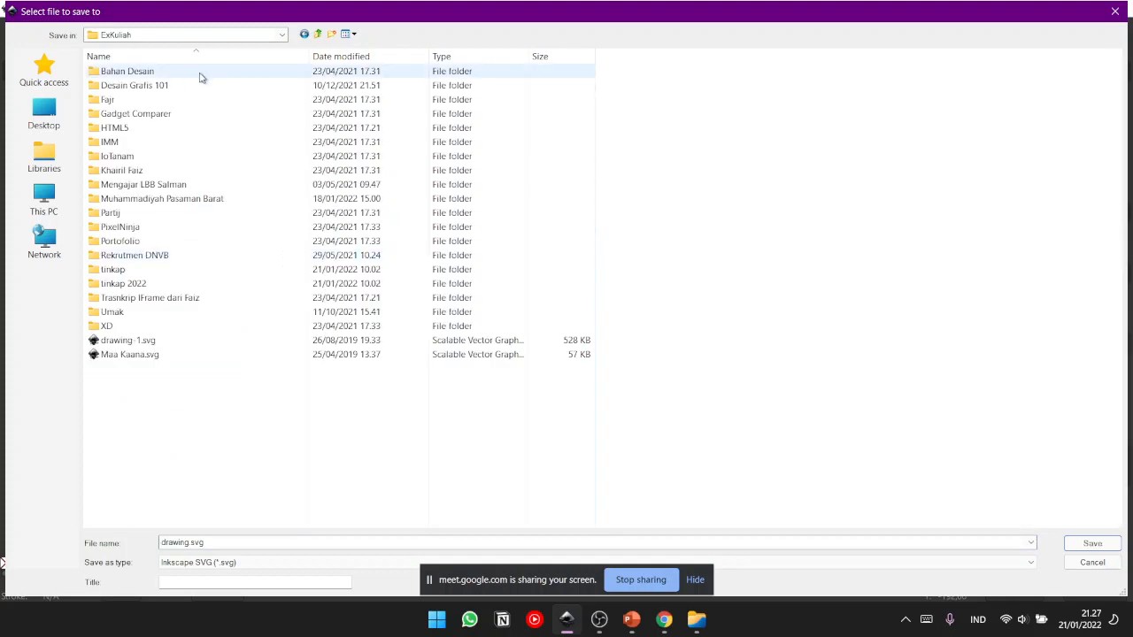
double_click(168, 285)
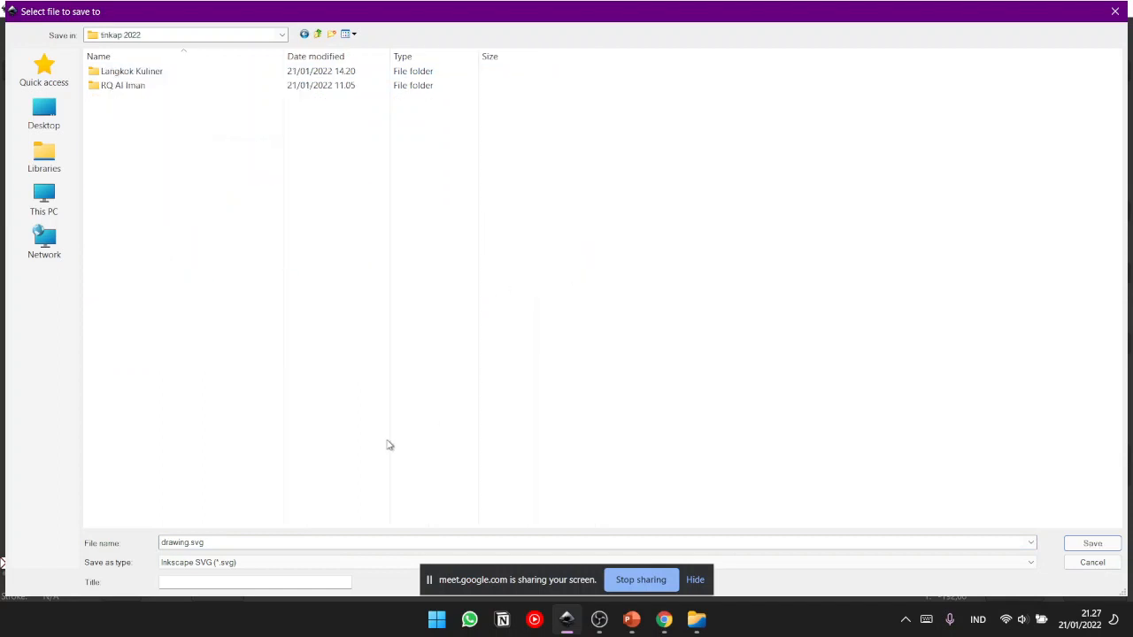
double_click(190, 542)
text(Pelatihan Desain Grafis)
key(Return)
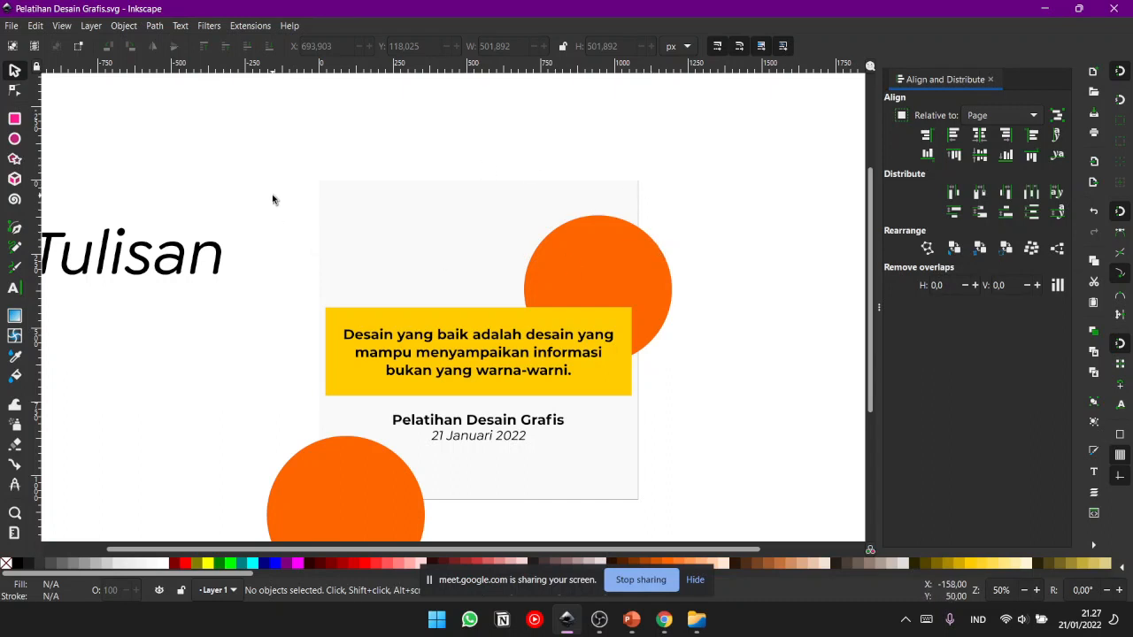
- Open the PNG export settings and choose the whole page as the export area
click(10, 25)
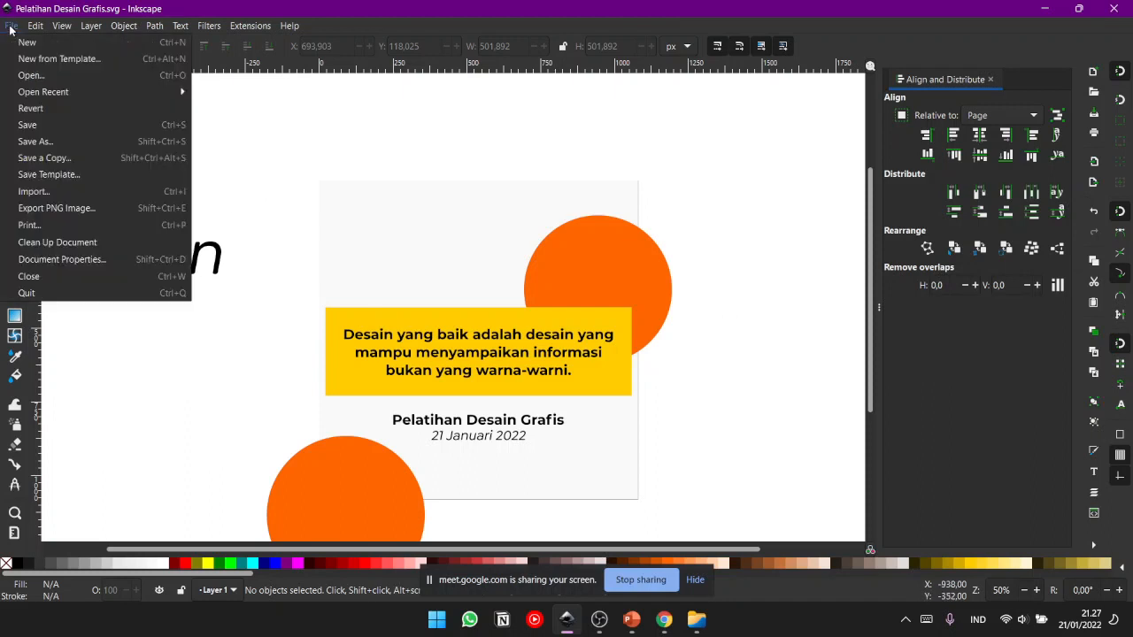
click(33, 211)
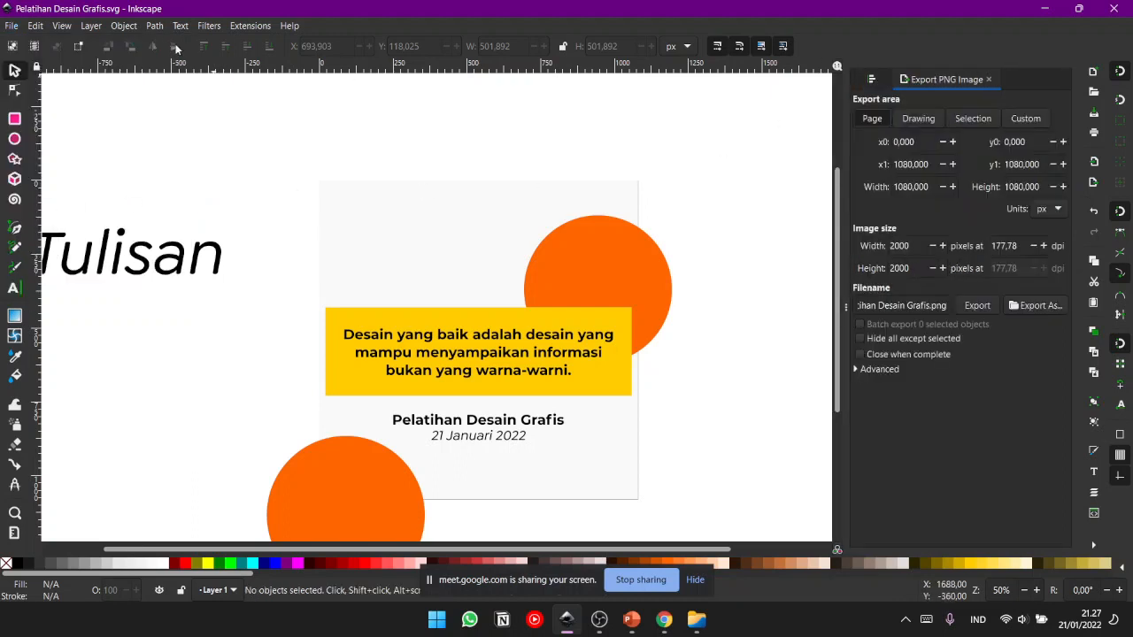
click(11, 26)
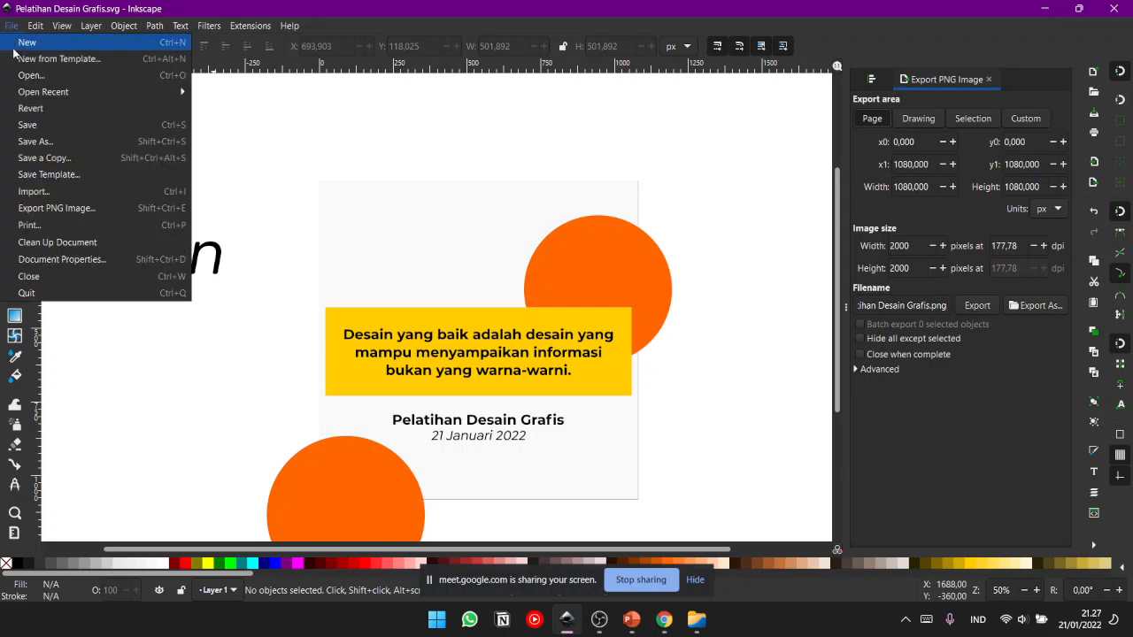
click(58, 213)
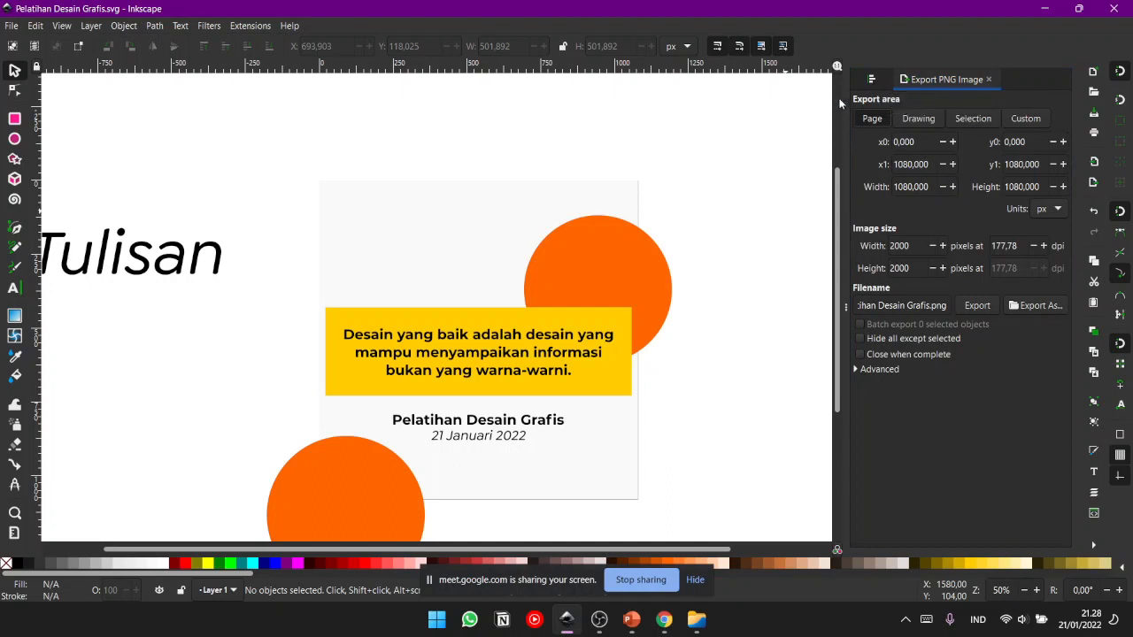
click(878, 81)
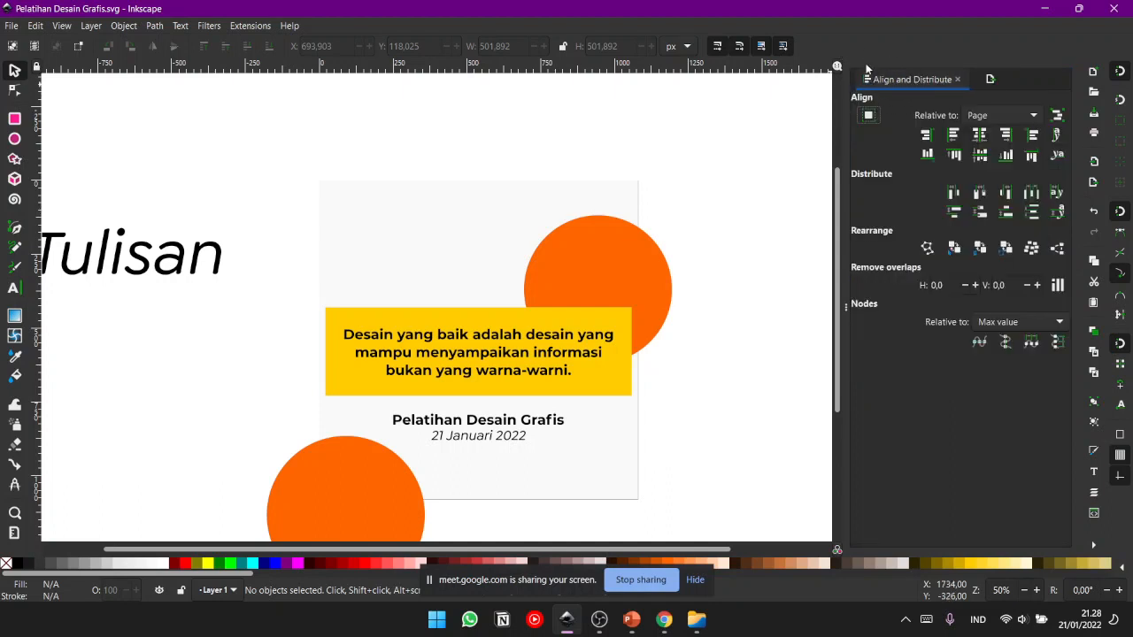
click(990, 82)
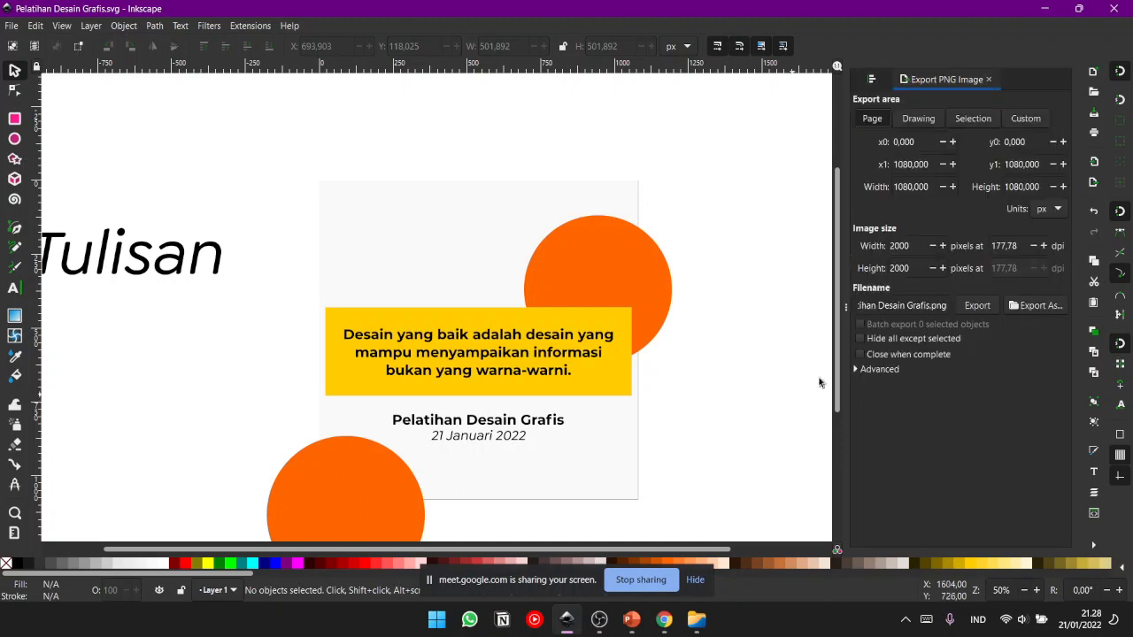
click(886, 122)
click(873, 118)
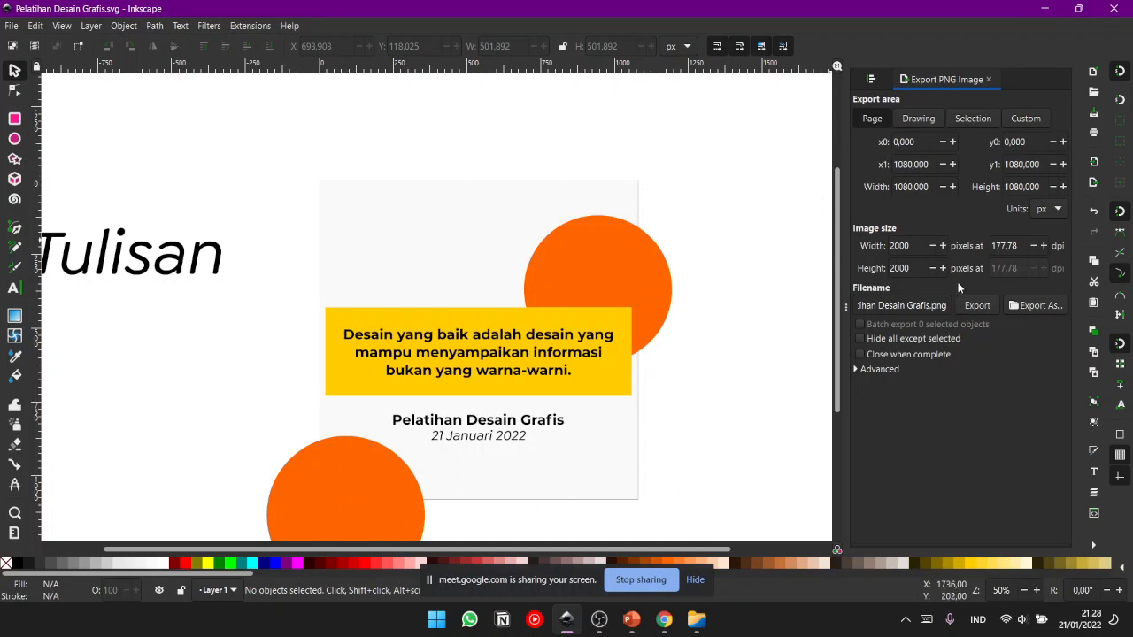
- Set the export image size to 1080 by 1080 pixels
double_click(898, 246)
double_click(911, 268)
double_click(899, 246)
text(1079)
key(Tab)
click(1020, 248)
double_click(1018, 246)
click(1009, 249)
double_click(994, 244)
click(931, 246)
click(943, 246)
- Export the page as Pelatihan Desain Grafis.png in the tinkap 2022 folder and check the export file path
click(1036, 306)
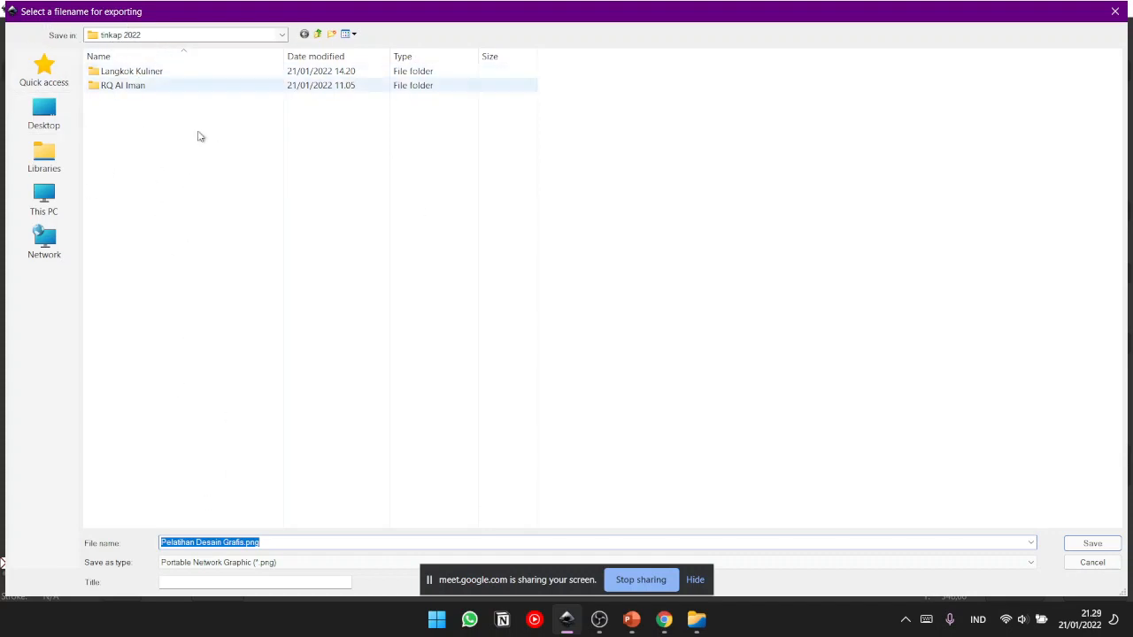
click(1096, 547)
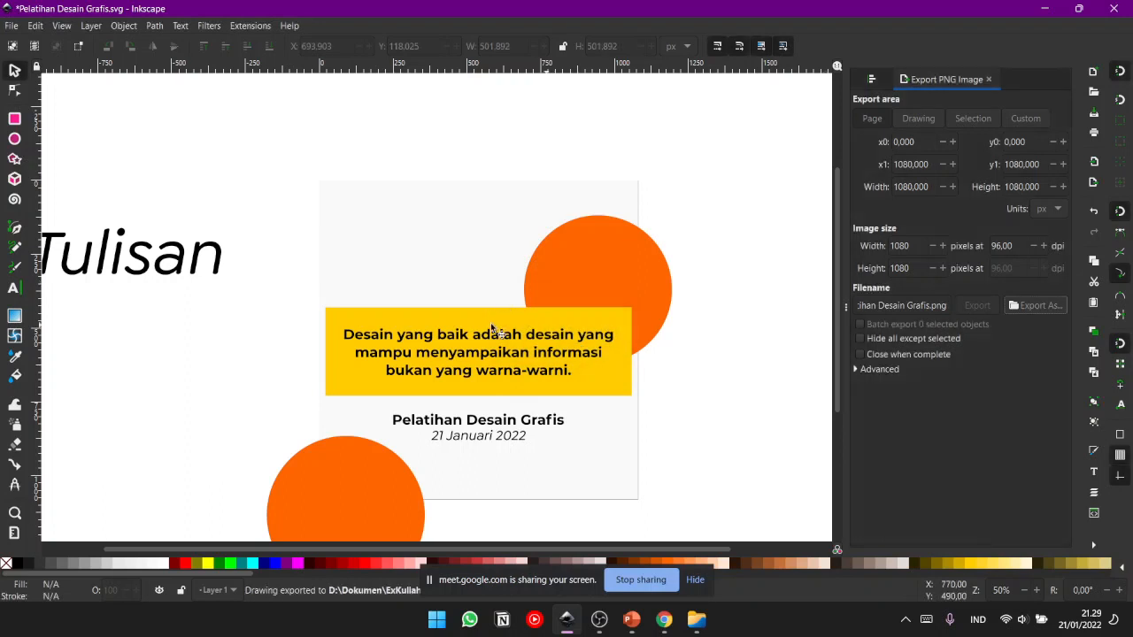
click(903, 307)
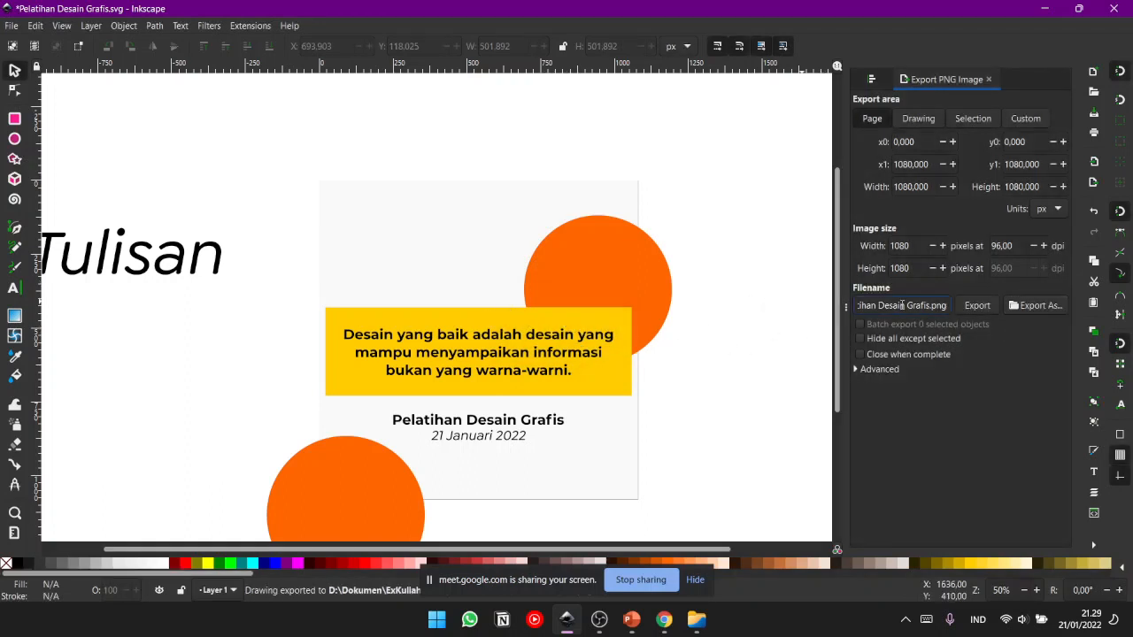
key(Home)
key(Right)
key(Right)
key(Right)
key(Right)
key(Right)
key(Right)
key(Right)
key(Right)
key(Right)
key(Right)
key(Right)
key(Right)
key(Right)
key(Right)
key(Right)
key(Right)
key(Right)
key(Right)
key(Right)
key(Right)
click(664, 619)
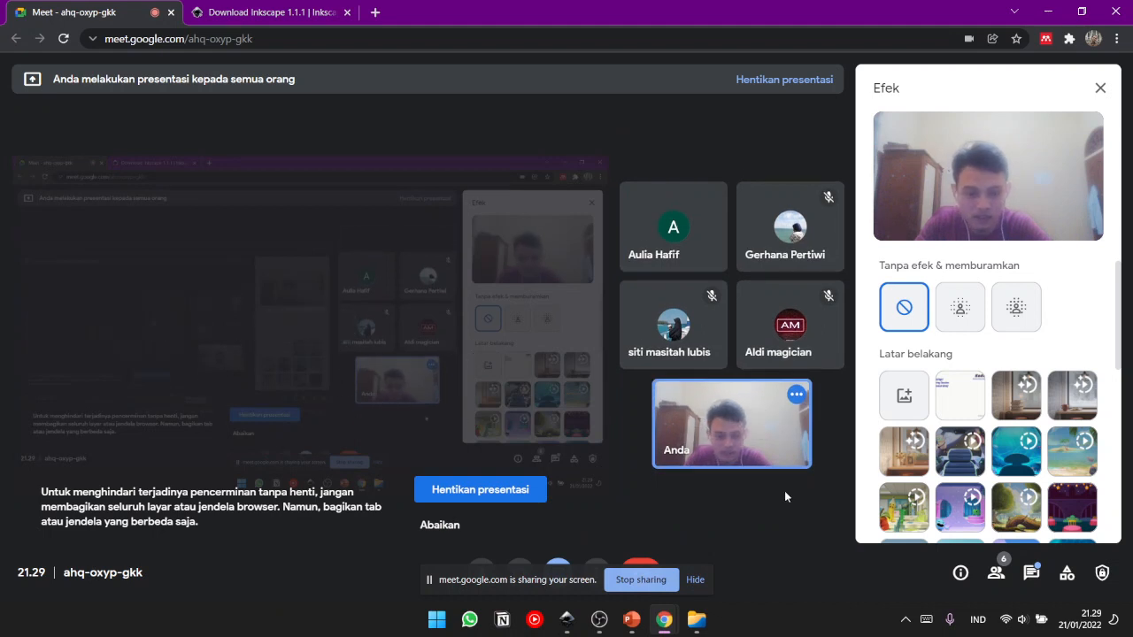
click(1047, 13)
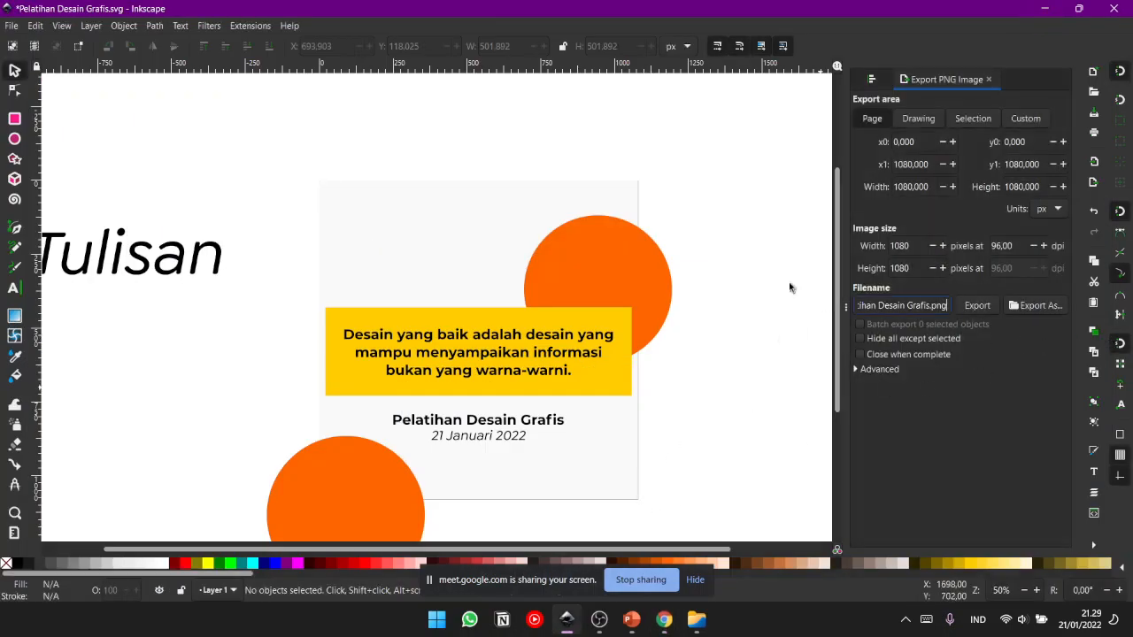
- Switch to the file manager and open the tinkap 2022 folder inside ExKuliah
click(698, 625)
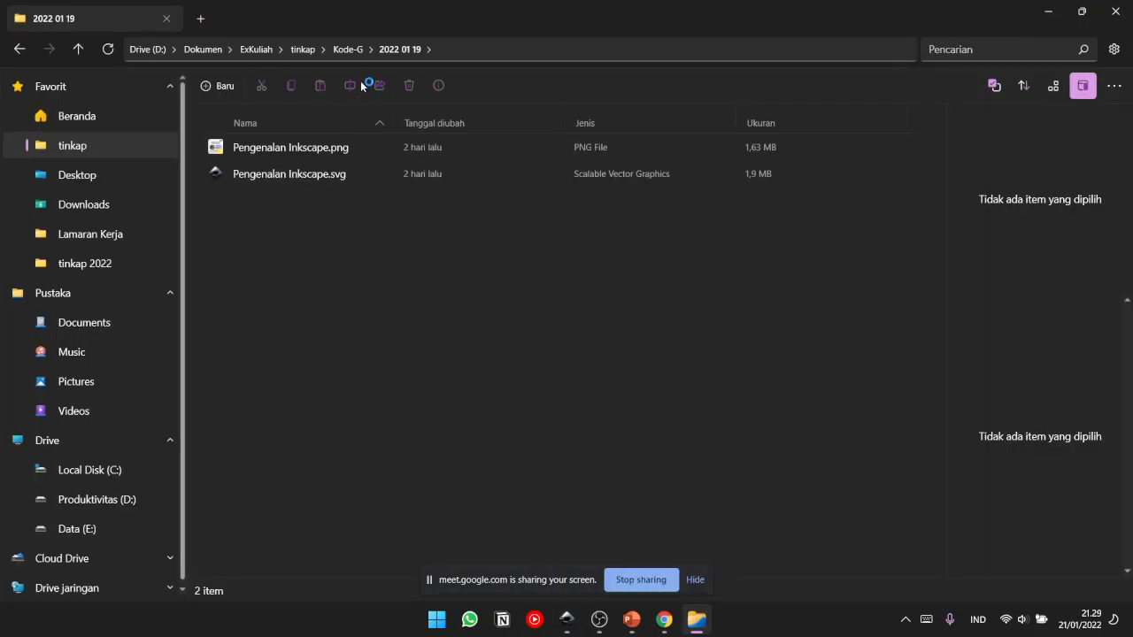
click(303, 50)
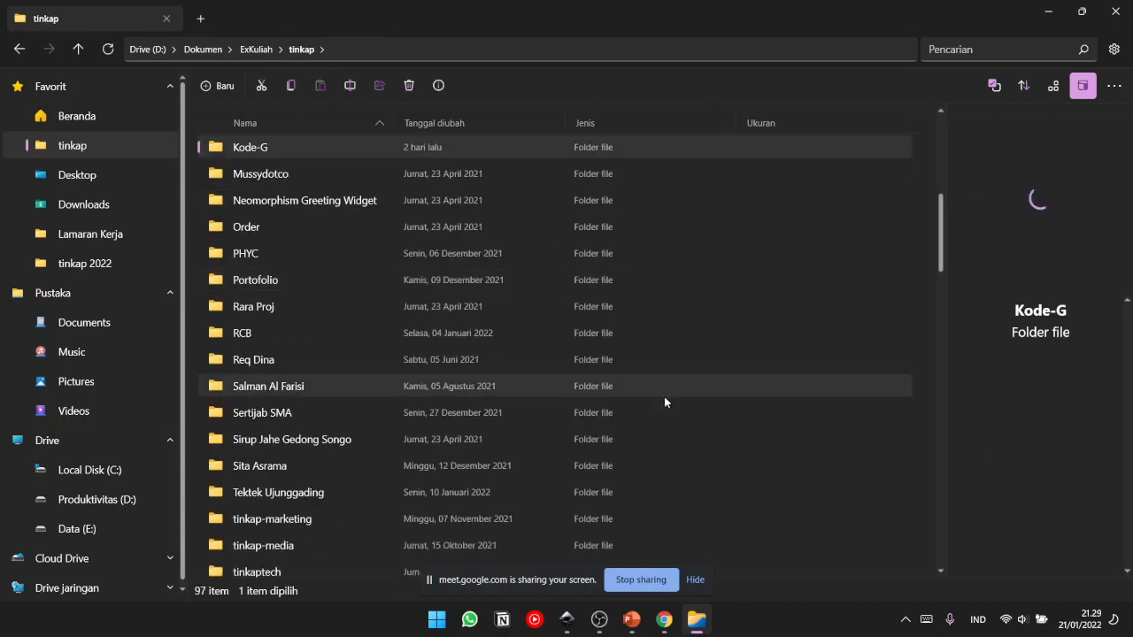
drag(944, 264, 944, 304)
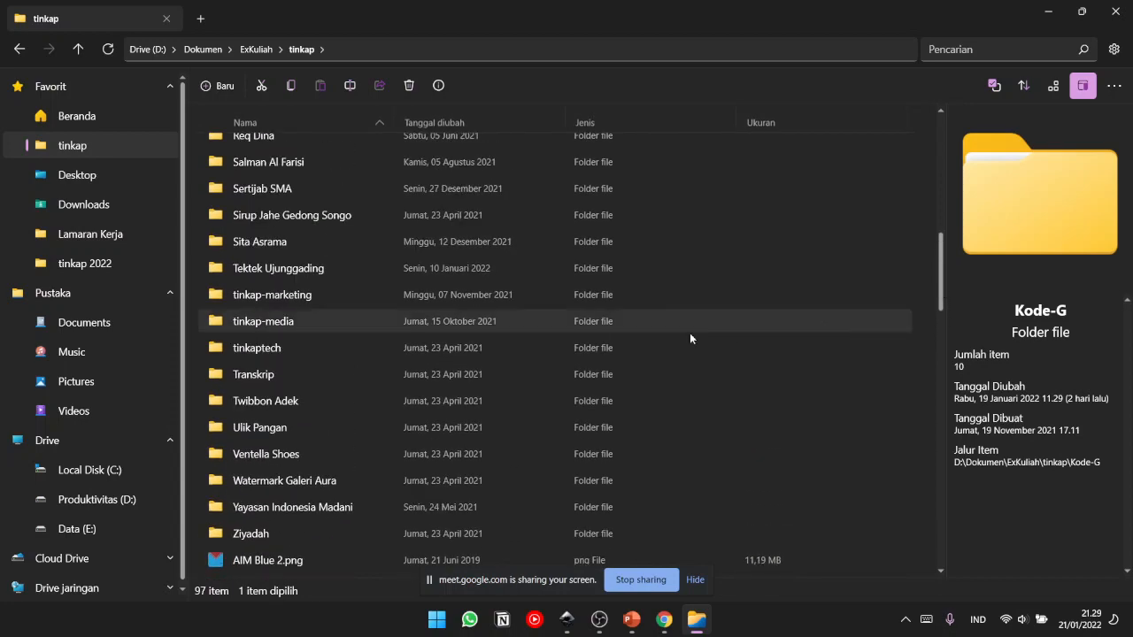
scroll(942, 282, up, 1)
drag(944, 286, 945, 218)
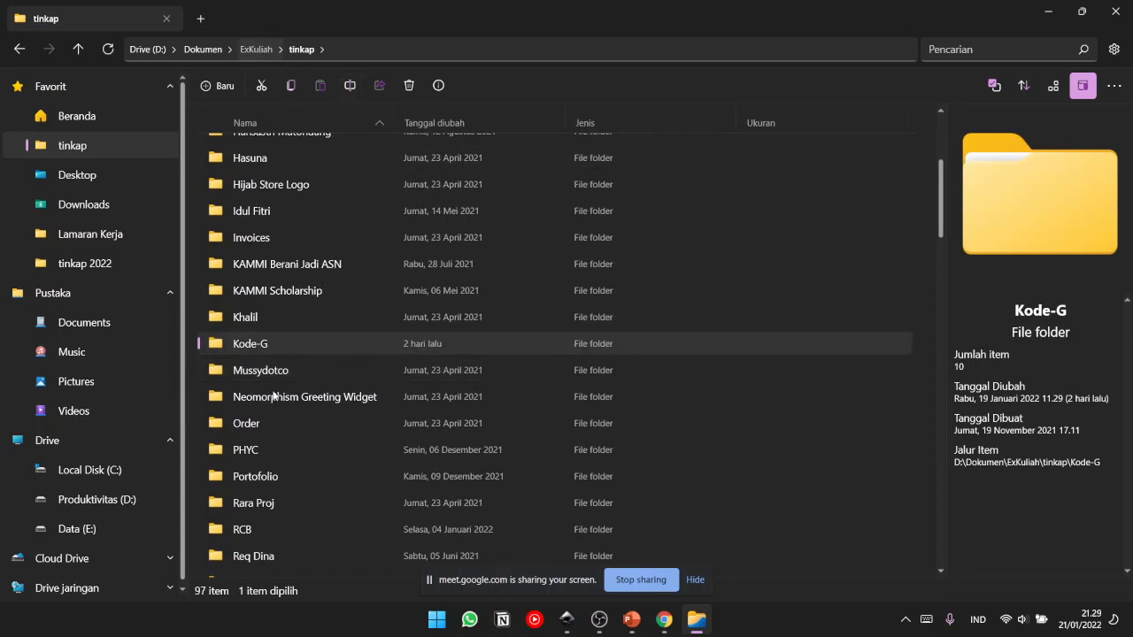
key(alt+Up)
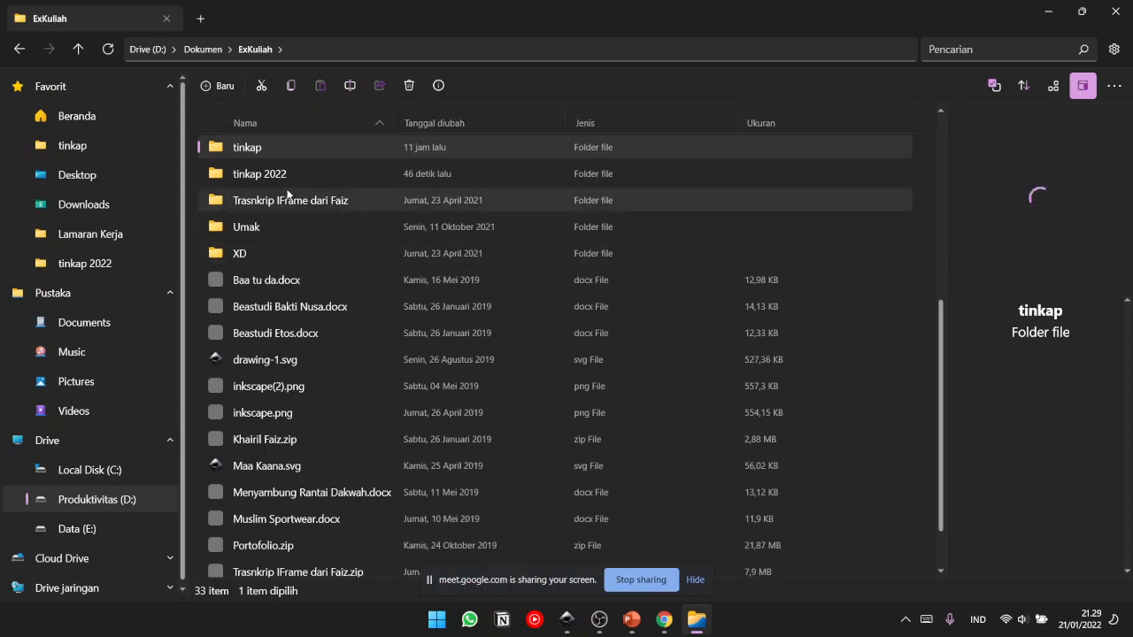
click(288, 173)
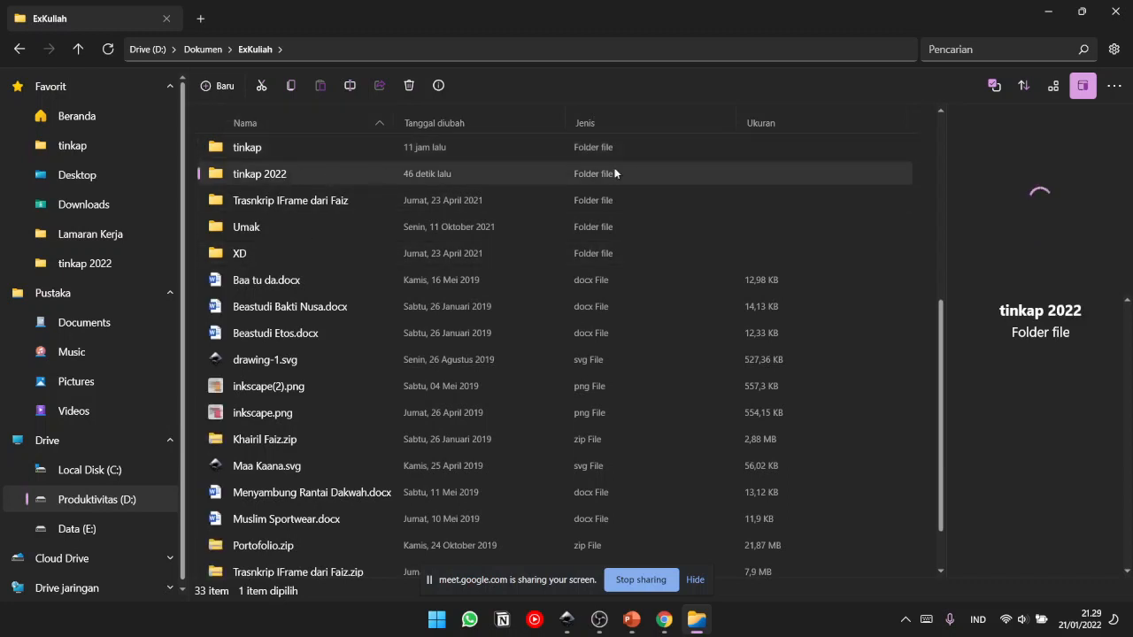
double_click(344, 173)
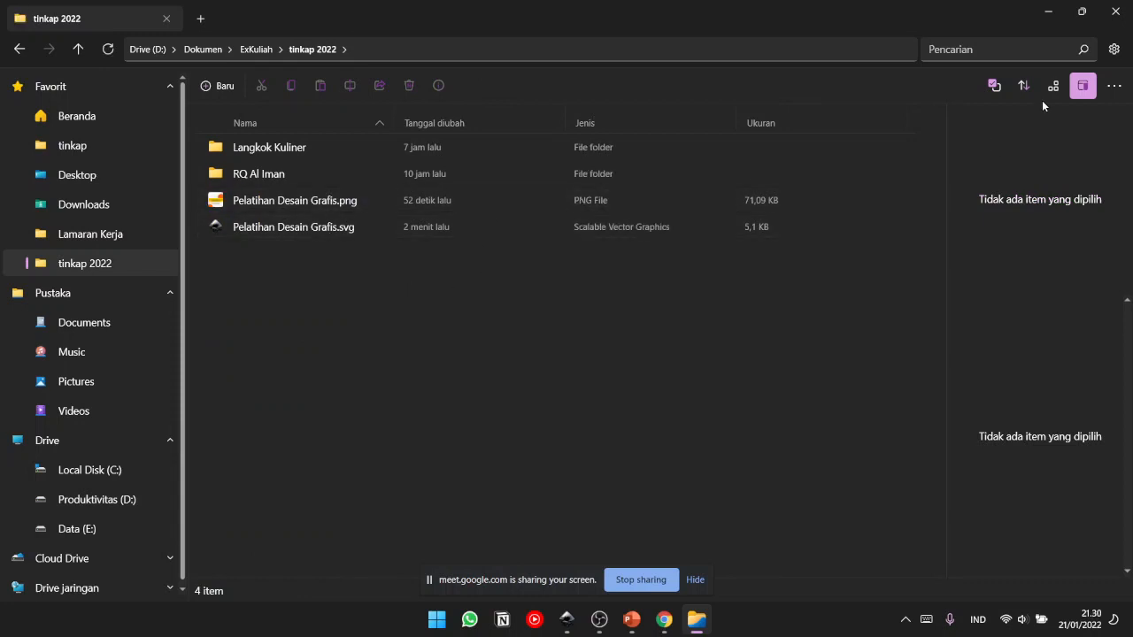
- Show the folder's files as large icons, view Pelatihan Desain Grafis.png full size, and return to the Inkscape drawing
click(1050, 90)
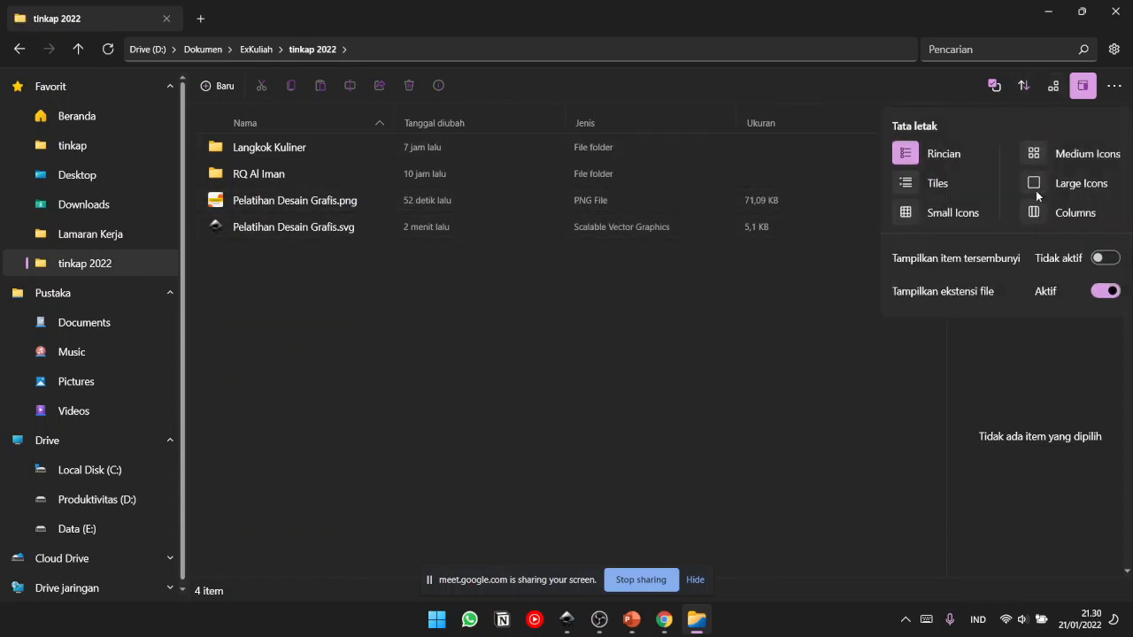
click(1036, 185)
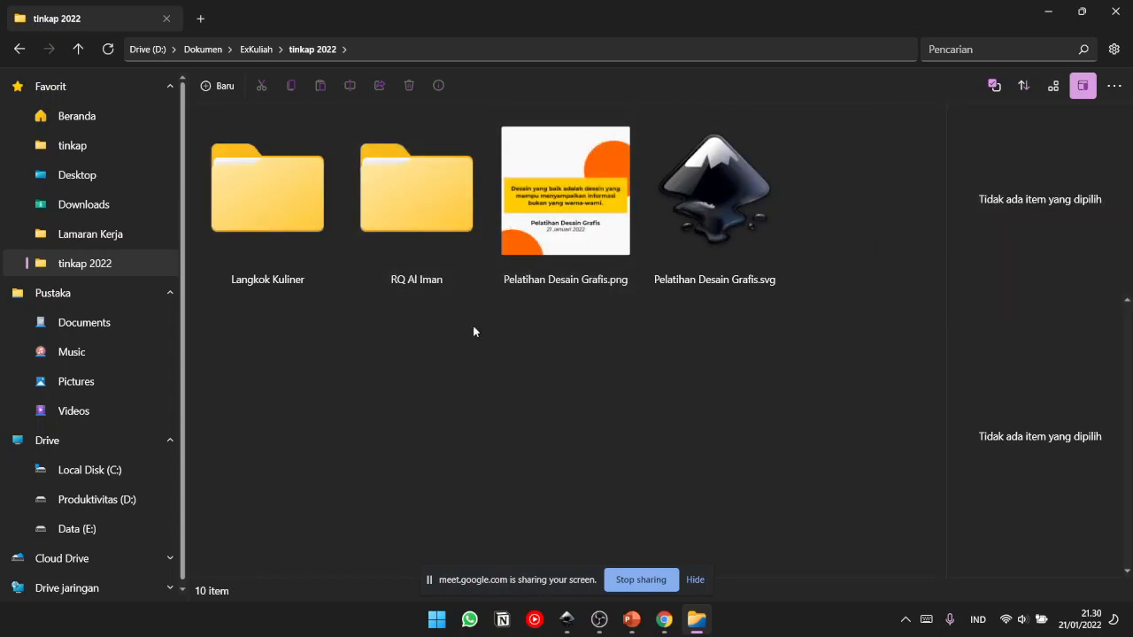
click(564, 195)
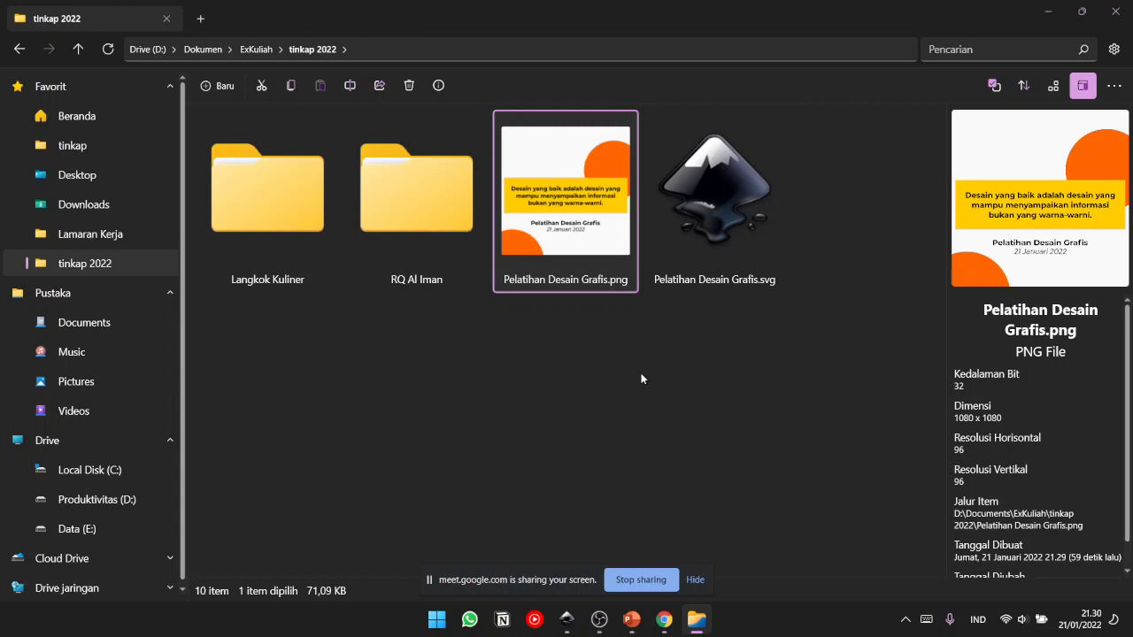
key(Return)
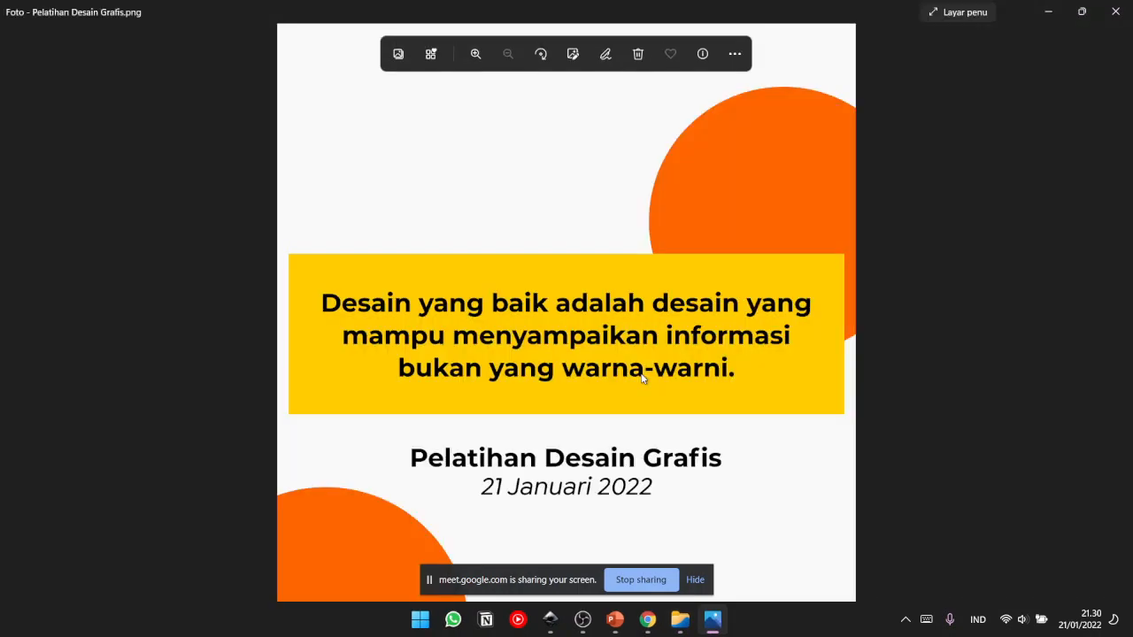
click(1114, 12)
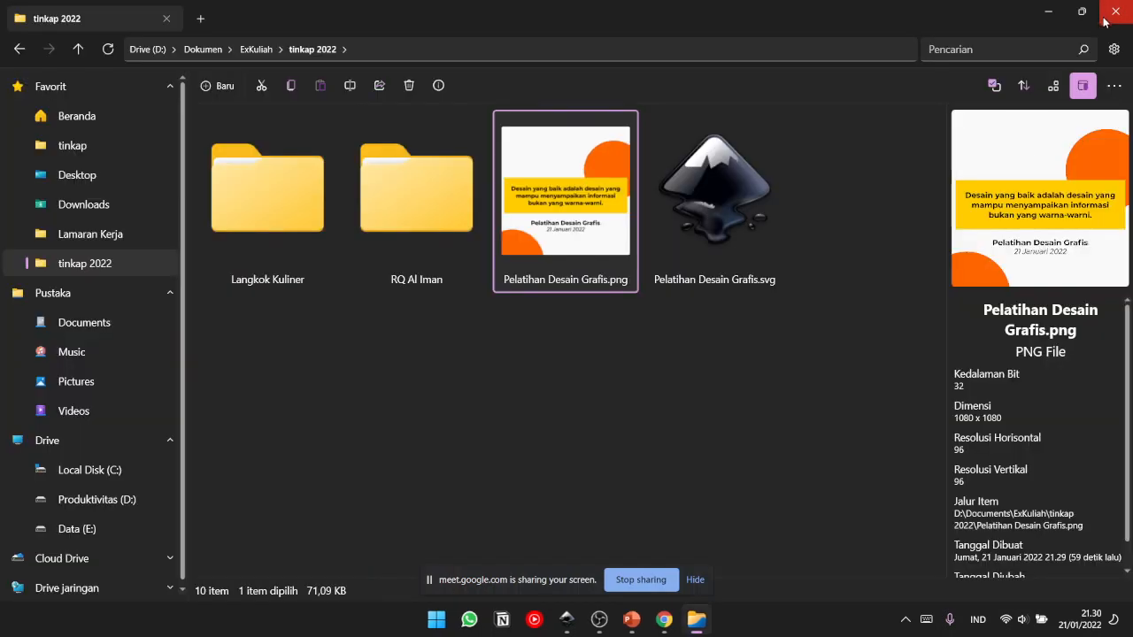
click(1050, 9)
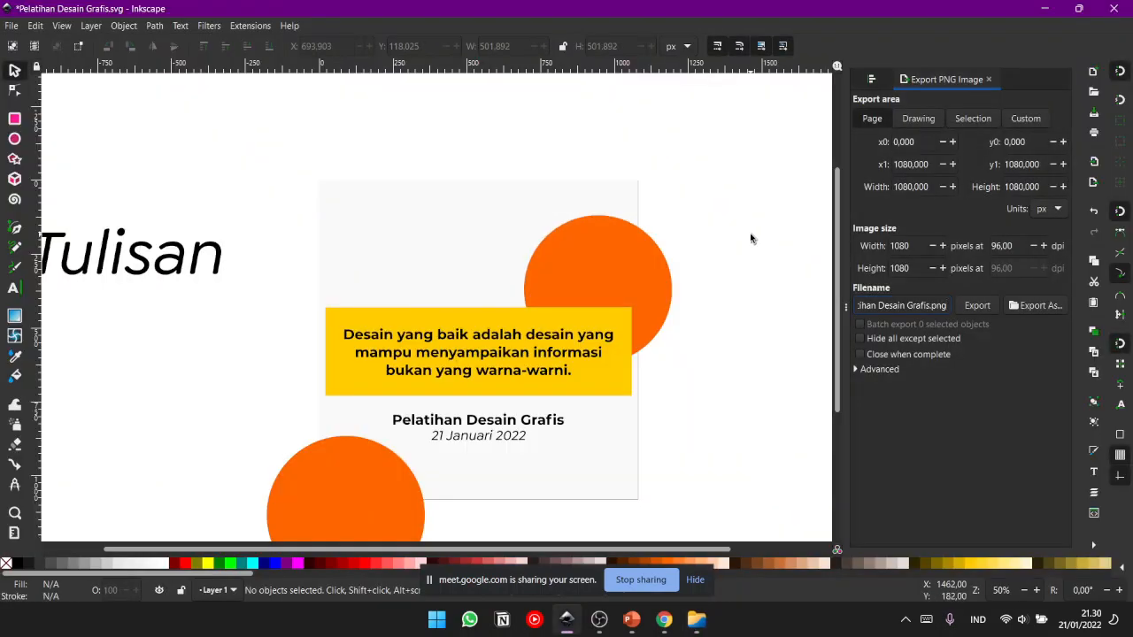
drag(578, 377, 626, 356)
drag(394, 182, 373, 199)
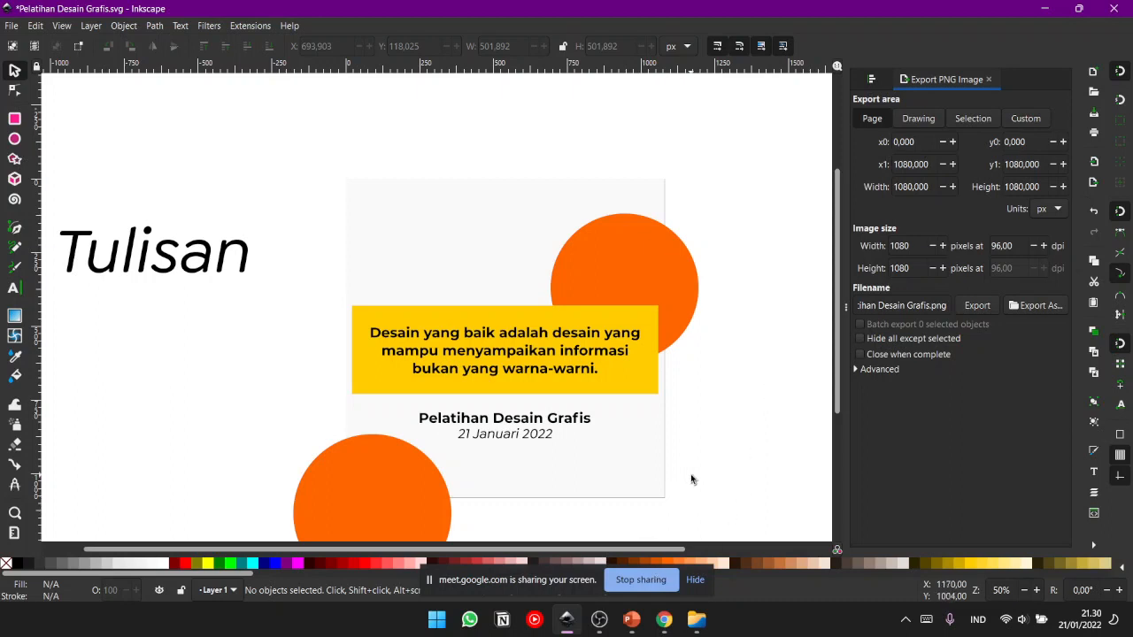
- Switch to the Google Meet call in Chrome and check the in-call chat messages
click(666, 623)
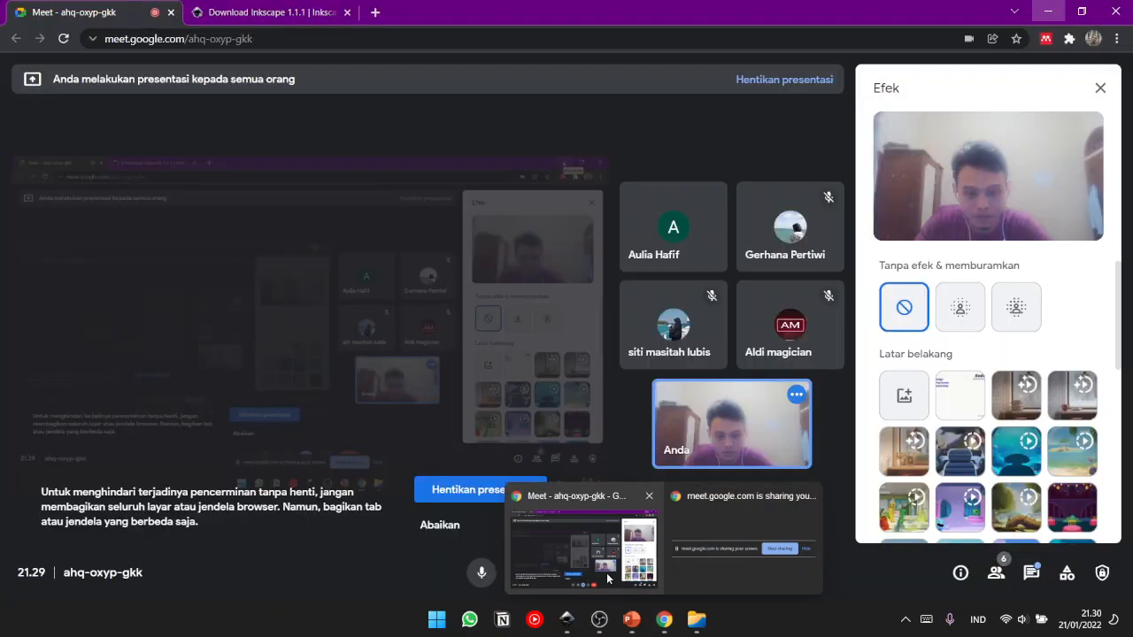
click(608, 579)
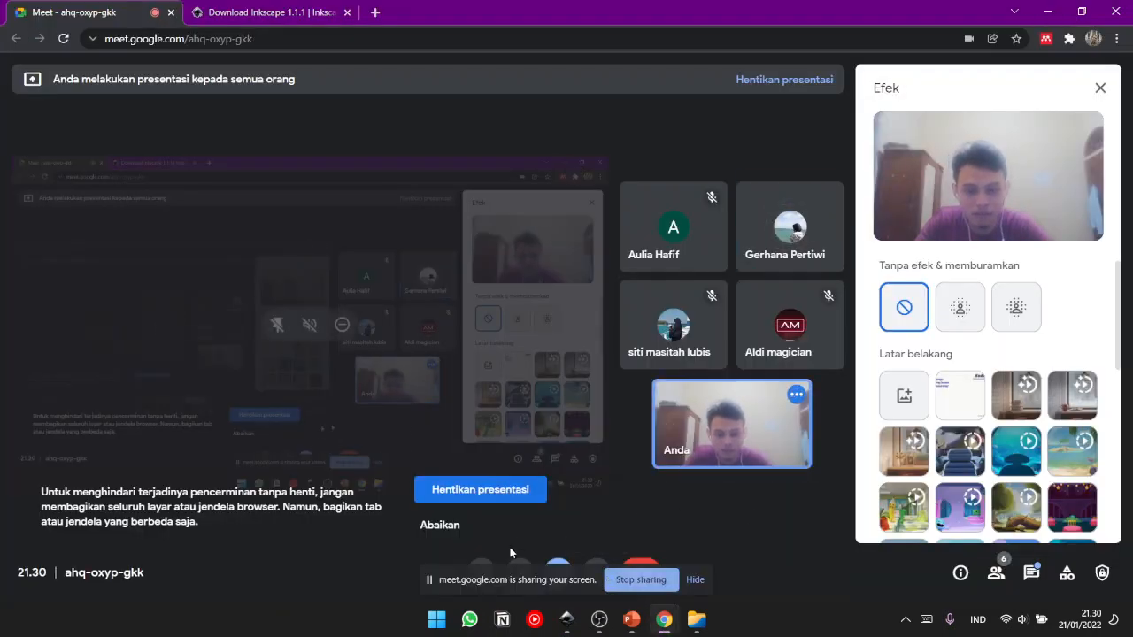
click(524, 566)
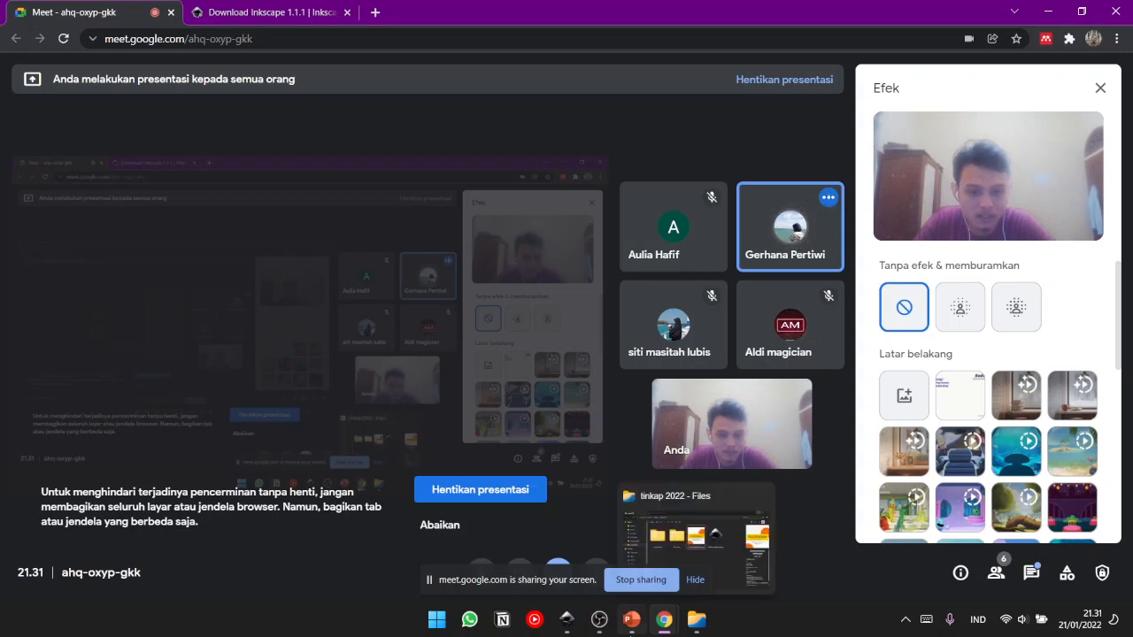
click(1031, 573)
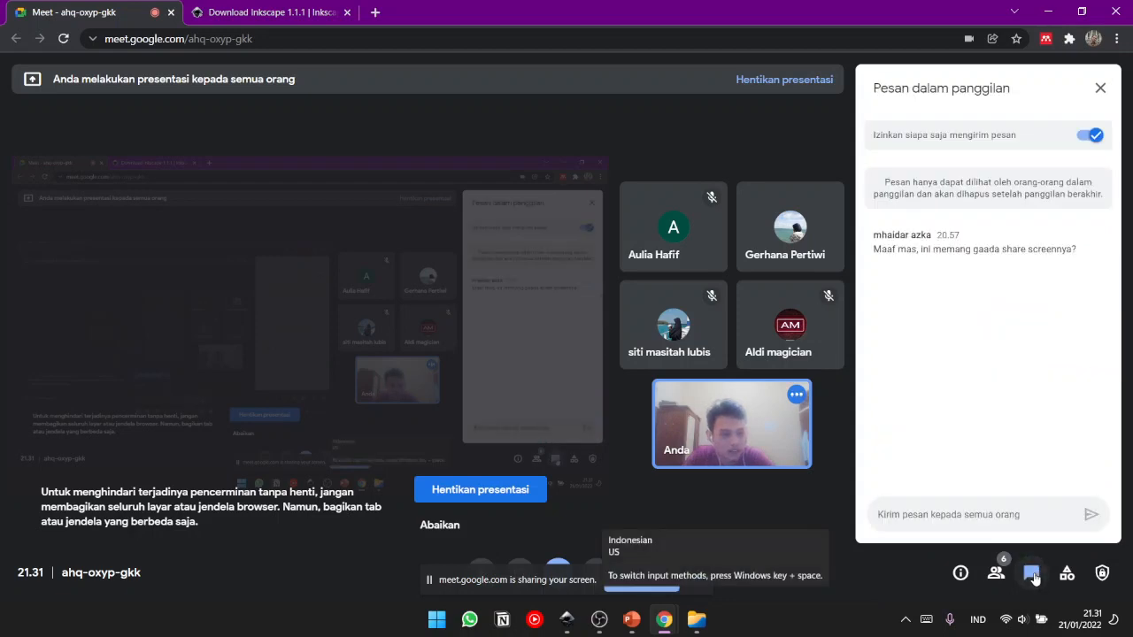
click(1032, 575)
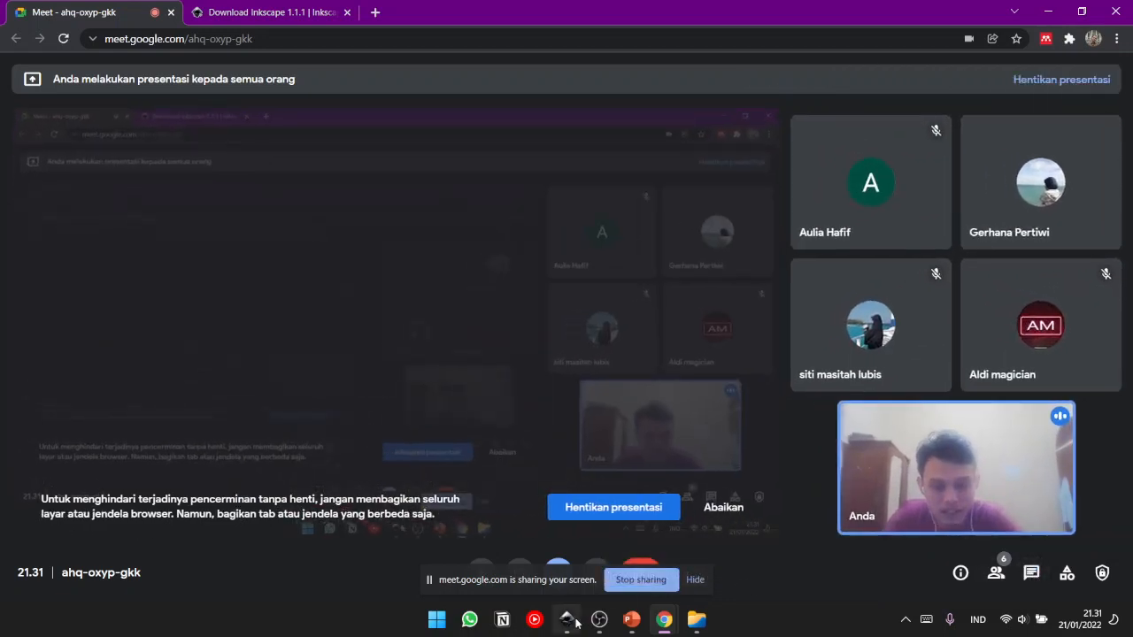
- Switch back to Inkscape and rotate the yellow rectangle behind the sentence clockwise by about 30 degrees
click(567, 620)
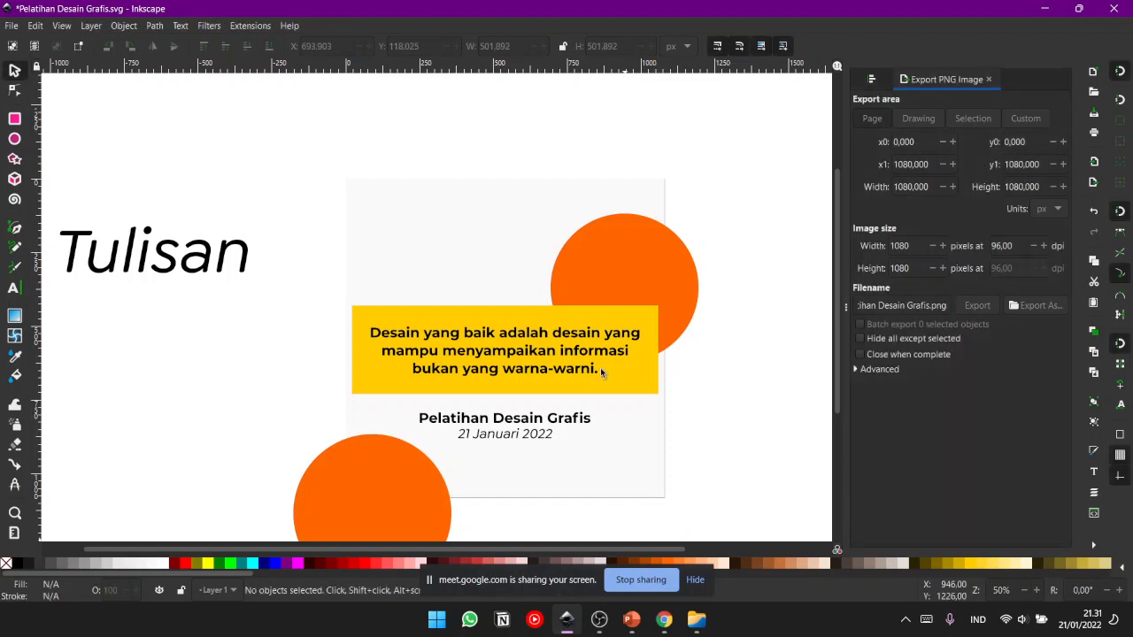
scroll(598, 316, down, 3)
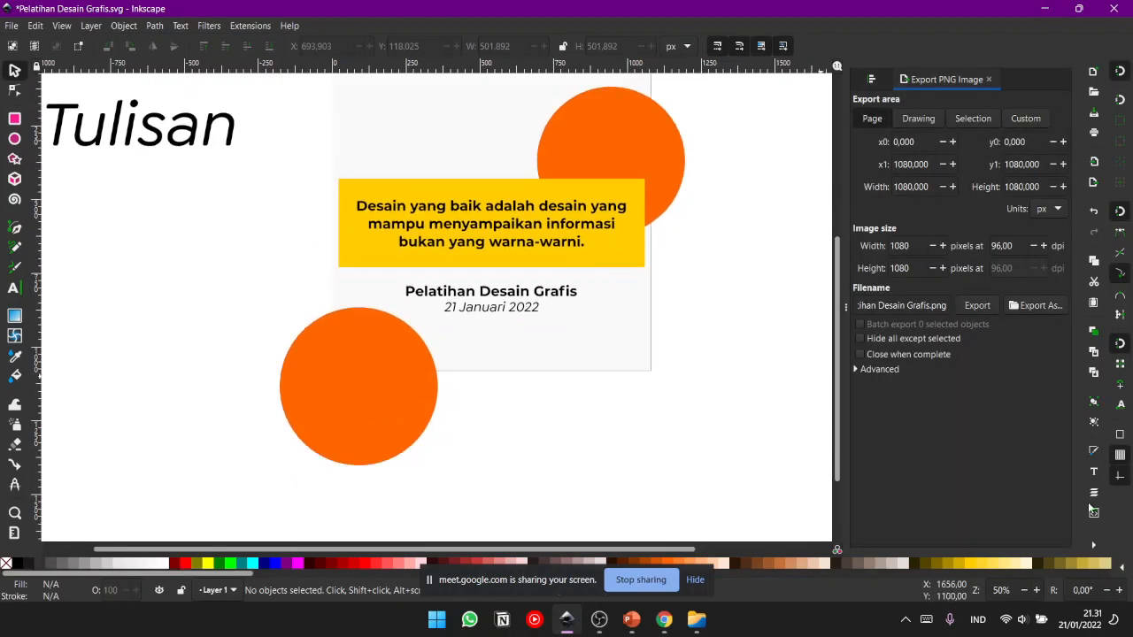
scroll(611, 319, up, 2)
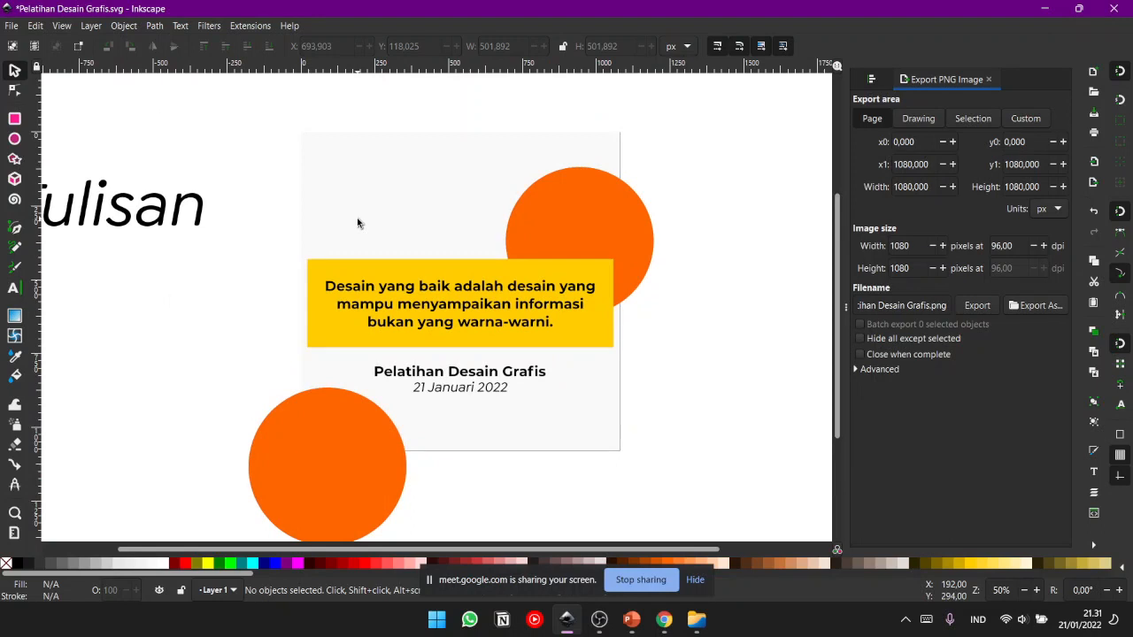
click(425, 275)
click(552, 271)
drag(614, 262, 620, 383)
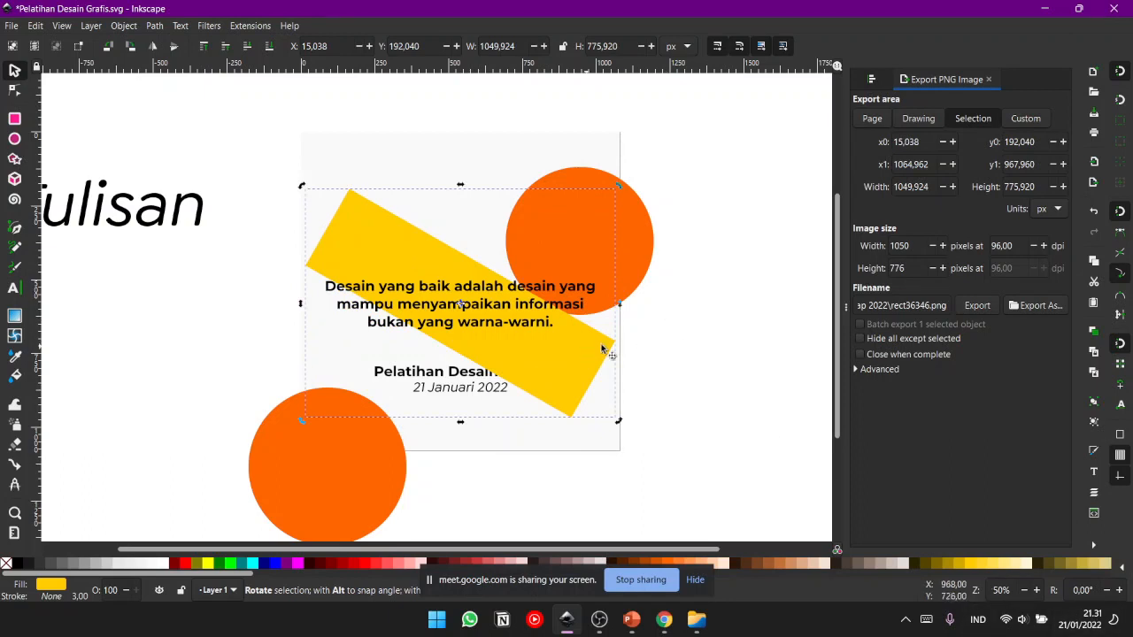
- Undo the last rotation of the yellow rectangle and clear the selection
key(ctrl+z)
click(647, 358)
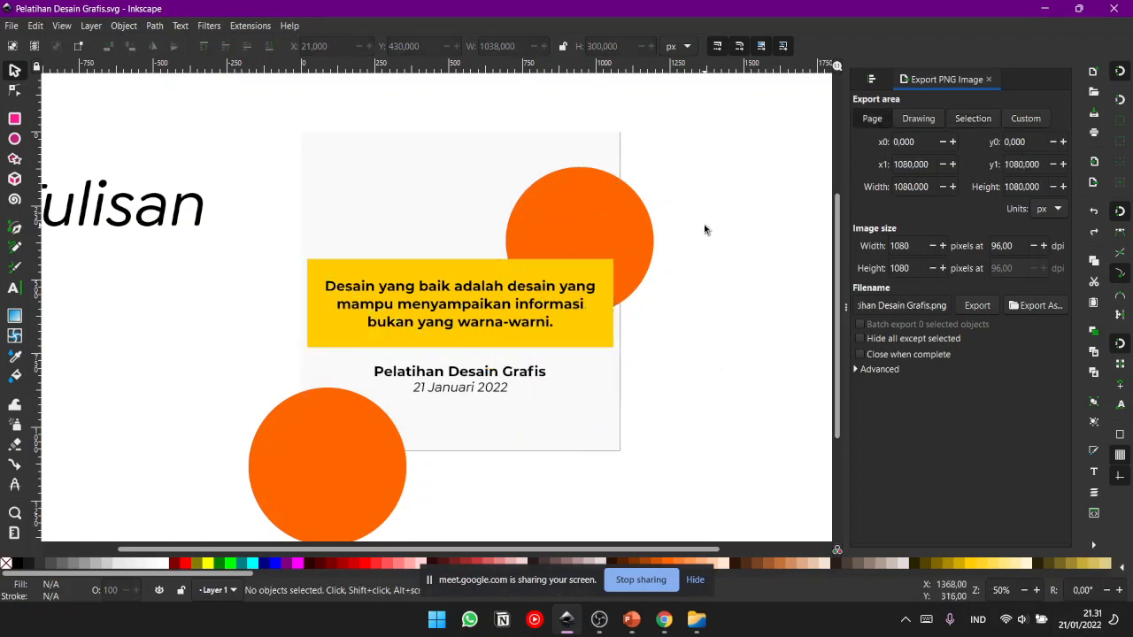
- Tilt the canvas view by about 9 degrees and reset its rotation to 0°
scroll(724, 248, up, 2)
drag(724, 237, 731, 344)
drag(520, 347, 680, 311)
drag(646, 239, 673, 180)
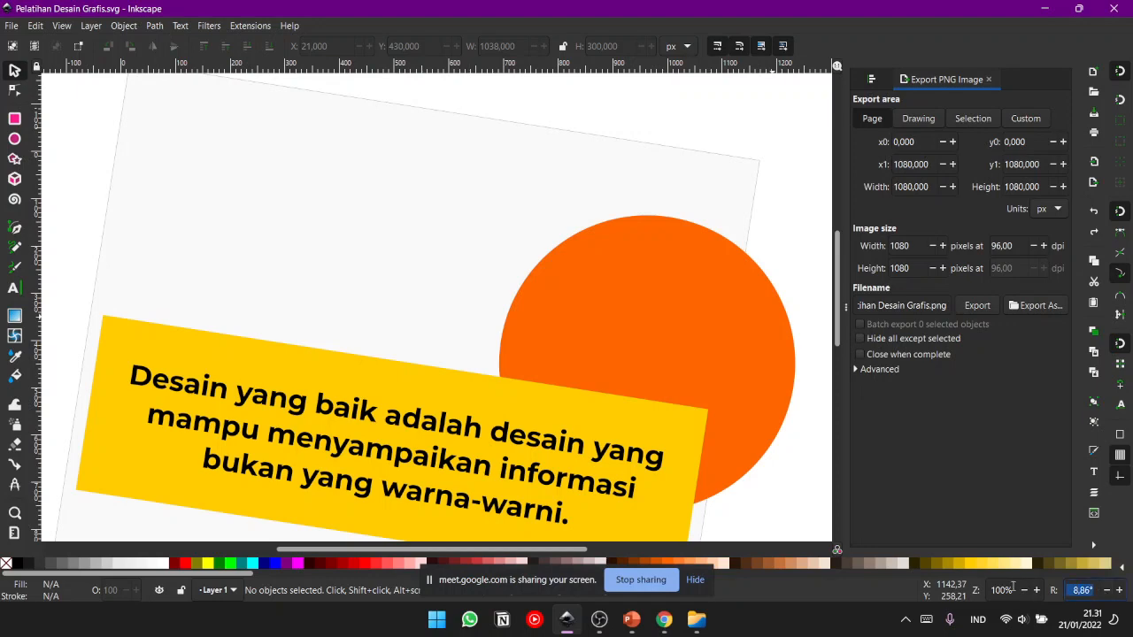
text(0)
key(Return)
drag(657, 474, 660, 421)
key(minus)
key(minus)
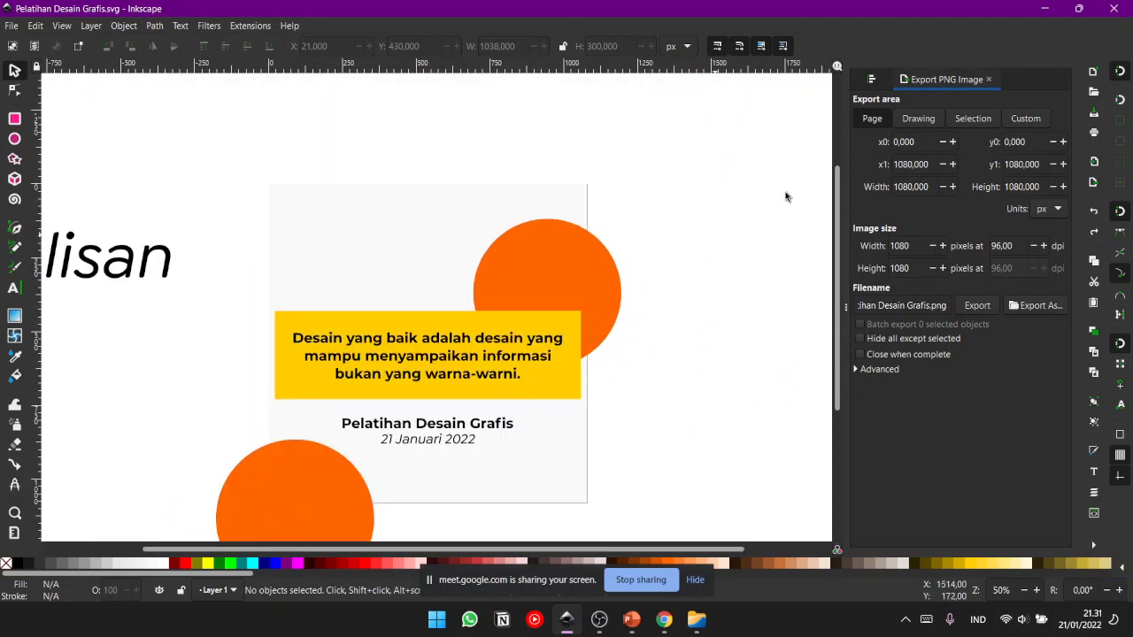
- Switch to Chrome and close the Download Inkscape 1.1.1 page, keeping the Google Meet call open
click(1034, 7)
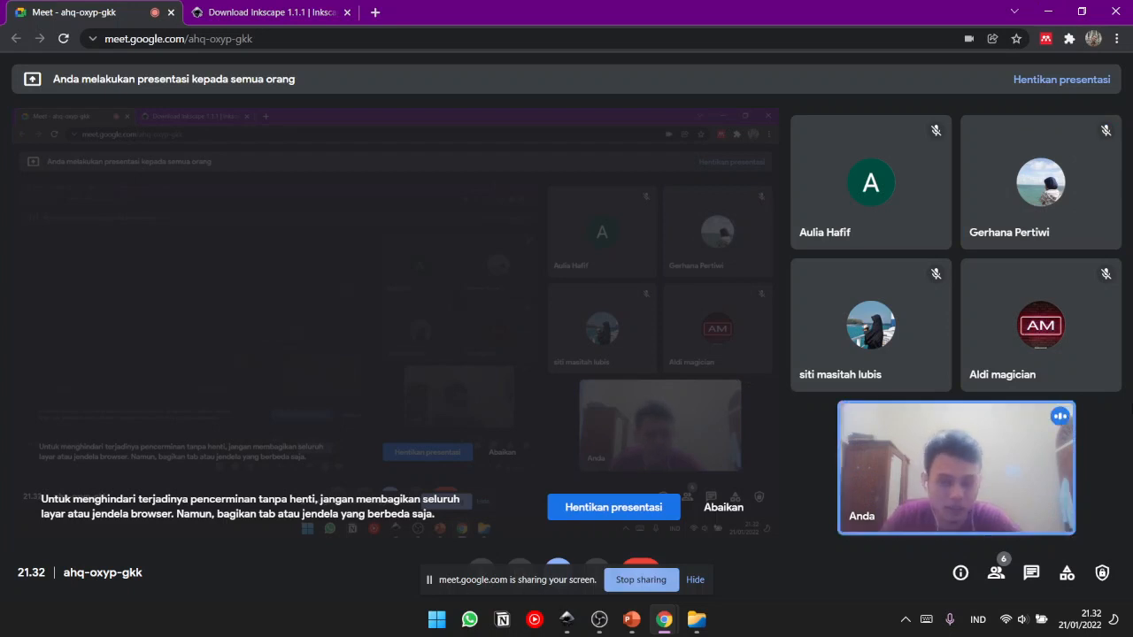
click(323, 9)
drag(1129, 127, 1131, 251)
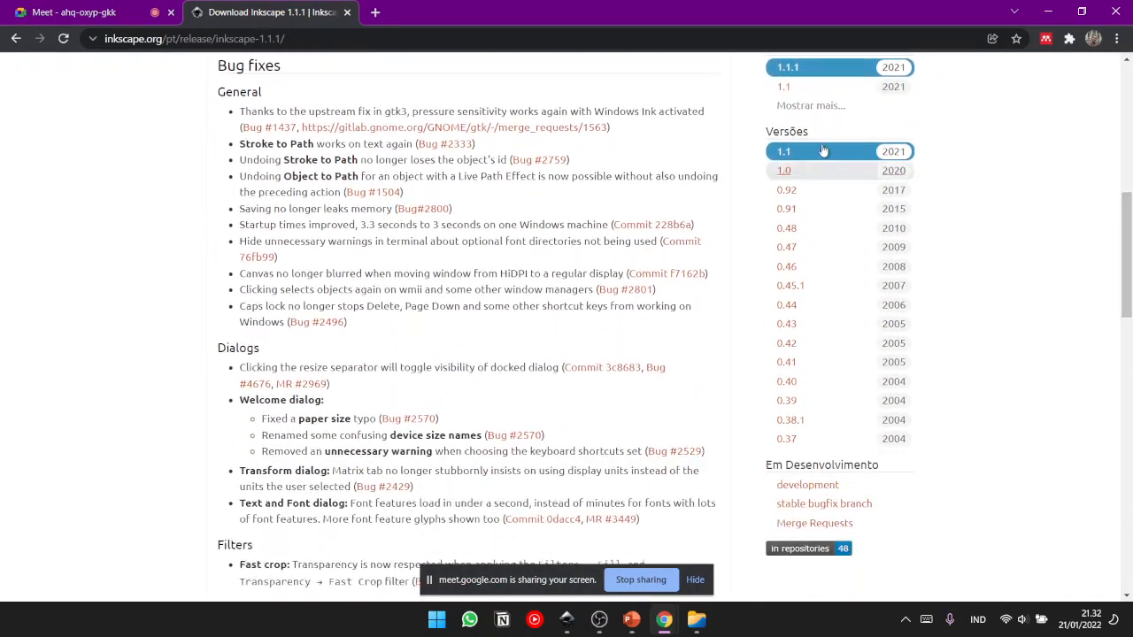
click(347, 12)
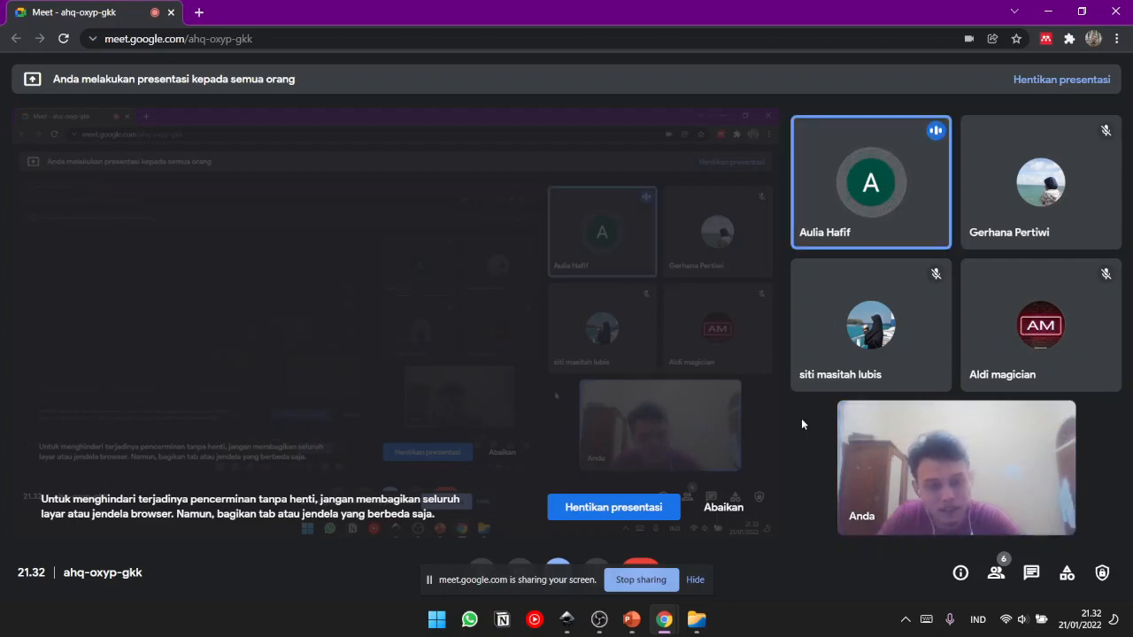
- Switch back to Inkscape and raise the yellow rectangle to the top of the stacking order
click(567, 620)
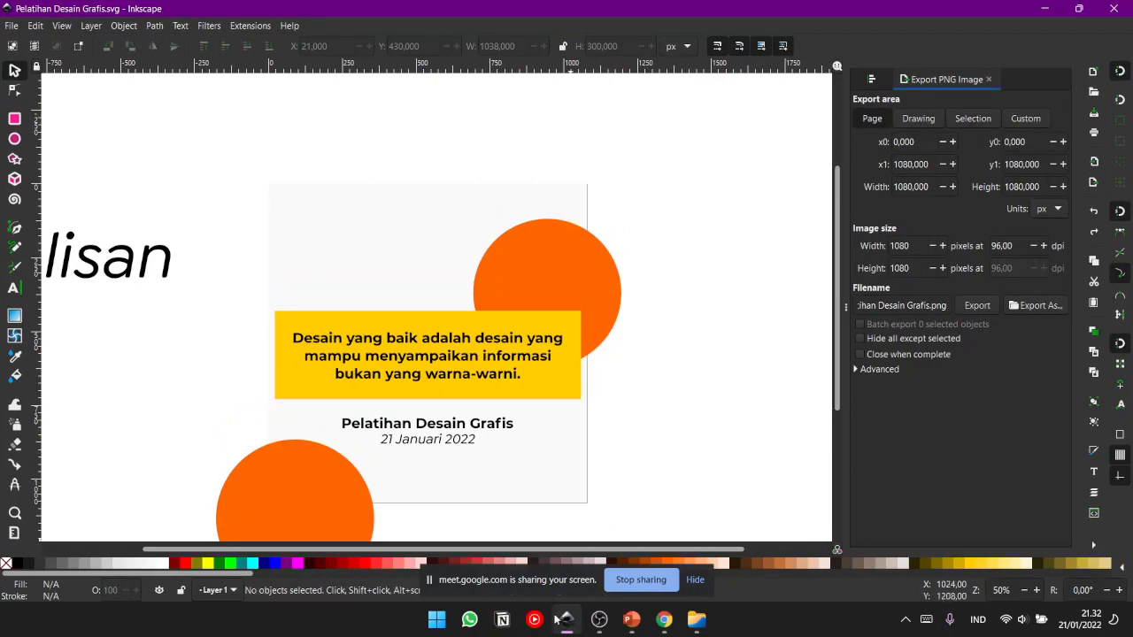
click(568, 621)
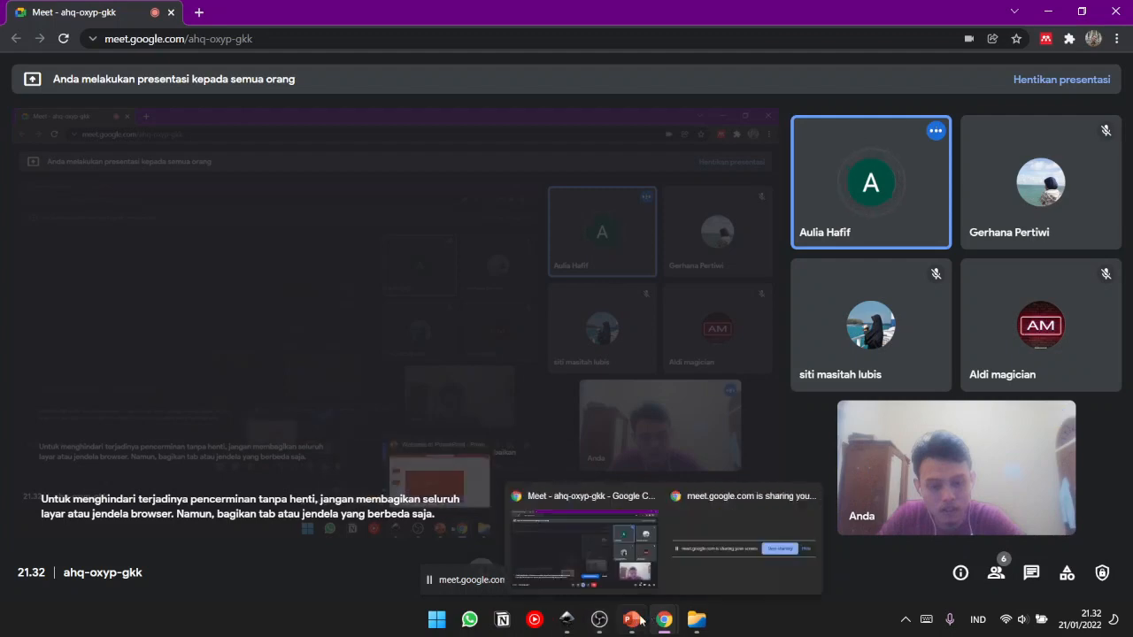
click(567, 620)
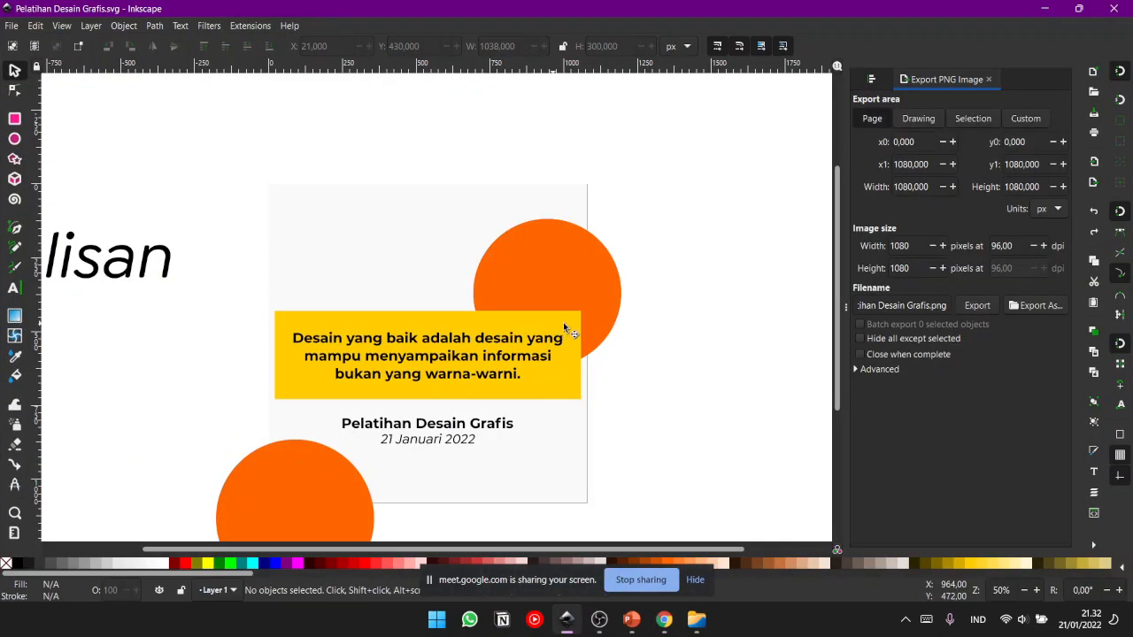
click(592, 245)
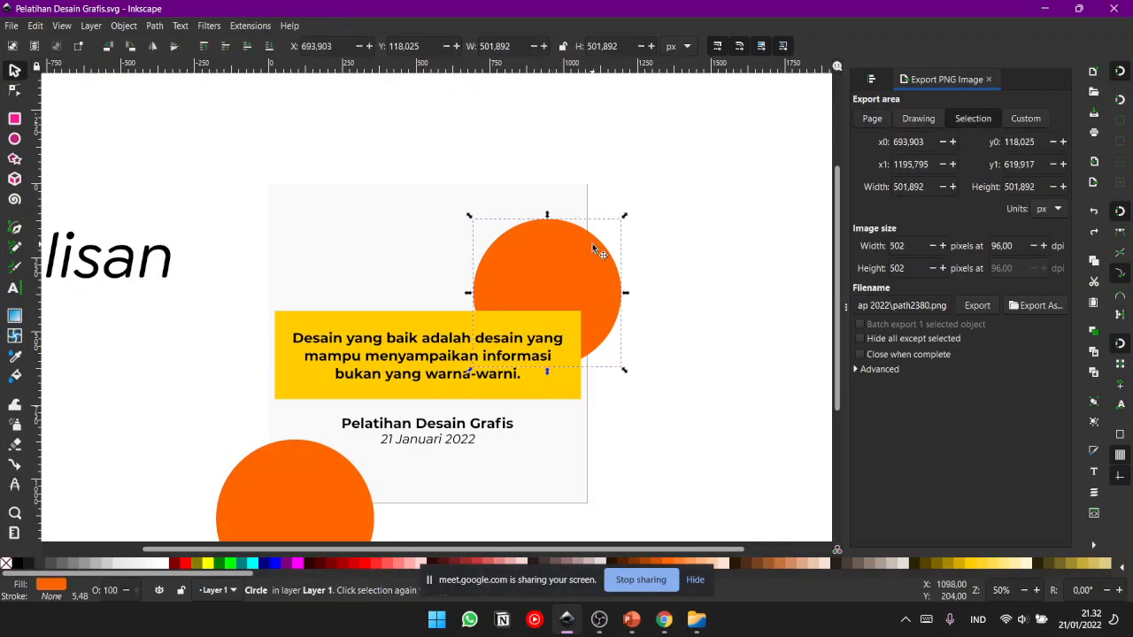
click(531, 319)
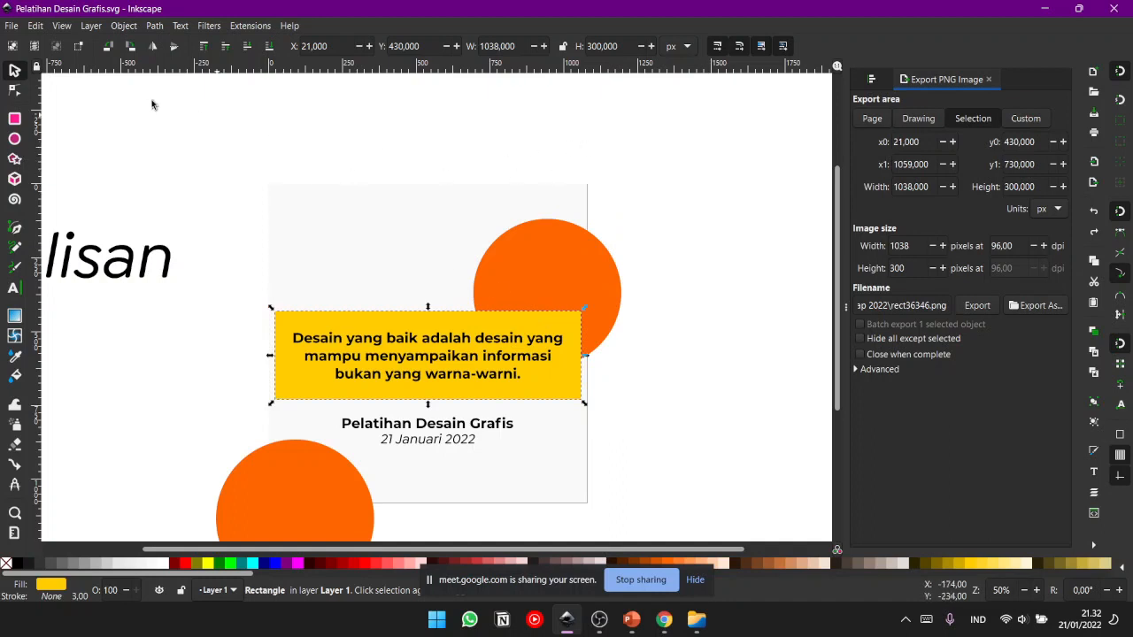
click(121, 26)
click(121, 26)
click(90, 26)
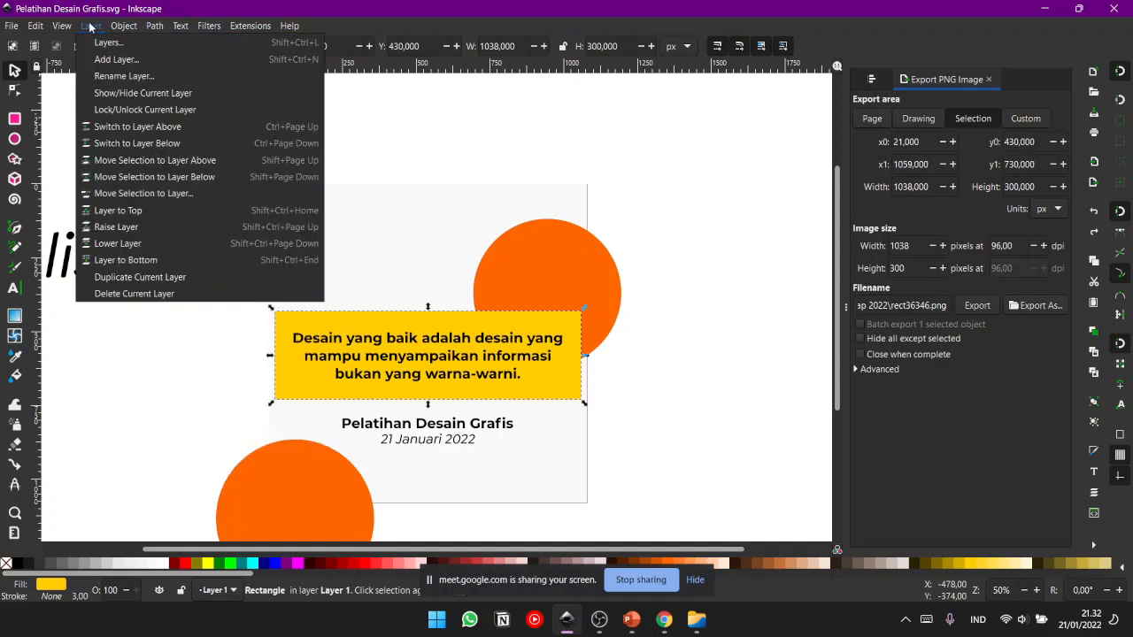
mouse_move(115, 26)
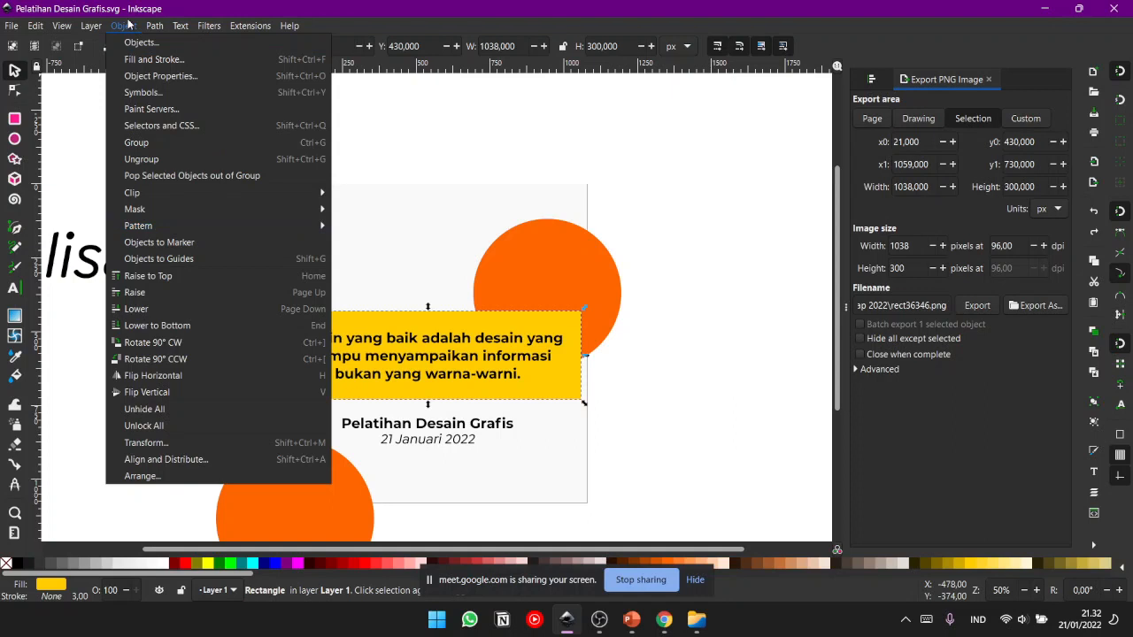
click(164, 277)
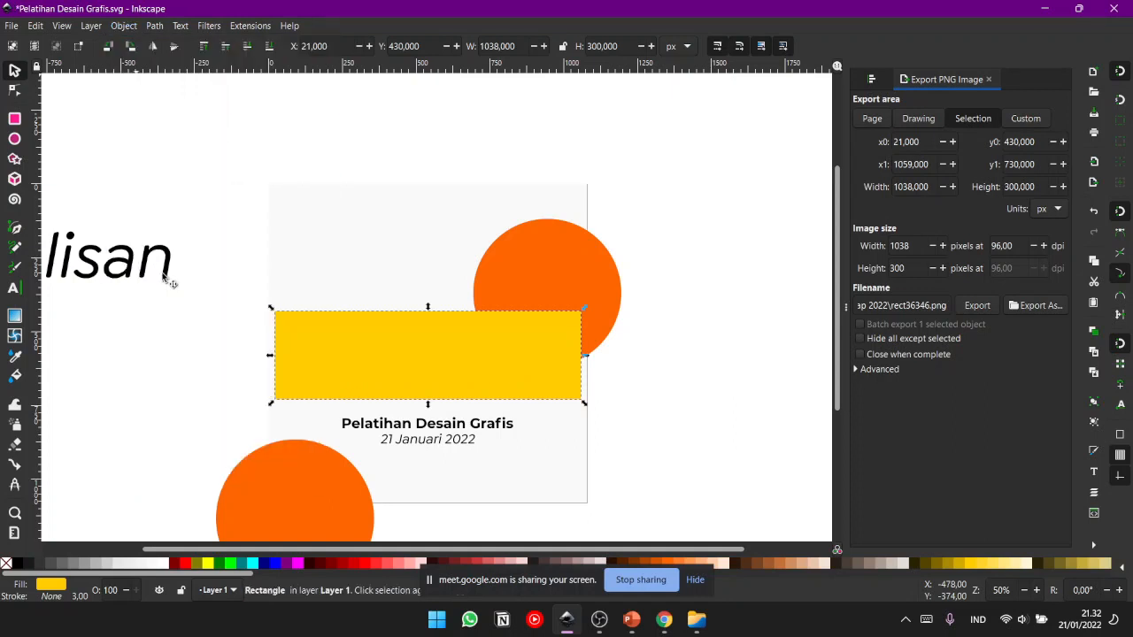
- Lower the yellow rectangle one level in the stacking order so it sits behind the sentence
click(127, 26)
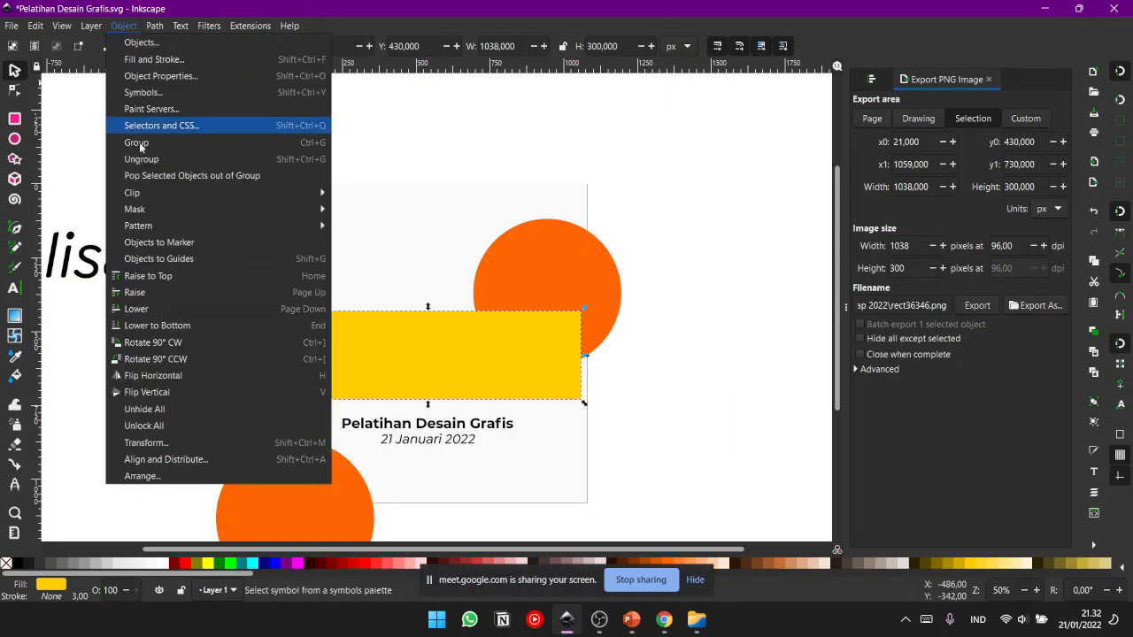
click(177, 307)
click(113, 24)
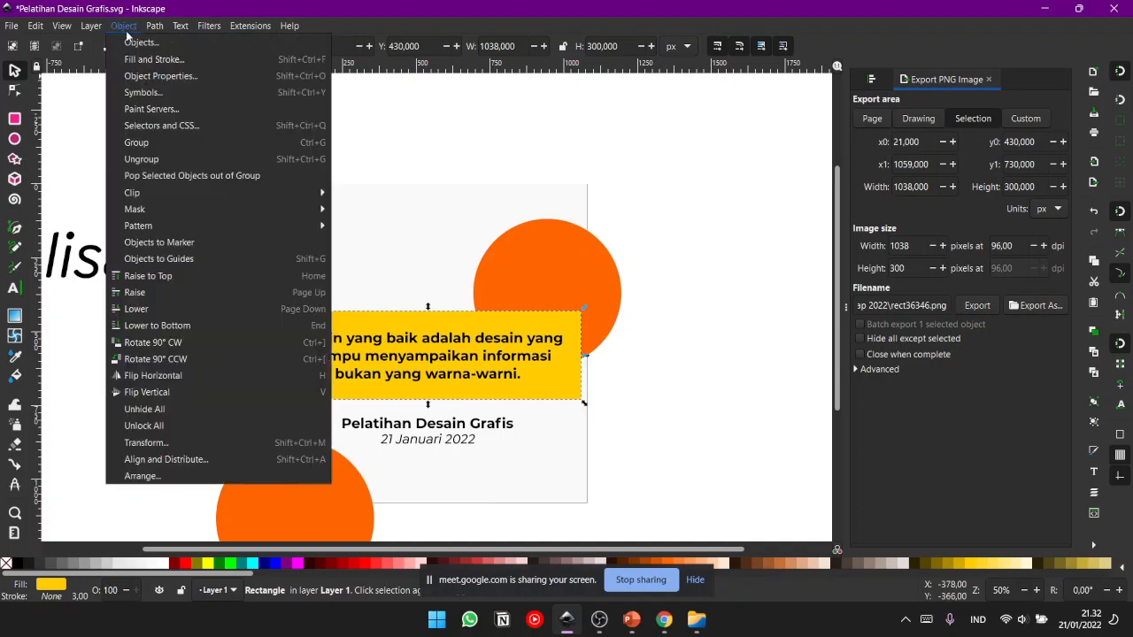
click(103, 24)
mouse_move(124, 24)
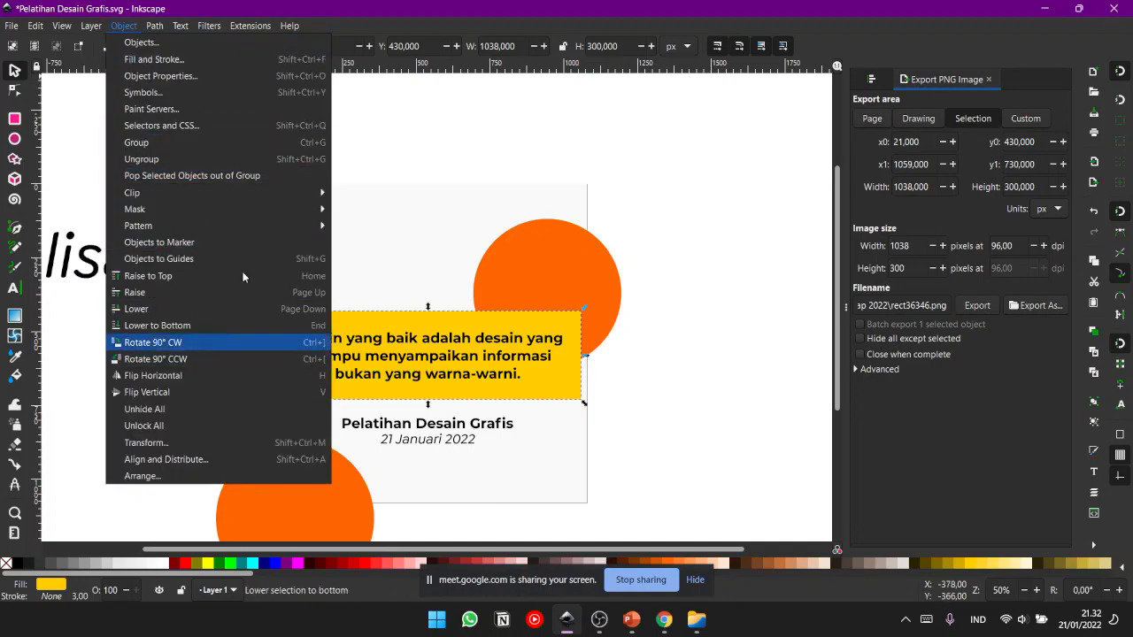
click(425, 188)
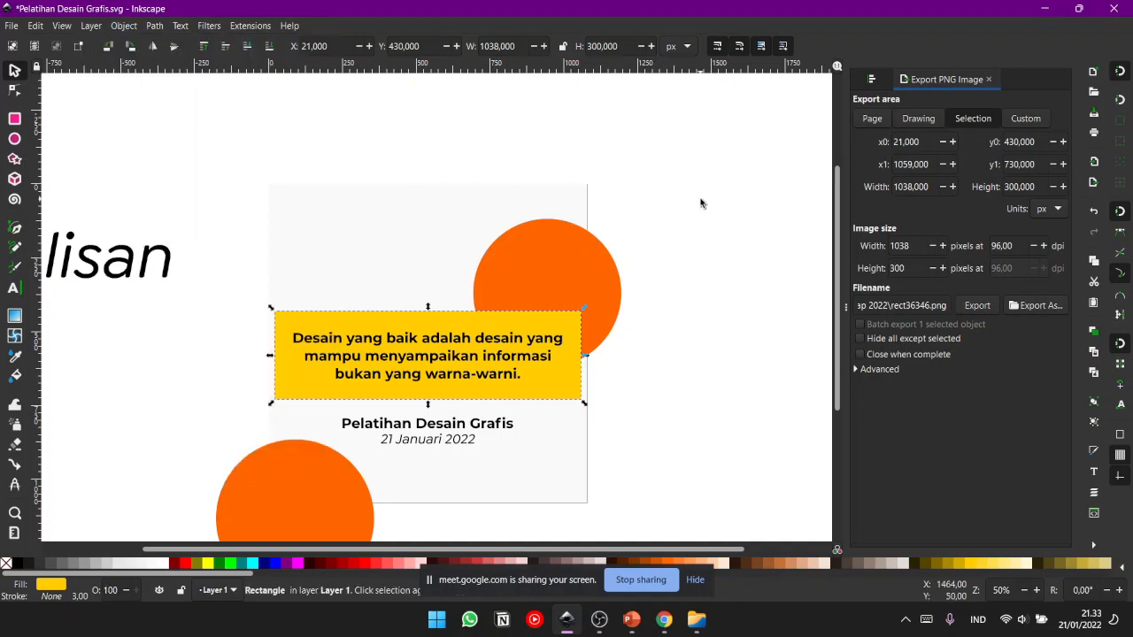
- Repeatedly lower and raise the yellow rectangle in the stacking order, leaving it behind the upper orange circle, and deselect it
click(700, 203)
click(580, 378)
key(Page_Down)
key(Page_Down)
key(Page_Up)
key(Page_Up)
key(Page_Down)
key(Page_Down)
key(Page_Up)
key(Page_Up)
key(Page_Down)
key(Page_Up)
key(Page_Down)
key(Page_Up)
key(Page_Down)
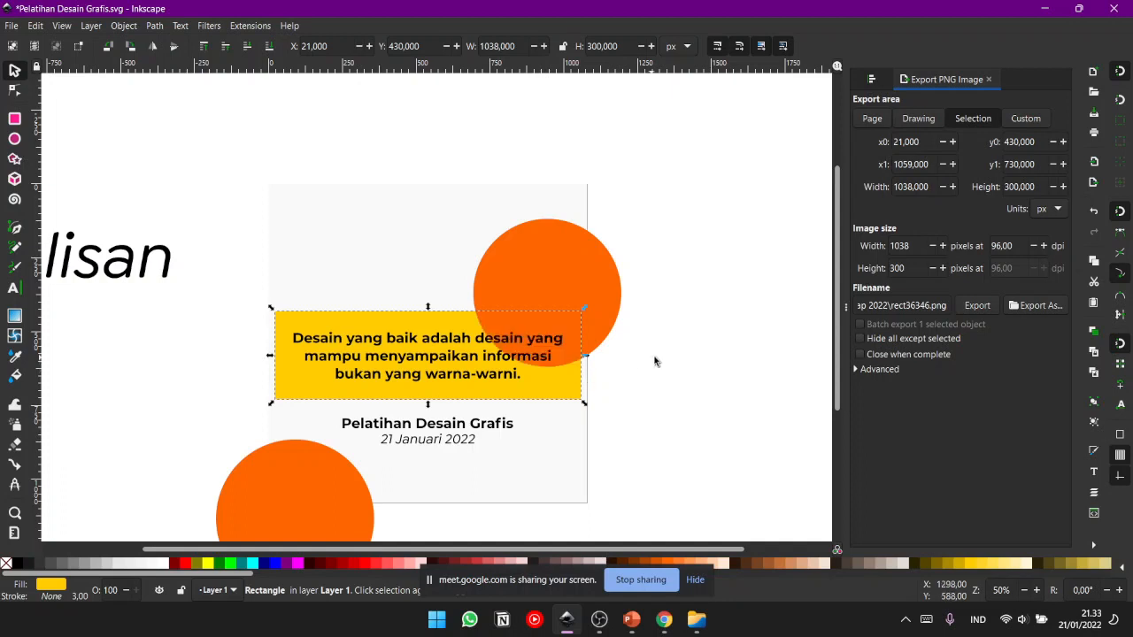
click(681, 344)
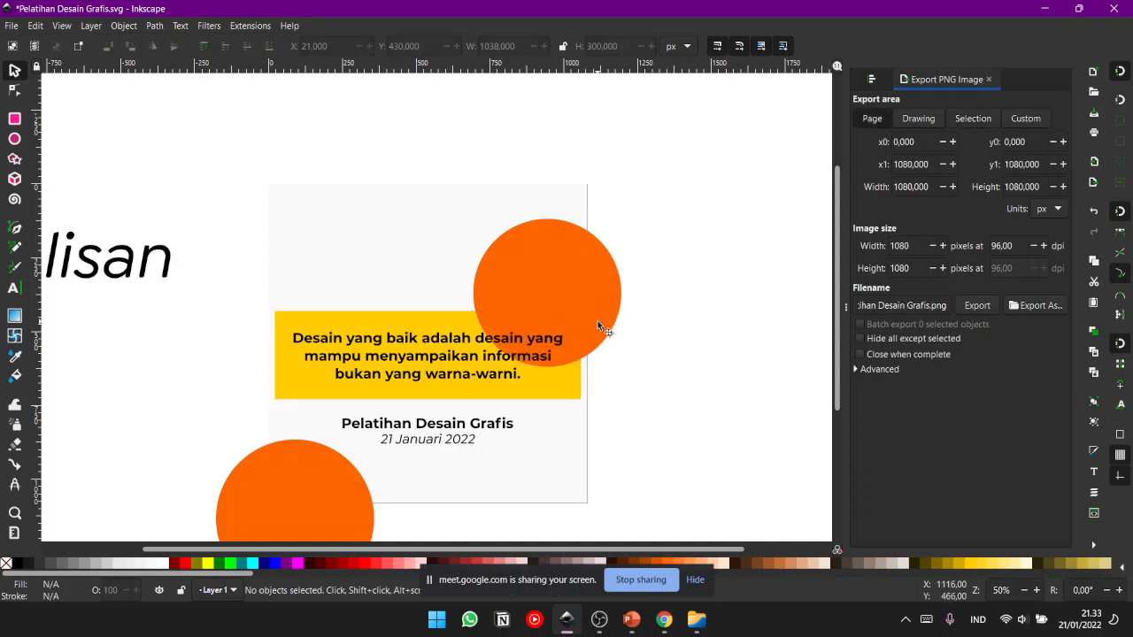
- Move the upper orange circle in front of the sentence and back behind it in the stacking order
click(509, 304)
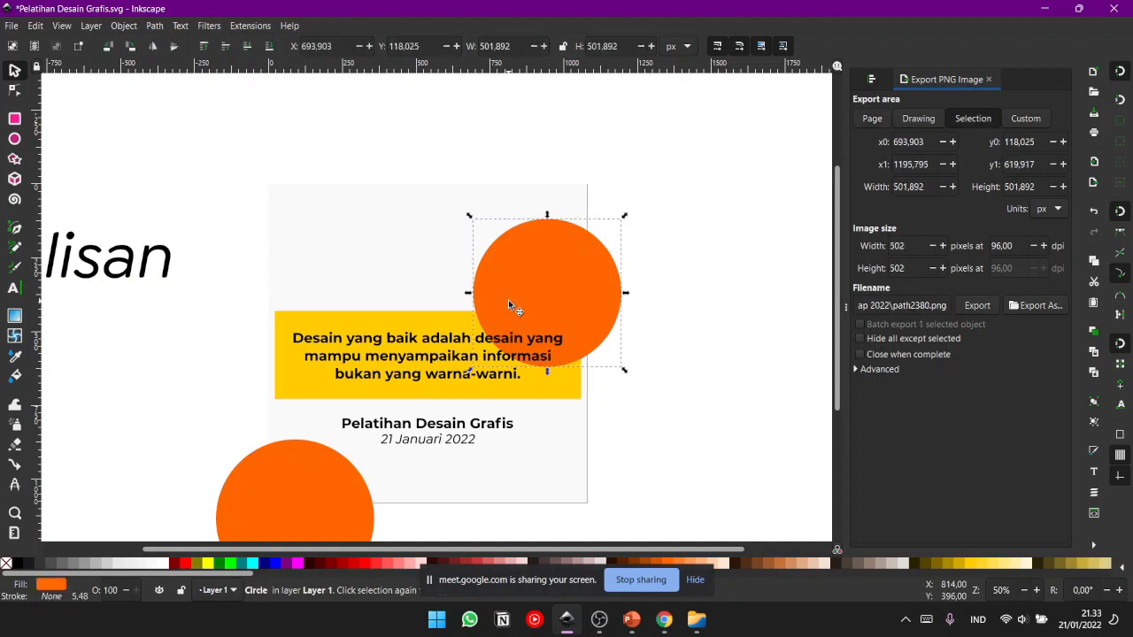
key(Page_Down)
key(Page_Up)
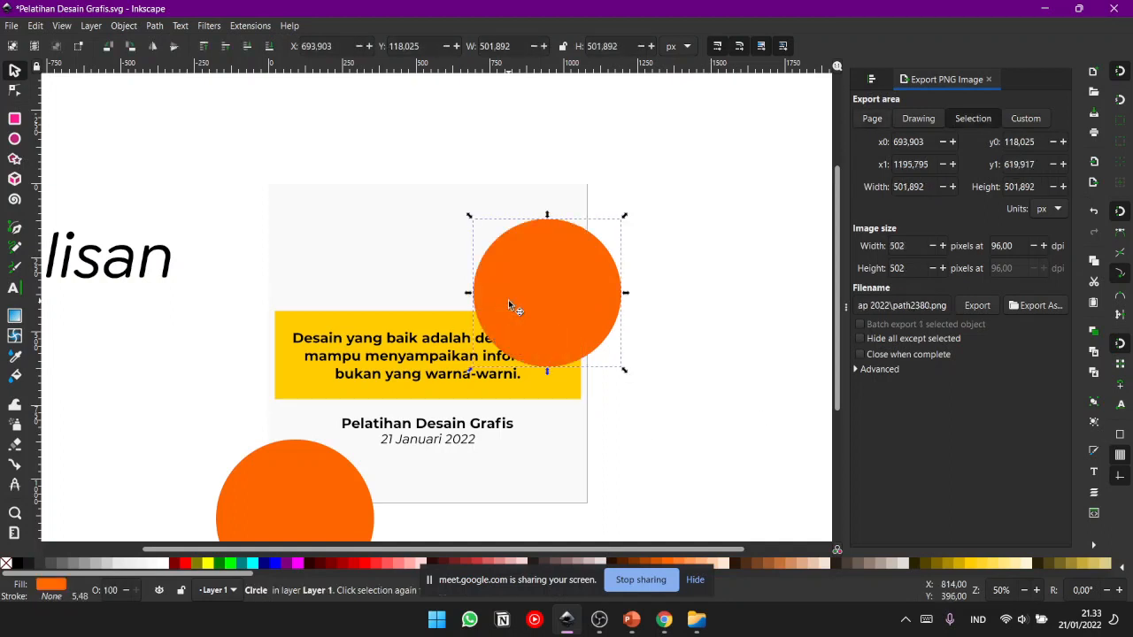
click(712, 376)
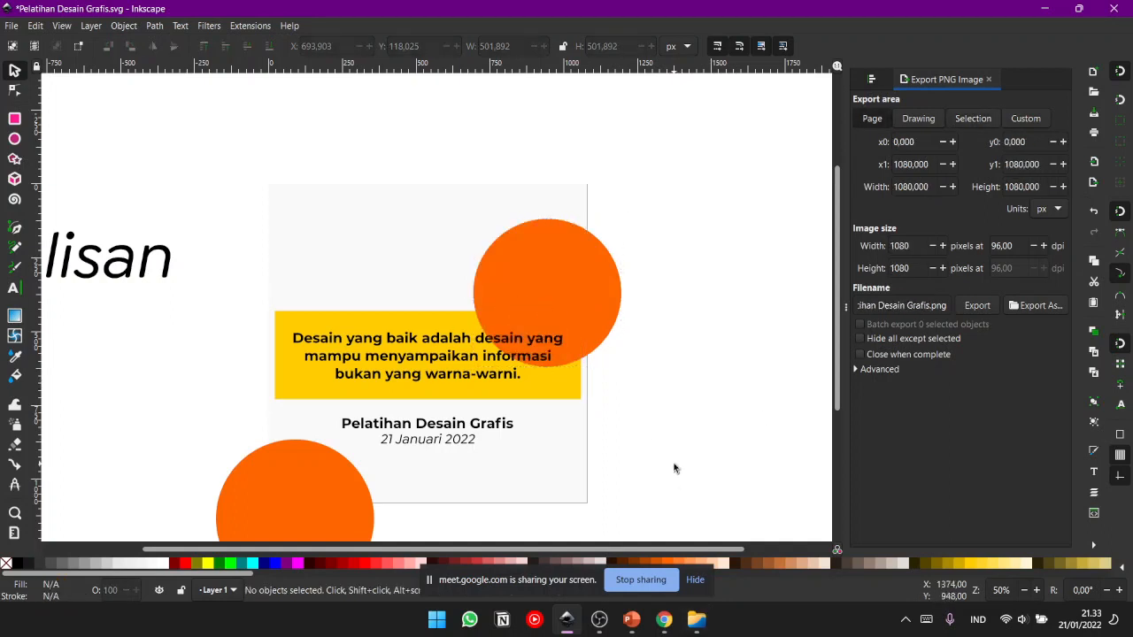
- Switch between the Google Meet call and Inkscape to view the whole design beside the Tulisan text, and return to the call
mouse_move(647, 627)
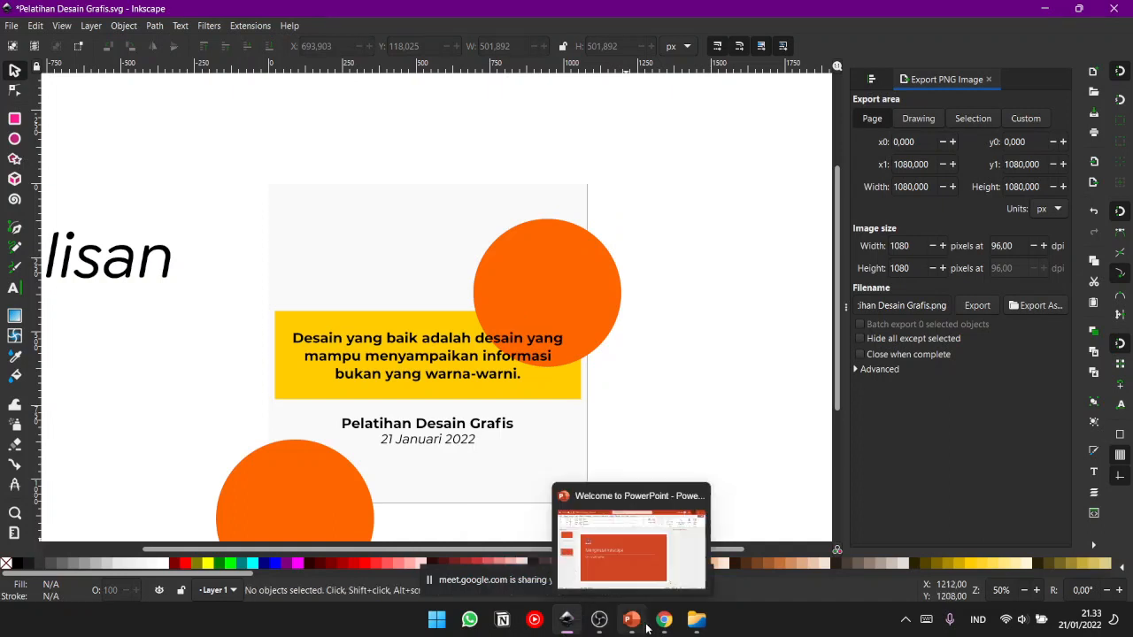
click(618, 542)
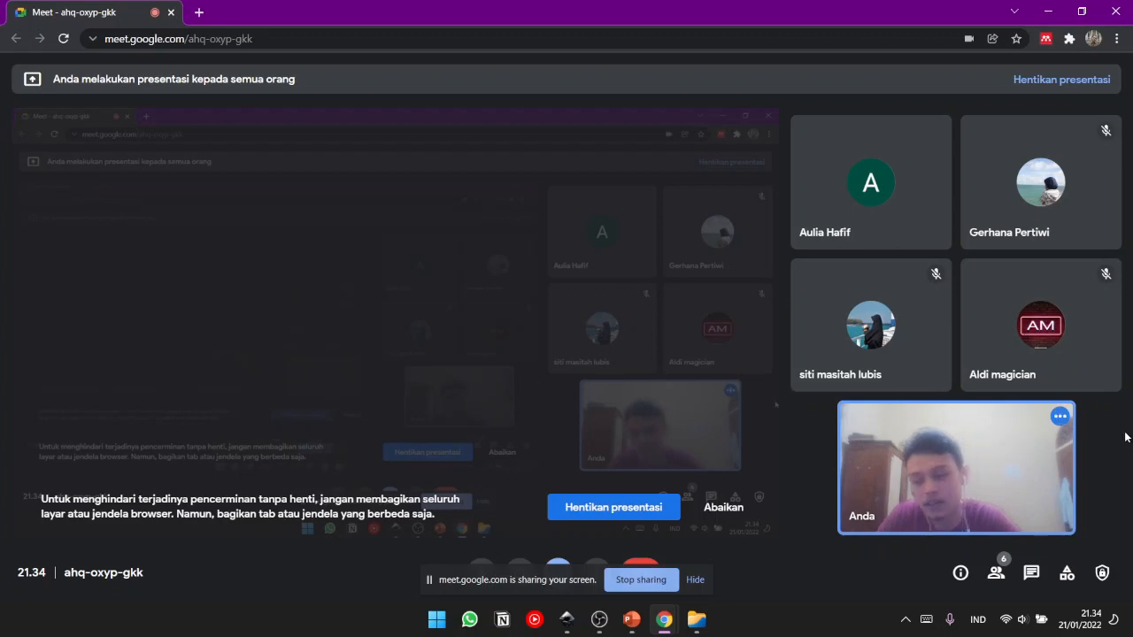
click(567, 620)
drag(544, 456, 682, 443)
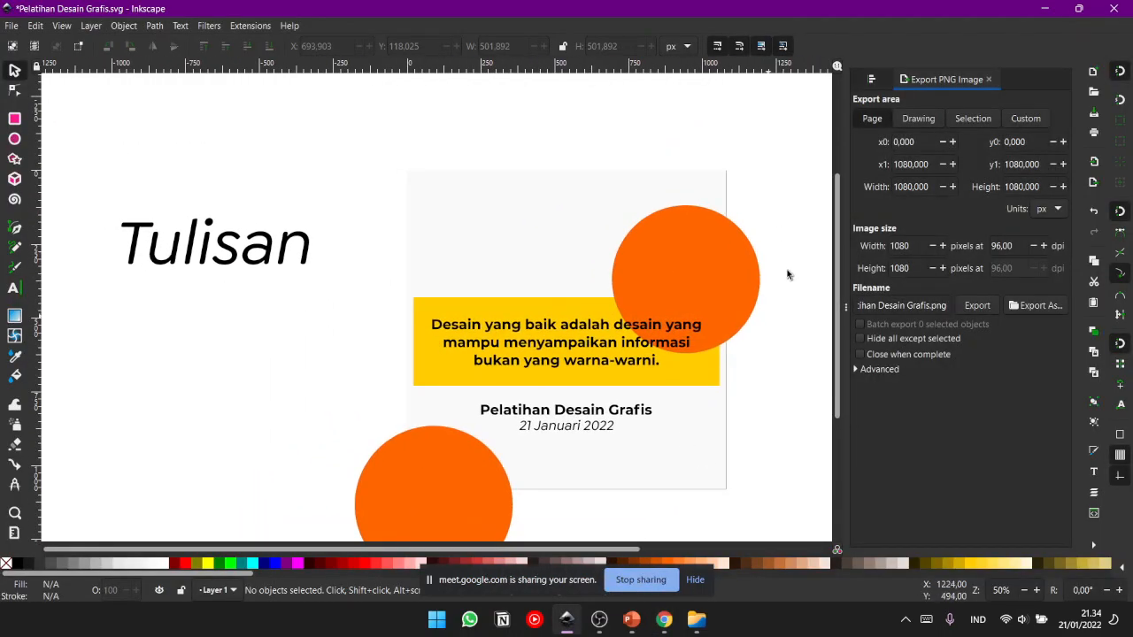
click(1052, 15)
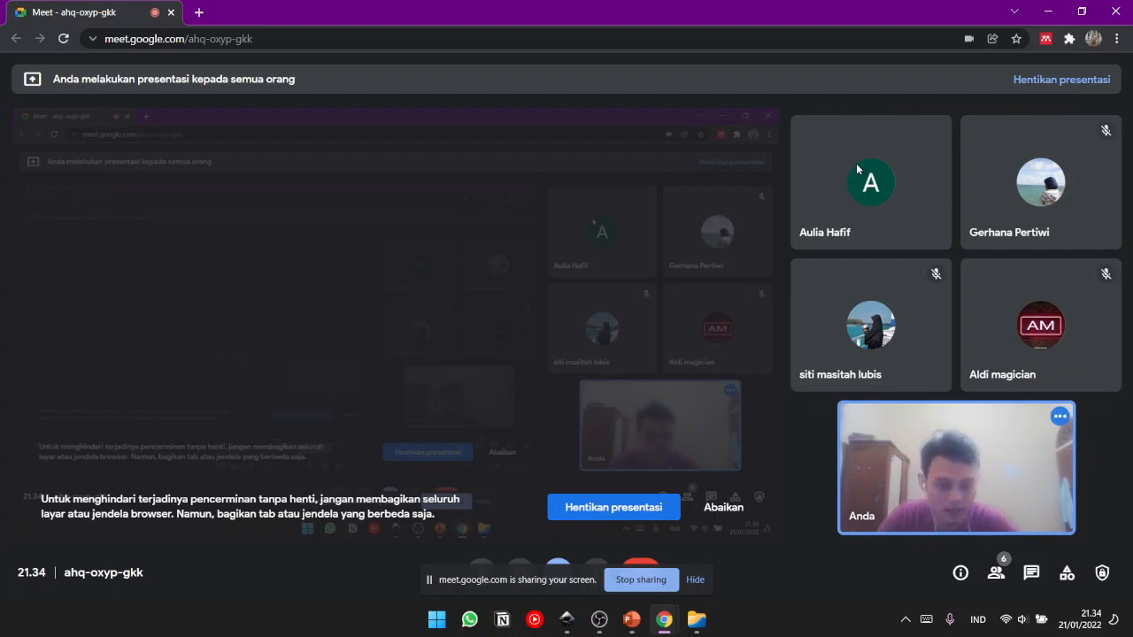
mouse_move(1011, 427)
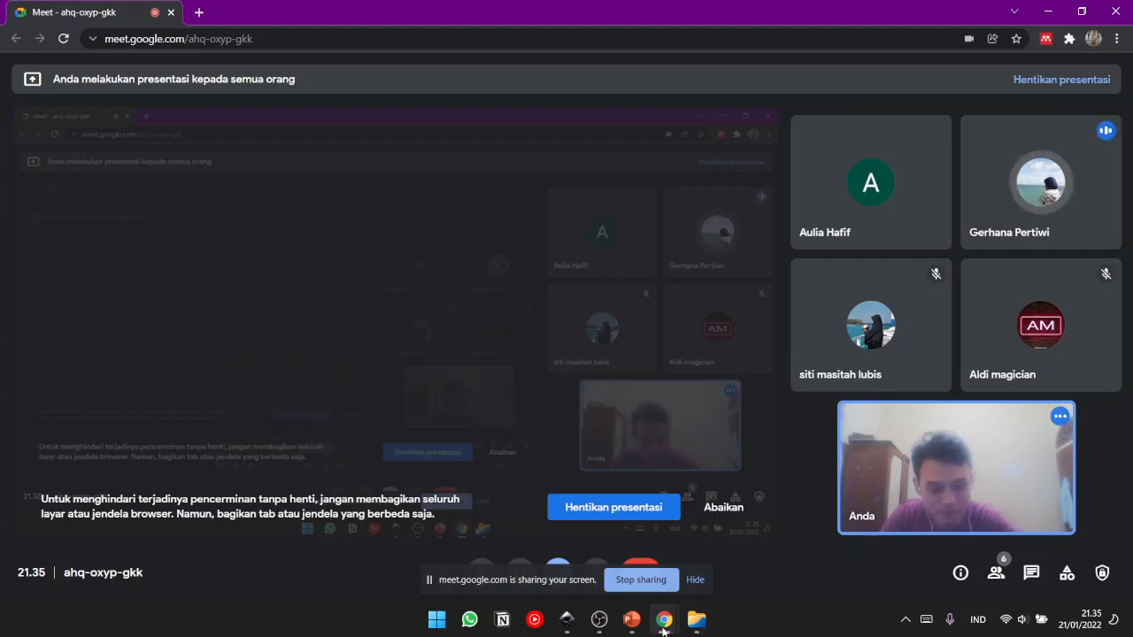
- Close the PowerPoint window and the file manager window showing the tinkap 2022 folder
mouse_move(641, 626)
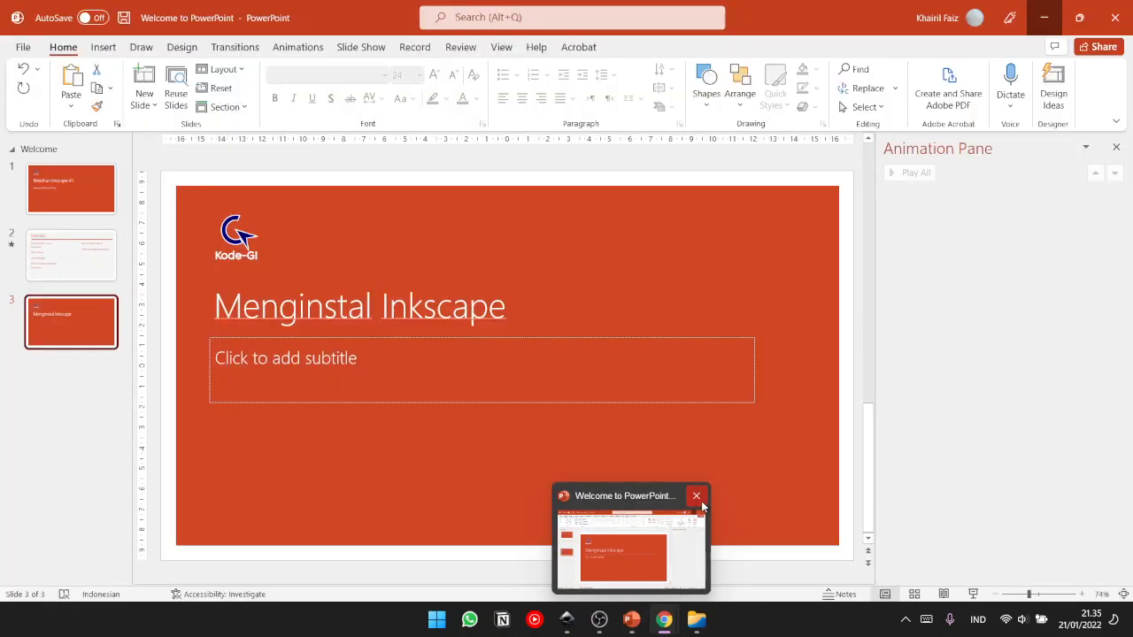
click(696, 496)
click(622, 389)
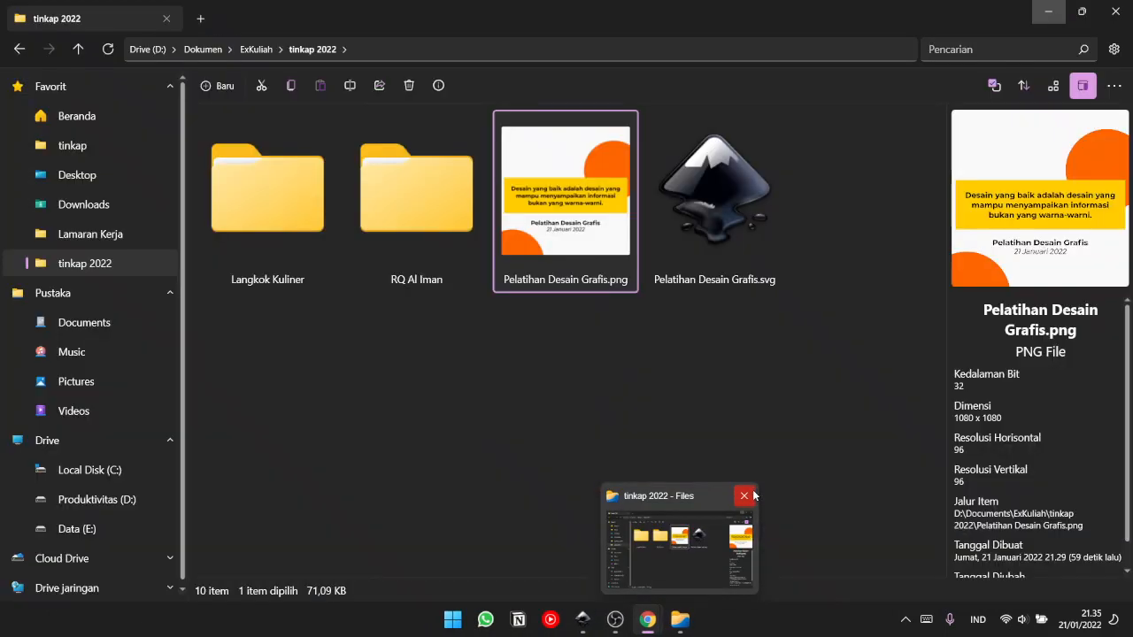
click(748, 496)
mouse_move(675, 620)
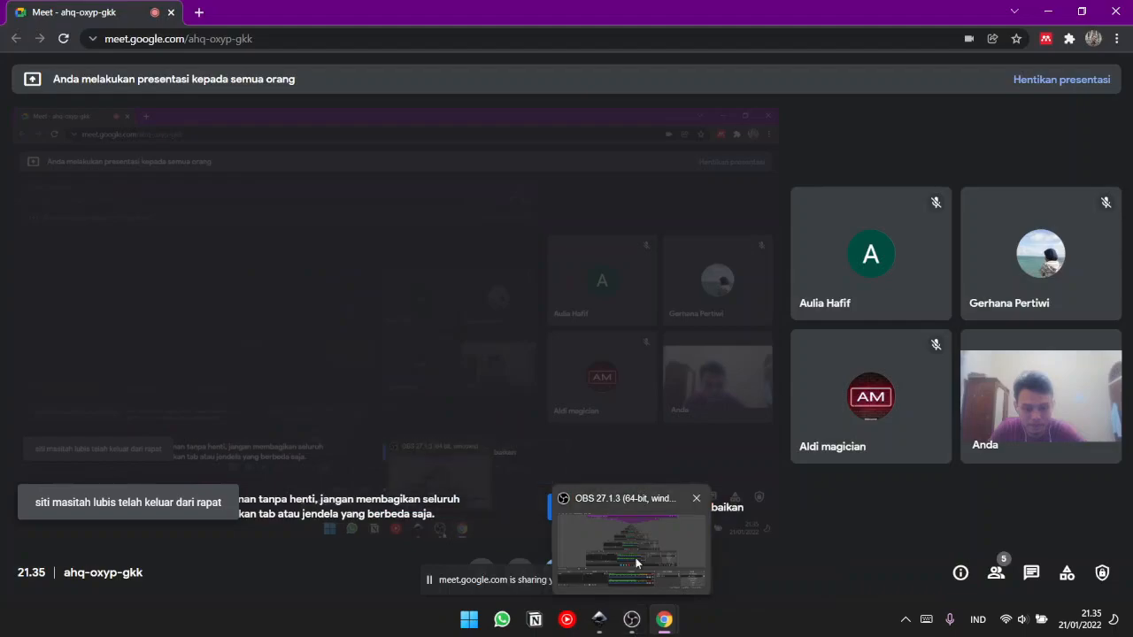